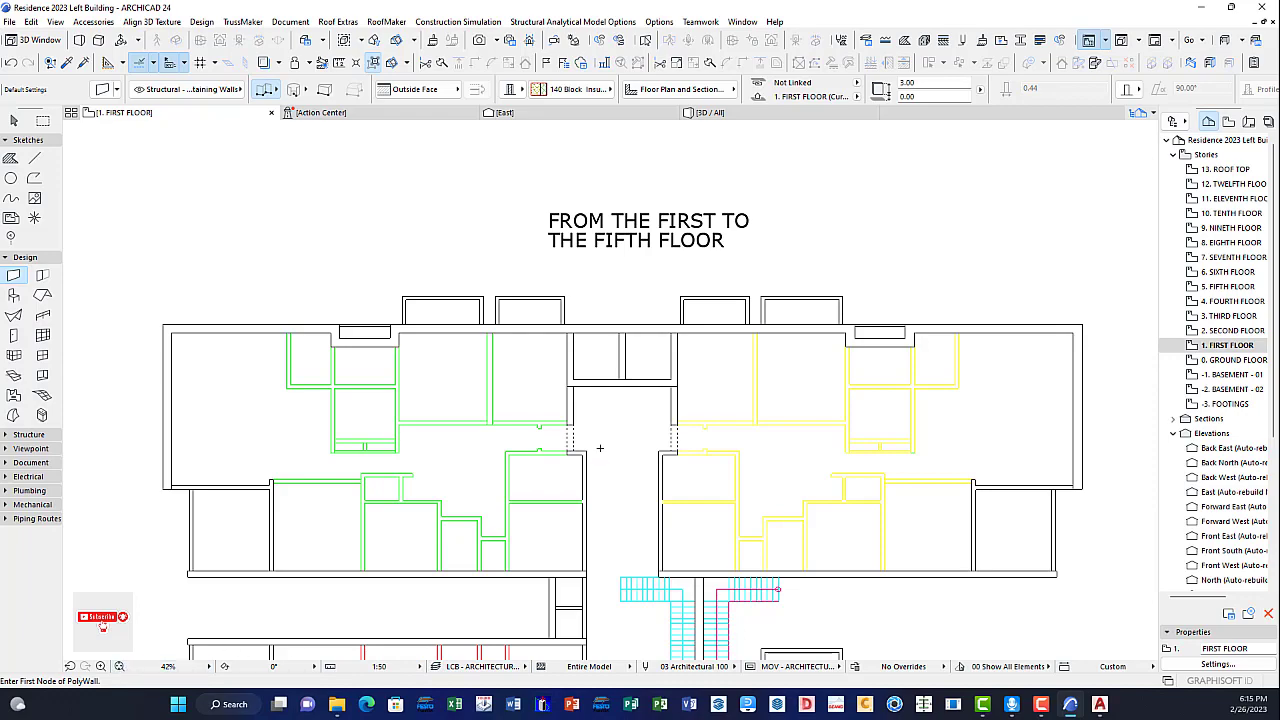
Step: Assign the default wall settings to the layer Core - Exterior | Wall | First Floor
scroll(782, 405, "down", 6)
scroll(740, 405, "up", 7)
scroll(690, 454, "down", 5)
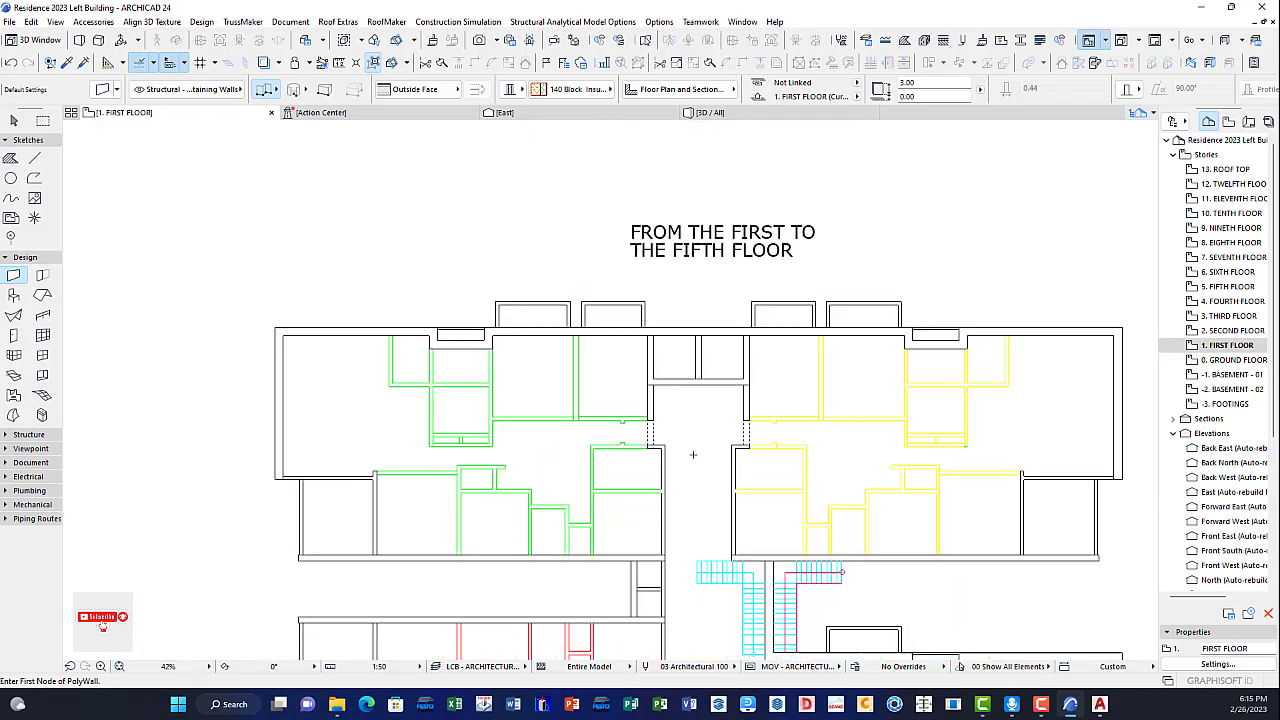
middle_click_drag(708, 478, 775, 345)
scroll(543, 268, "up", 6)
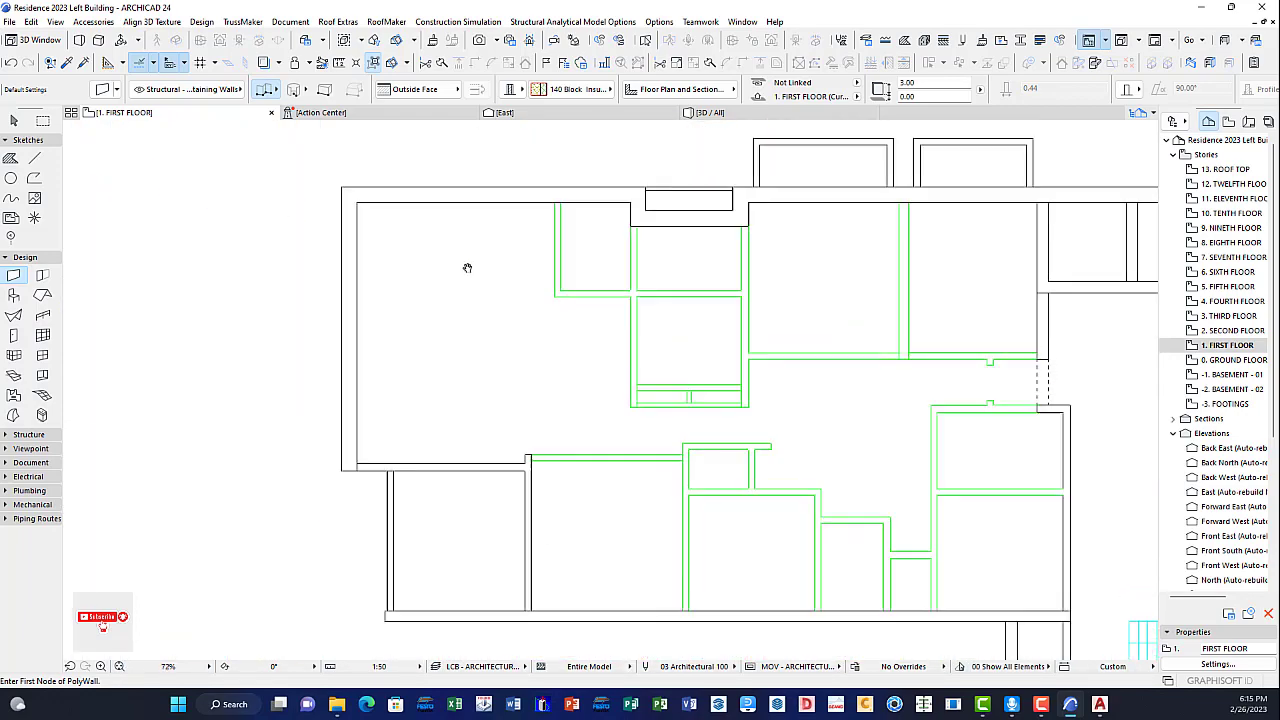
left_click(196, 90)
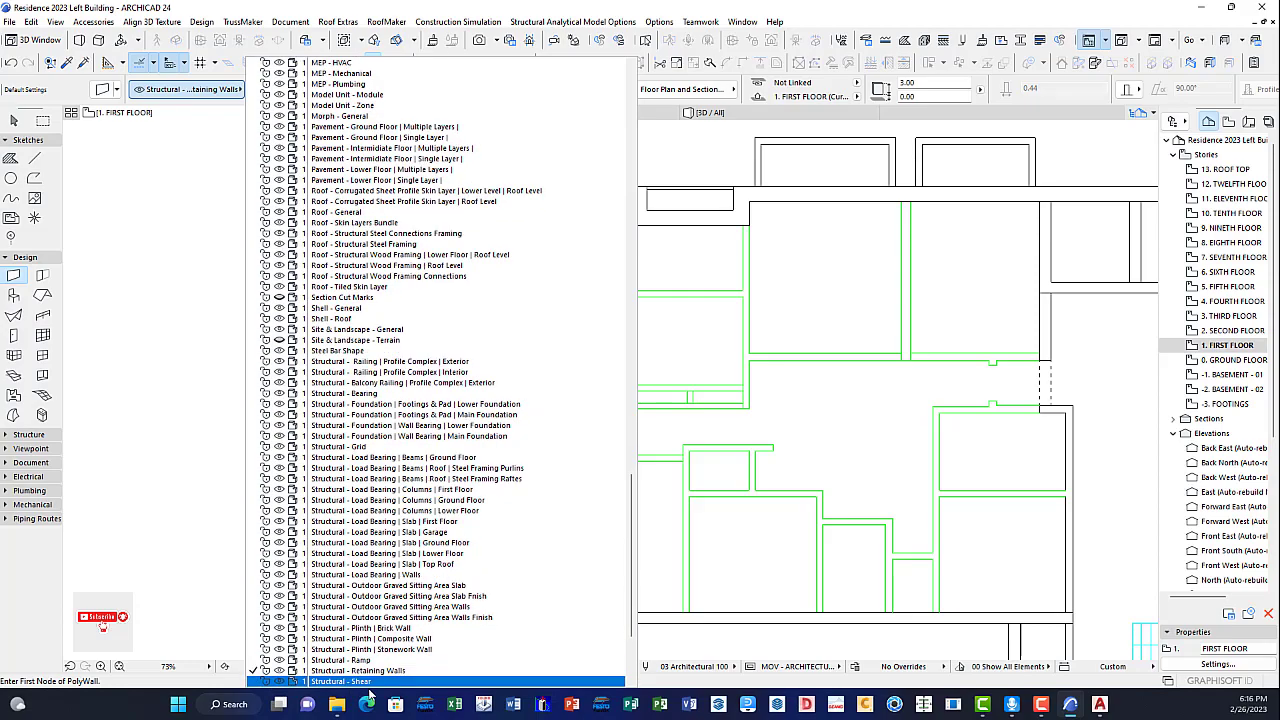
scroll(393, 270, "up", 6)
scroll(393, 270, "up", 20)
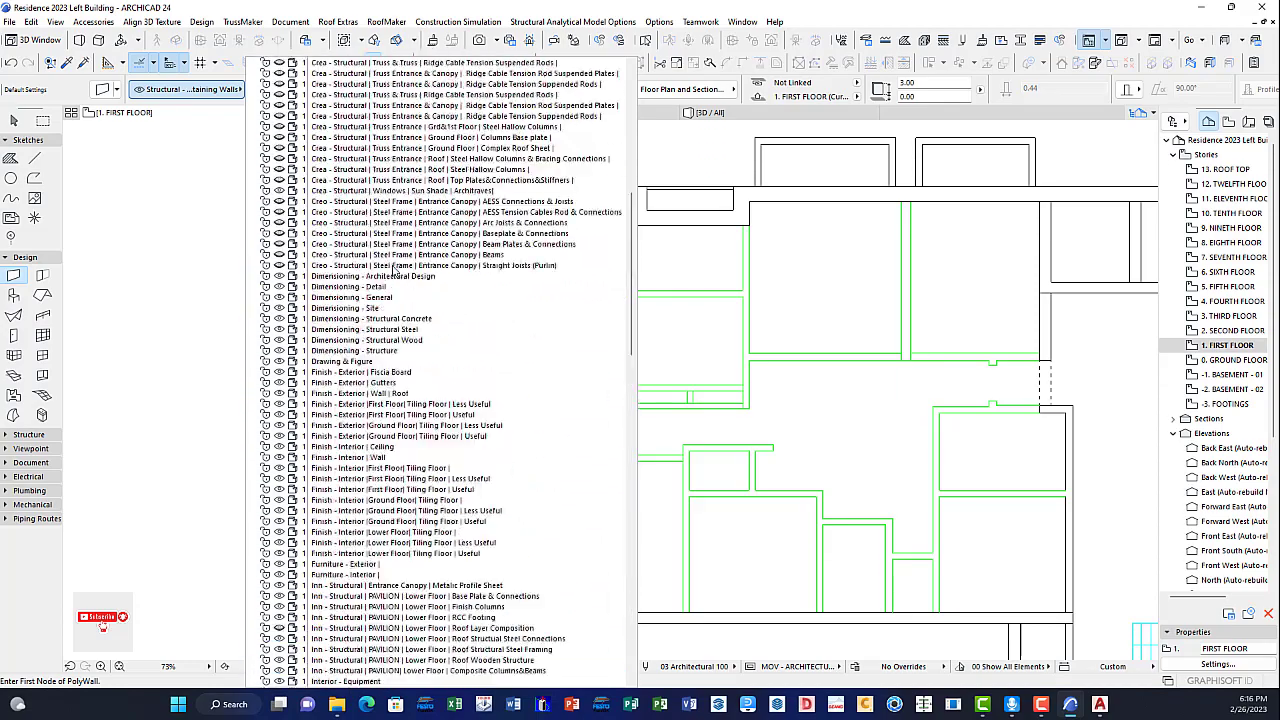
scroll(410, 352, "down", 5)
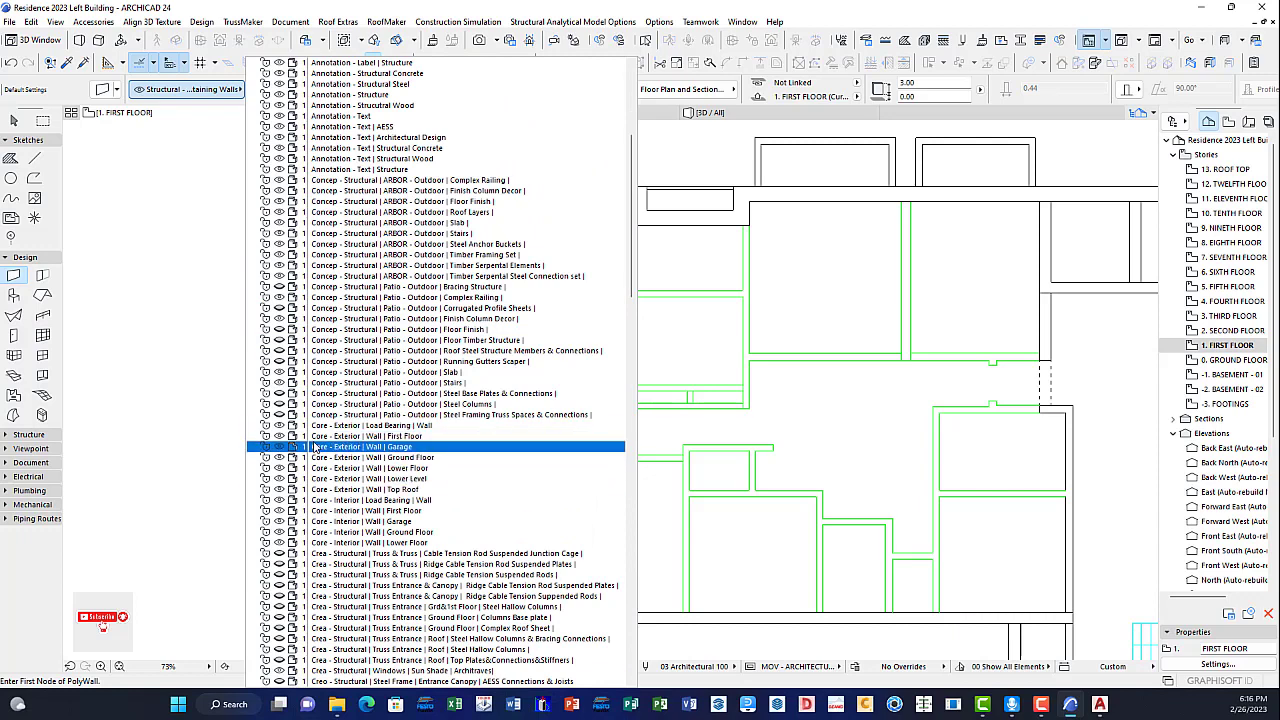
left_click(412, 438)
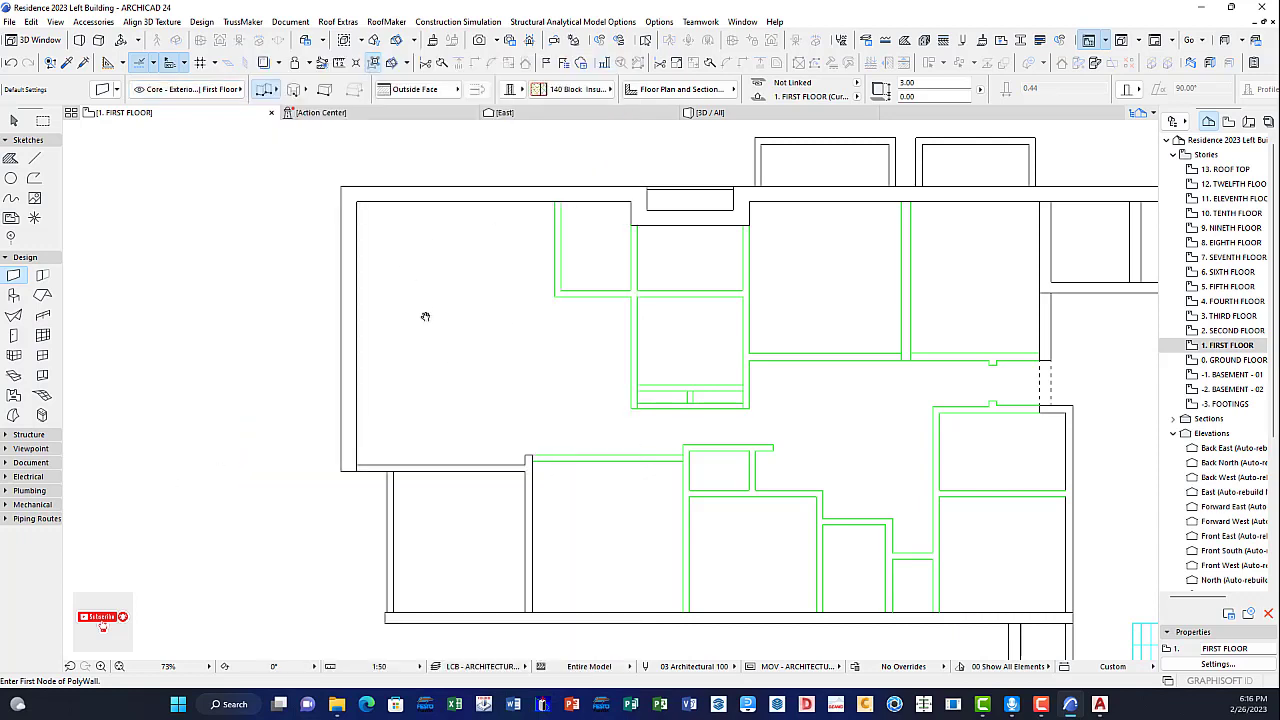
middle_click_drag(427, 314, 383, 322)
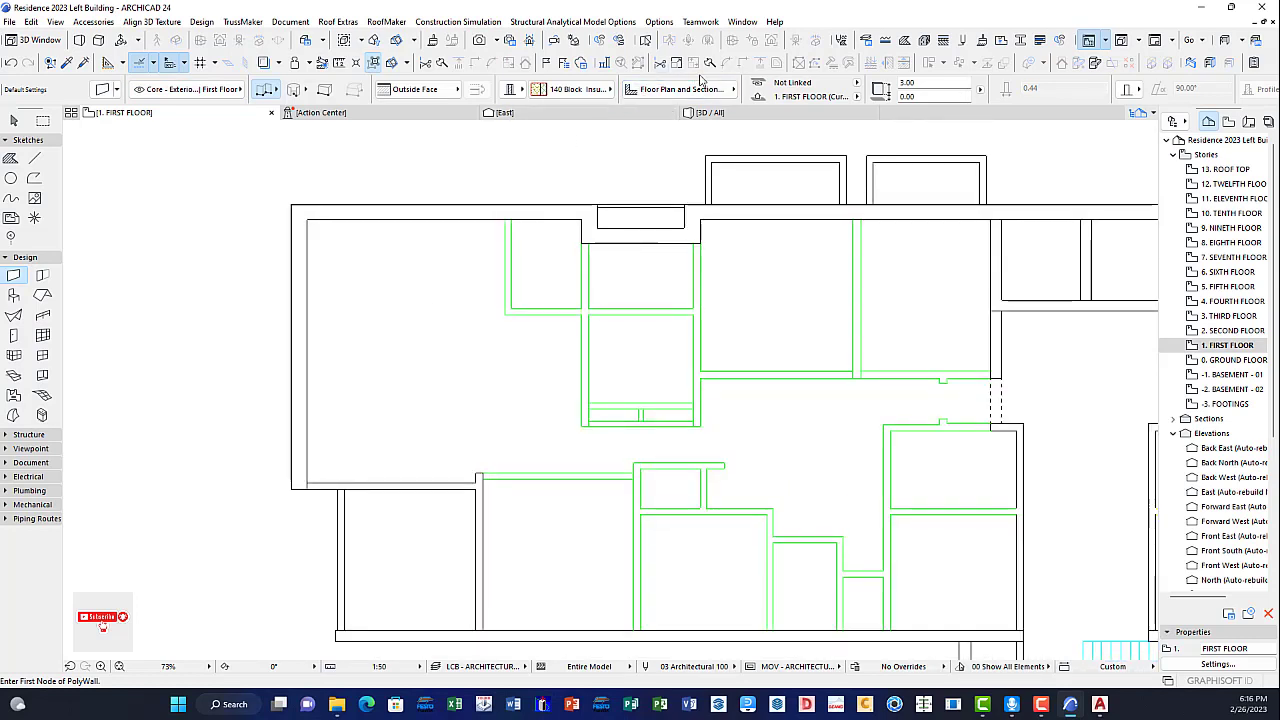
Step: Set the default wall's element ID to WA - 01
scroll(762, 96, "down", 6)
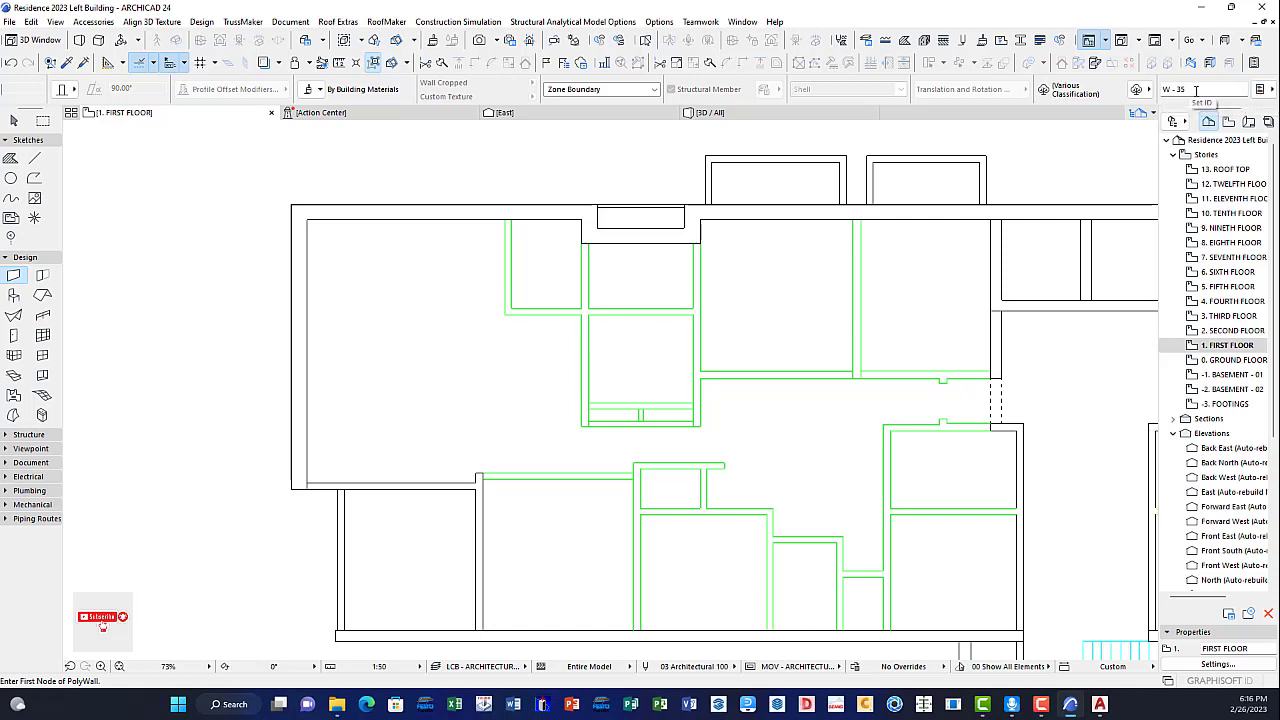
left_click(1184, 89)
key("BackSpace")
Step: Set the default wall's NATSPEC Worksections classification to 0333 Stone repair
left_click(1140, 91)
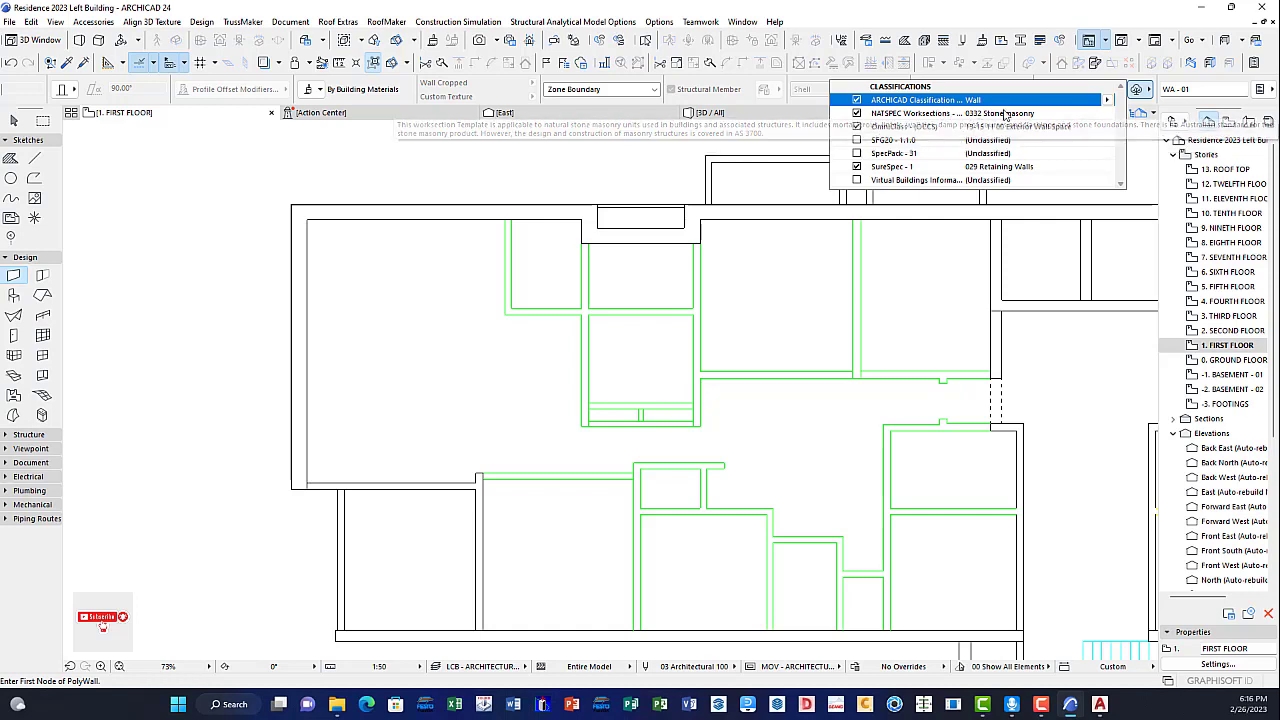
left_click(1071, 116)
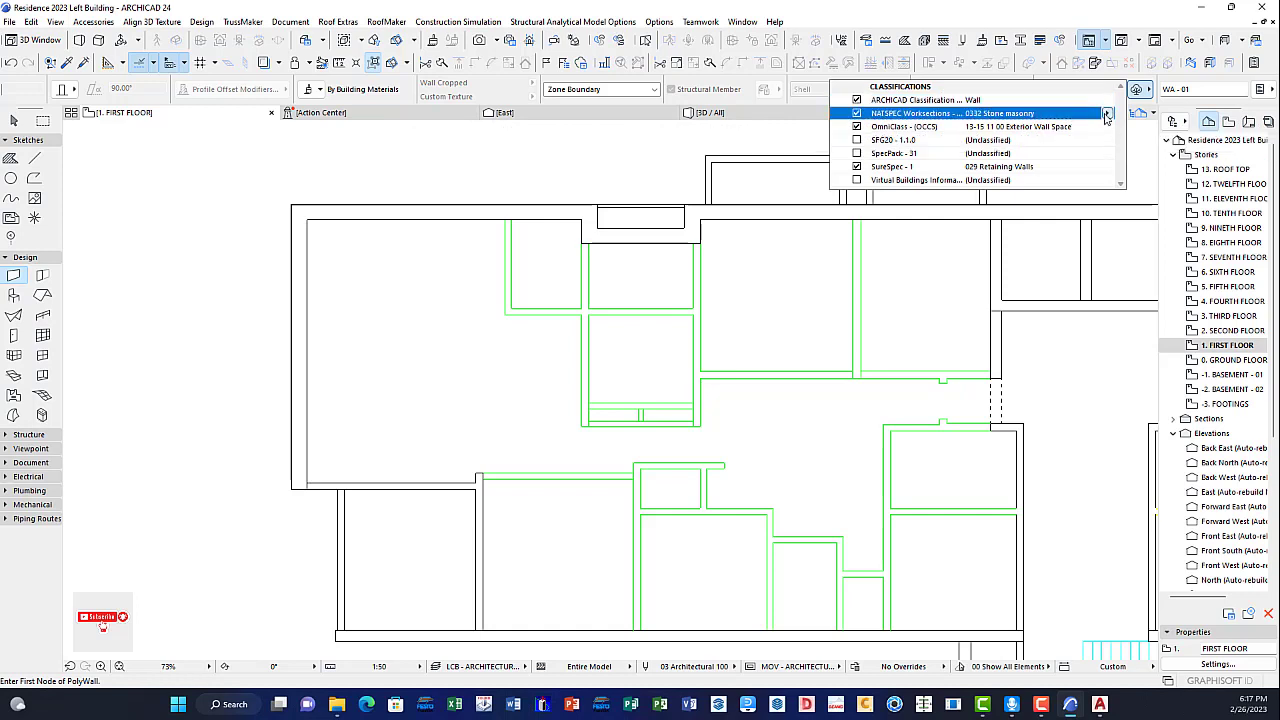
left_click(1106, 115)
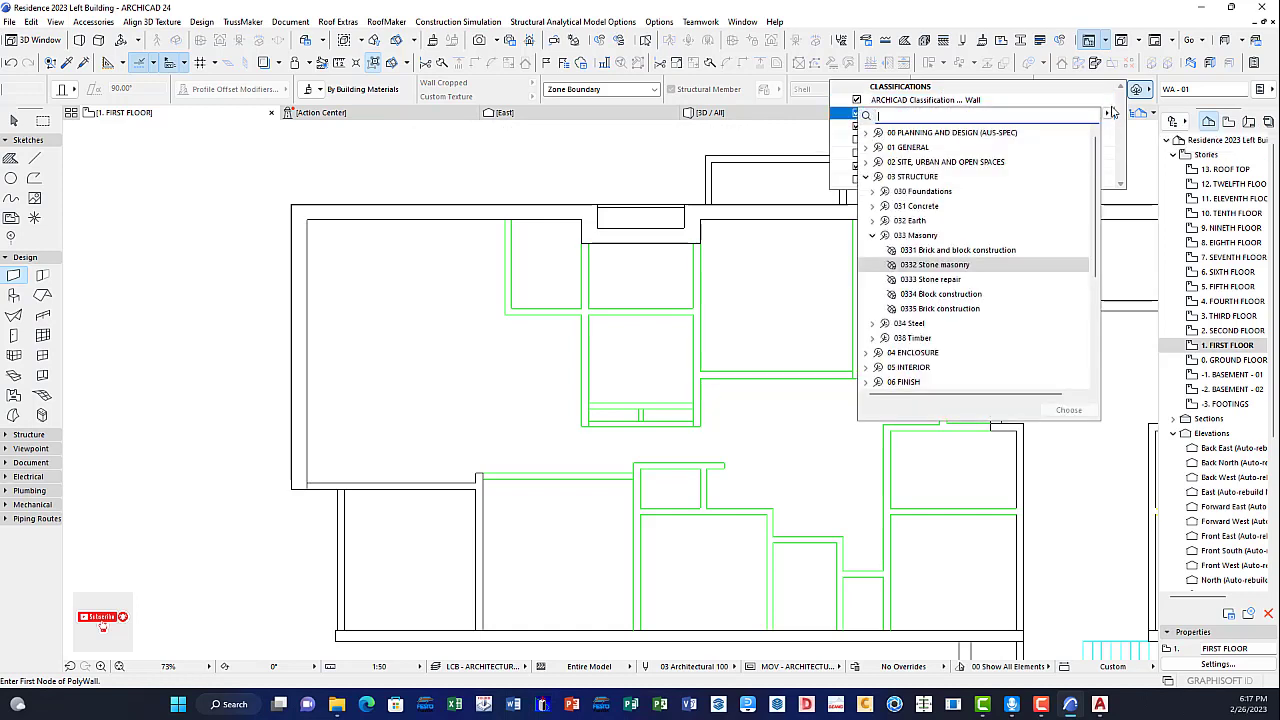
left_click(1110, 113)
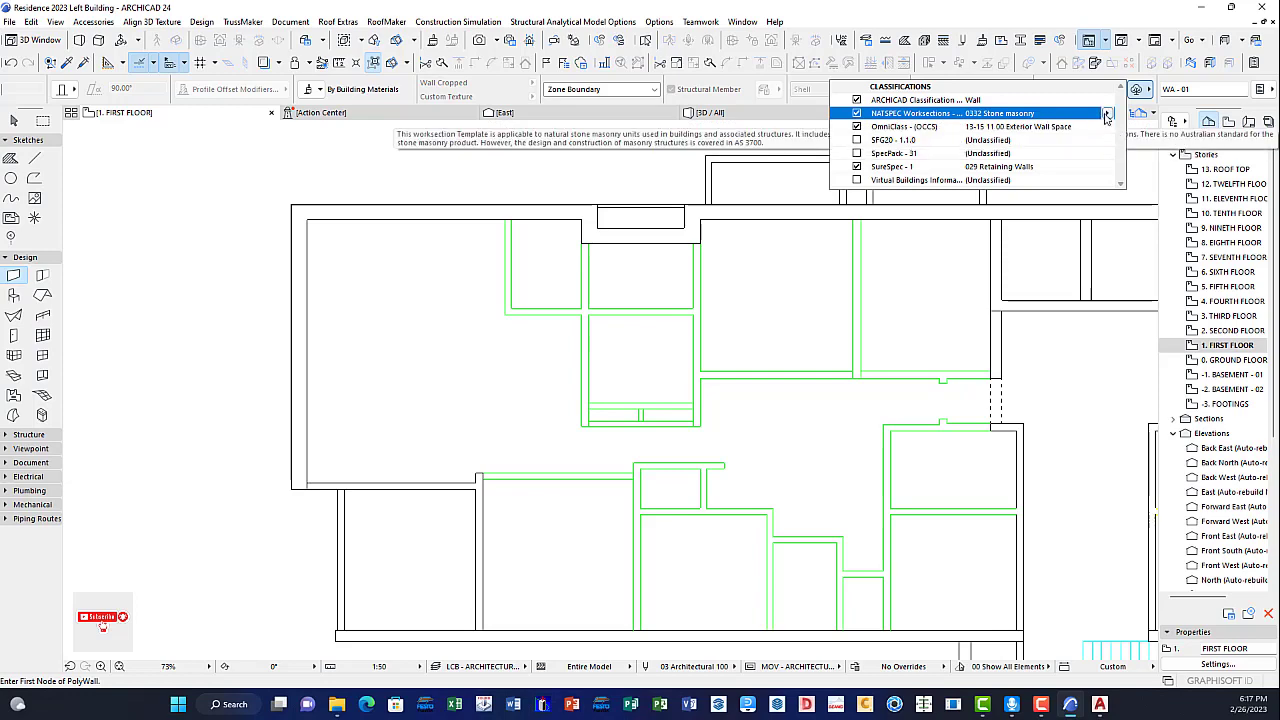
left_click(1107, 115)
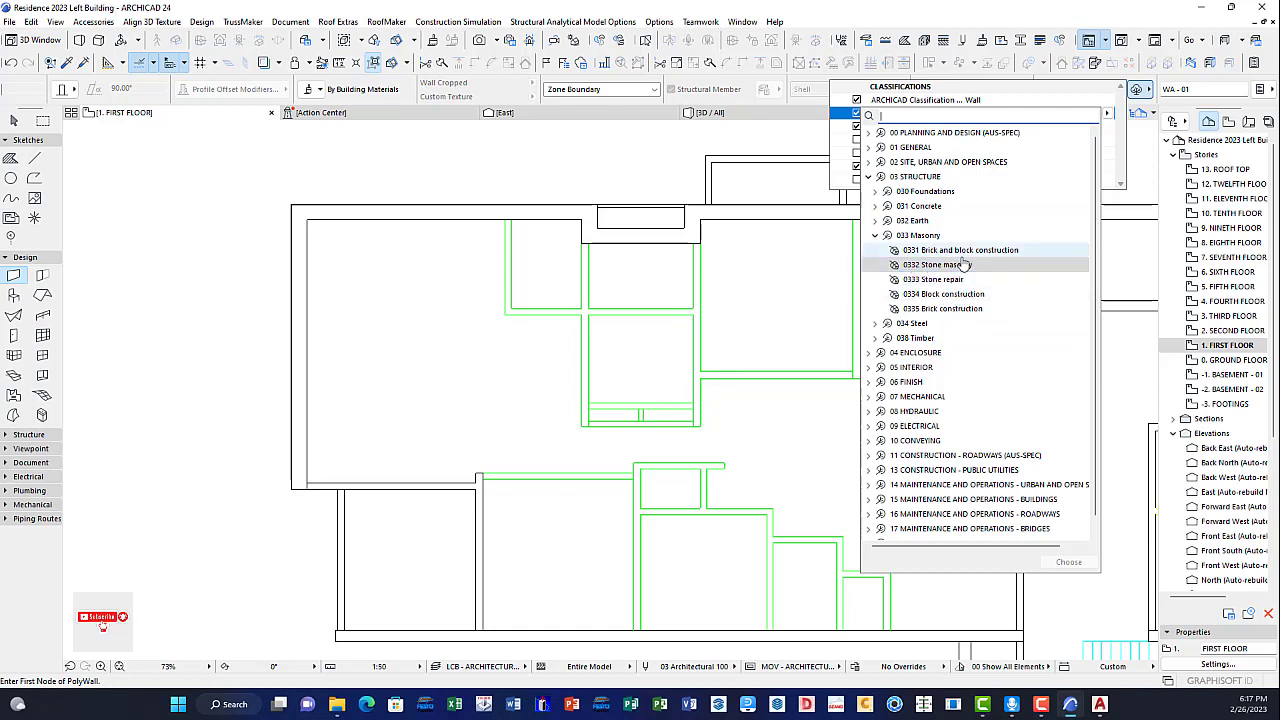
left_click(936, 282)
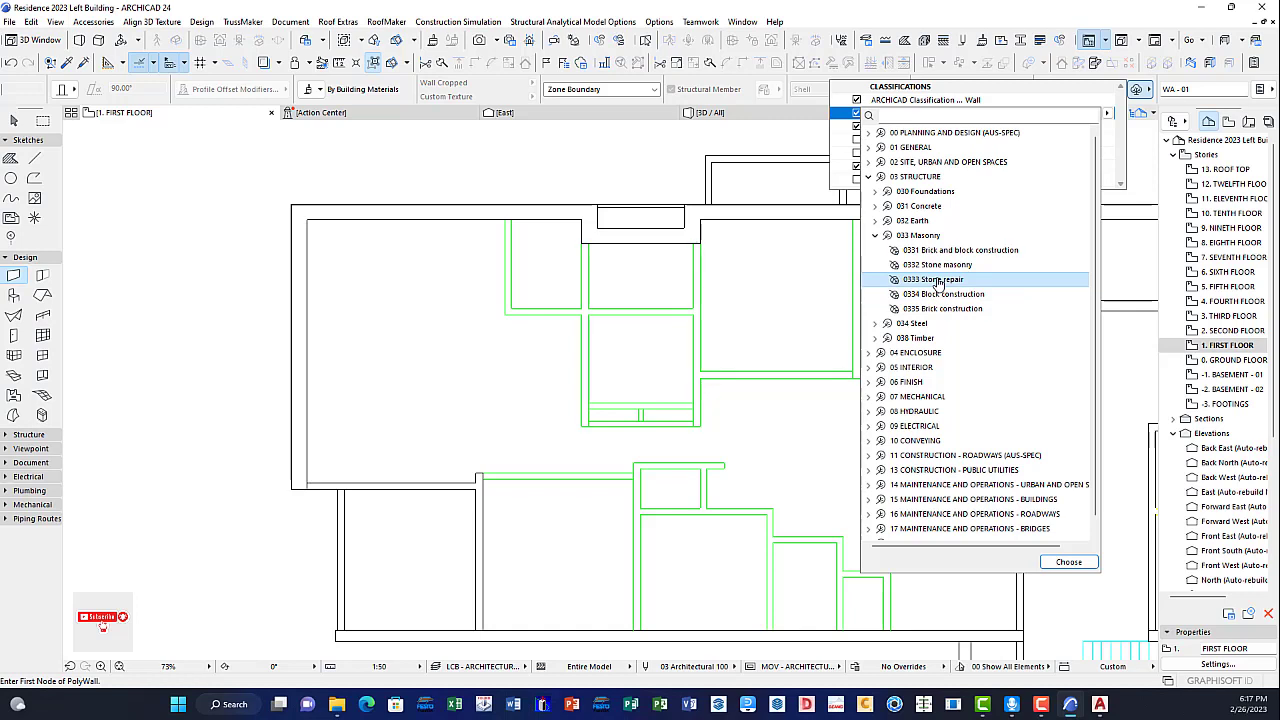
left_click(1069, 562)
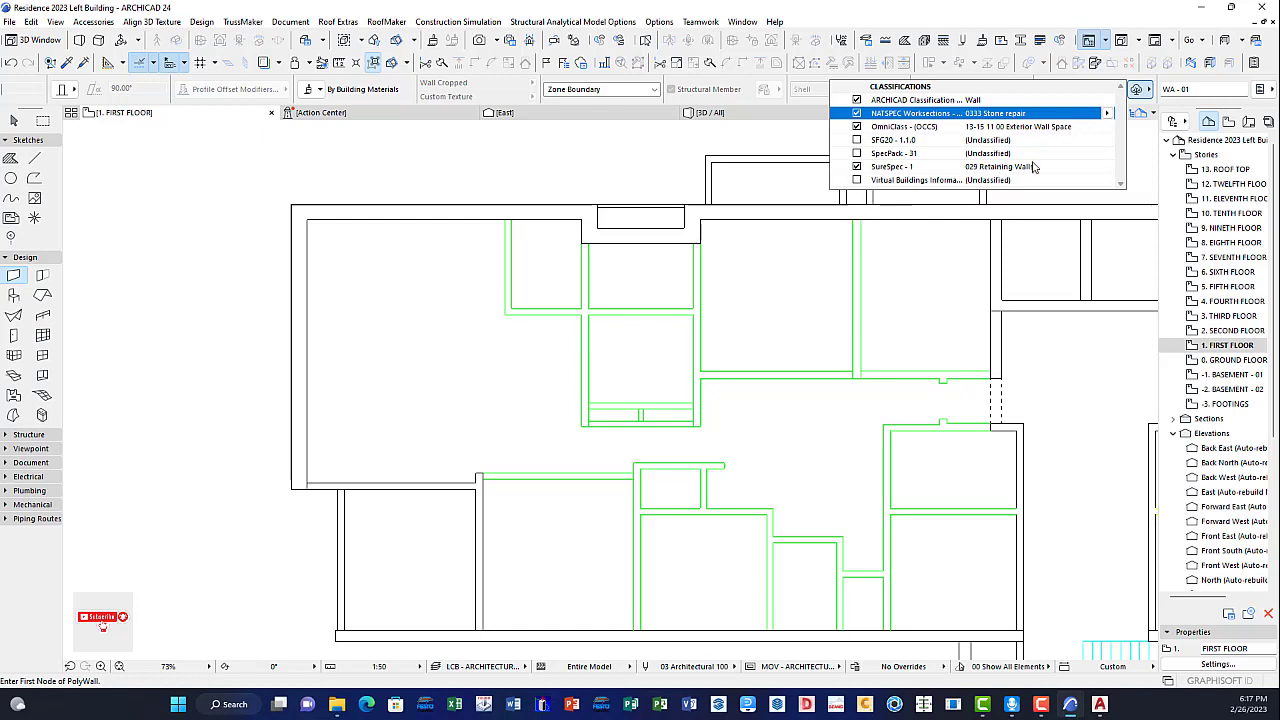
left_click(1042, 155)
left_click(1062, 168)
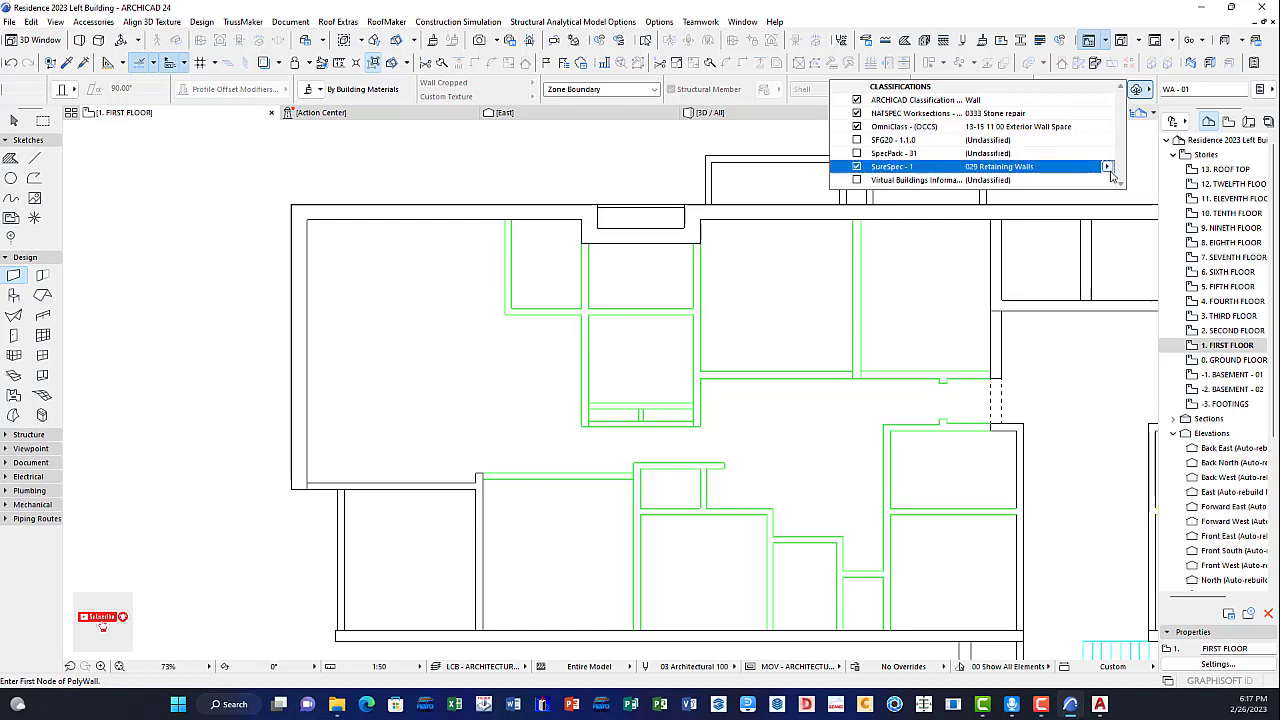
left_click(1106, 166)
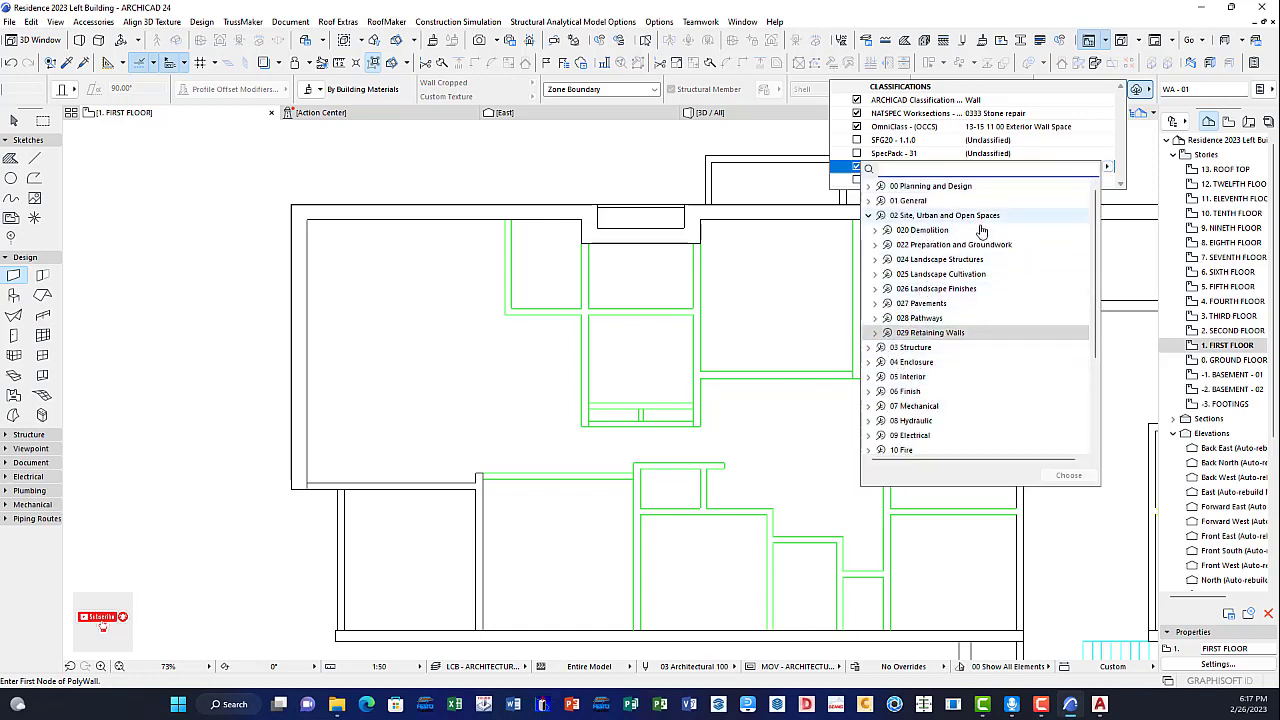
scroll(940, 372, "down", 1)
scroll(940, 372, "down", 2)
scroll(925, 300, "up", 3)
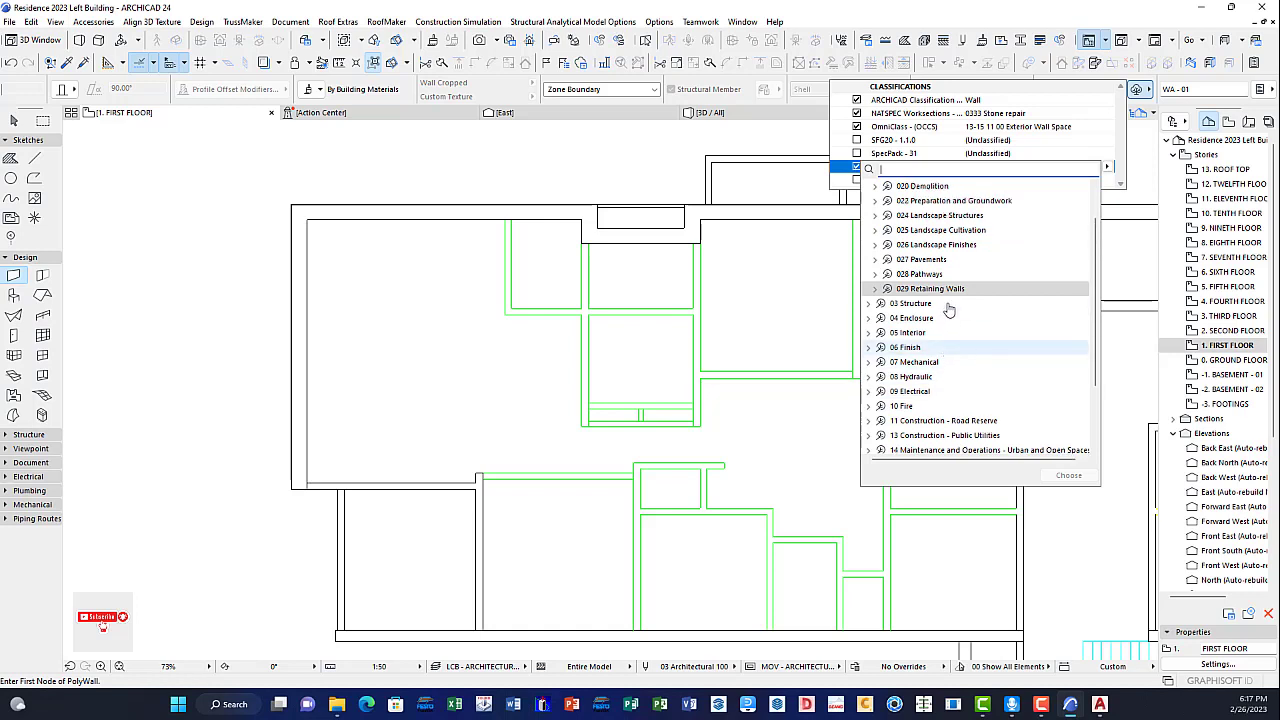
left_click(928, 333)
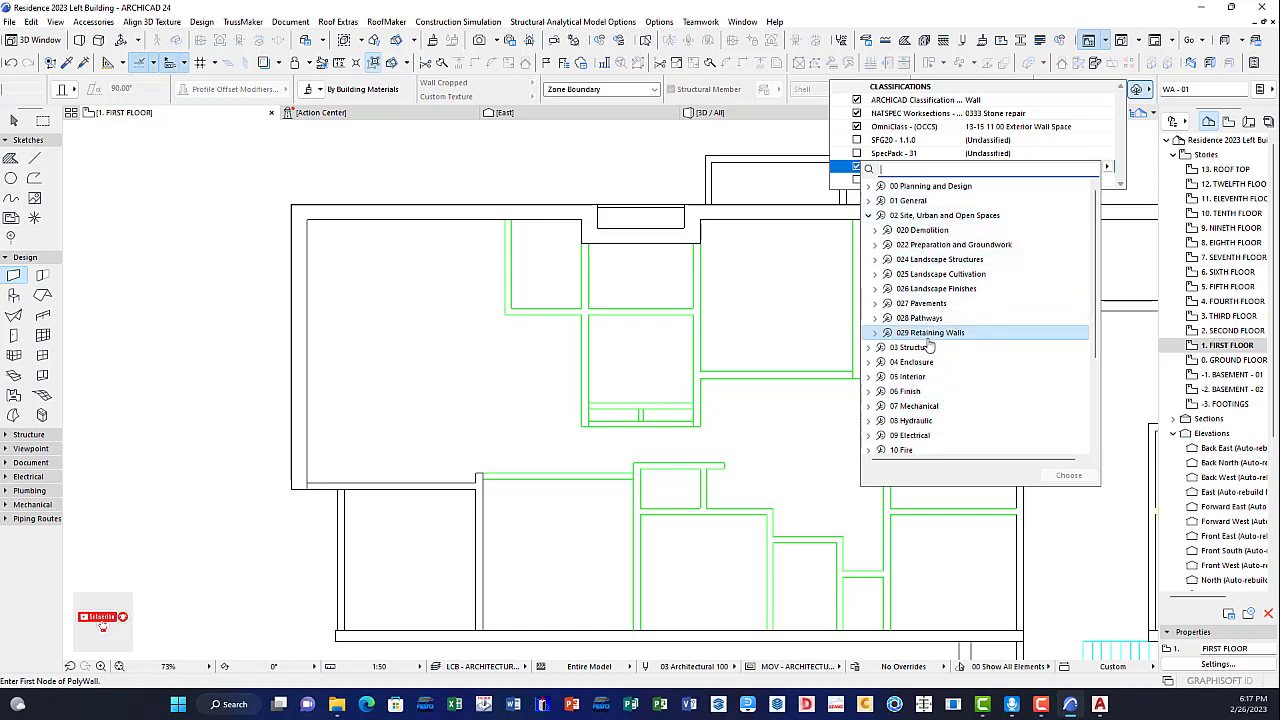
left_click(869, 348)
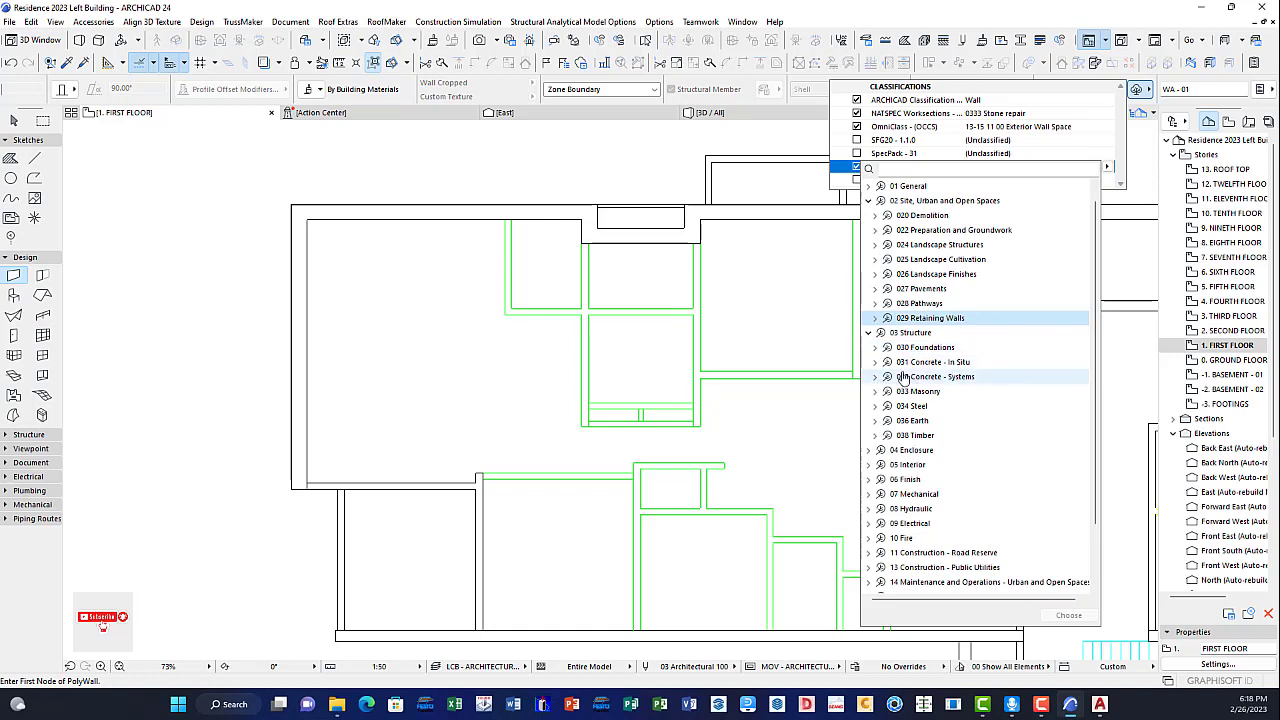
left_click(876, 391)
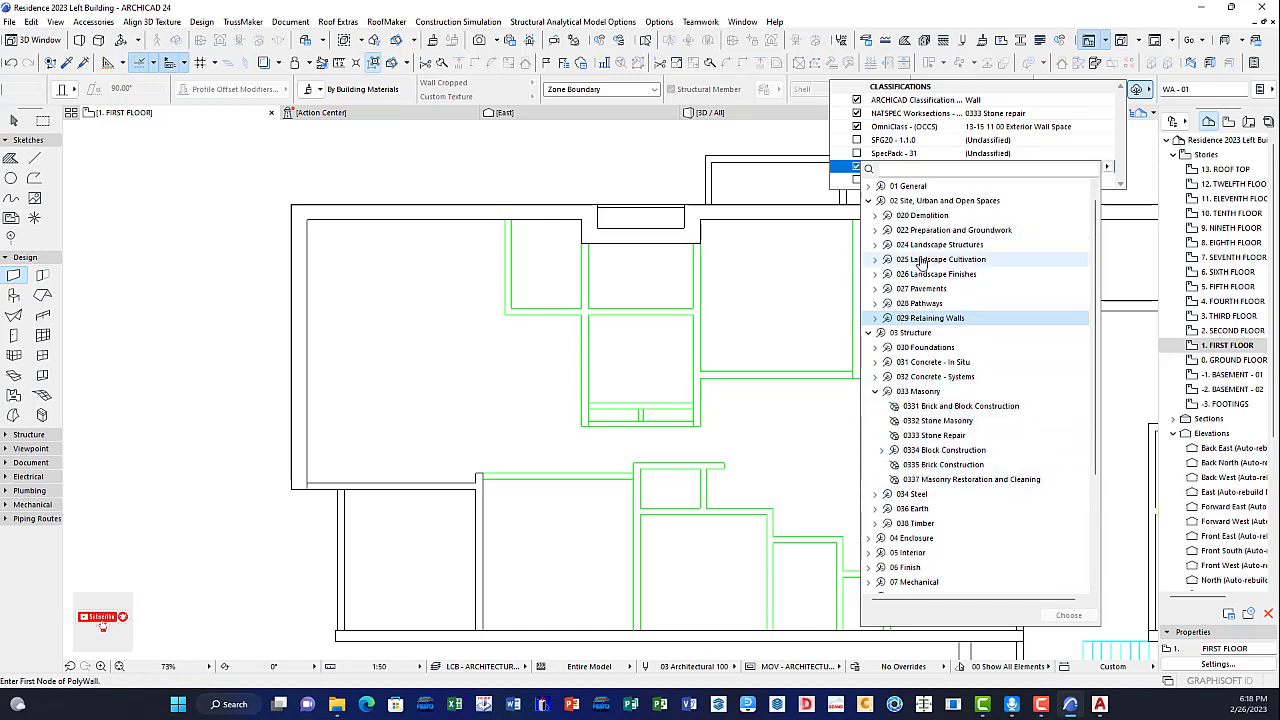
left_click(1117, 167)
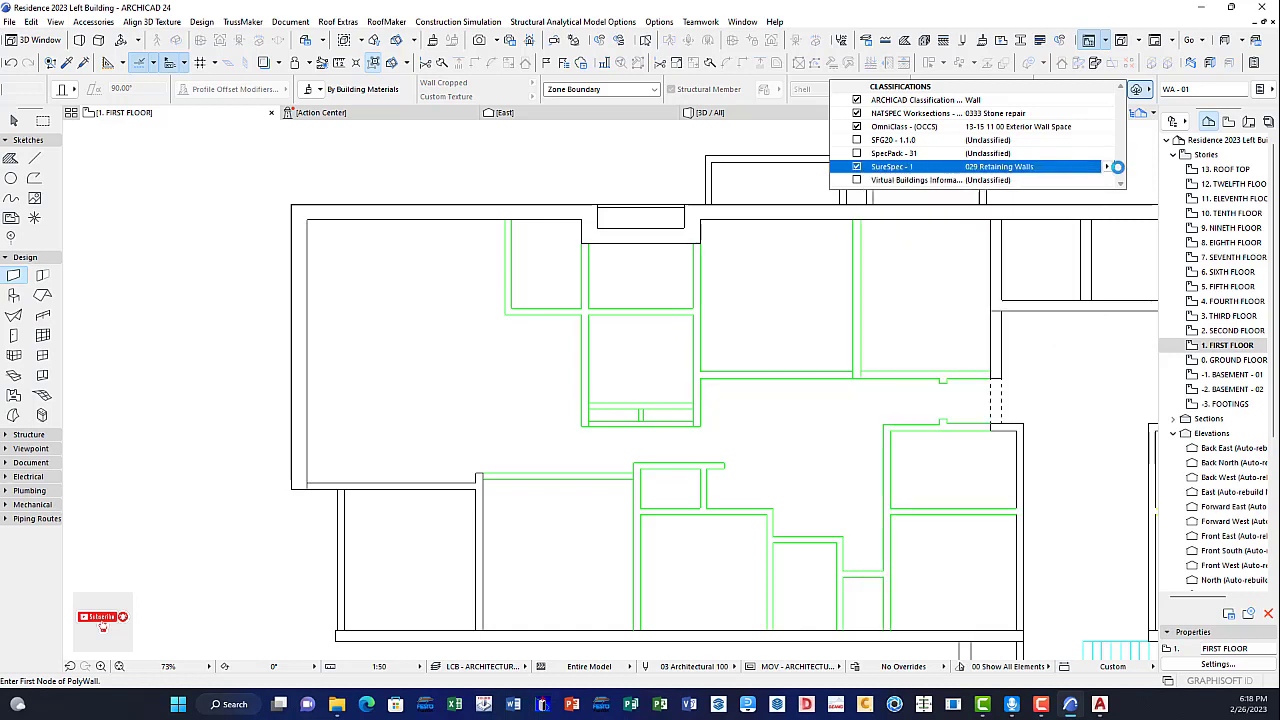
Step: Remove the SureSpec - 1 classification from the default wall and close the classification list
left_click(857, 167)
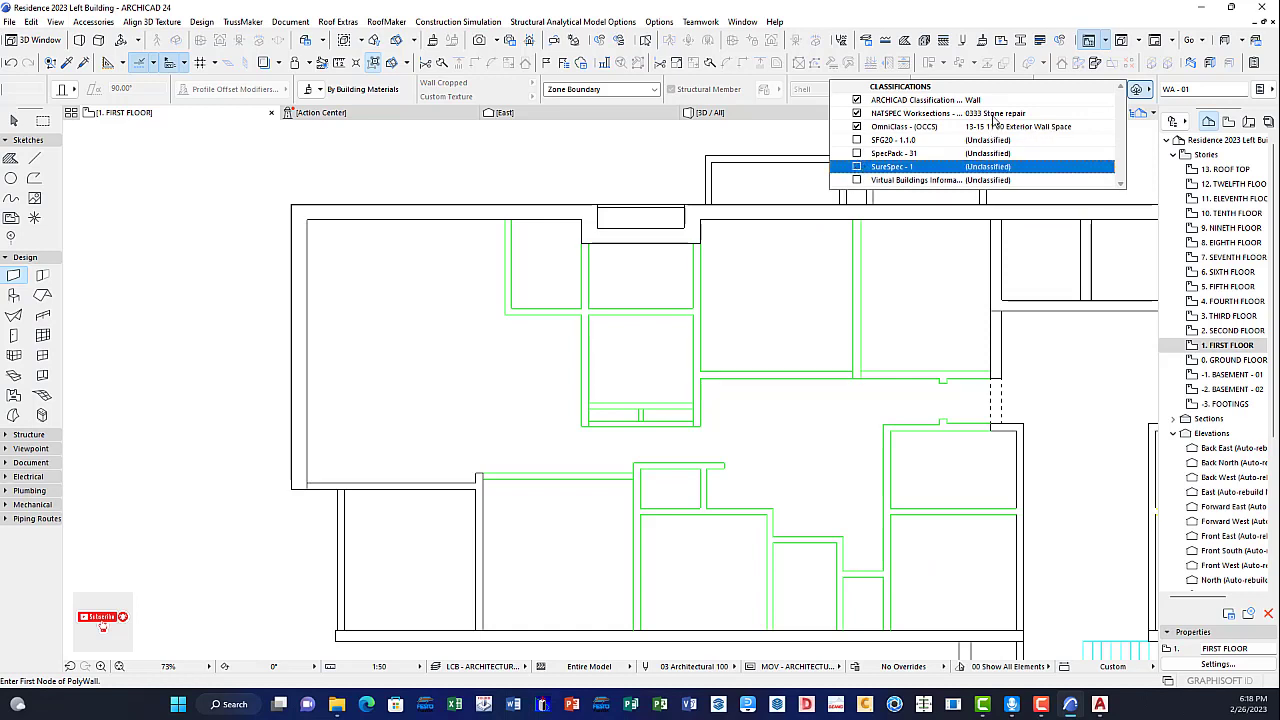
left_click(786, 139)
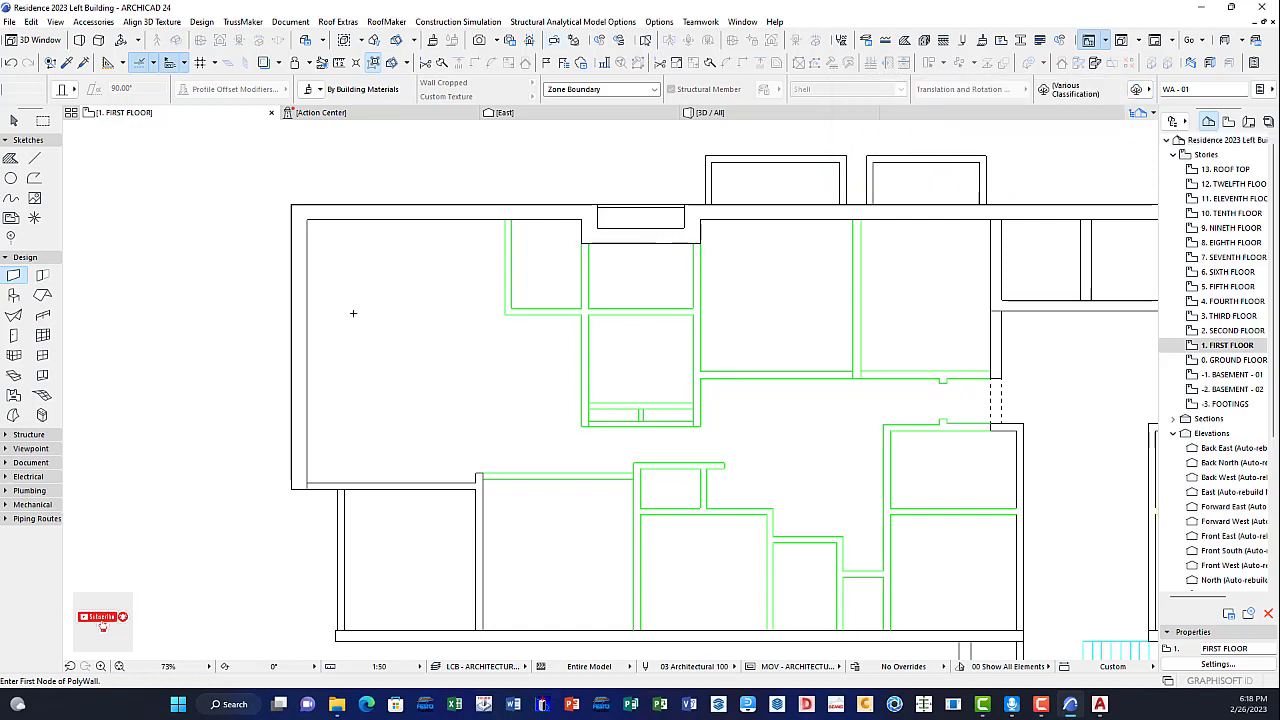
Step: Start a poly wall at the inner lower corner of the plan's left exterior wall, flipped outward, and run it up to the upper inner corner
middle_click_drag(300, 345, 361, 310)
scroll(157, 86, "up", 5)
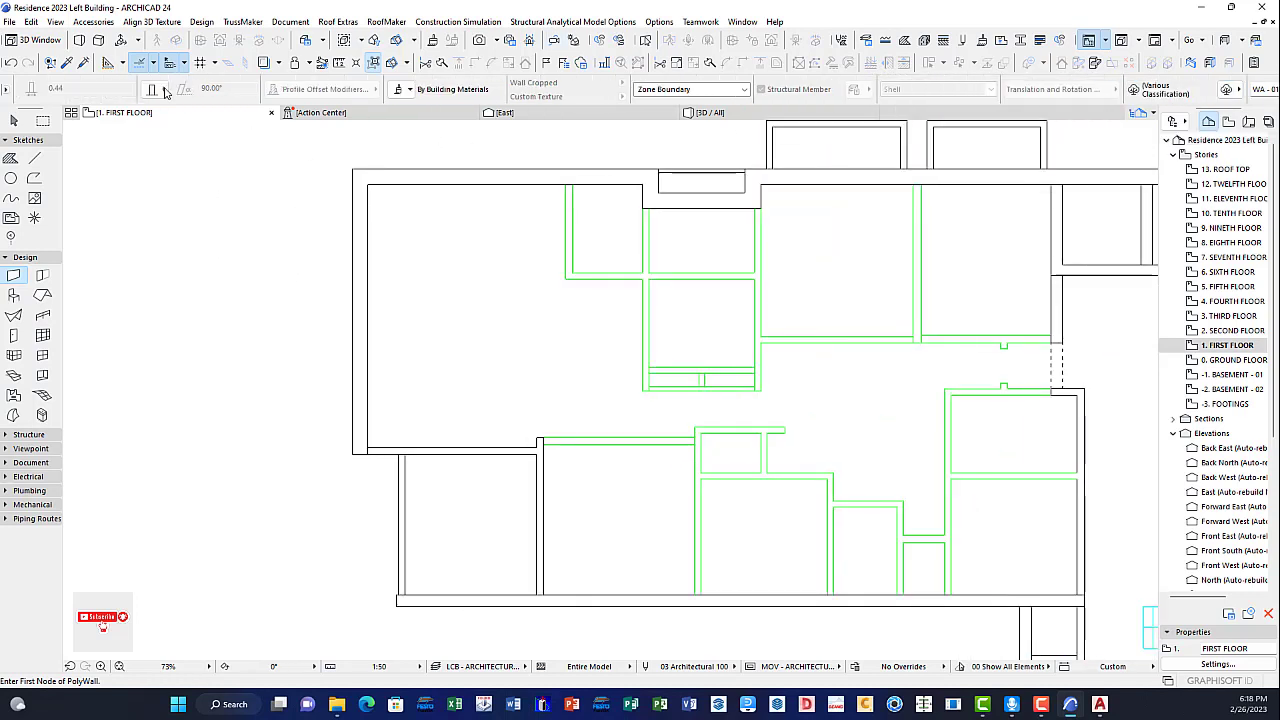
scroll(185, 97, "up", 3)
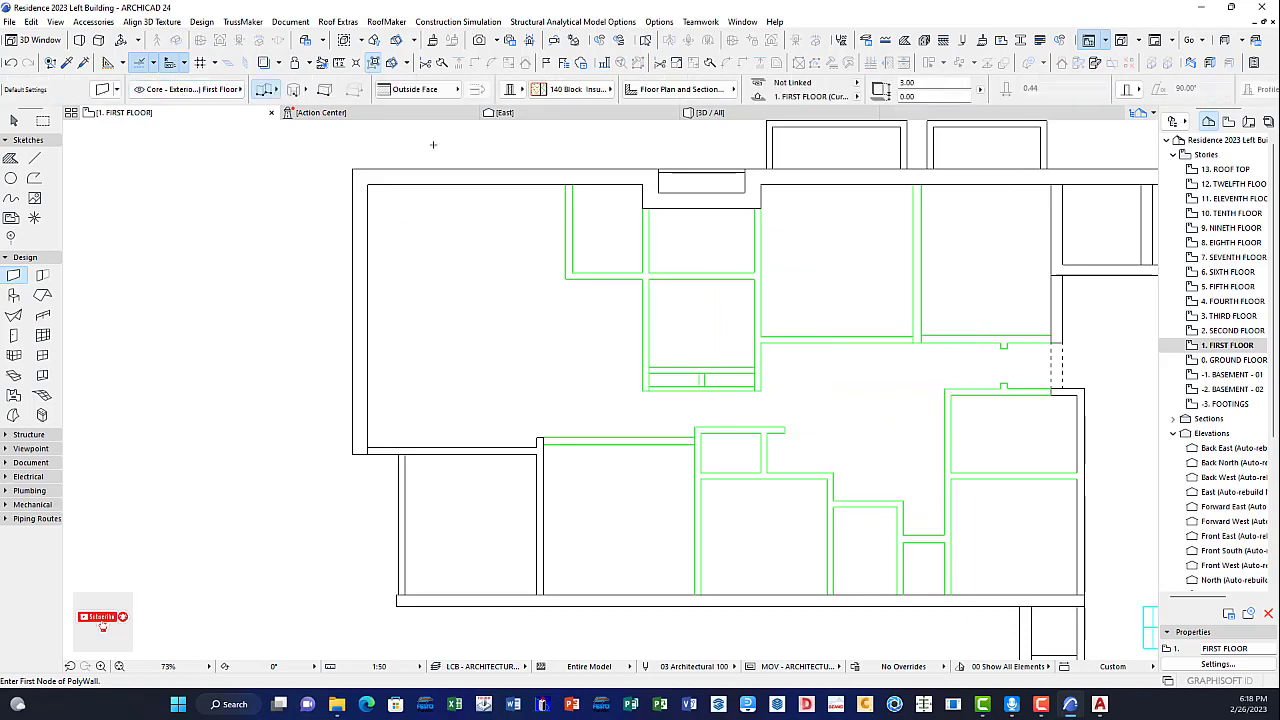
scroll(411, 426, "up", 5)
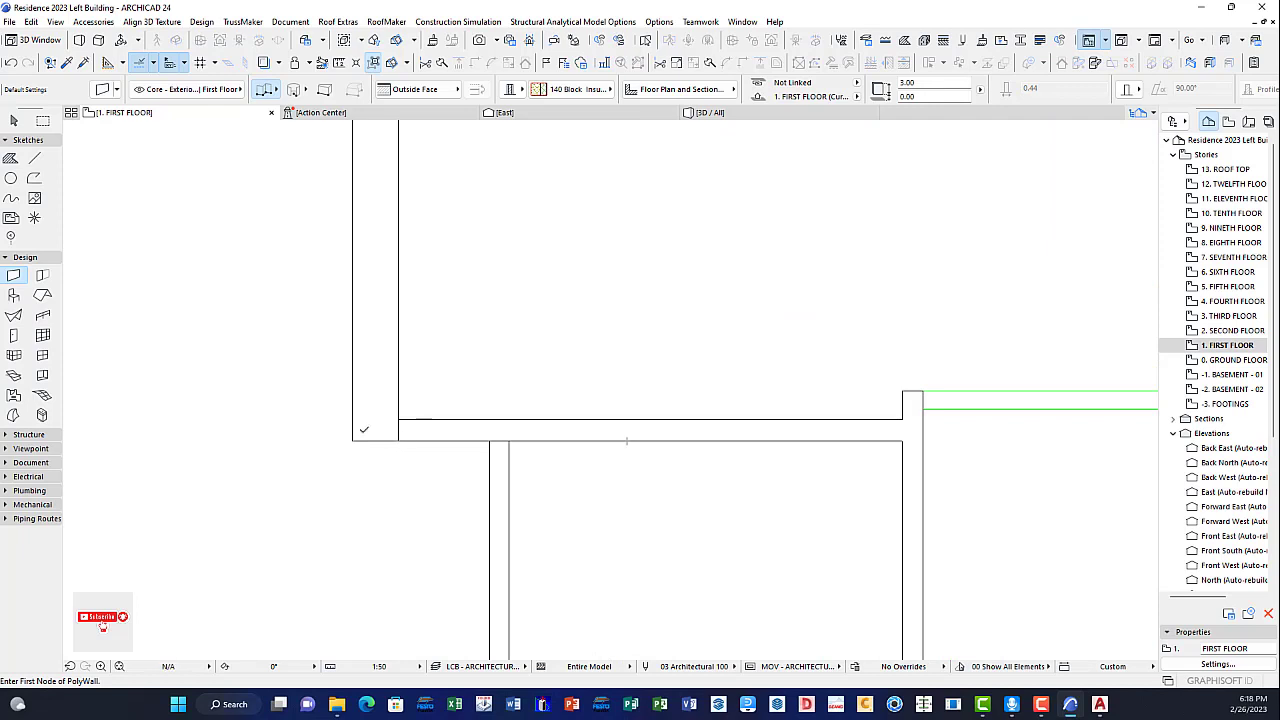
left_click(399, 440)
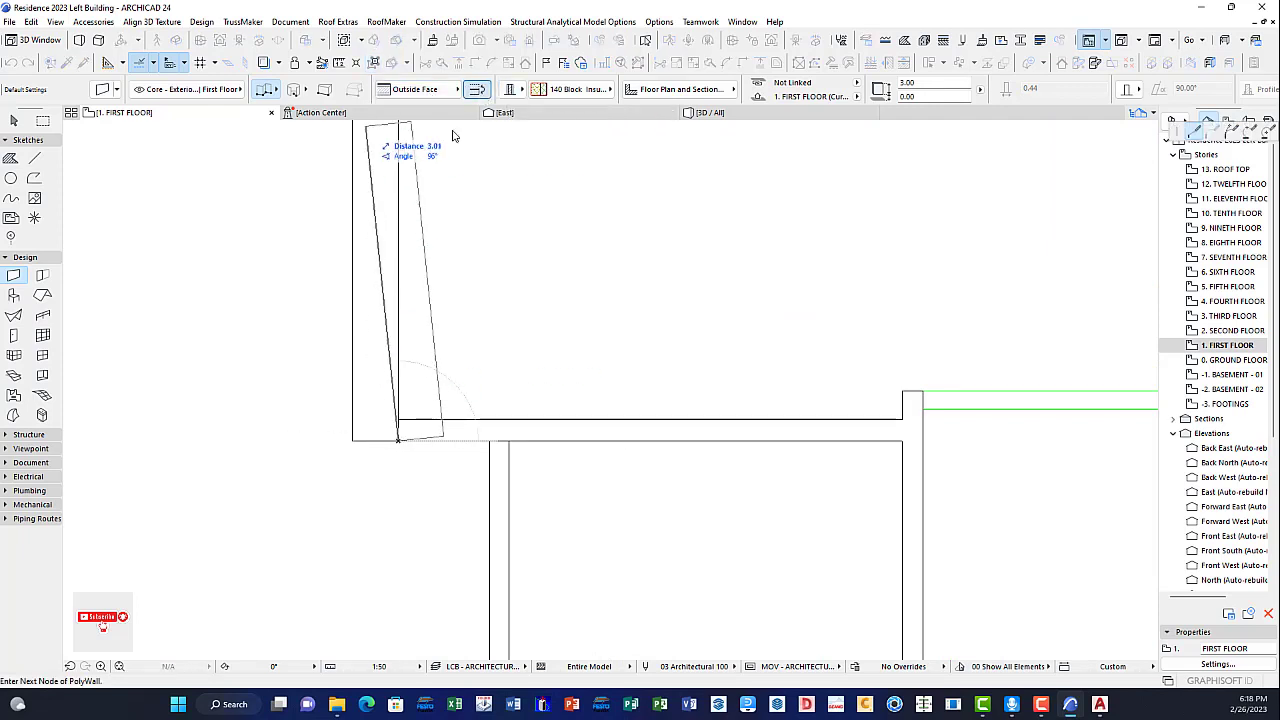
scroll(358, 378, "down", 3)
scroll(360, 385, "down", 5)
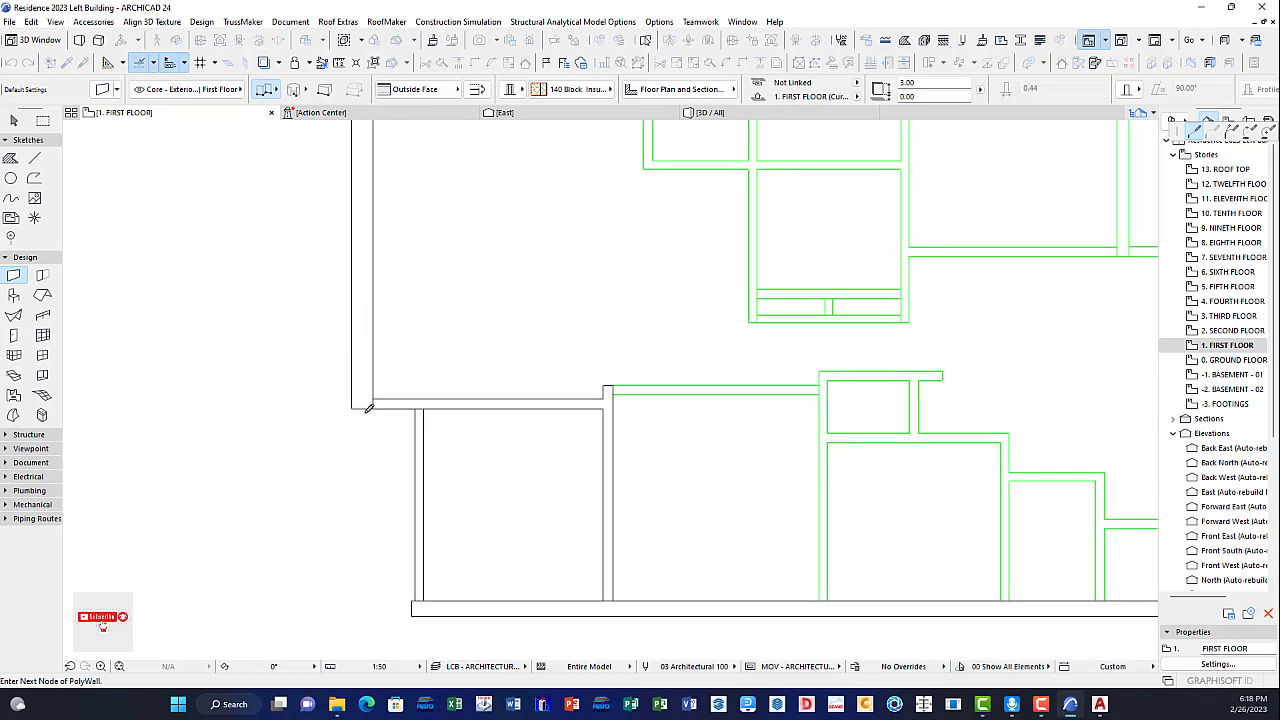
scroll(368, 398, "up", 5)
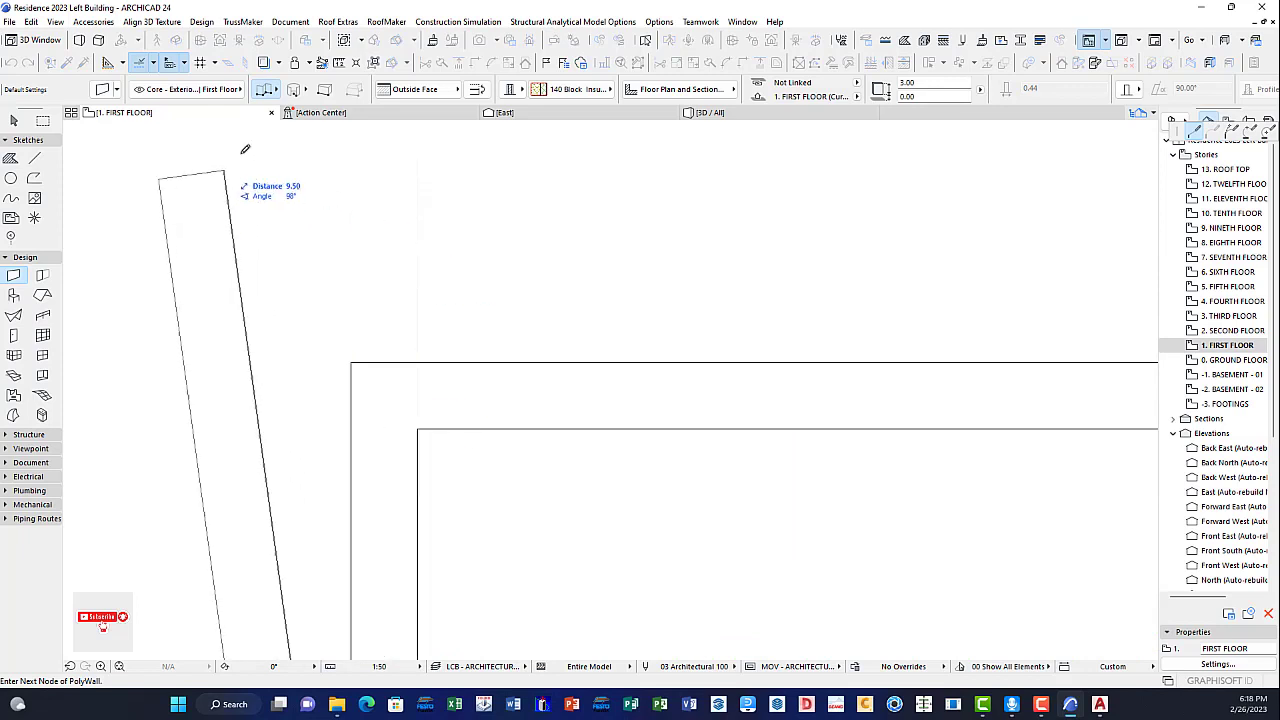
double_click(418, 429)
left_click(660, 394)
Step: Continue the poly wall along the inner face of the upper exterior wall and around the first recess's lower corners
scroll(670, 410, "down", 6)
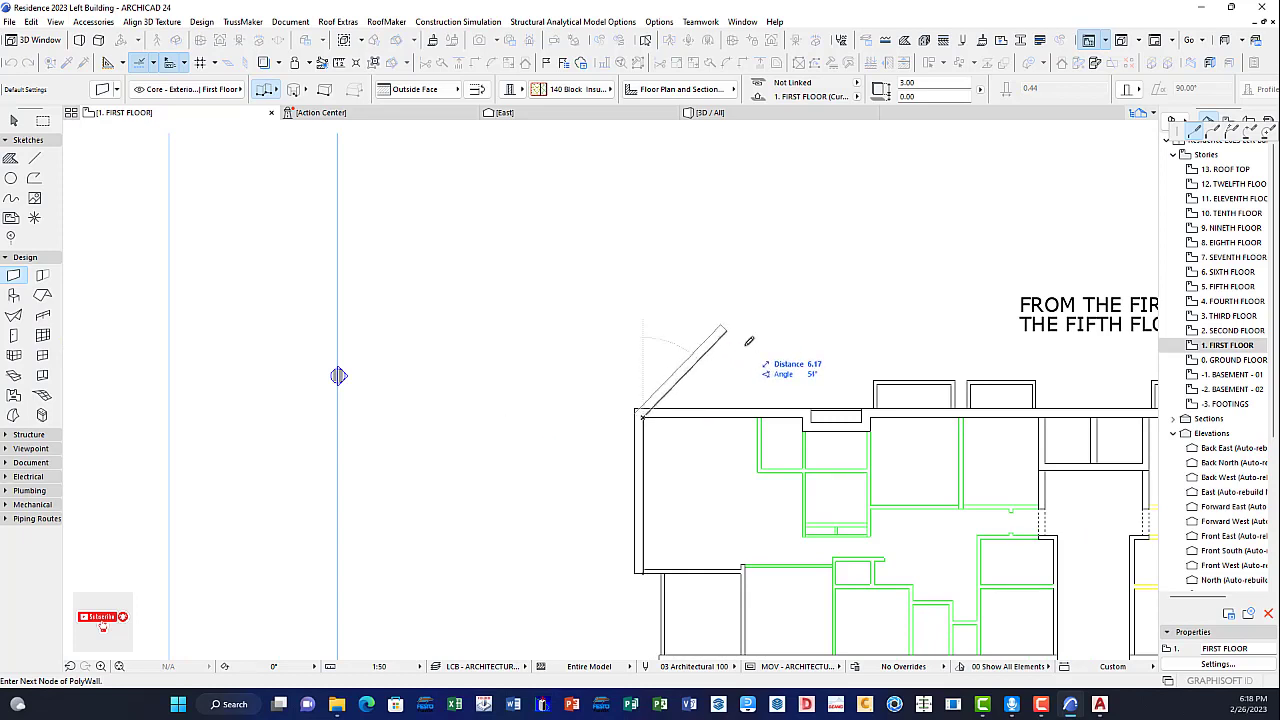
scroll(810, 425, "up", 5)
scroll(804, 429, "up", 4)
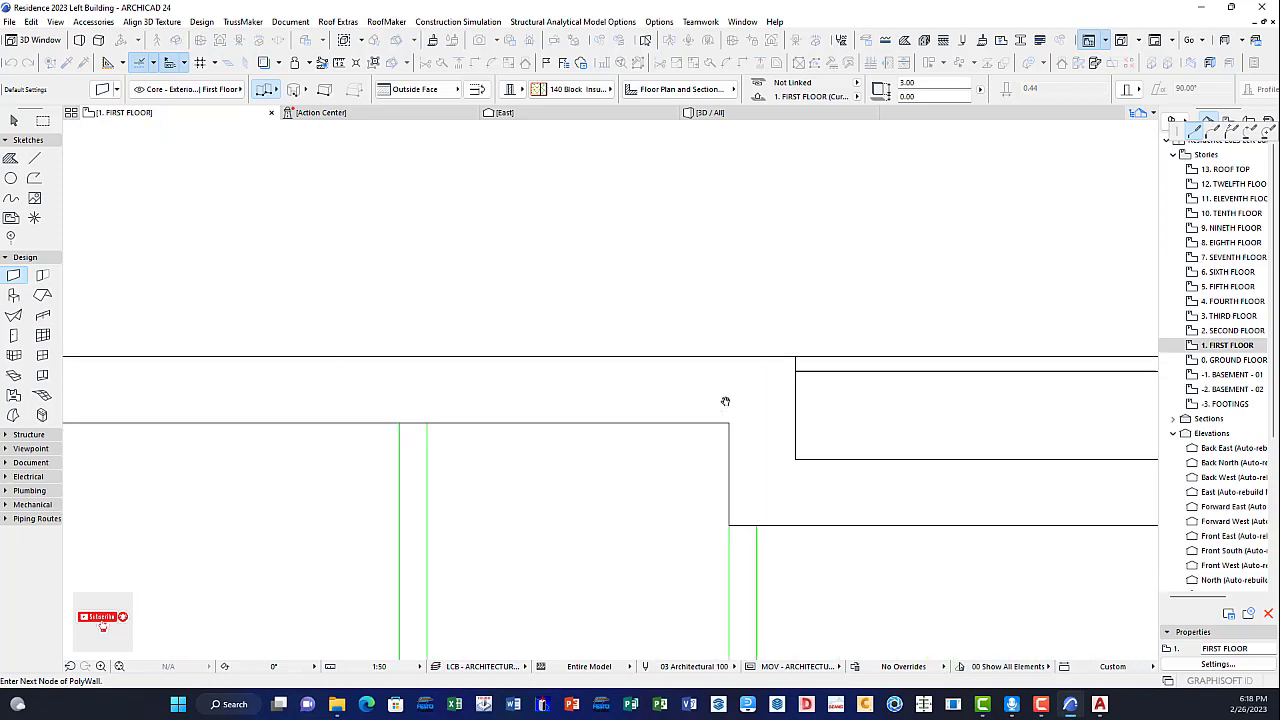
middle_click_drag(726, 400, 551, 271)
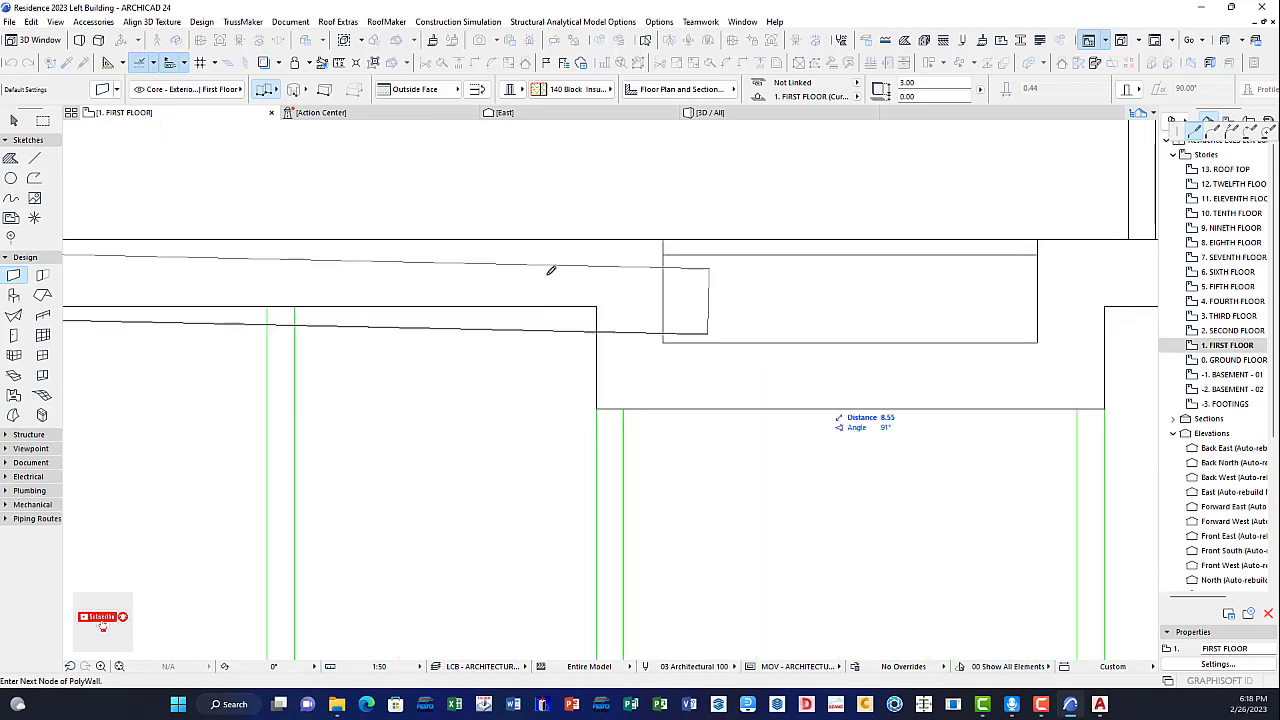
double_click(598, 296)
key("ctrl+z")
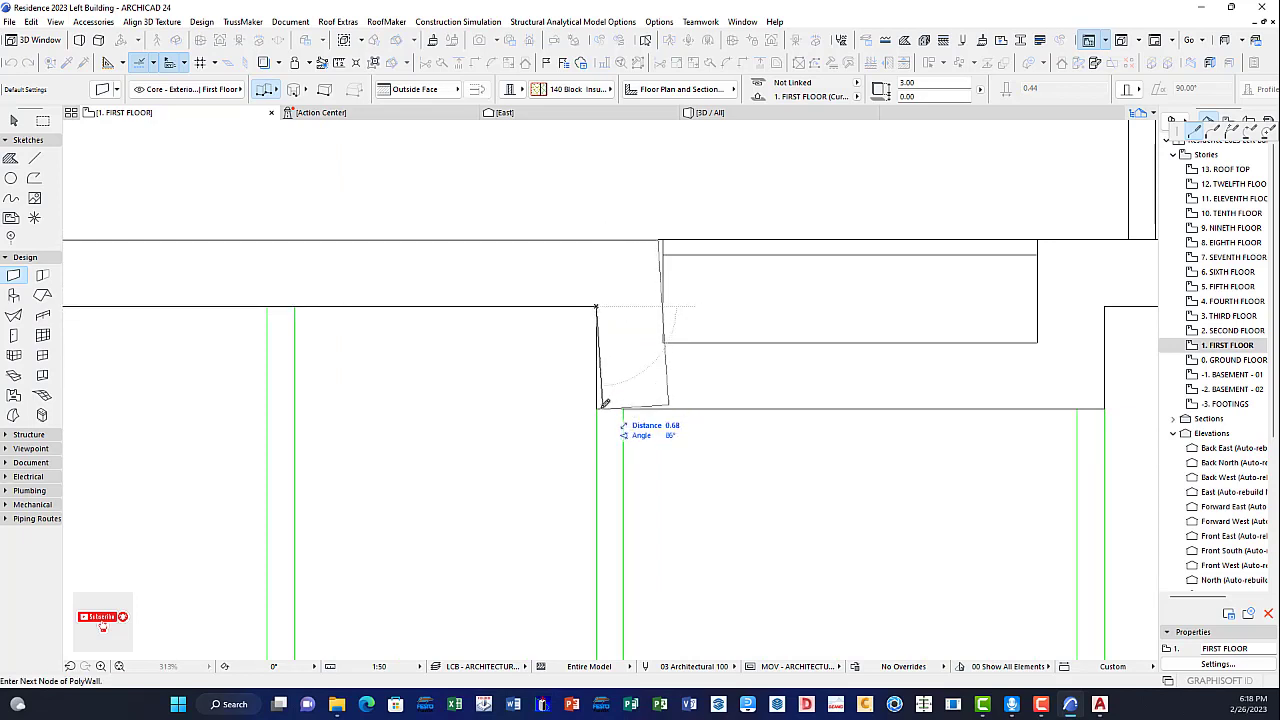
middle_click_drag(893, 392, 387, 408)
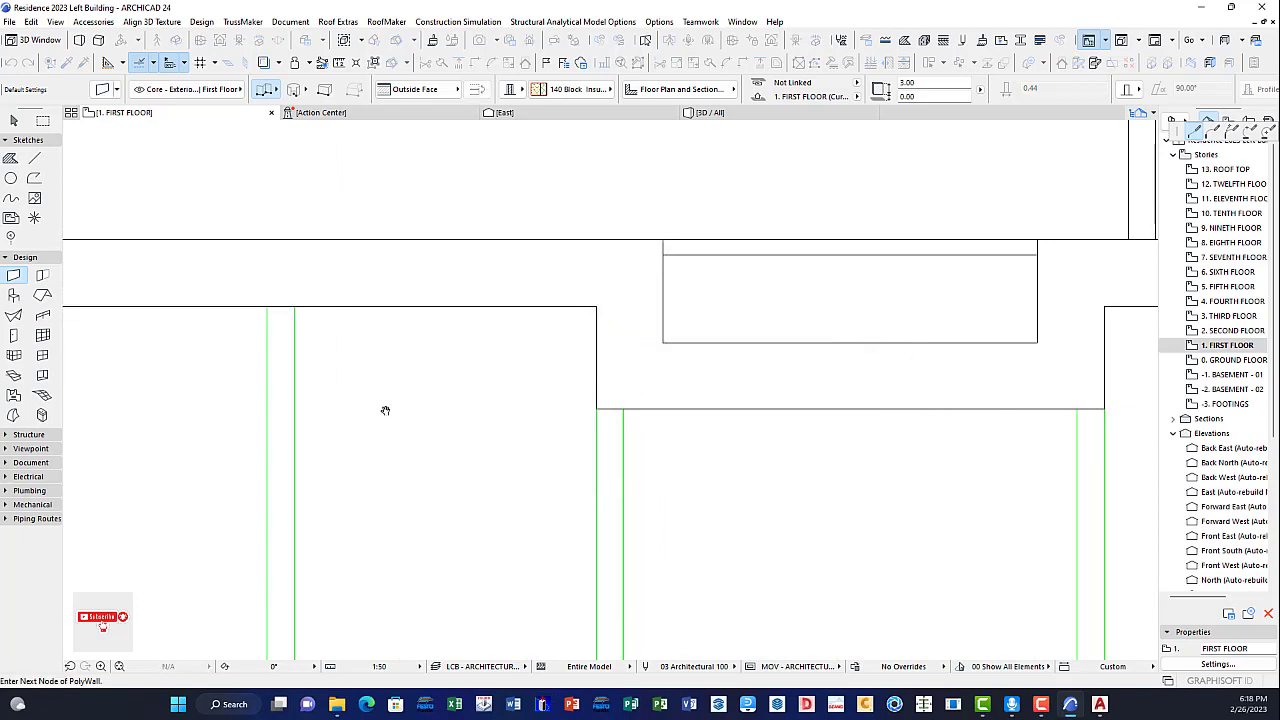
left_click(599, 425)
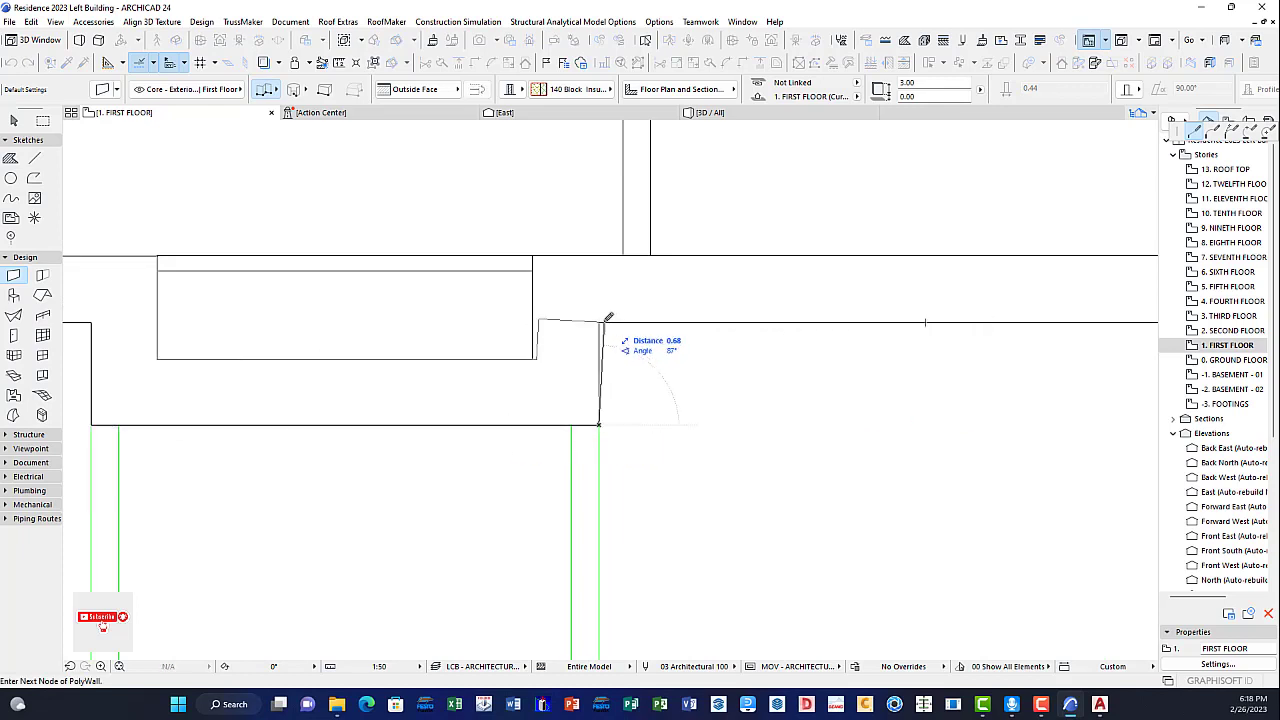
Step: Extend the poly wall along the upper exterior wall's inner face and around the second recess in the yellow apartment
scroll(735, 290, "down", 2)
scroll(735, 290, "down", 3)
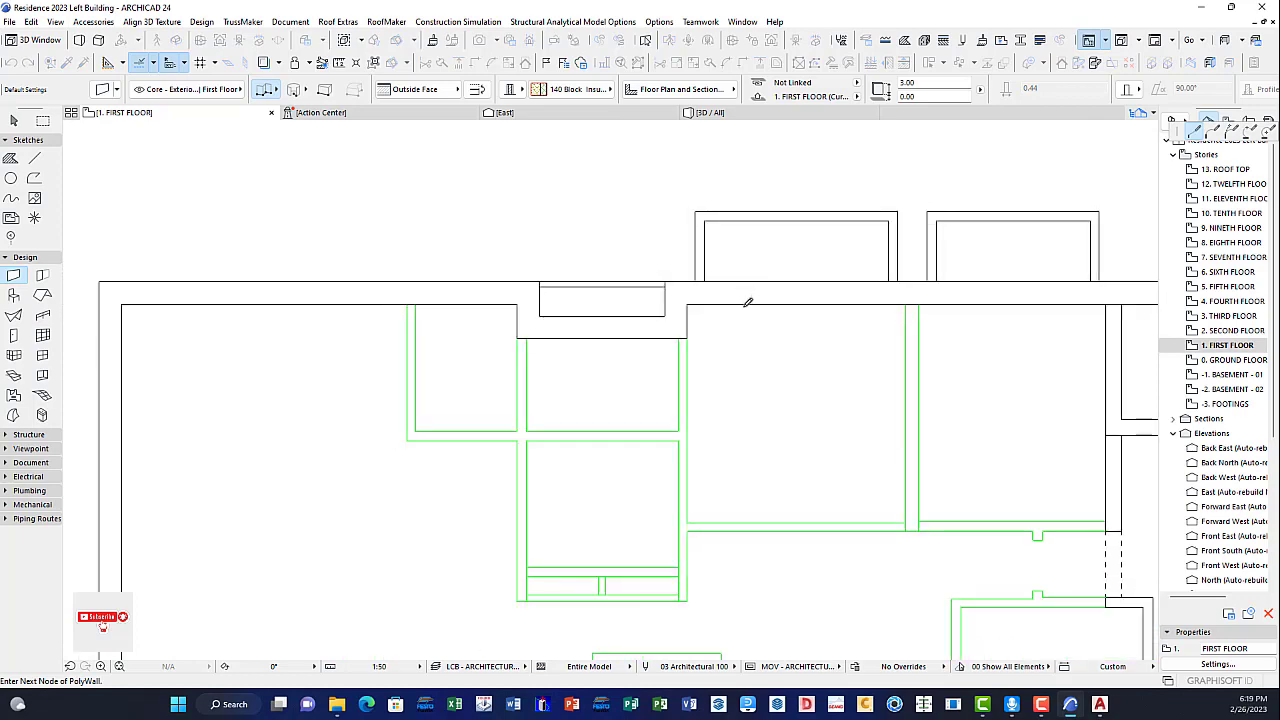
middle_click_drag(835, 299, 309, 306)
middle_click_drag(913, 298, 620, 300)
scroll(620, 298, "up", 5)
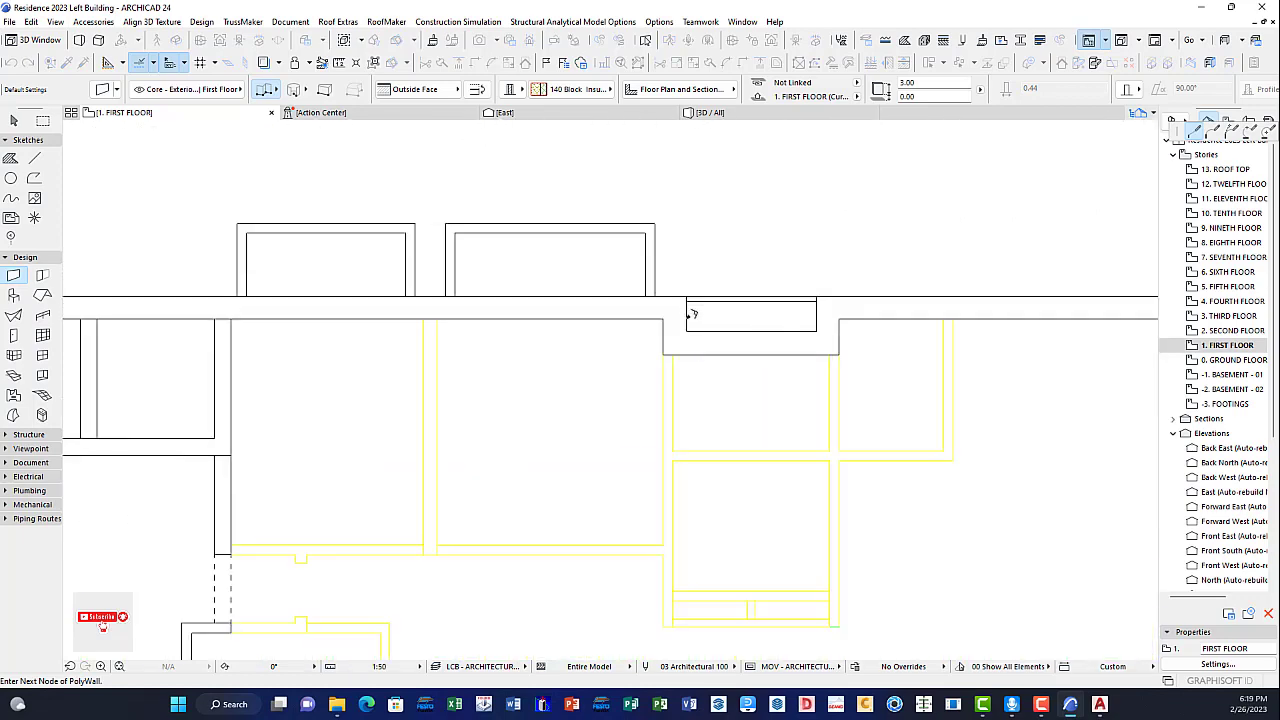
left_click(620, 320)
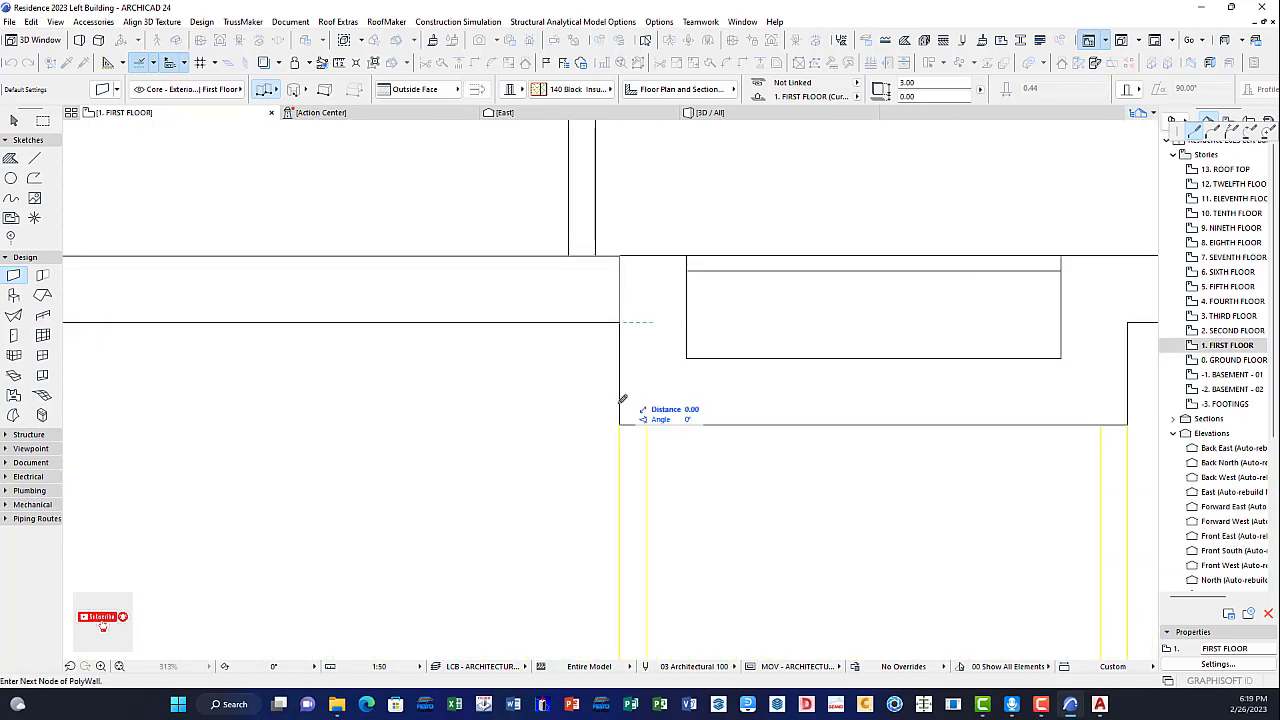
left_click(620, 423)
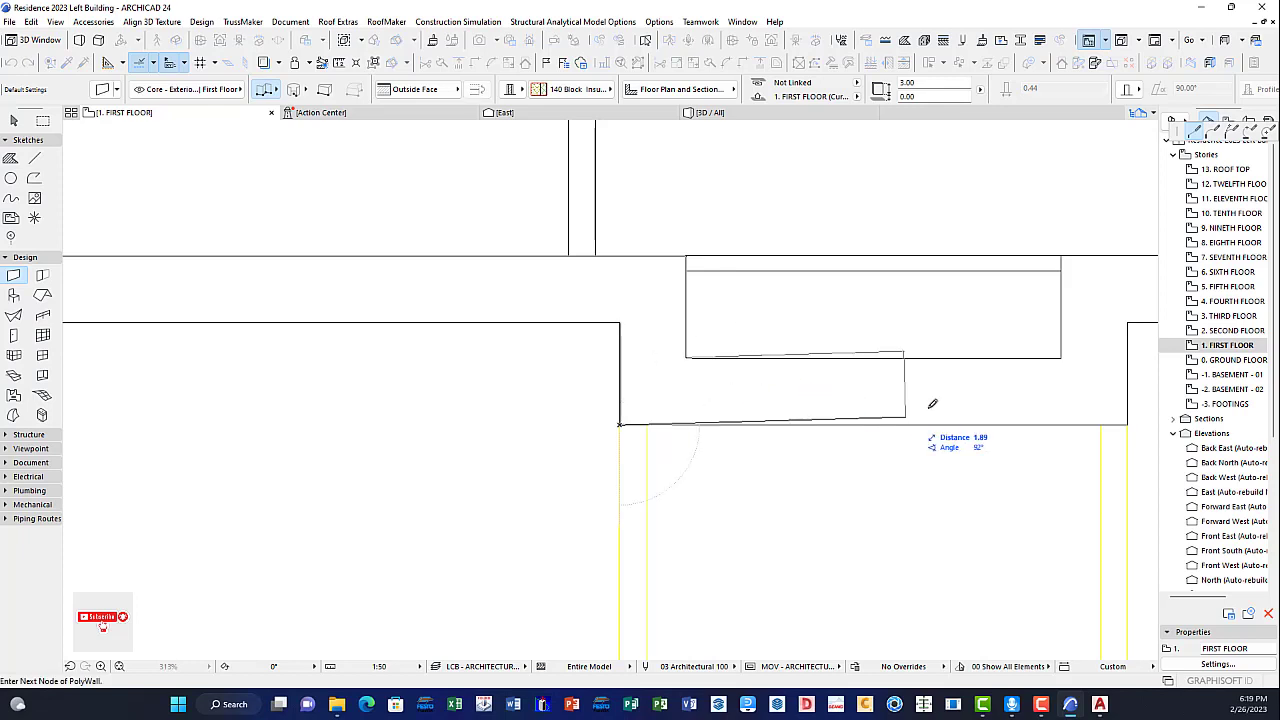
middle_click_drag(929, 403, 397, 380)
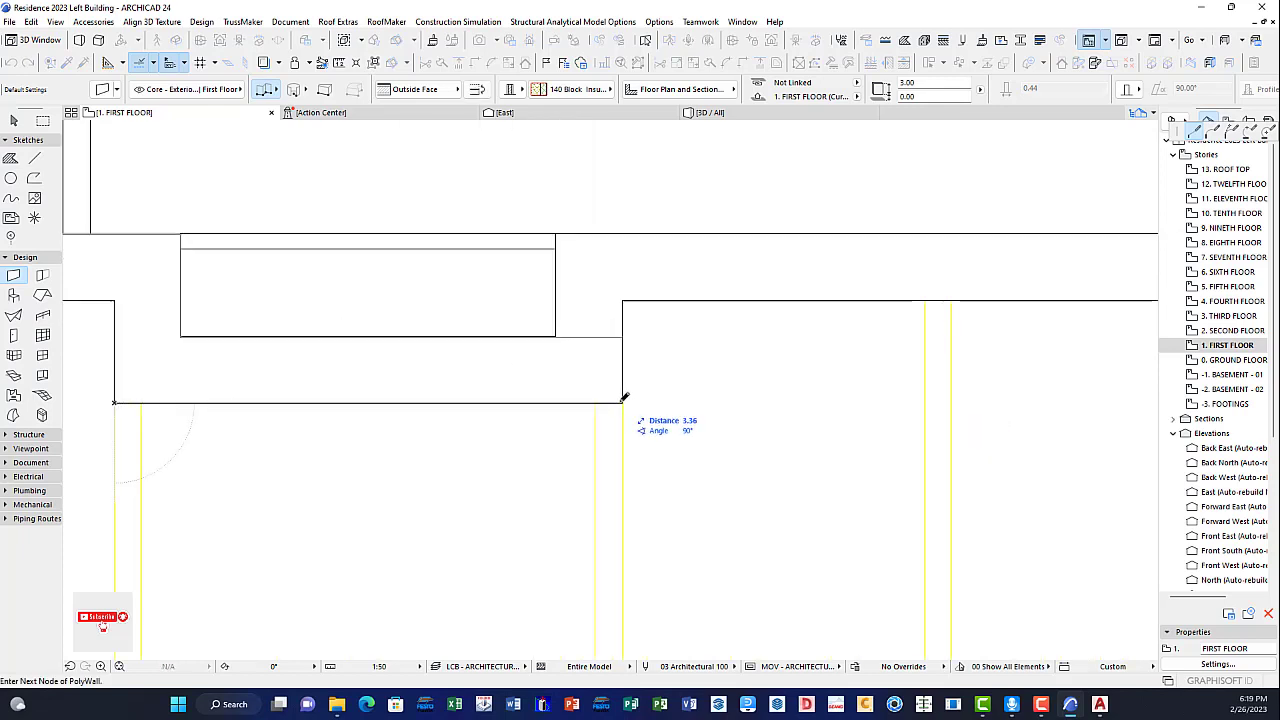
left_click(623, 300)
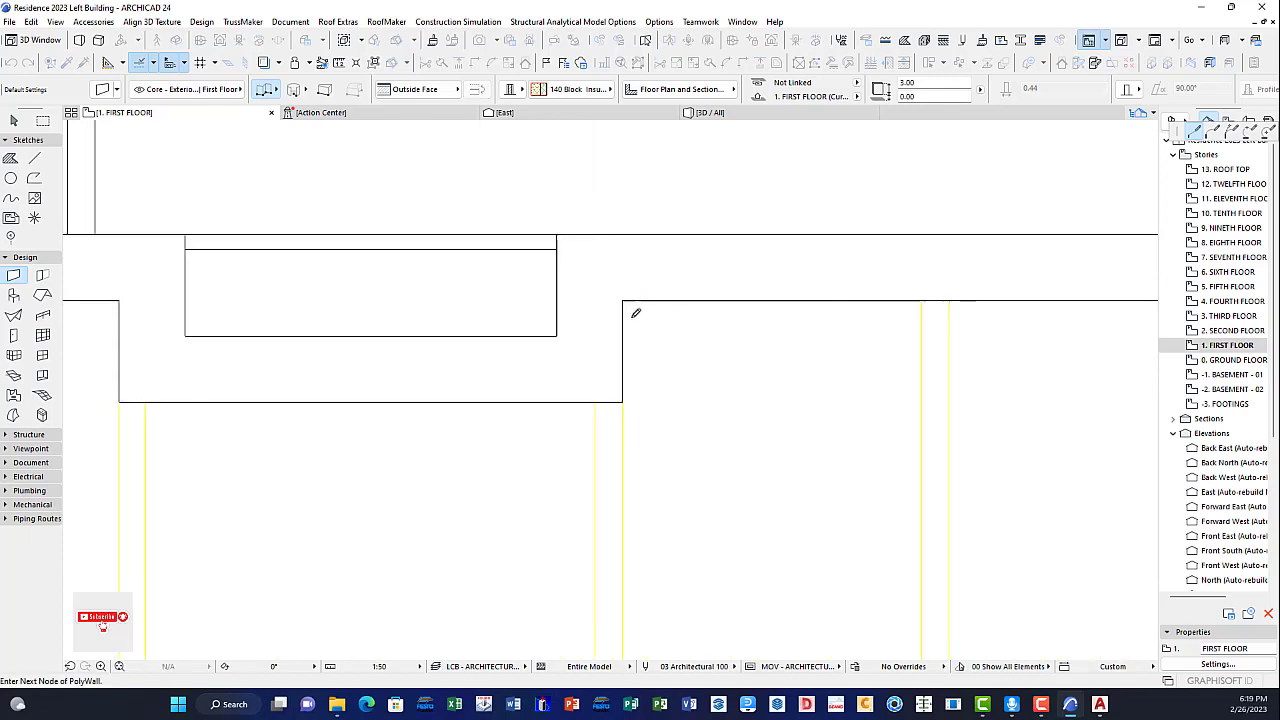
Step: Run the poly wall around the plan's upper-right inner corner to the lower end of the right exterior wall and finish it
scroll(590, 305, "down", 5)
middle_click_drag(520, 317, 86, 308)
scroll(492, 302, "up", 2)
scroll(495, 292, "up", 2)
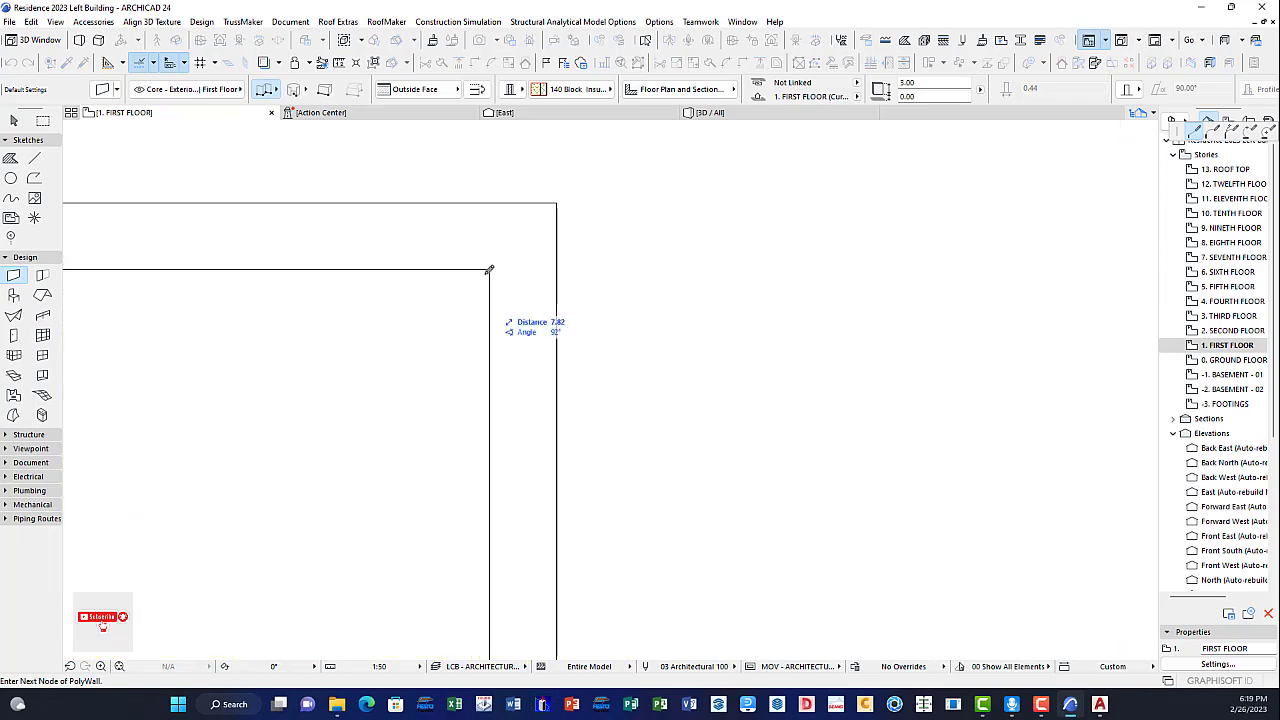
scroll(489, 369, "down", 4)
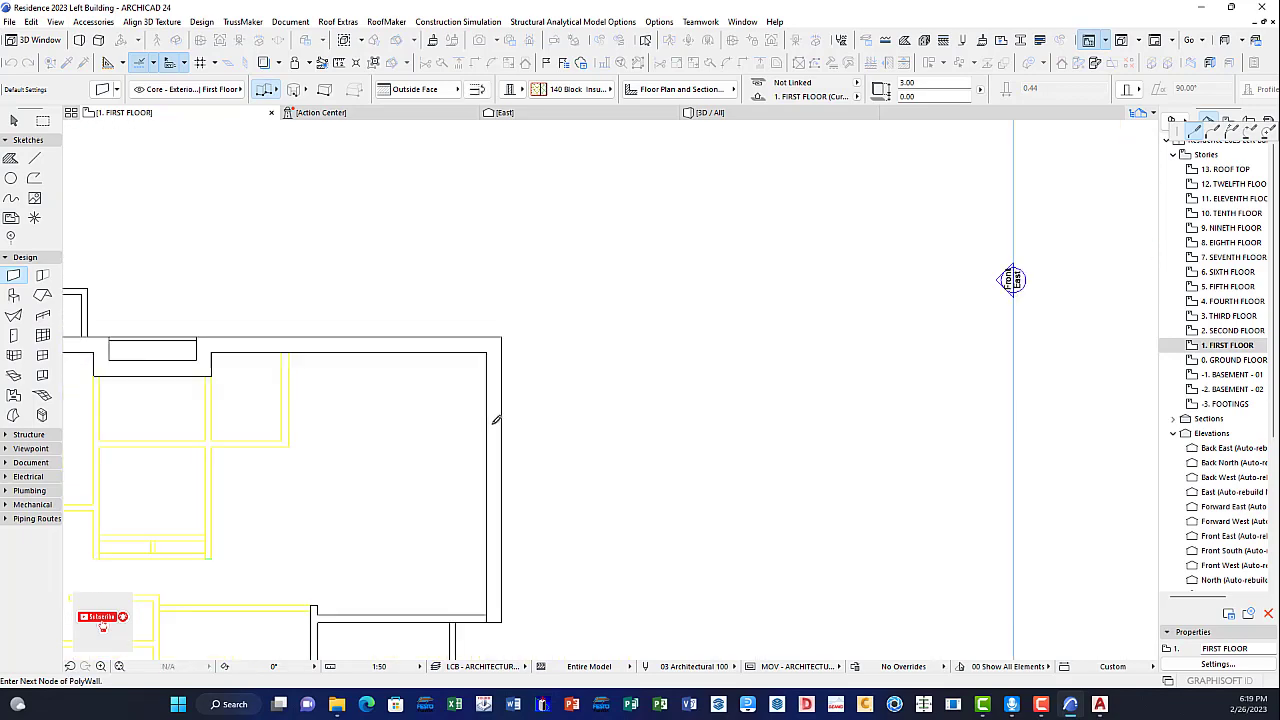
scroll(622, 353, "up", 3)
scroll(622, 353, "up", 3)
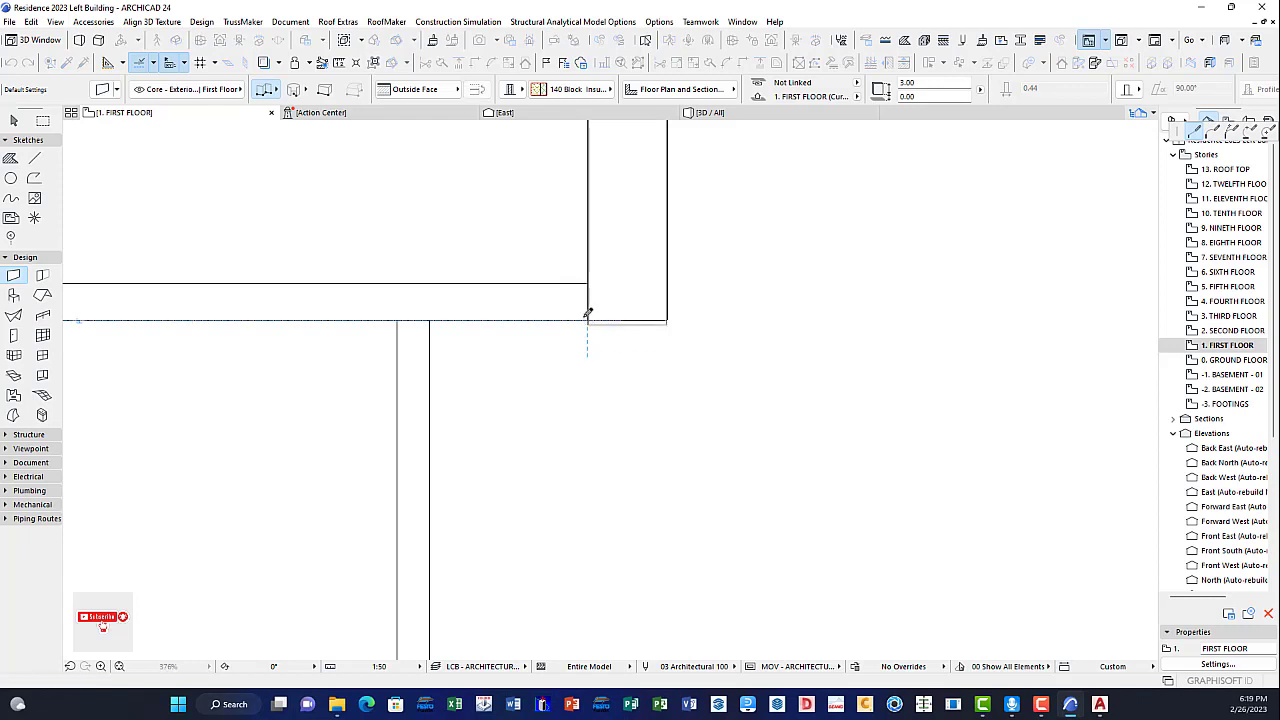
left_click(587, 320)
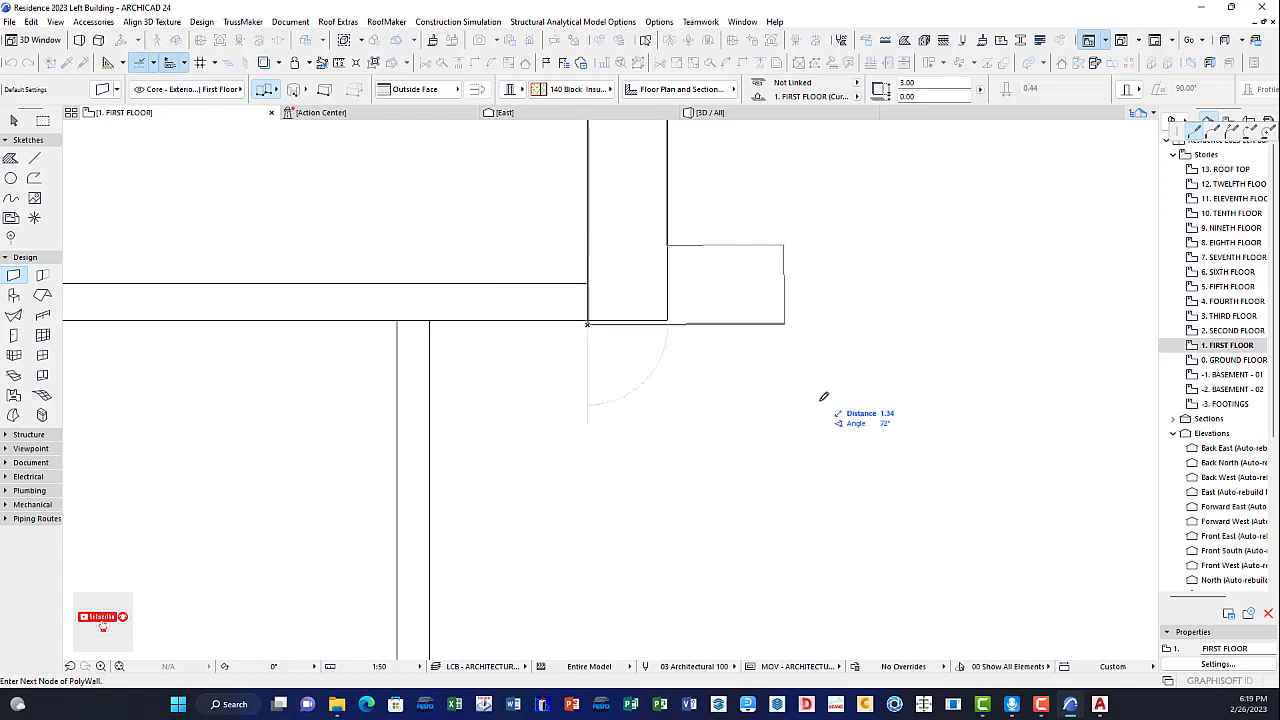
right_click(792, 443)
left_click(820, 553)
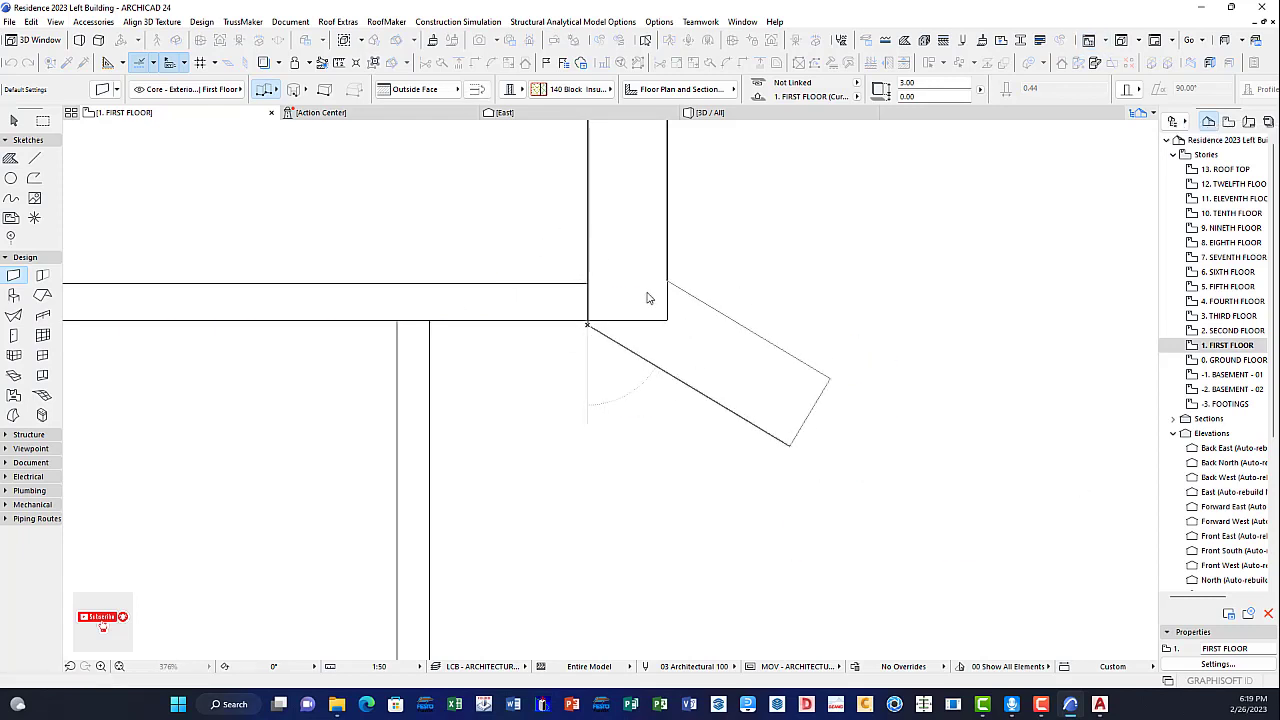
middle_click_drag(640, 254, 647, 306)
key("Escape")
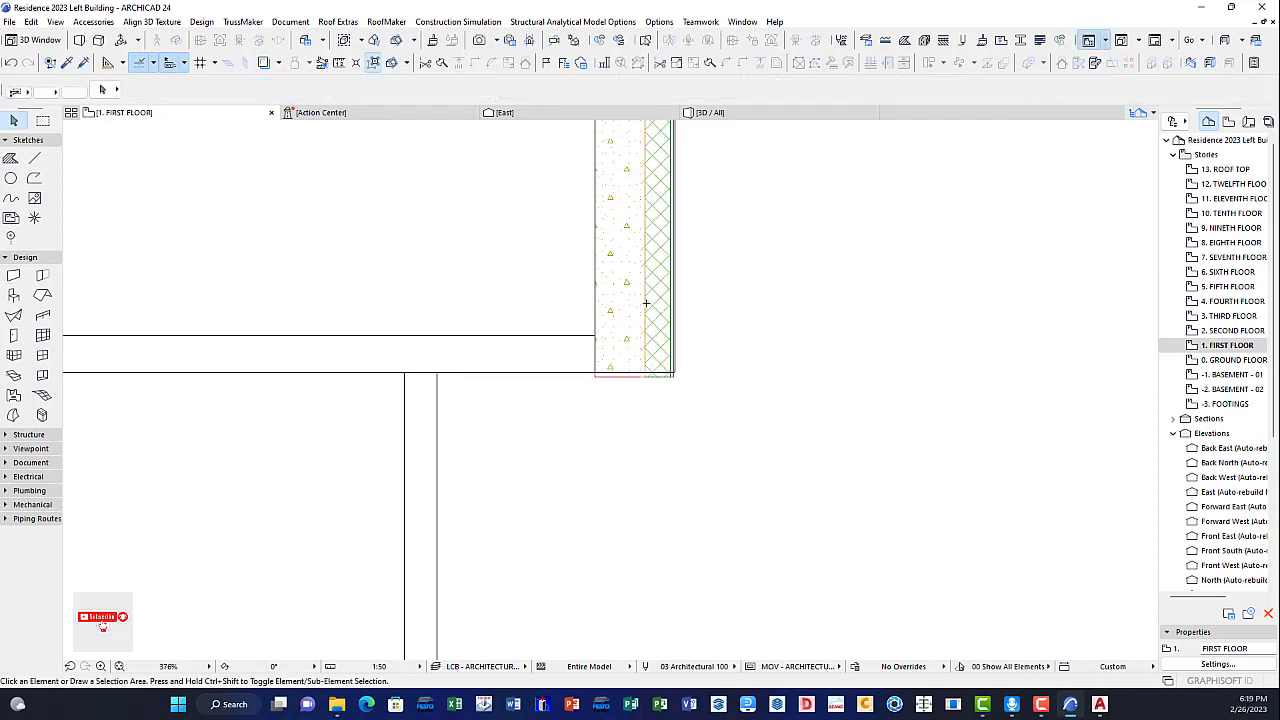
Step: Select the right exterior wall and stretch its lower end to align with the plan's wall line
left_click(646, 303)
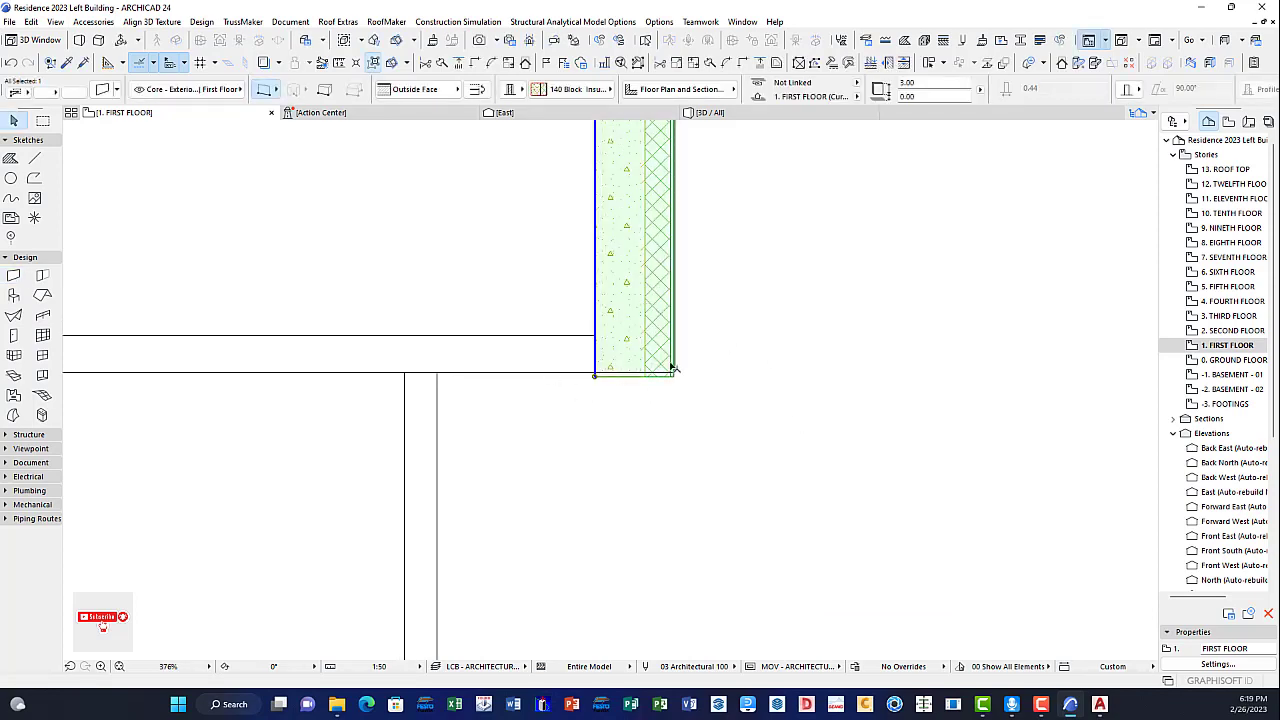
scroll(674, 368, "down", 10)
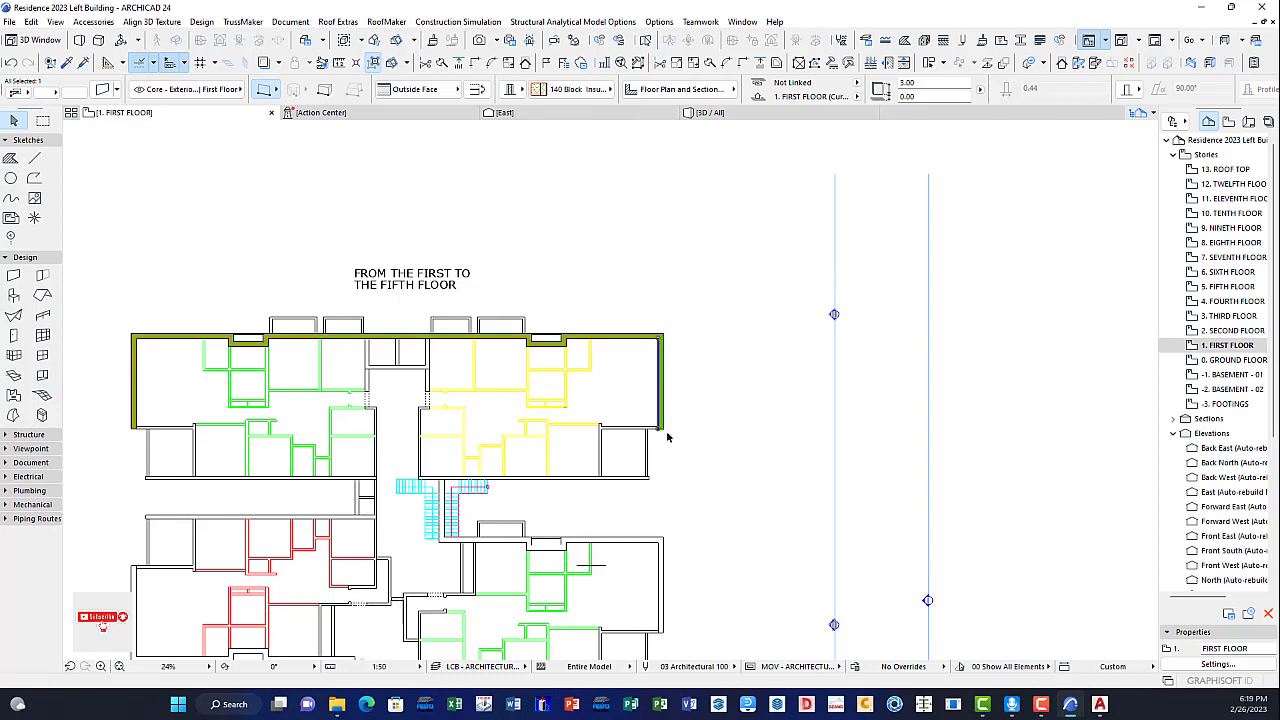
scroll(665, 364, "up", 8)
scroll(692, 425, "up", 8)
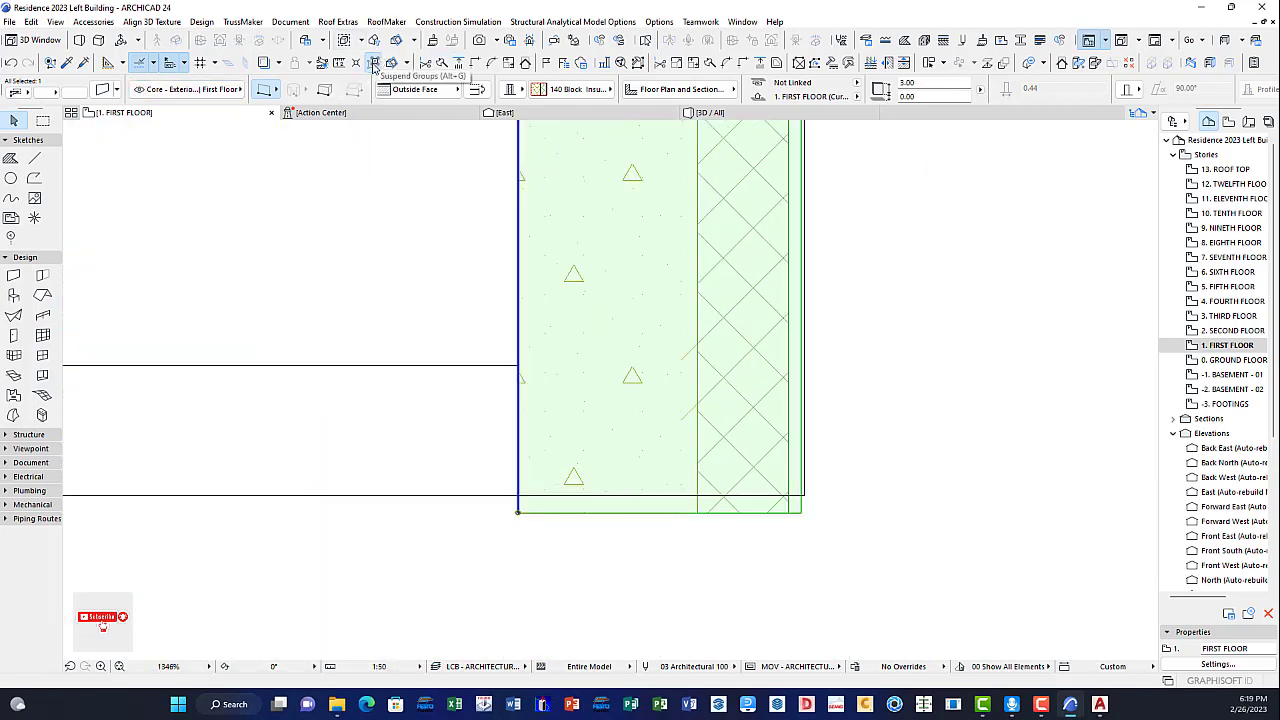
scroll(503, 502, "up", 4)
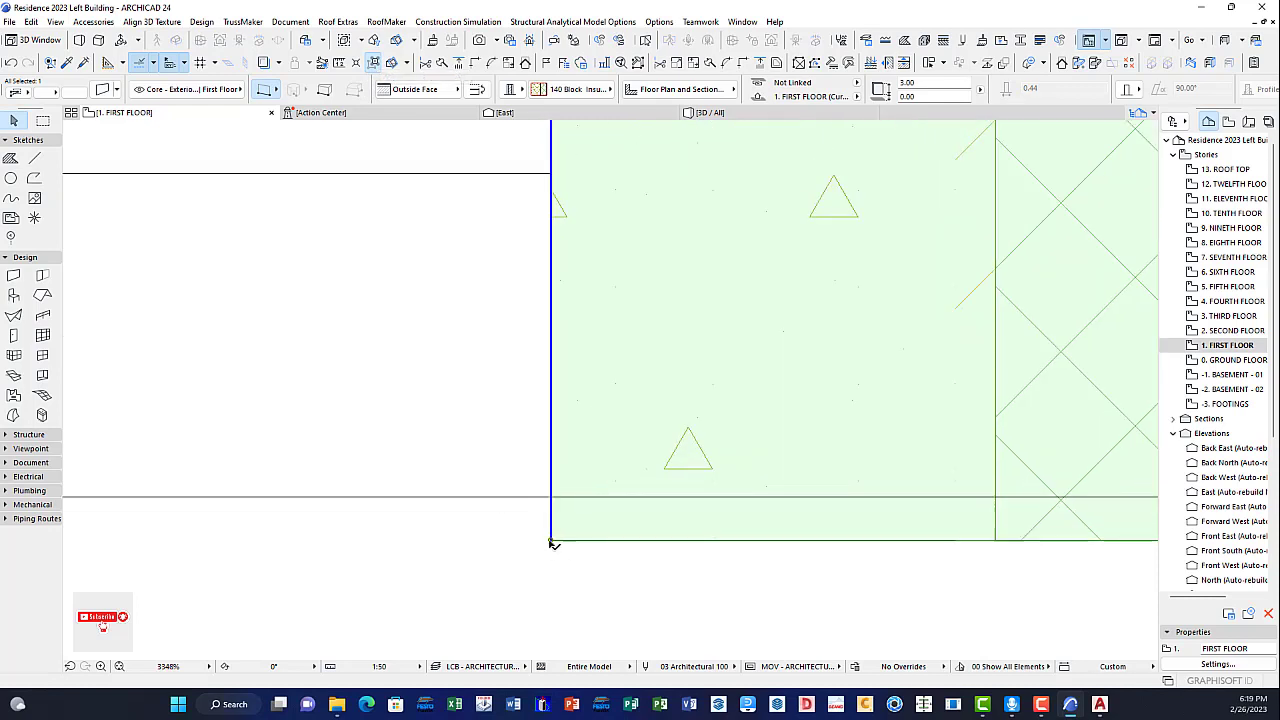
left_click(551, 541)
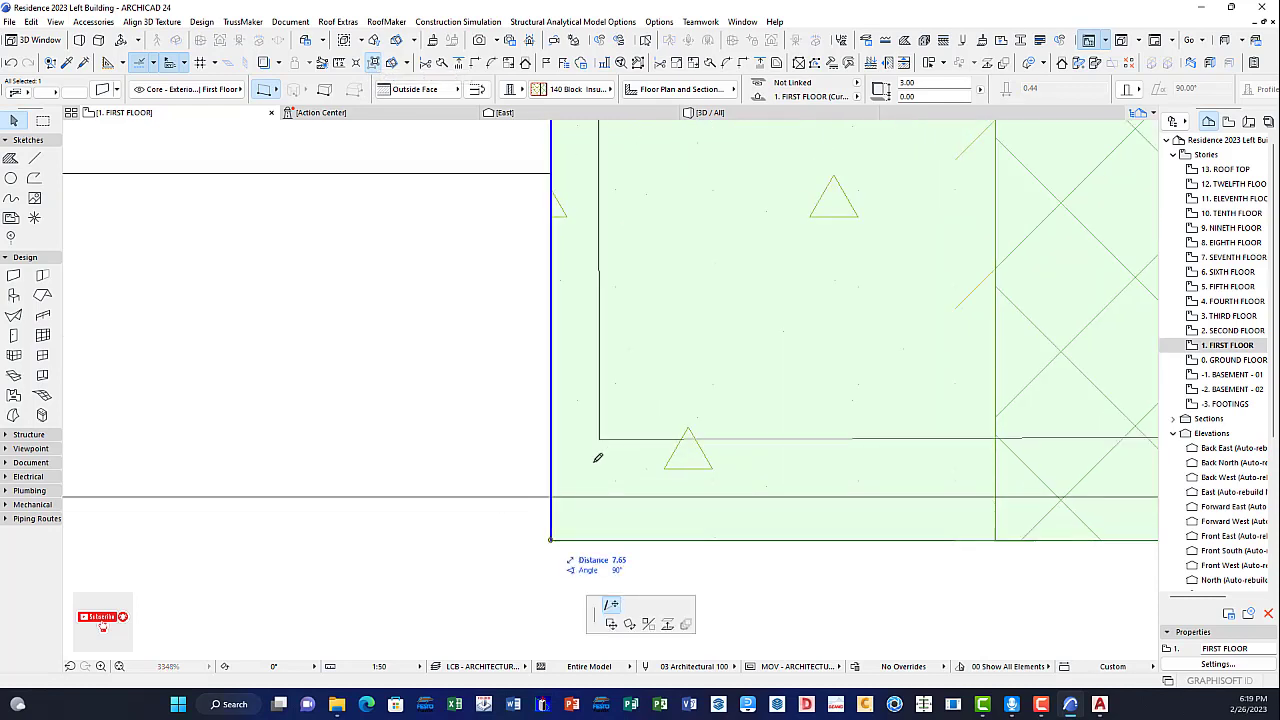
left_click(556, 496)
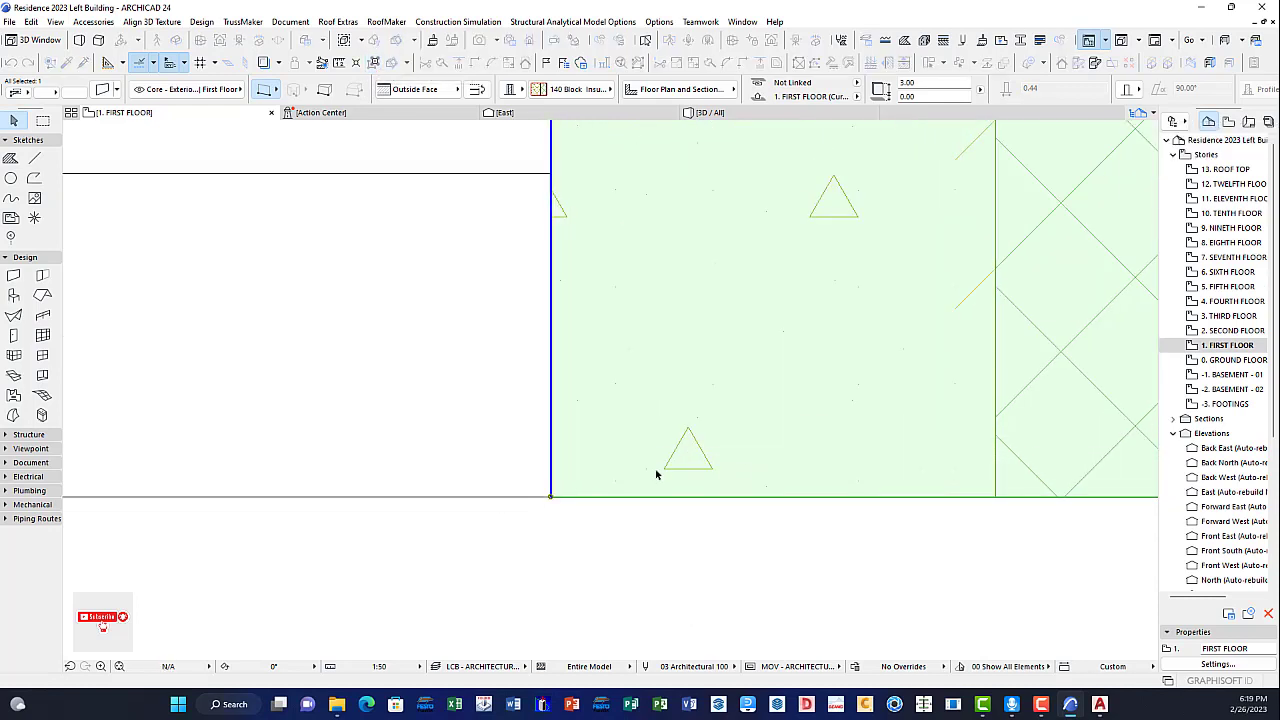
Step: Examine the composite layers and corner joints of the traced walls at the upper-right corner and around the second recess
scroll(688, 443, "down", 10)
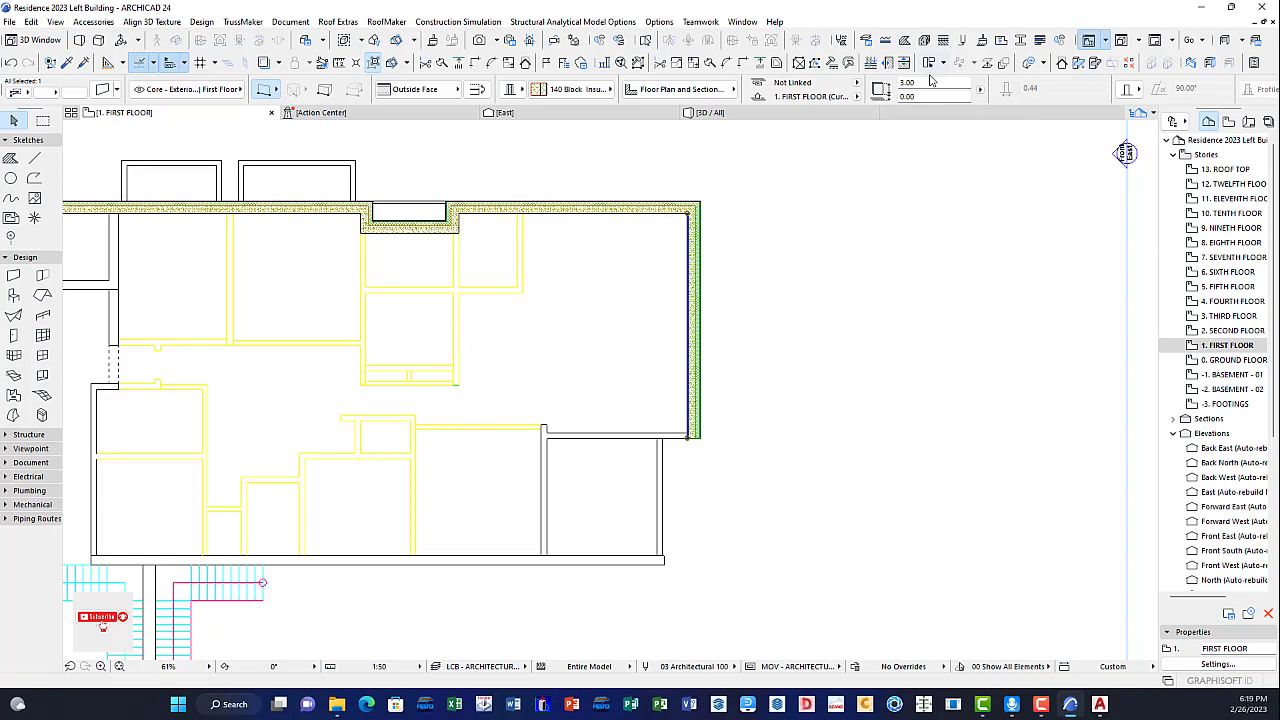
scroll(718, 214, "up", 12)
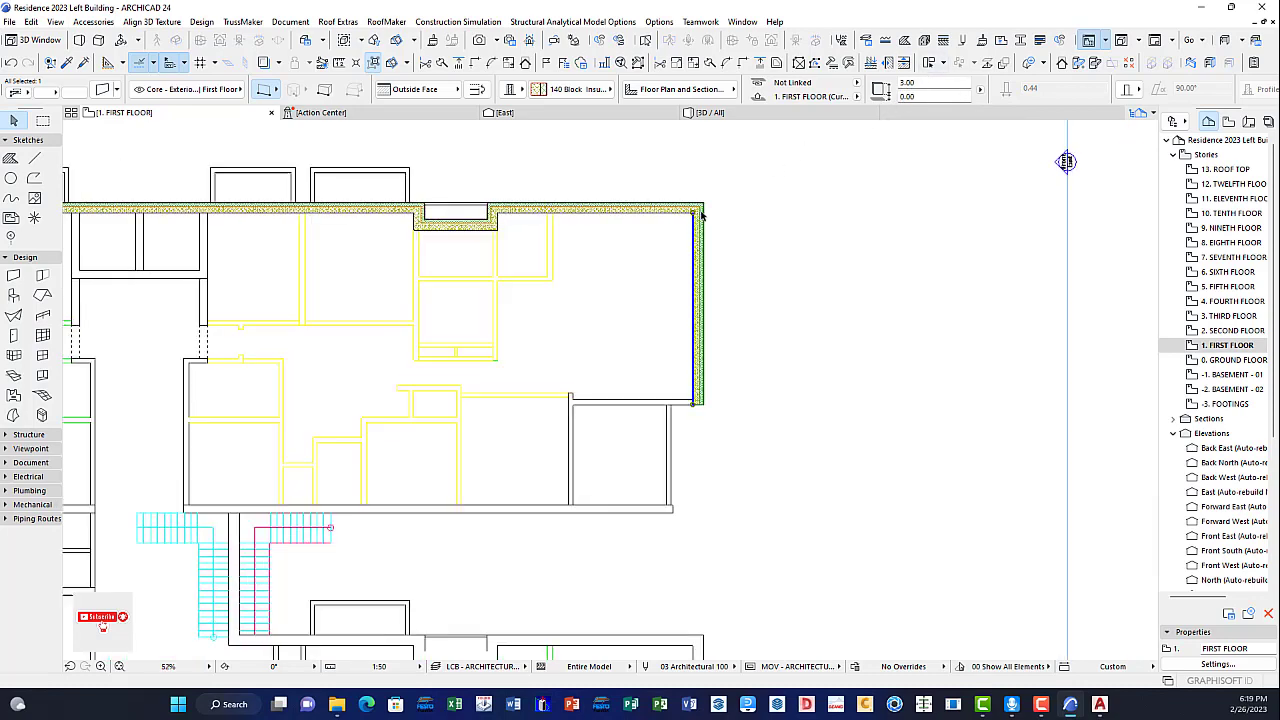
scroll(718, 168, "down", 3)
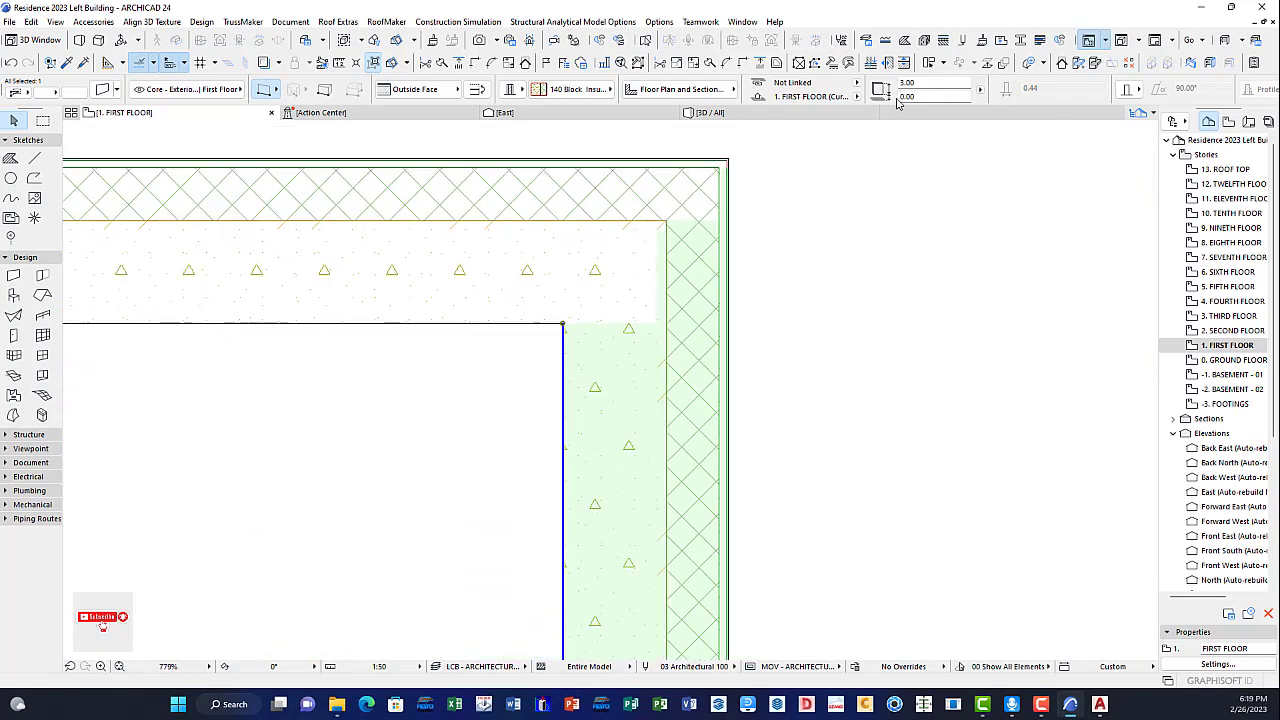
scroll(649, 217, "down", 3)
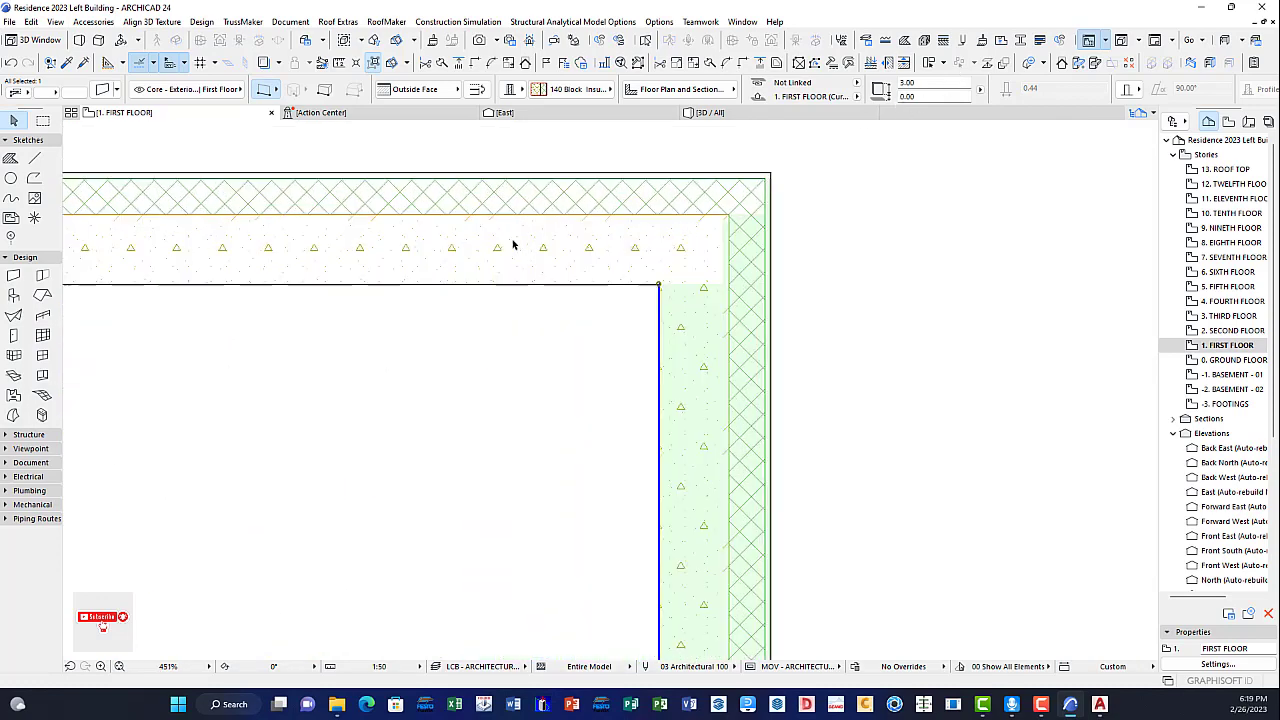
scroll(524, 250, "down", 9)
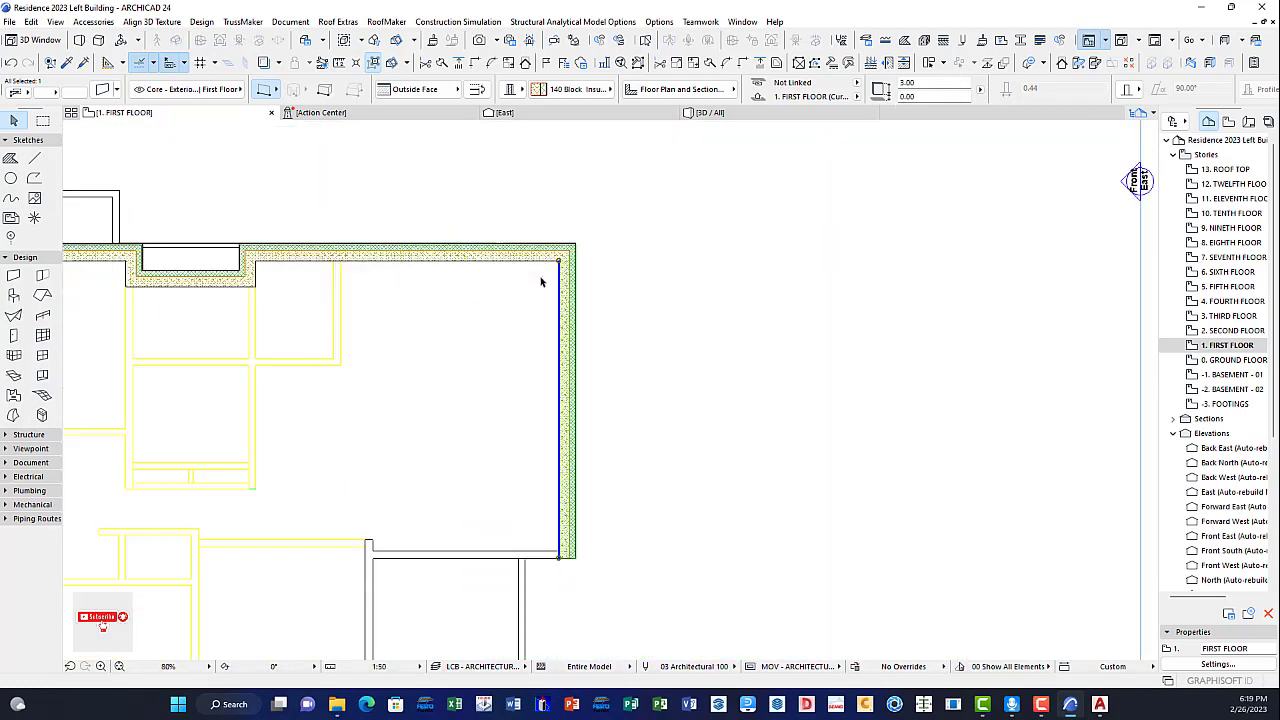
middle_click_drag(540, 282, 991, 254)
scroll(580, 240, "up", 3)
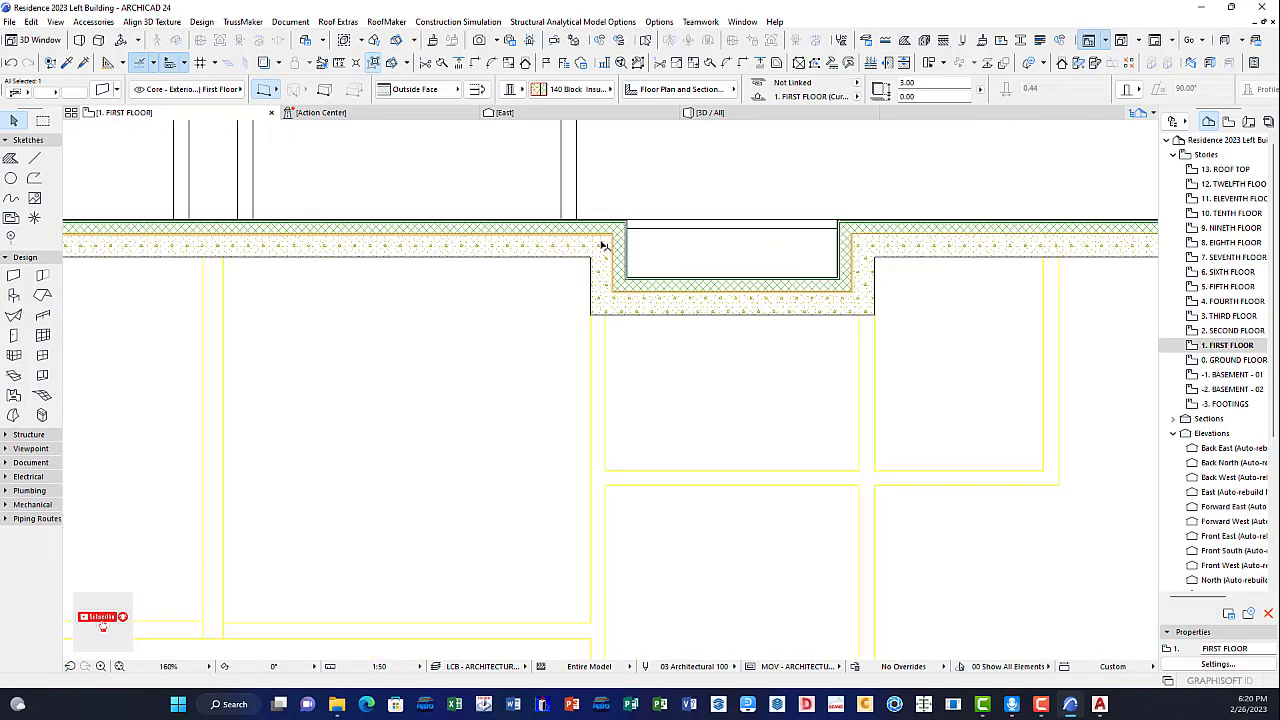
scroll(605, 242, "up", 10)
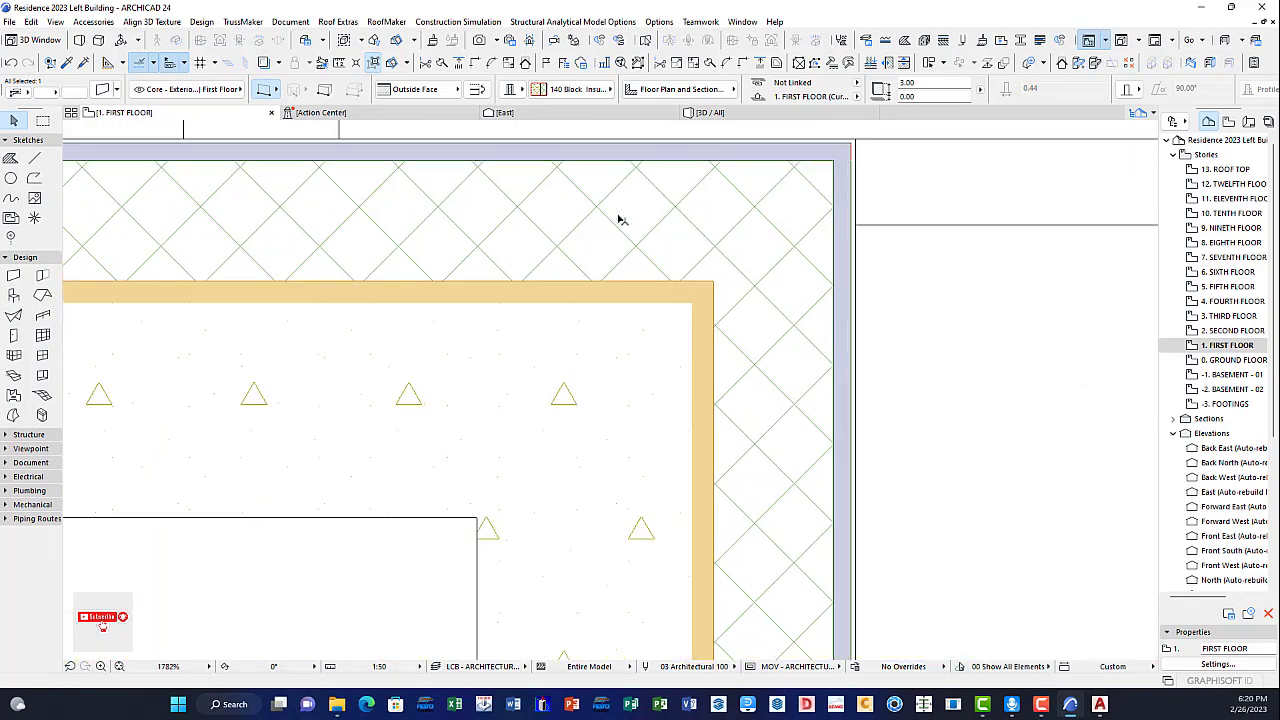
scroll(620, 220, "down", 10)
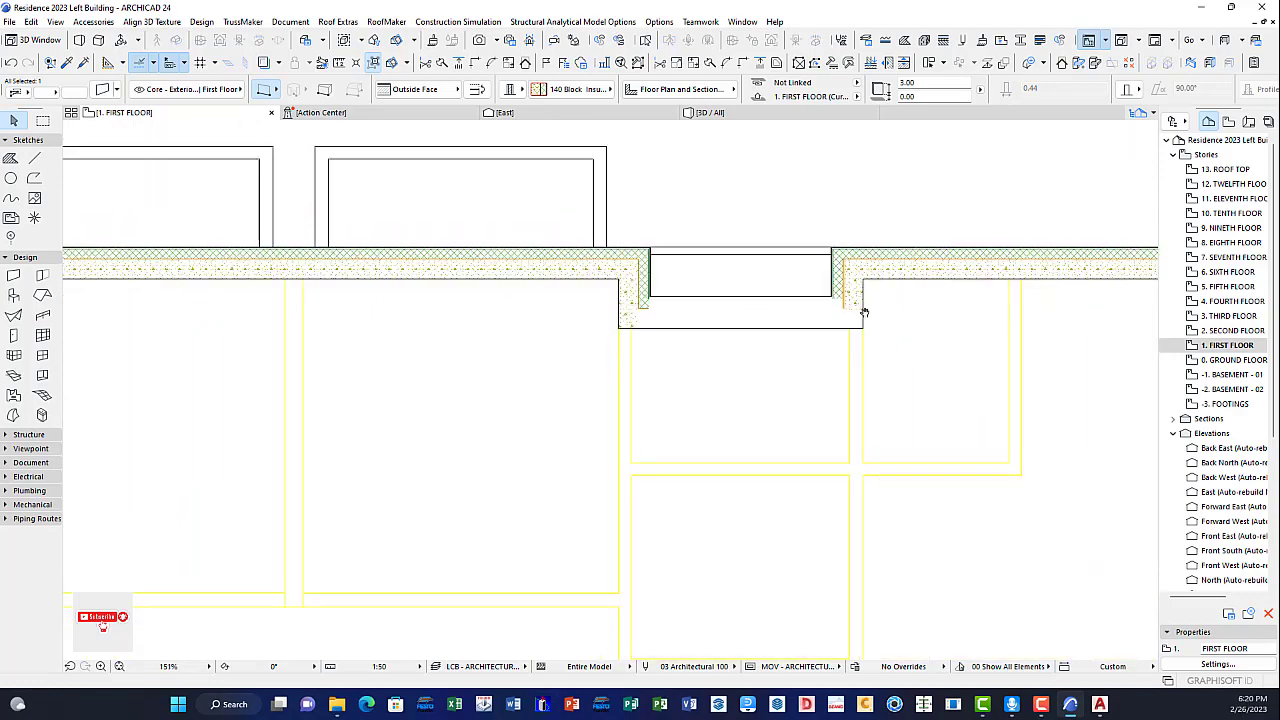
scroll(767, 300, "up", 7)
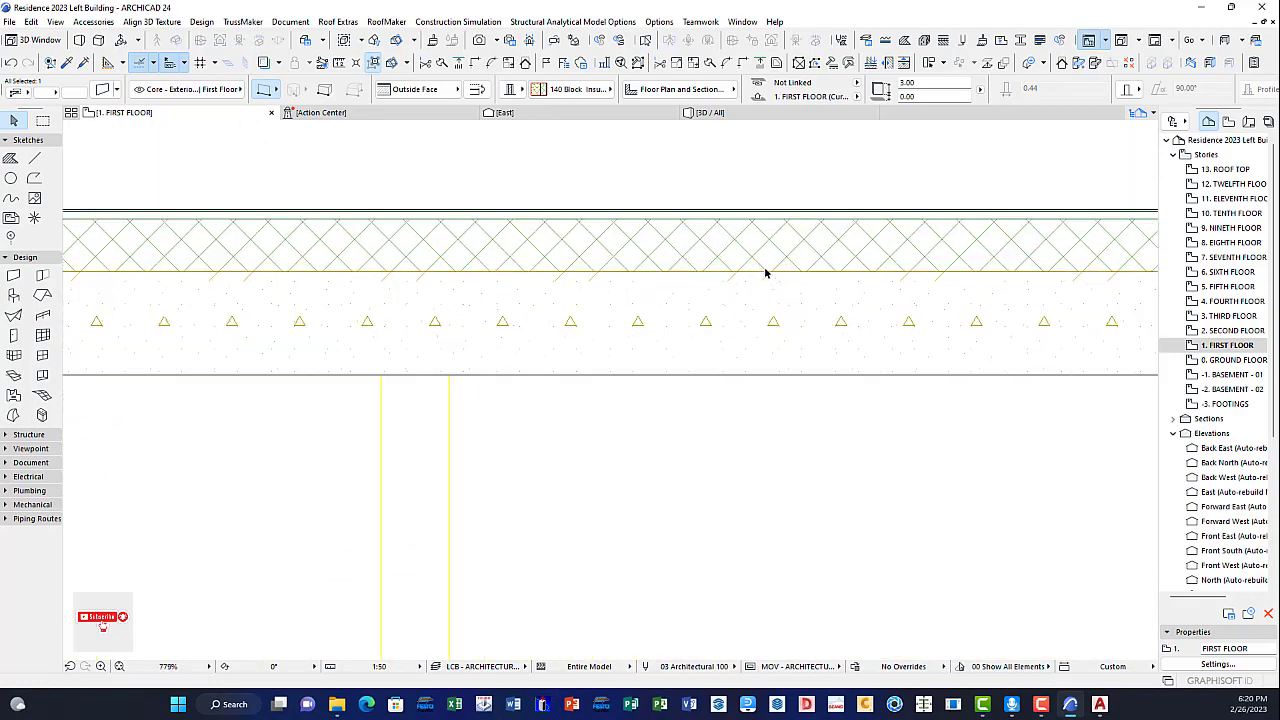
scroll(776, 252, "up", 2)
scroll(583, 344, "down", 5)
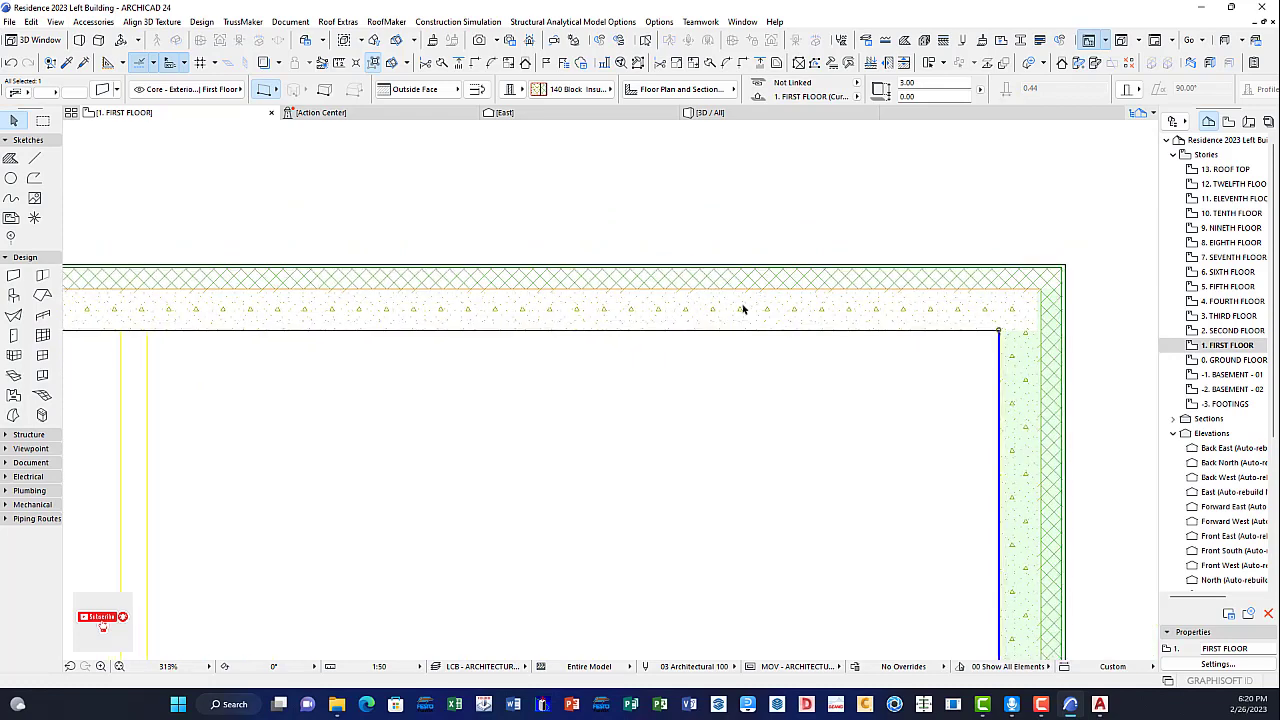
scroll(743, 309, "up", 1)
middle_click_drag(1002, 301, 503, 314)
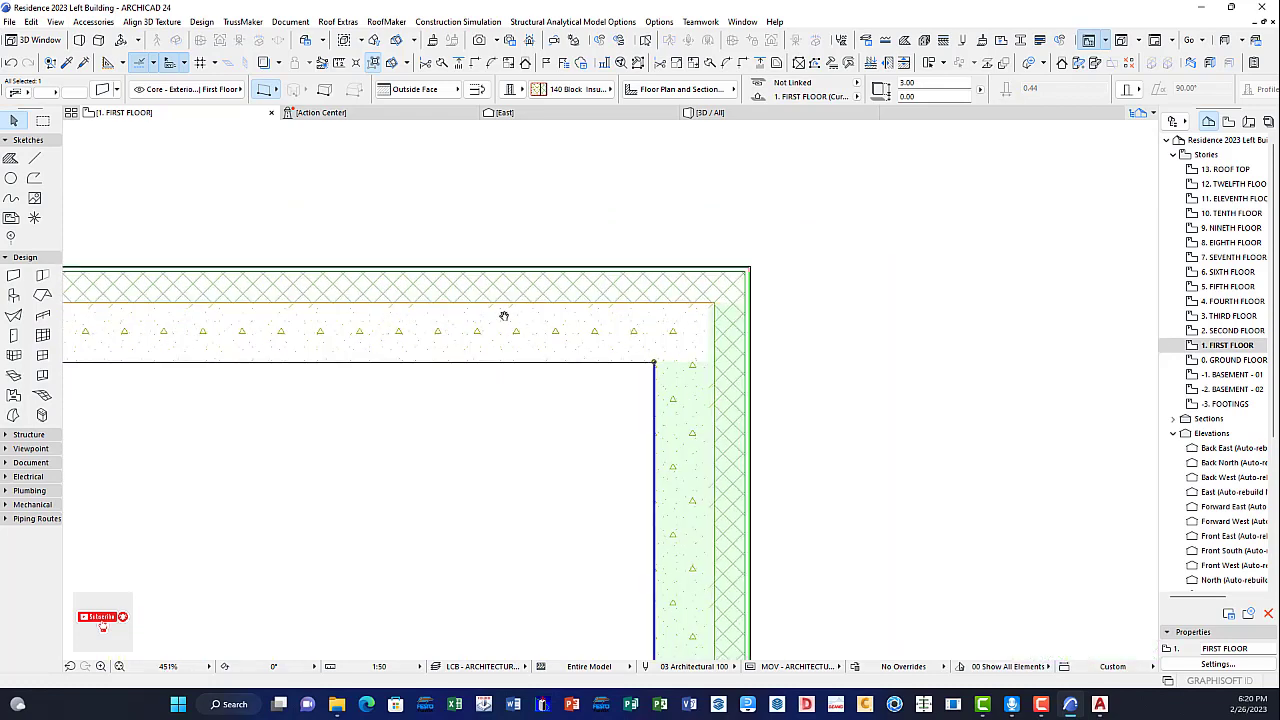
Step: Examine the right exterior wall's composite layers from its upper corner joint down to its lower end against the plan's wall line
scroll(689, 272, "up", 4)
scroll(659, 291, "up", 1)
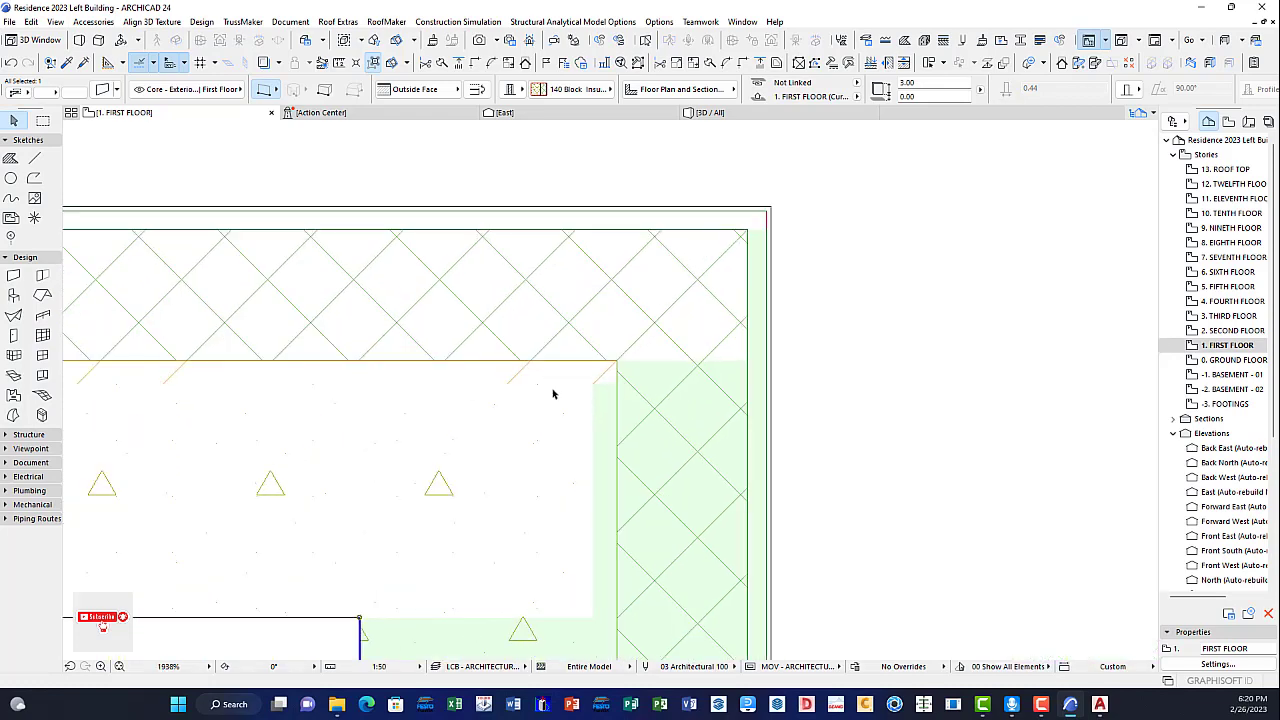
scroll(447, 449, "down", 5)
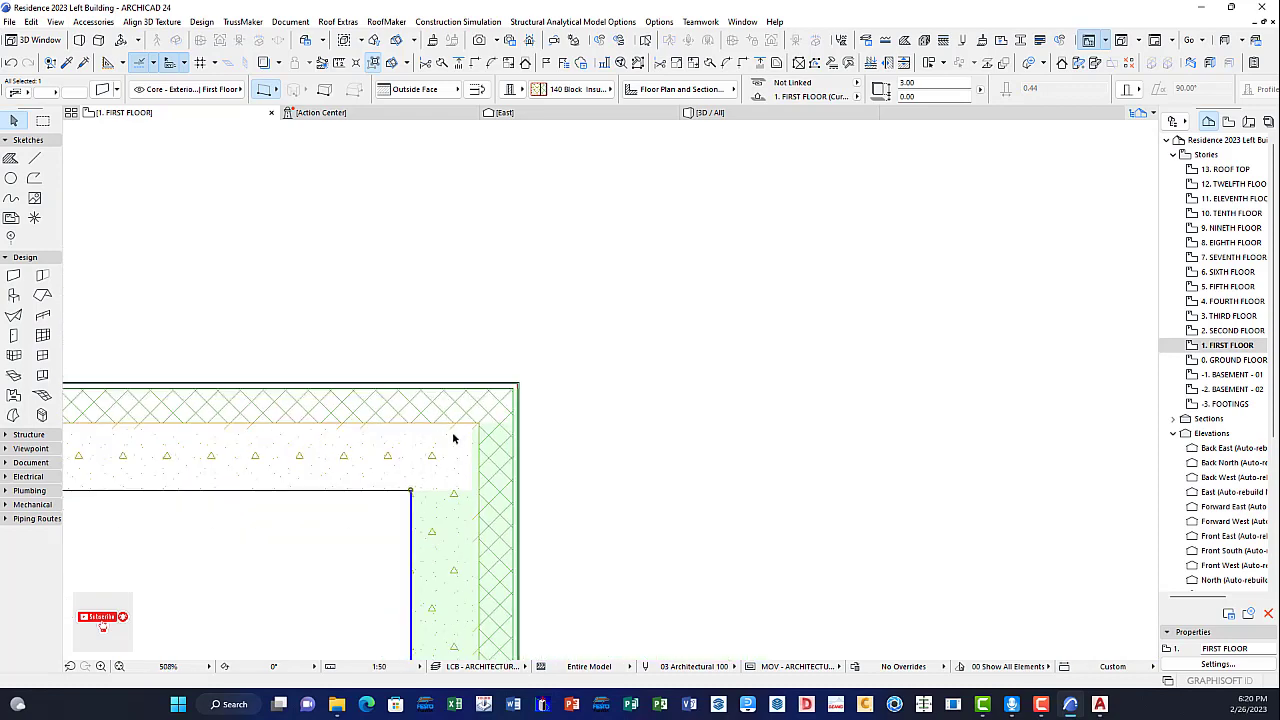
scroll(671, 366, "up", 4)
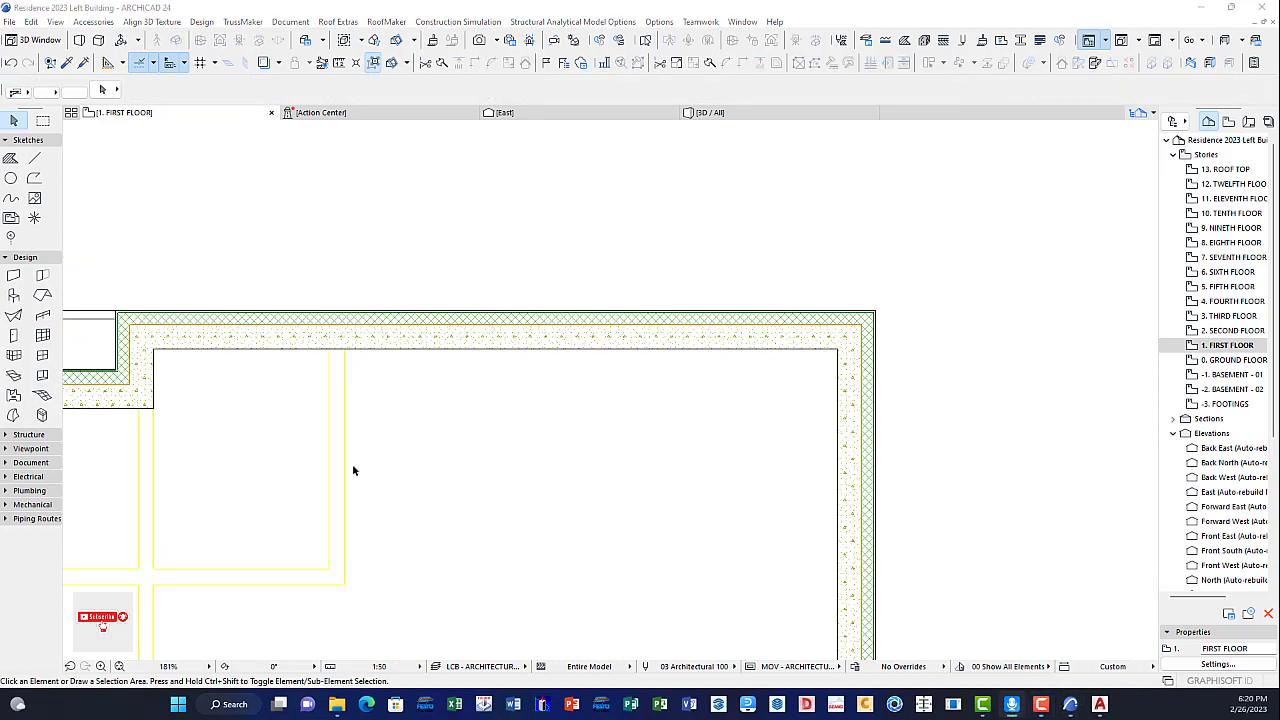
scroll(829, 376, "down", 3)
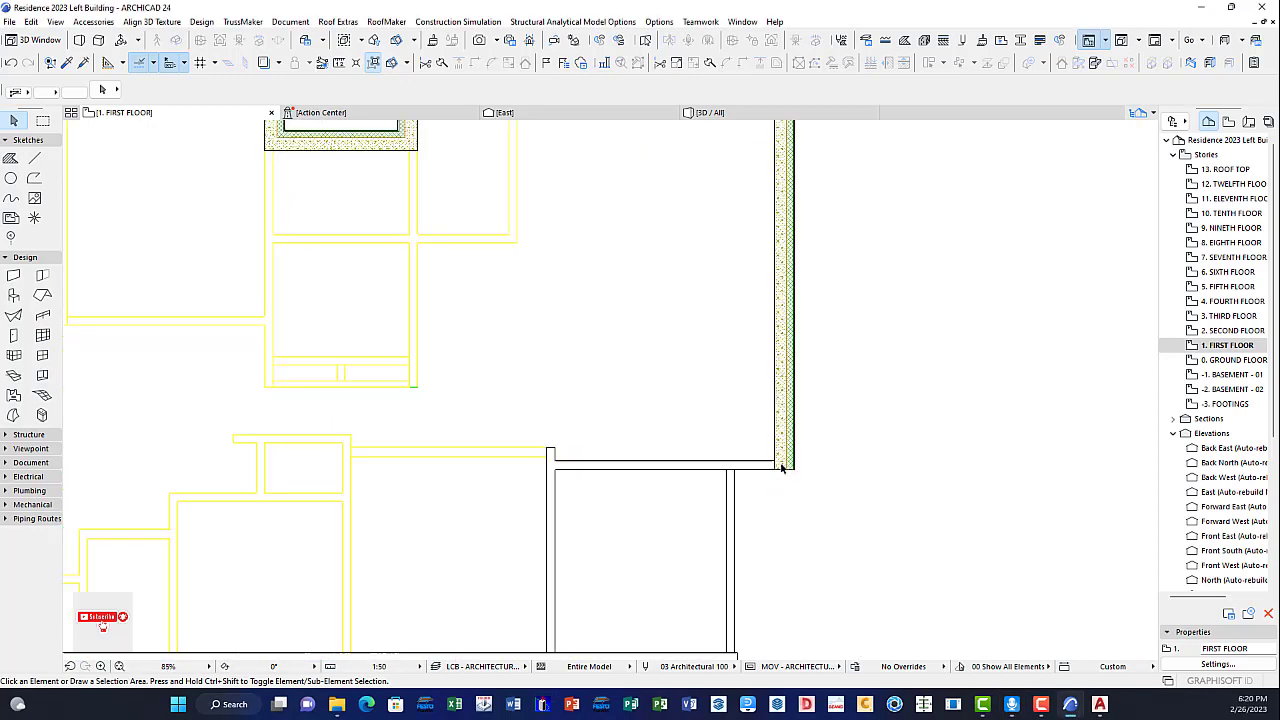
scroll(782, 467, "up", 6)
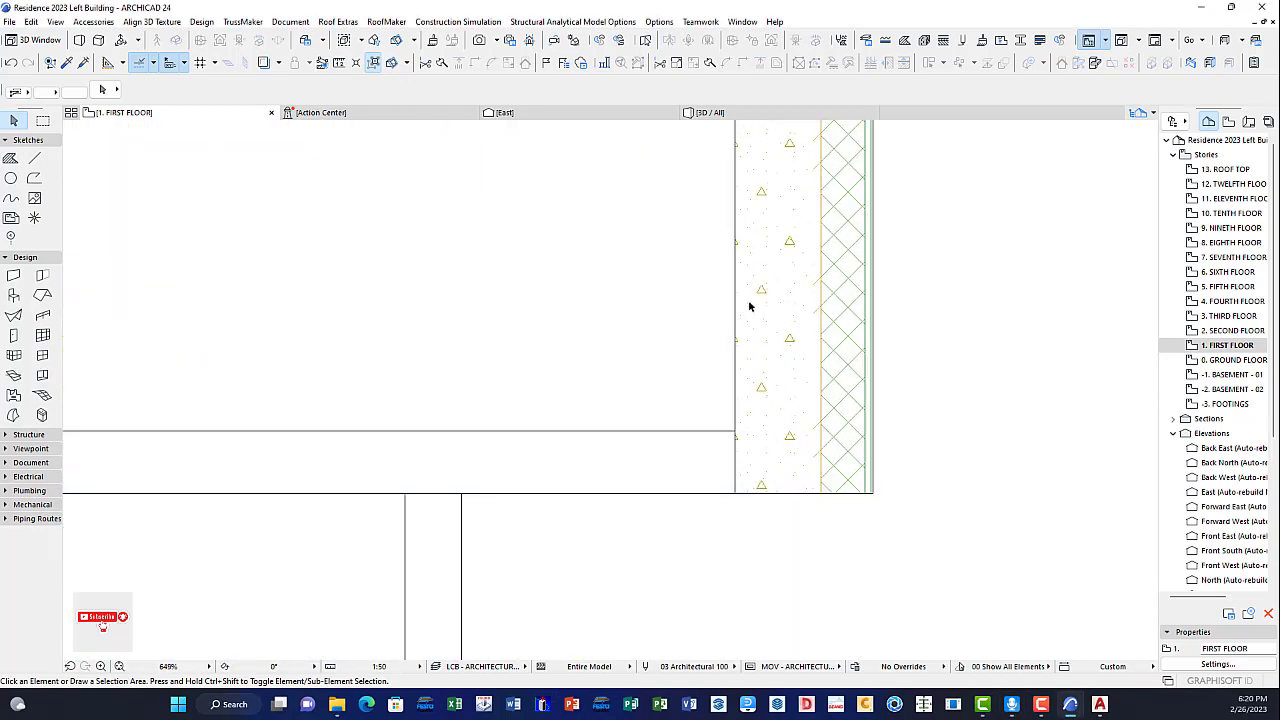
scroll(846, 377, "up", 5)
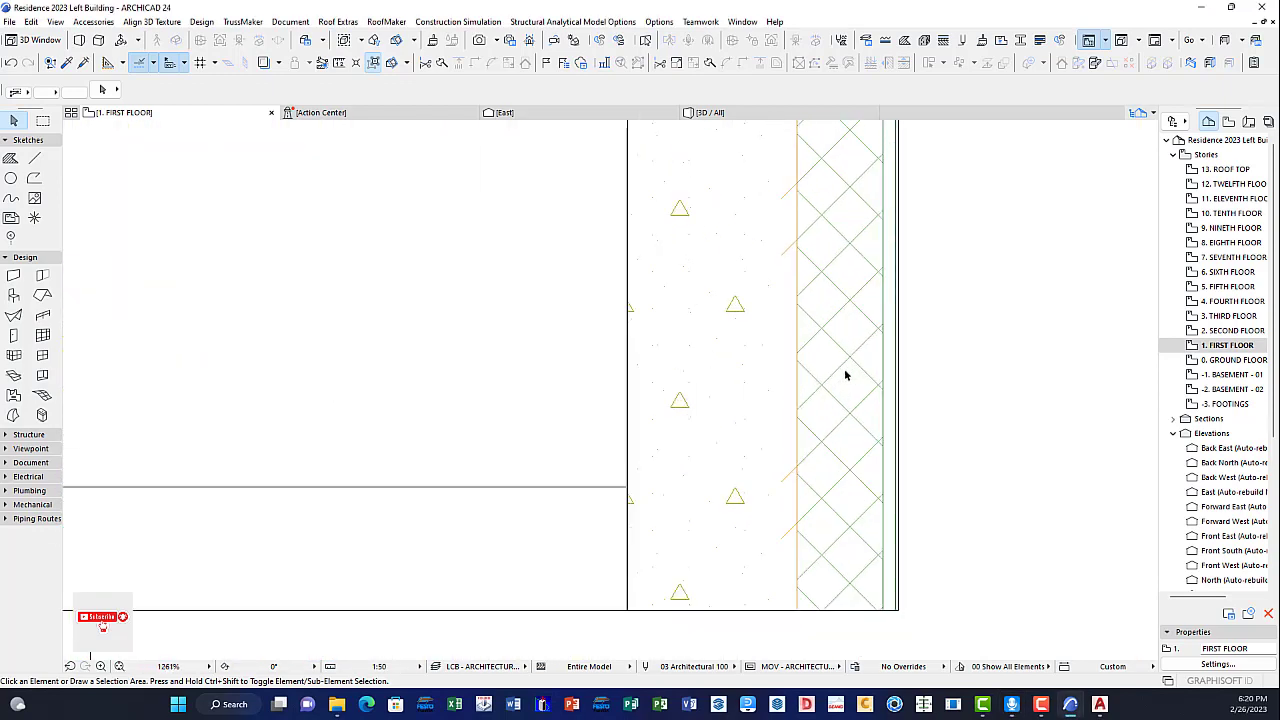
scroll(784, 495, "up", 4)
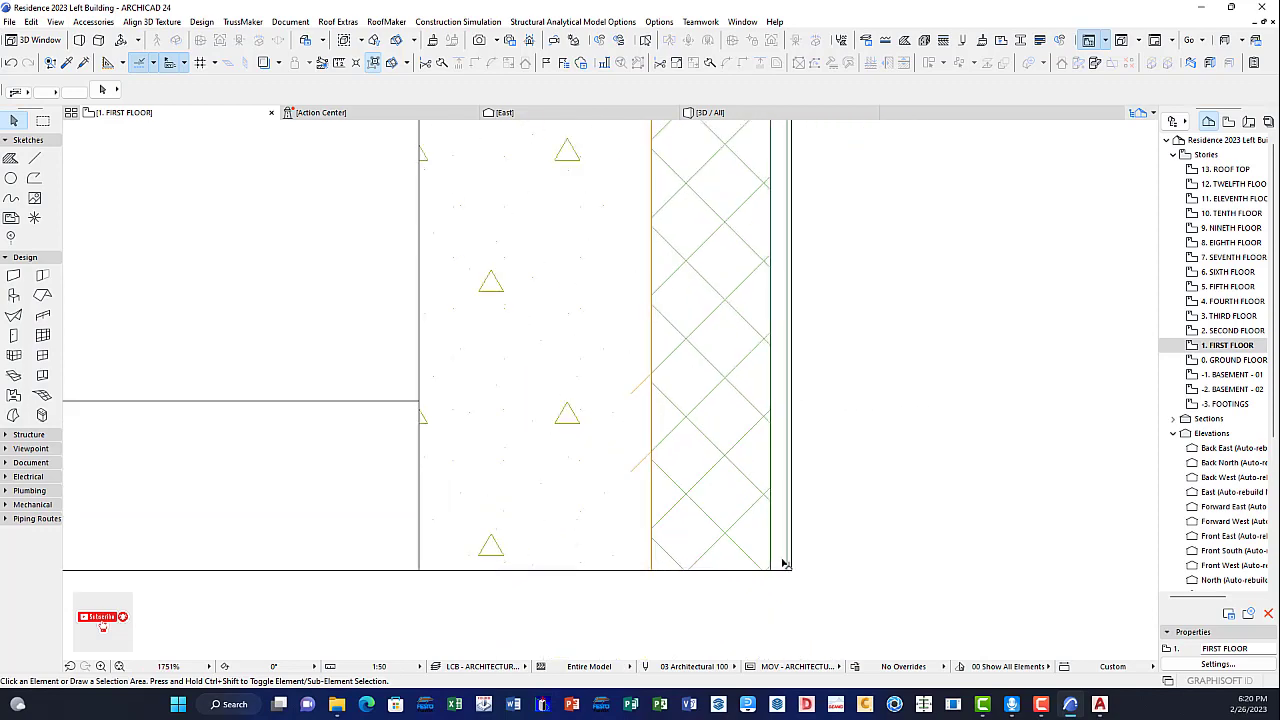
scroll(797, 491, "down", 10)
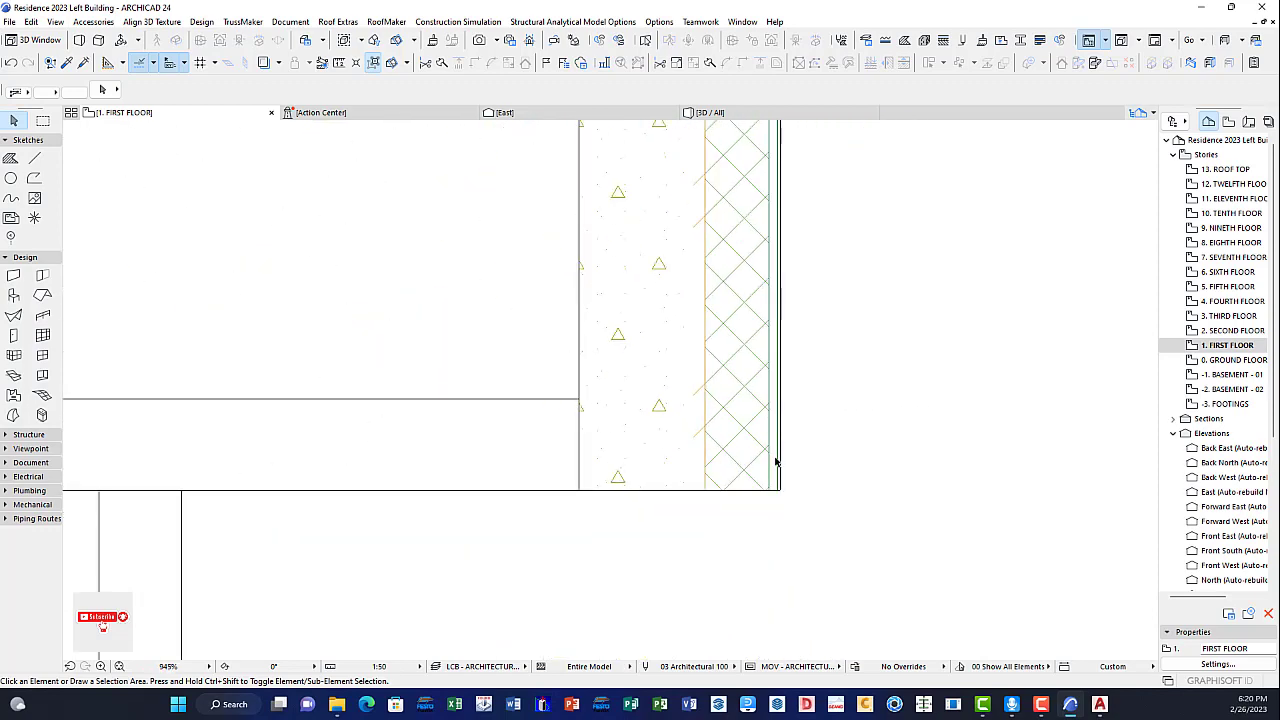
scroll(782, 468, "up", 10)
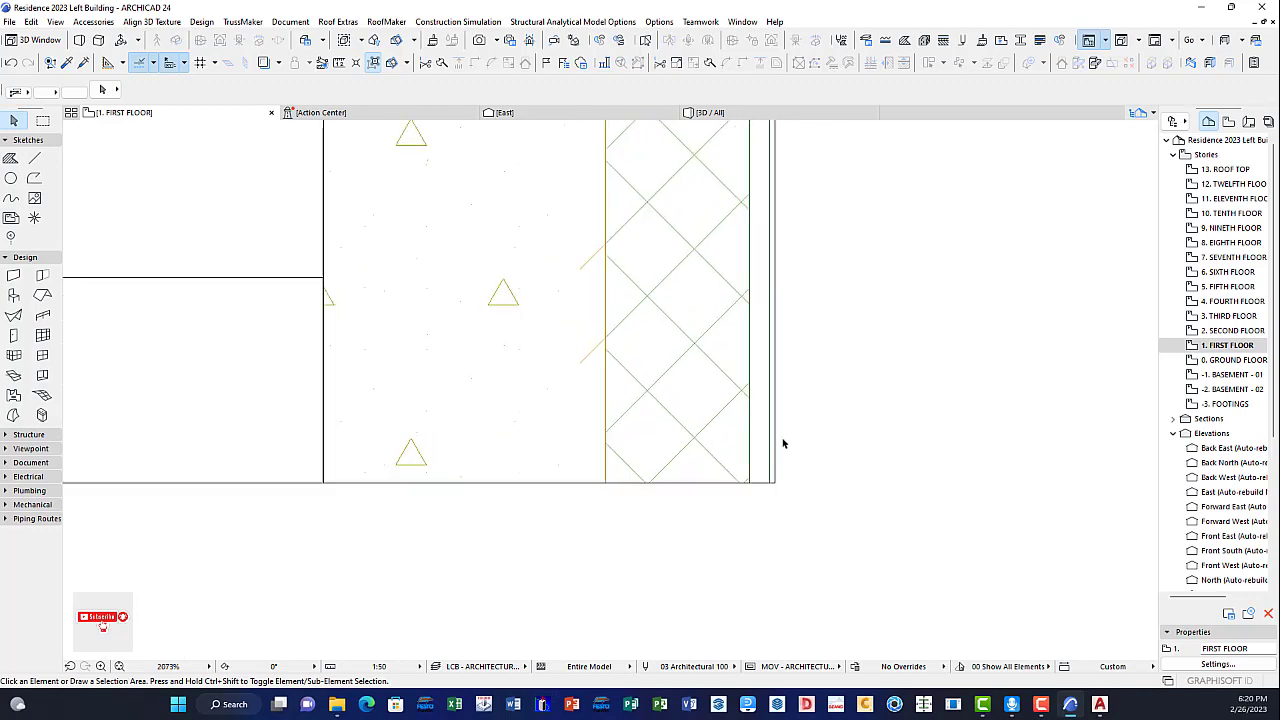
scroll(709, 404, "down", 8)
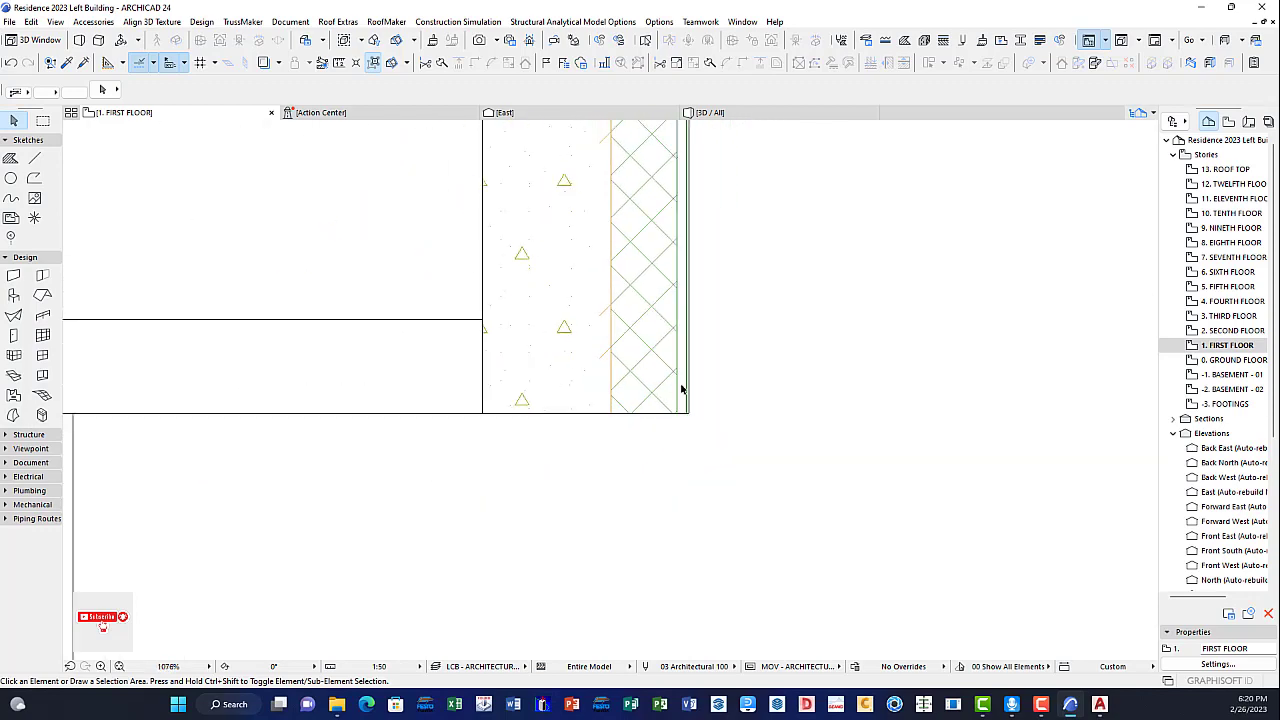
scroll(769, 401, "down", 4)
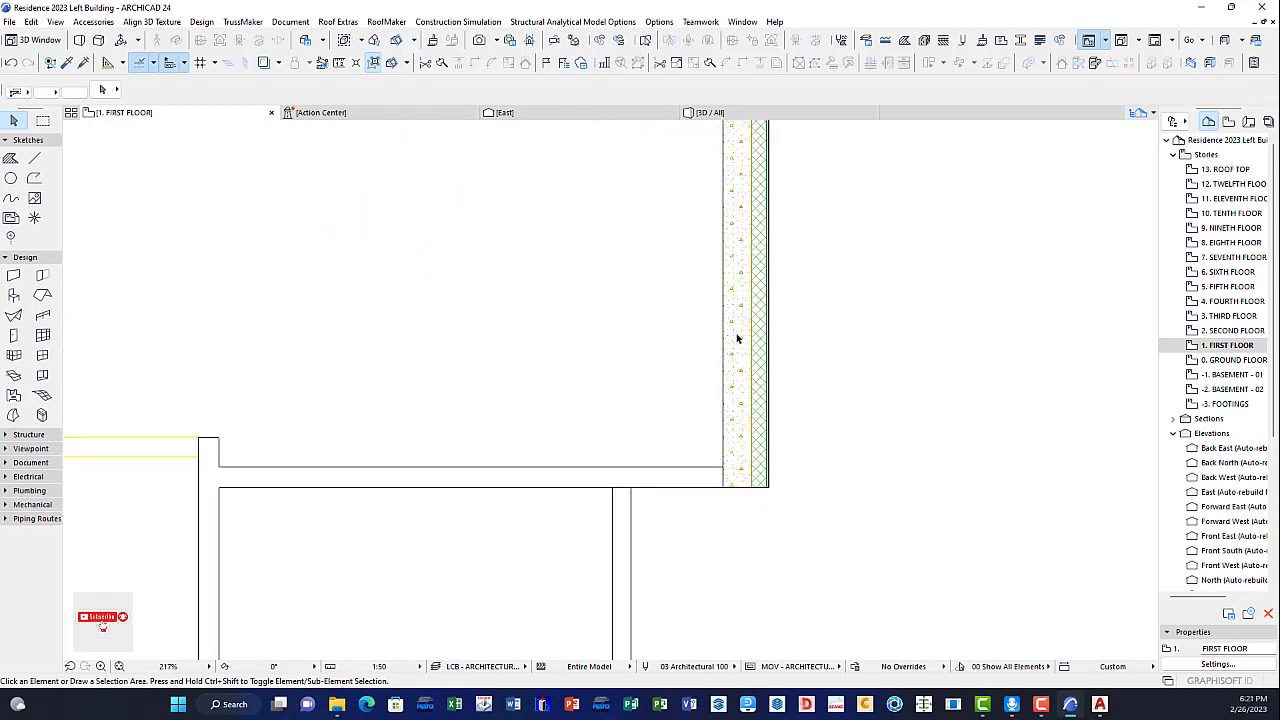
scroll(757, 337, "up", 5)
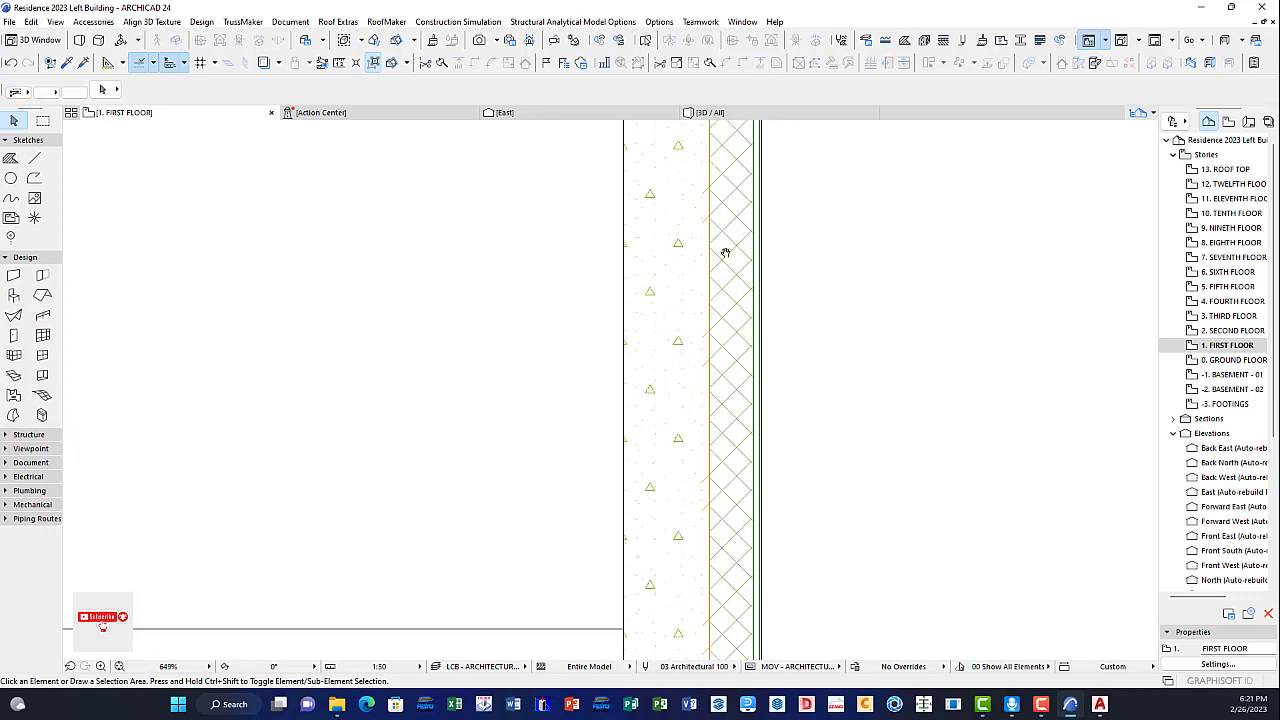
scroll(737, 371, "down", 10)
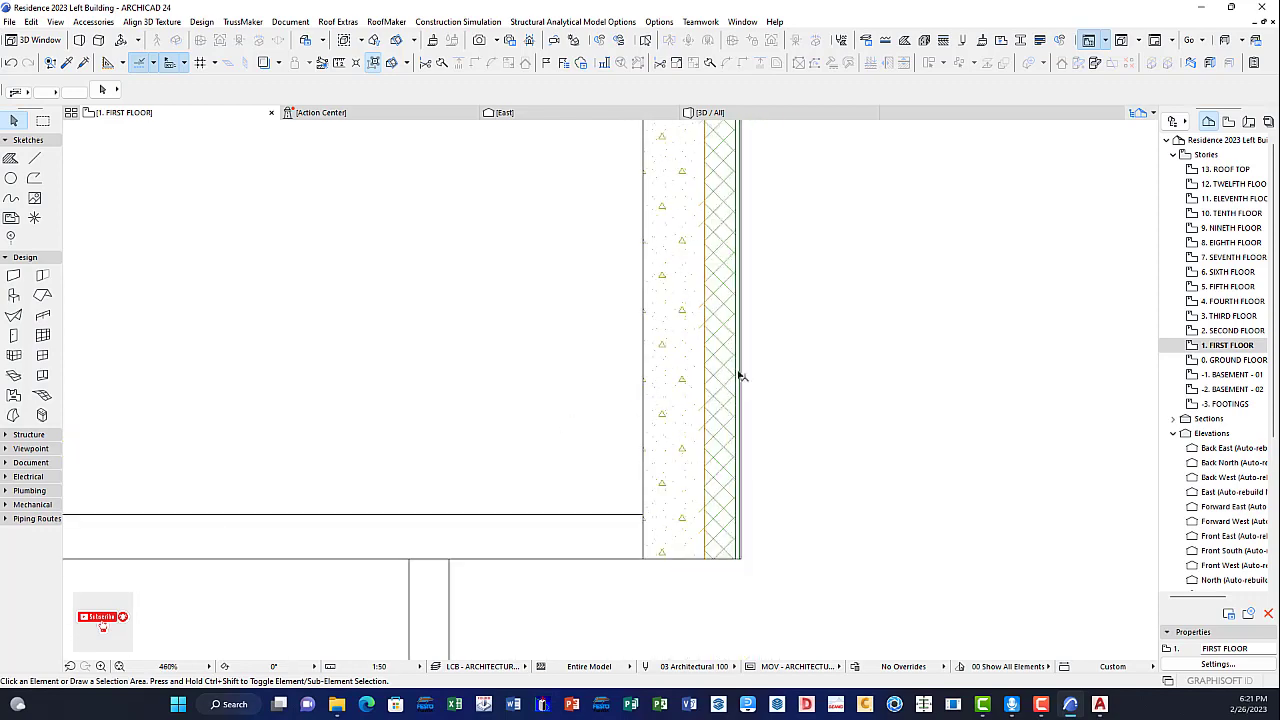
scroll(789, 376, "down", 1)
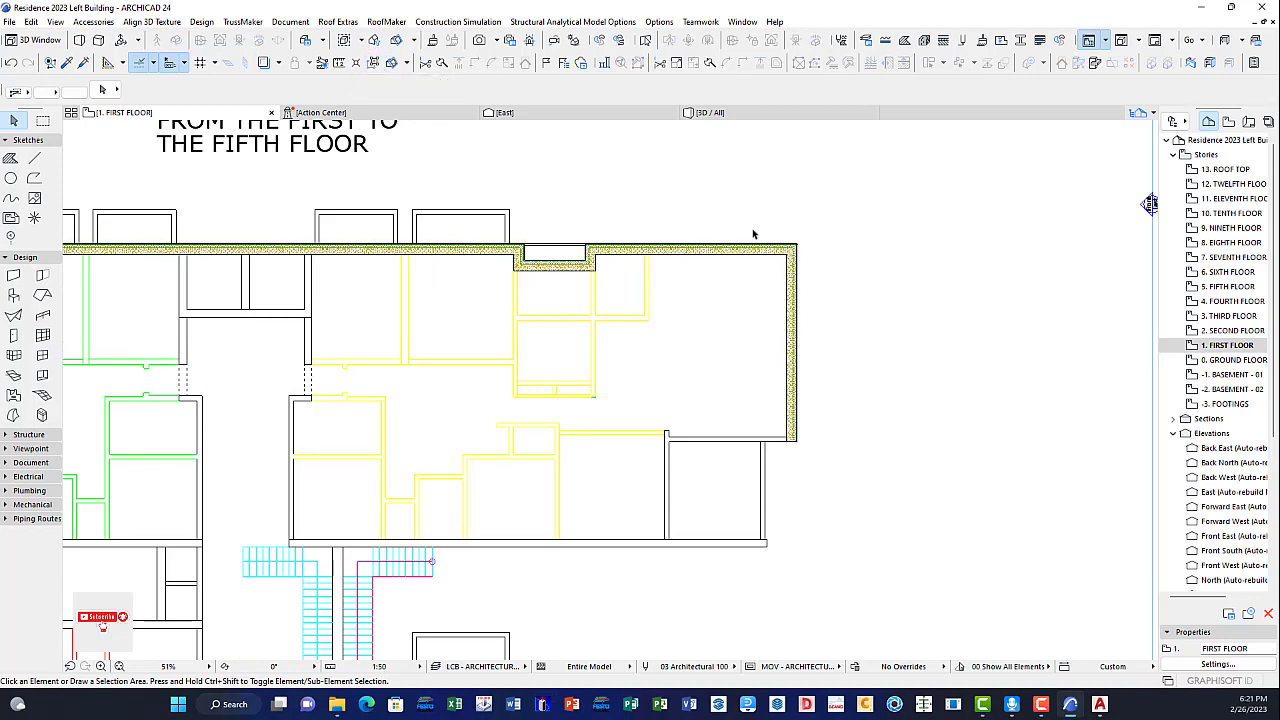
Step: Apply the 140 Block & (12) Brick Insulated Cavity double Plastered with Stone Finish composite to all the traced exterior walls
scroll(753, 233, "up", 6)
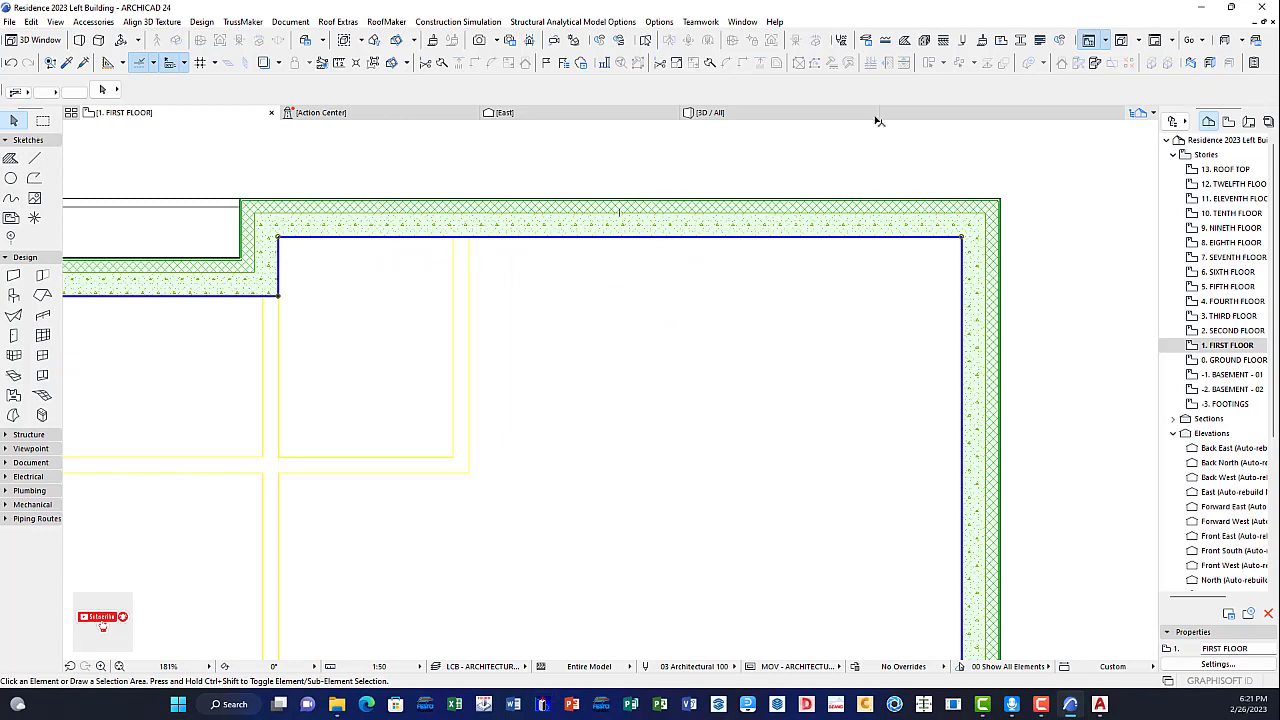
left_click(591, 90)
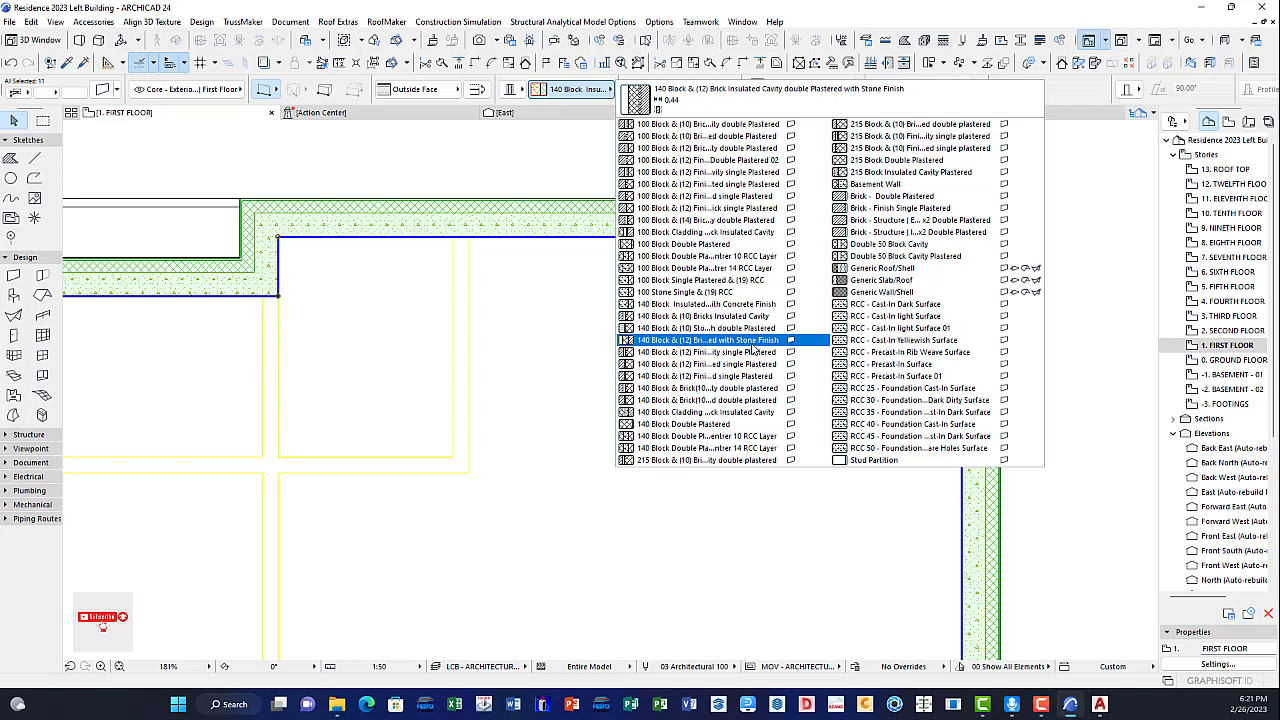
left_click(748, 341)
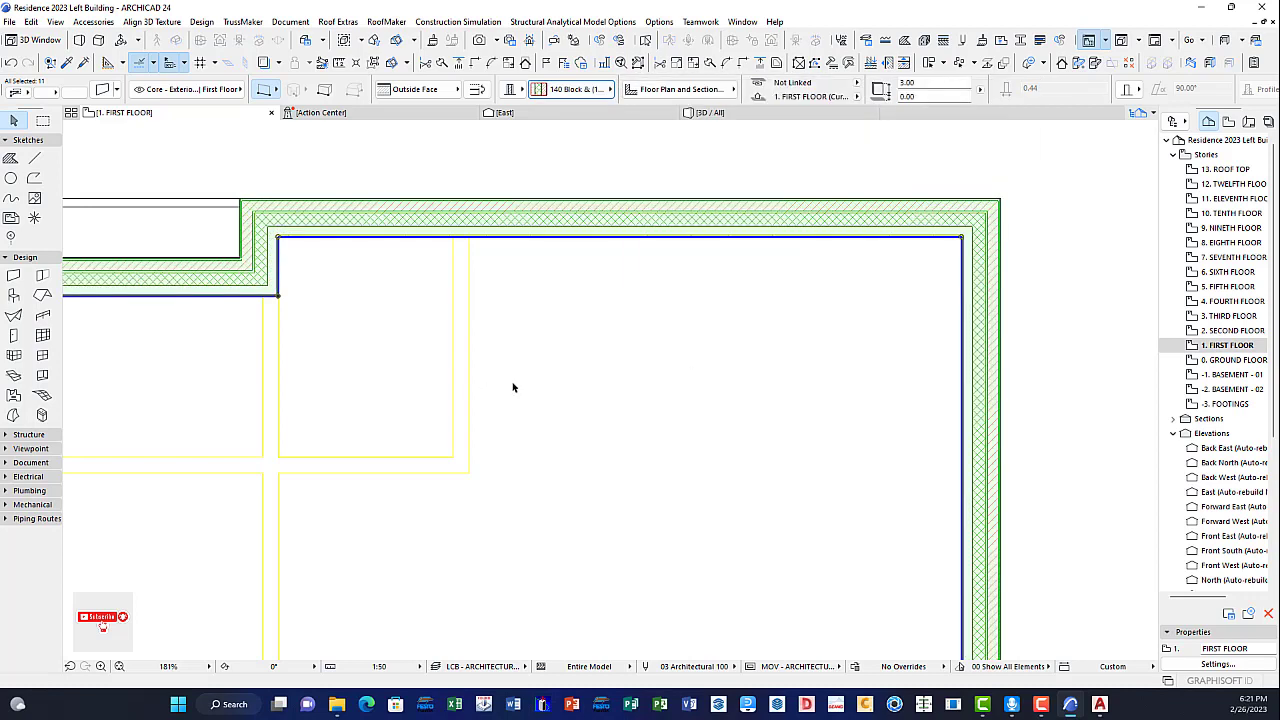
Step: Flip the selected walls about their reference line and move them about 0.62 at 135° to the plan's outer recess corner
scroll(283, 237, "up", 5)
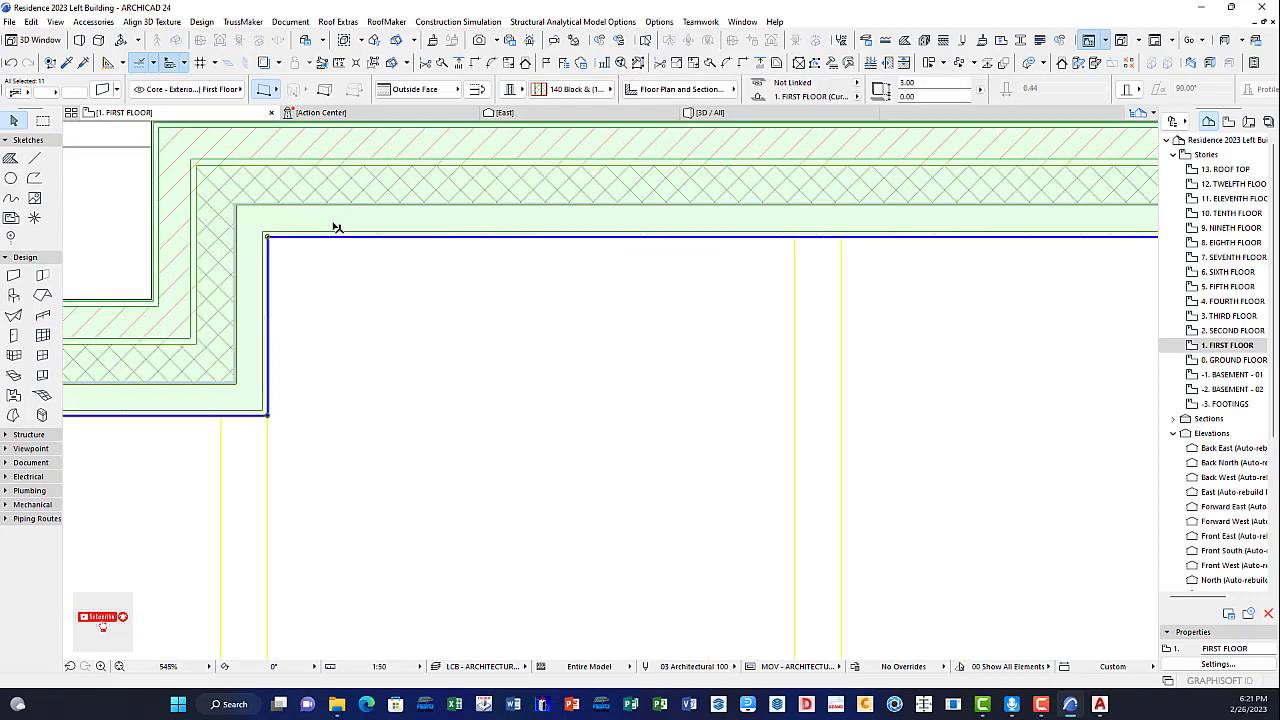
scroll(373, 260, "down", 5)
scroll(399, 293, "down", 2)
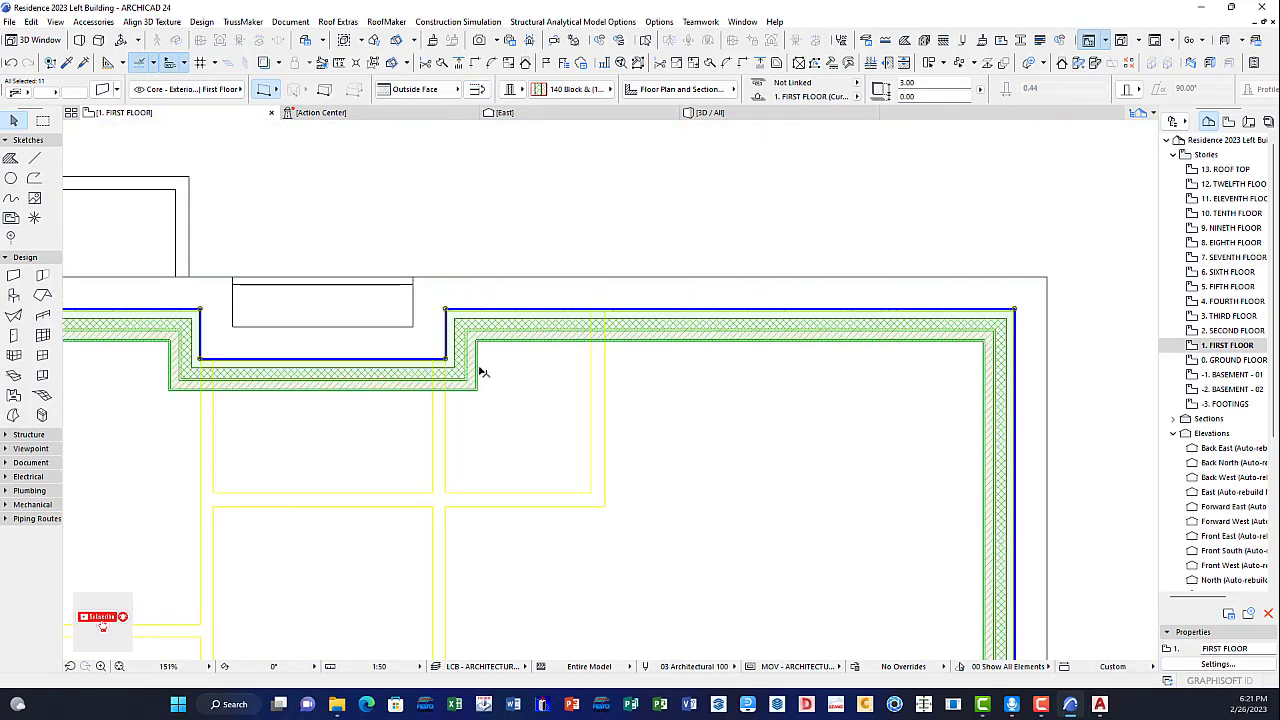
scroll(448, 320, "up", 8)
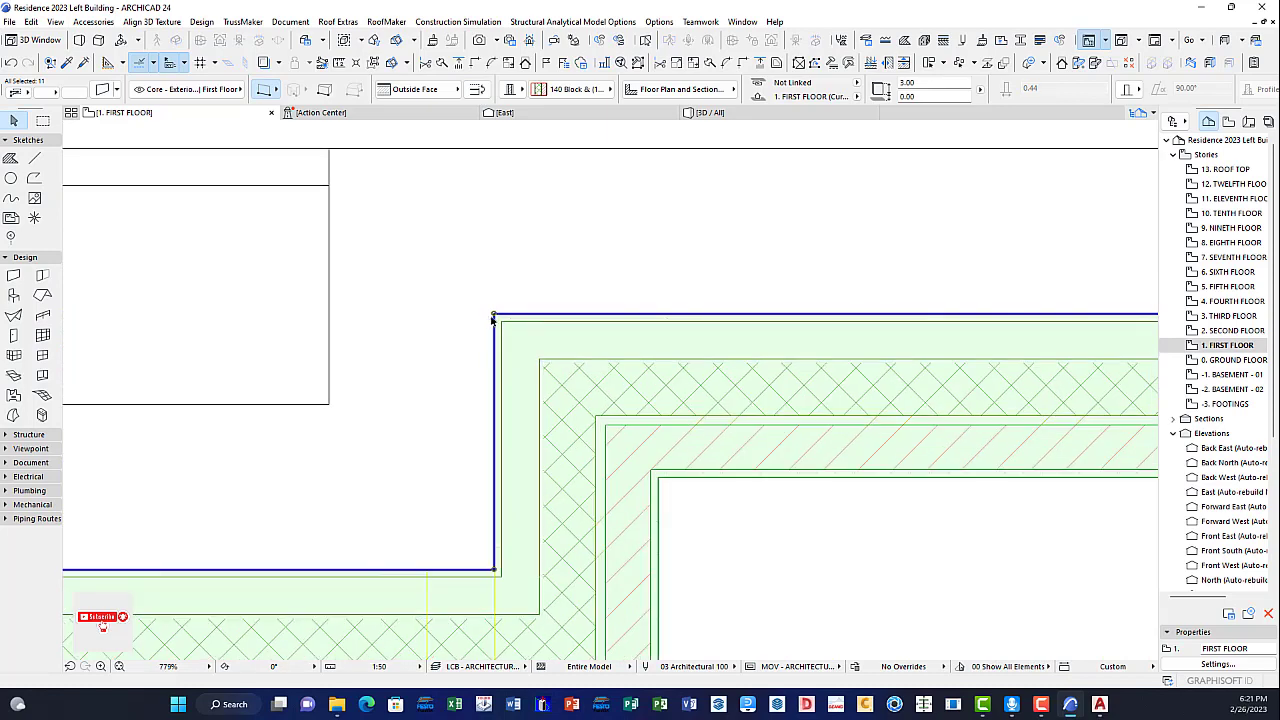
left_click(495, 316)
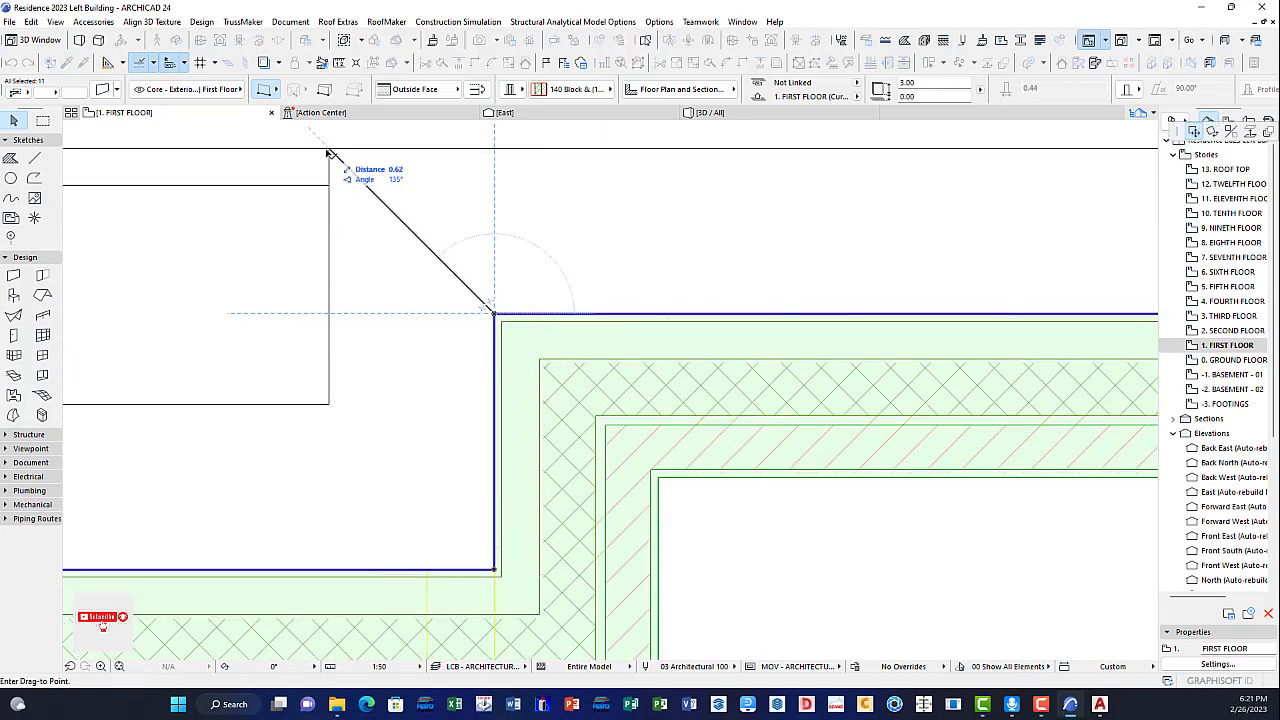
key("Escape")
scroll(364, 318, "down", 12)
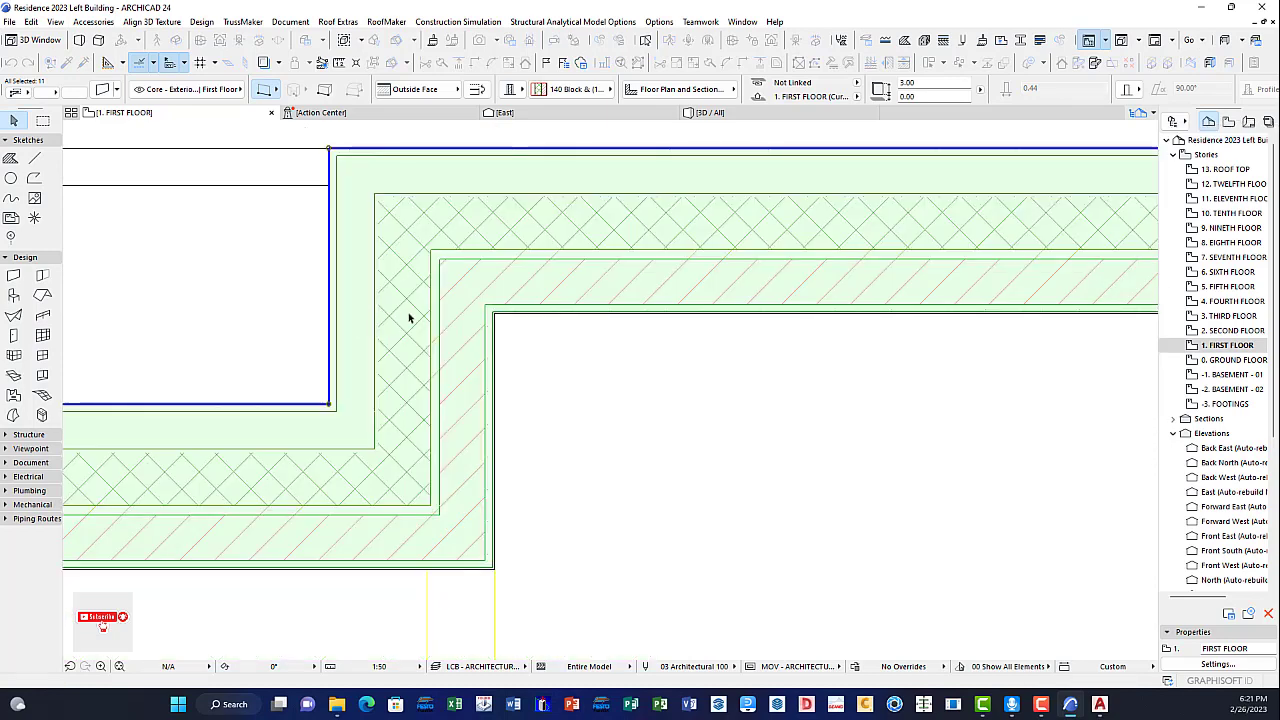
scroll(463, 389, "down", 4)
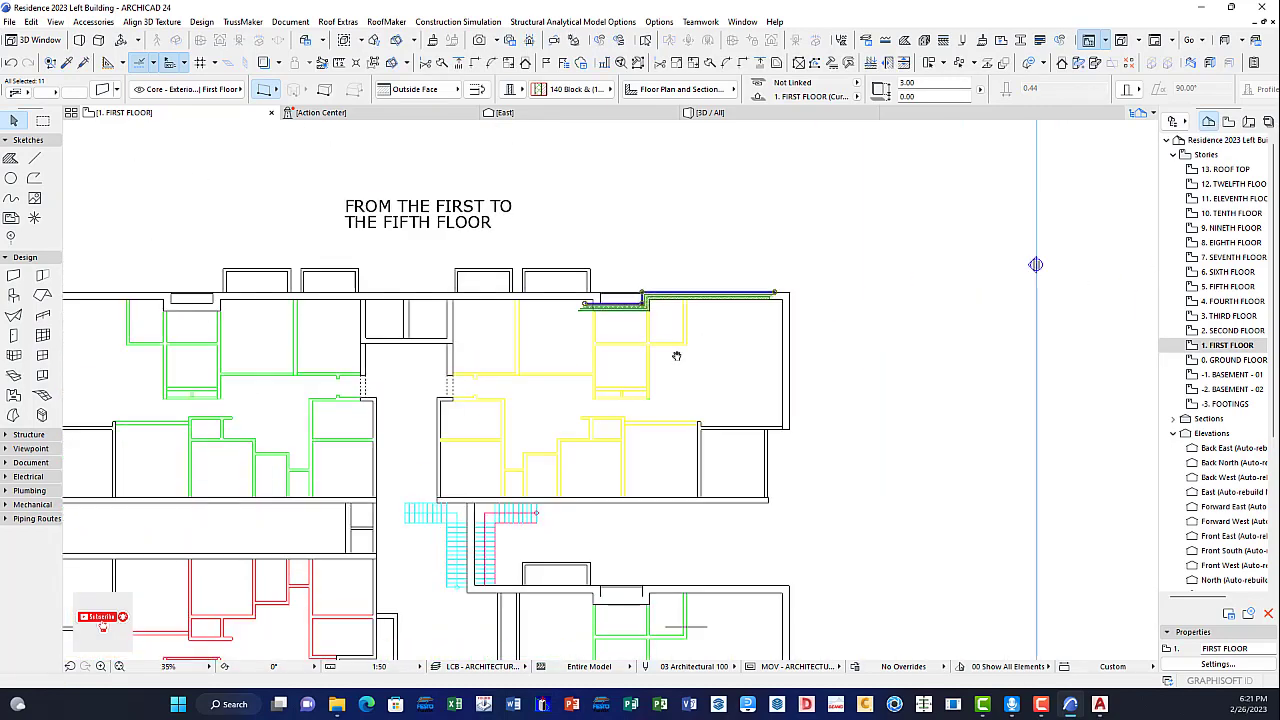
Step: Open the 3D view and inspect the exterior walls' outer stone face and the layers at the recess corner
left_click(745, 115)
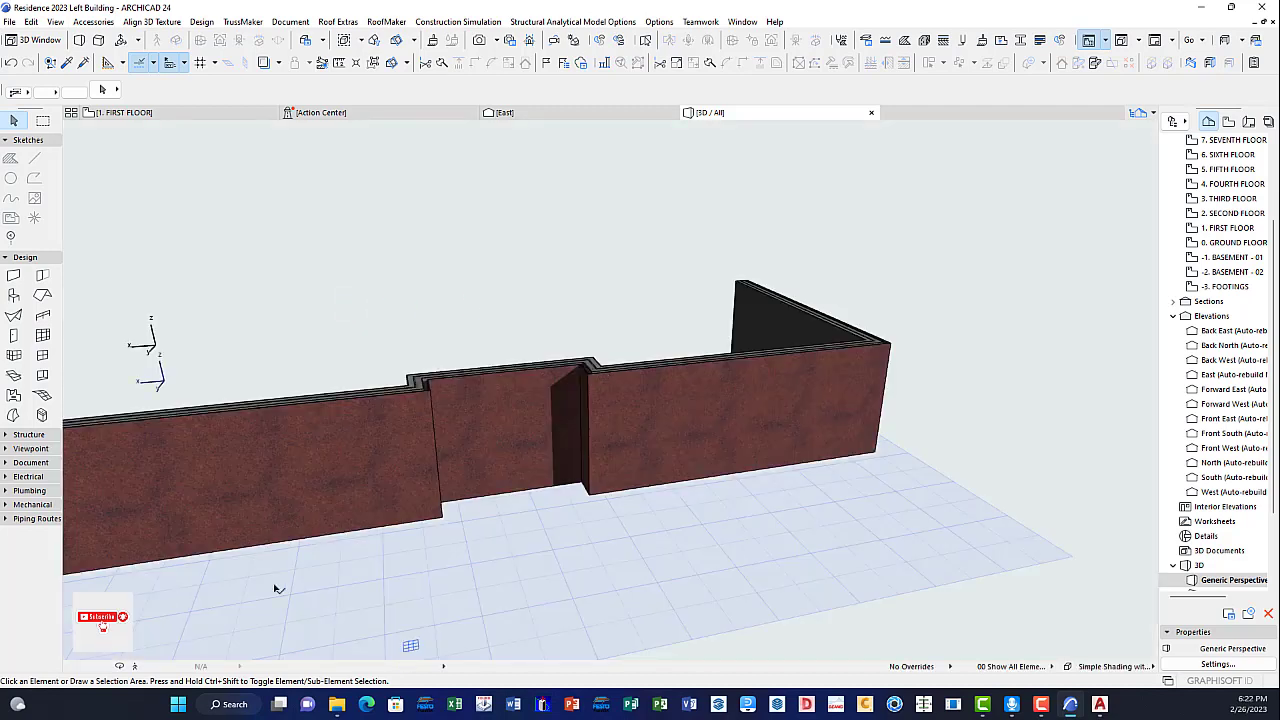
left_click(124, 666)
left_click_drag(596, 550, 150, 515)
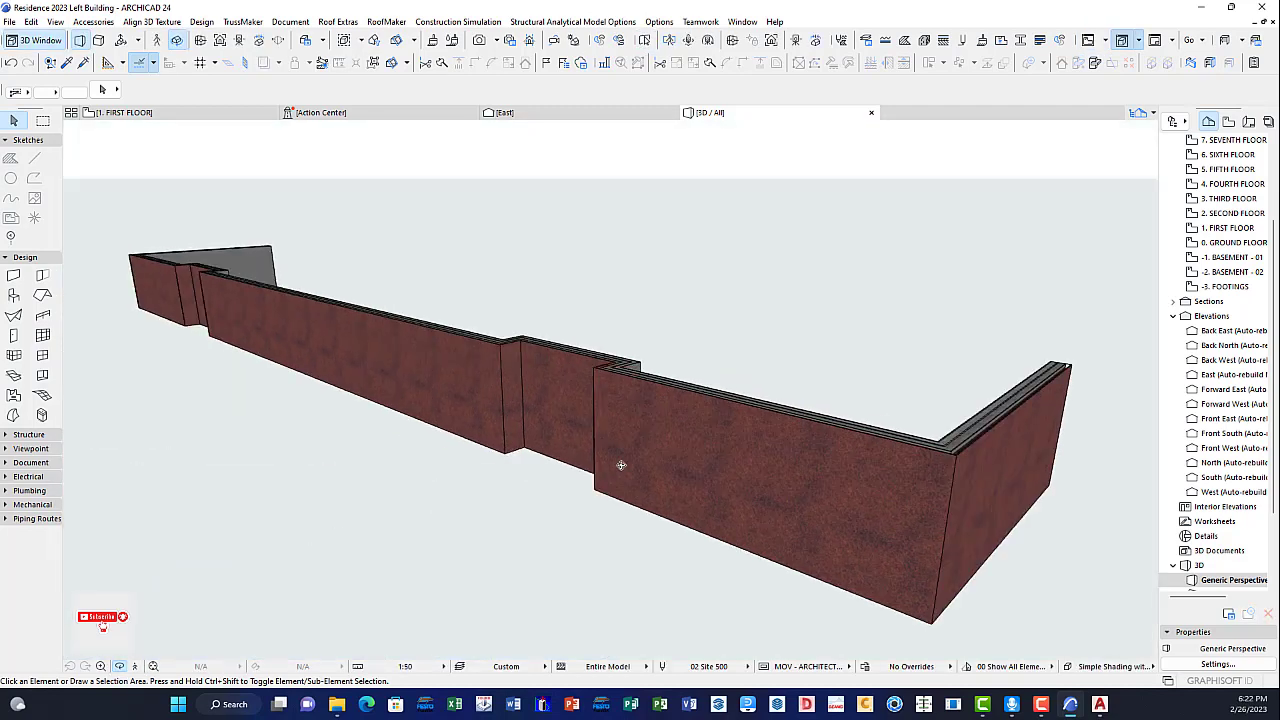
scroll(600, 380, "up", 3)
scroll(591, 340, "up", 8)
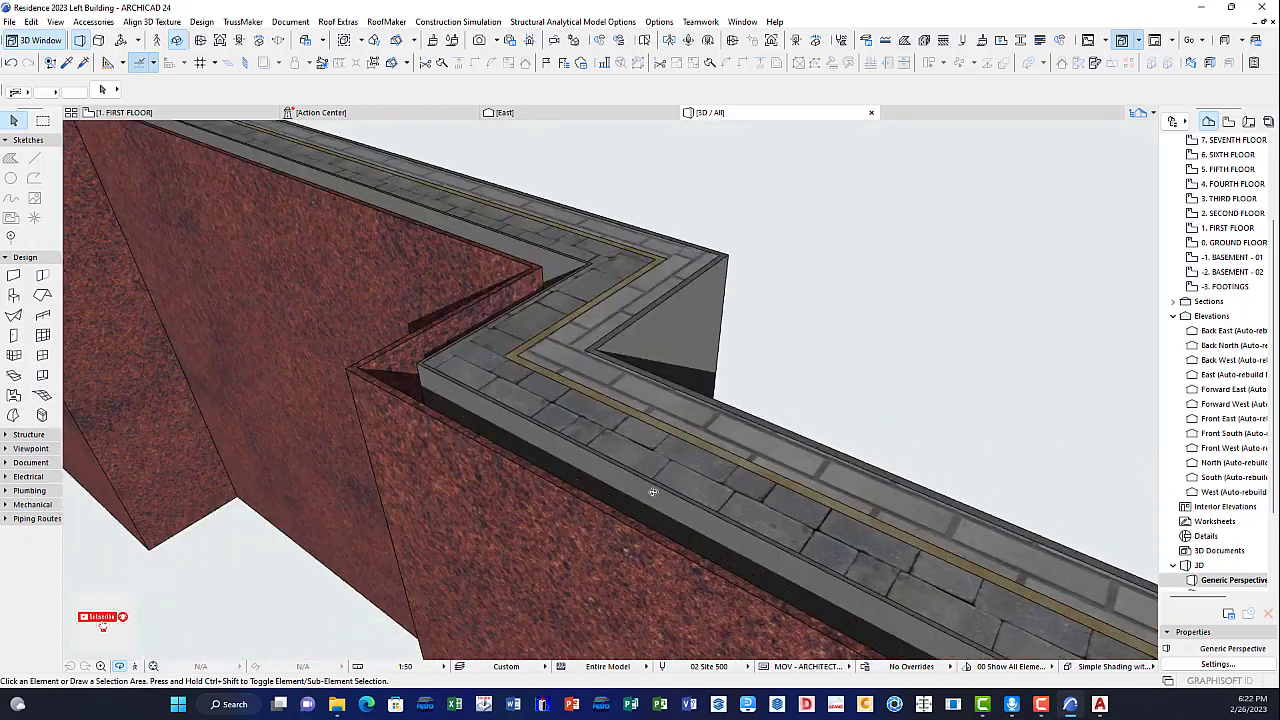
scroll(622, 455, "up", 5)
scroll(630, 438, "down", 6)
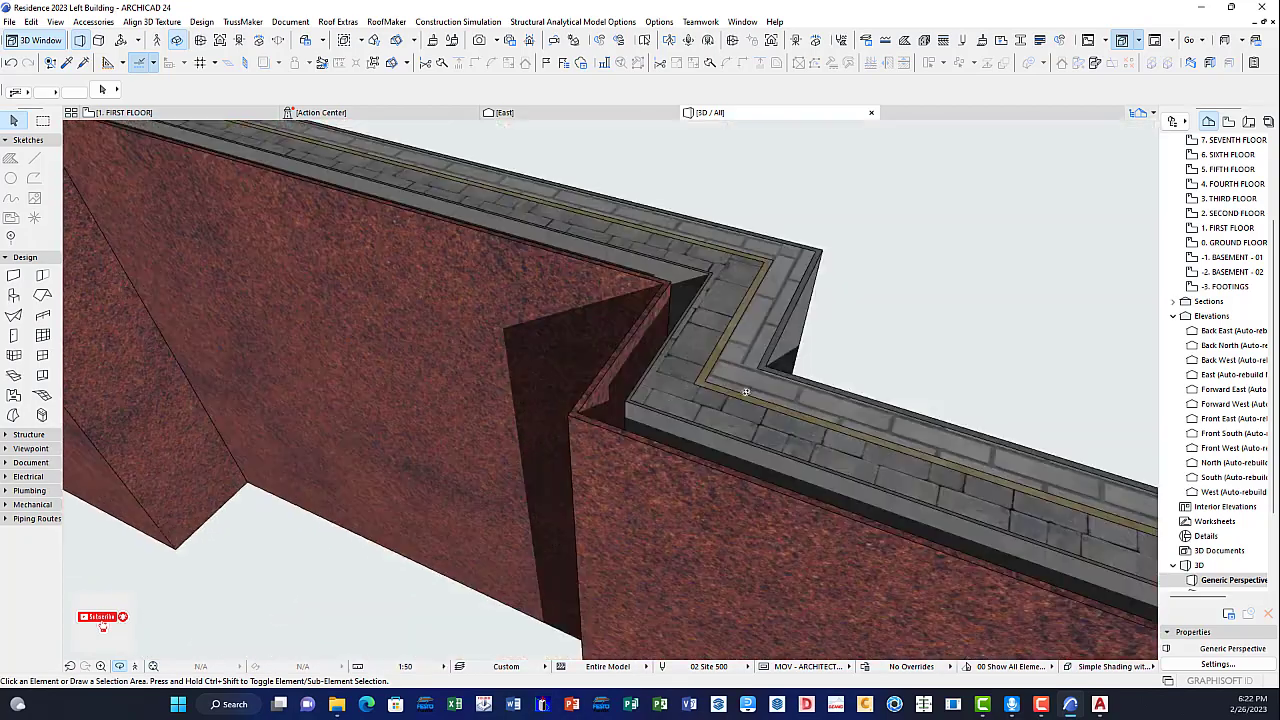
Step: Examine from several angles the cavity between the stone finish and block layers at the recess and along the wall's length
left_click_drag(587, 441, 554, 447)
scroll(554, 447, "up", 4)
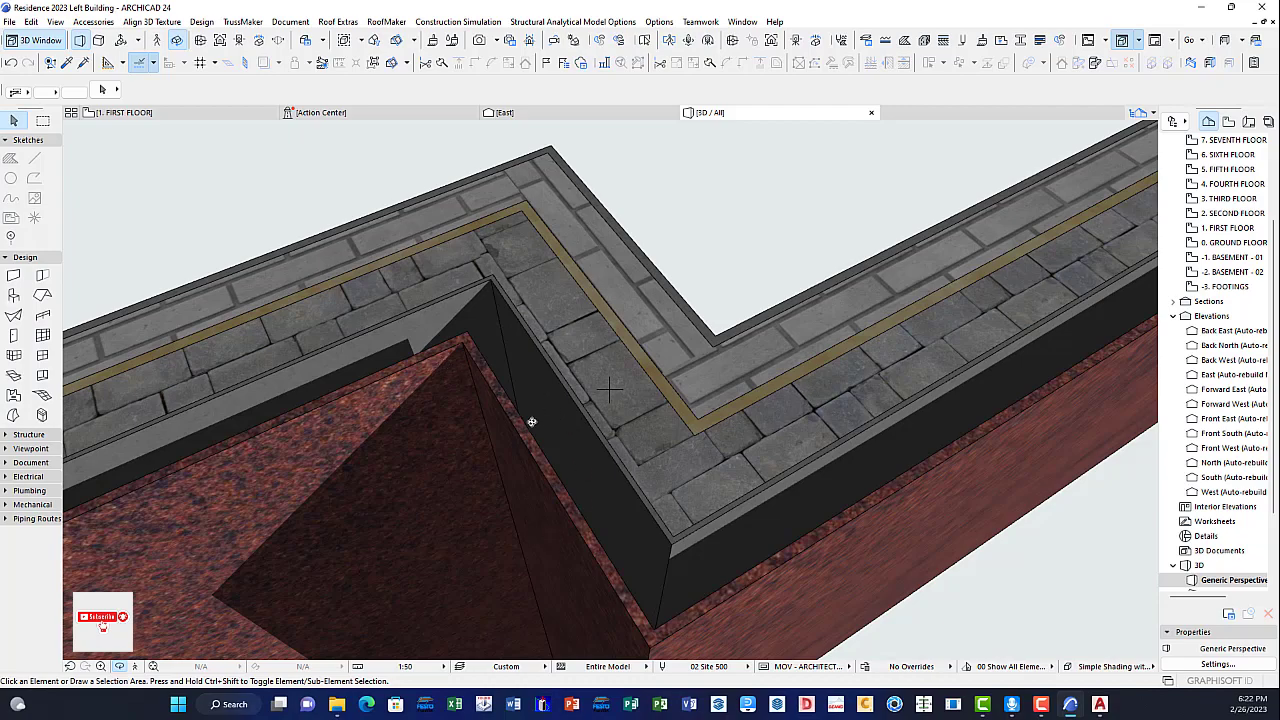
middle_click_drag(532, 422, 498, 432, "shift")
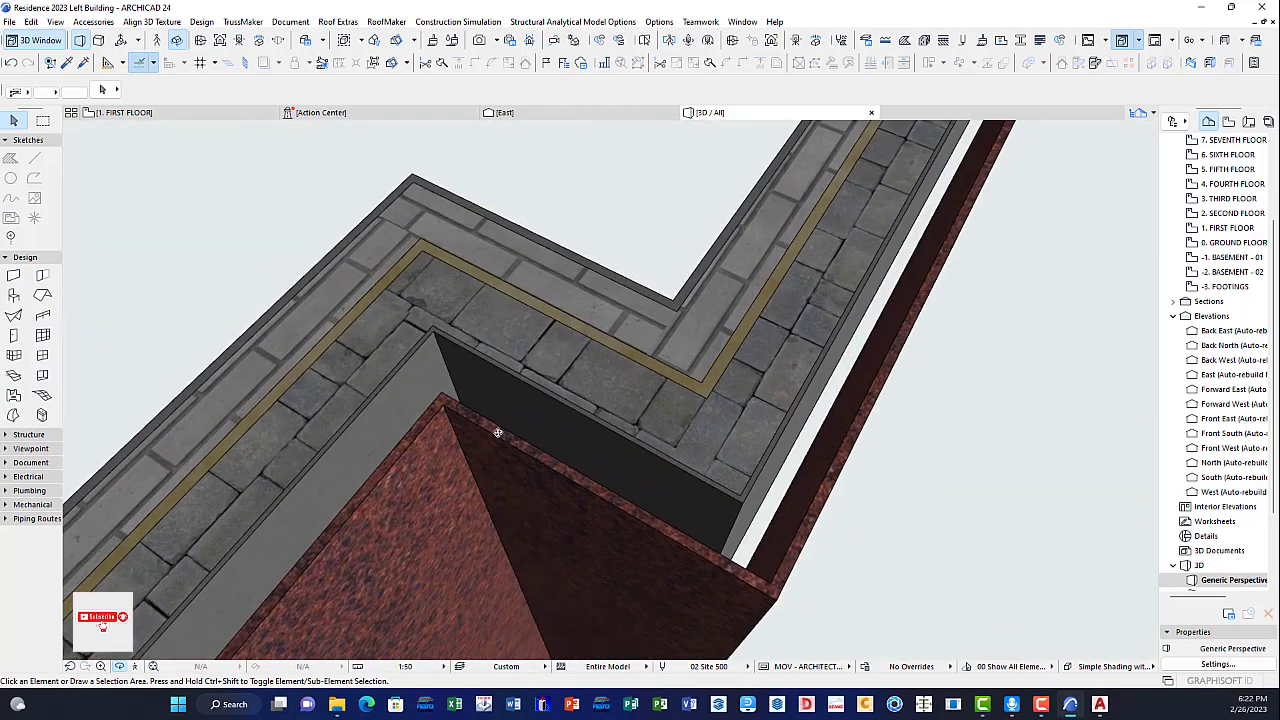
scroll(498, 432, "down", 8)
middle_click_drag(683, 481, 772, 466, "shift")
scroll(500, 407, "up", 6)
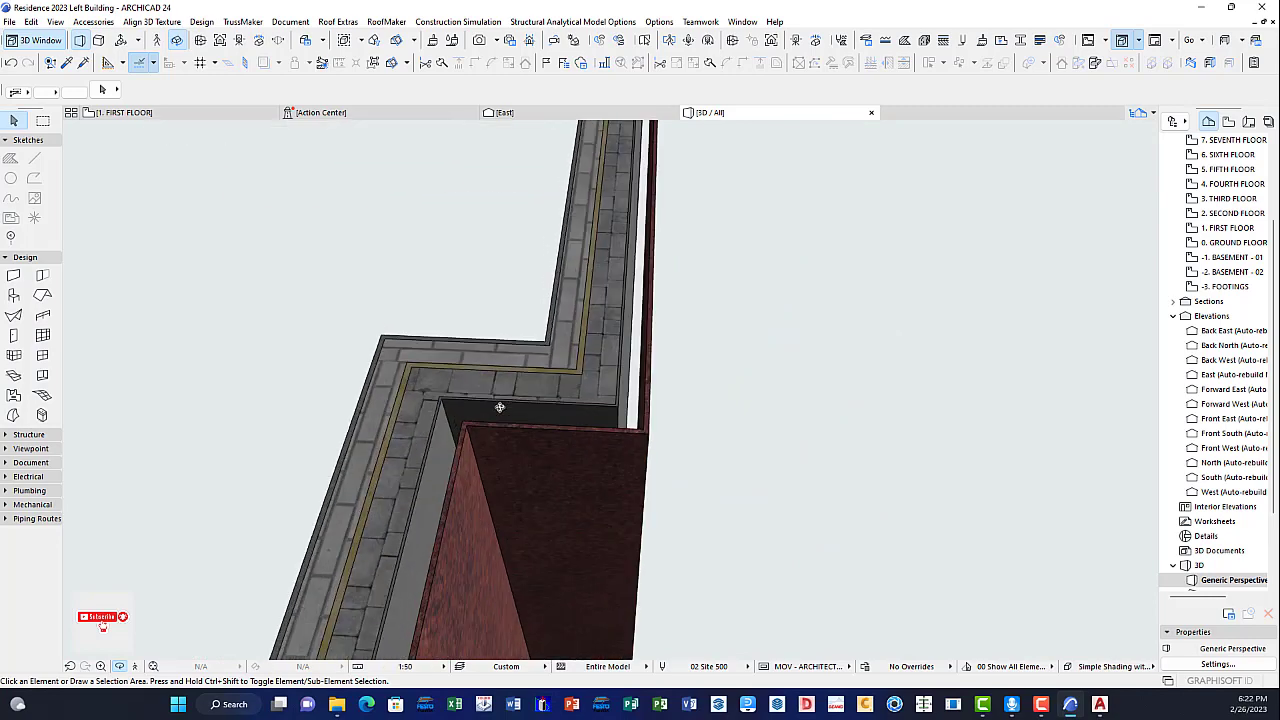
scroll(500, 407, "up", 4)
scroll(500, 407, "down", 6)
middle_click_drag(680, 488, 437, 460, "shift")
middle_click_drag(637, 404, 428, 467, "shift")
middle_click_drag(568, 540, 764, 485, "shift")
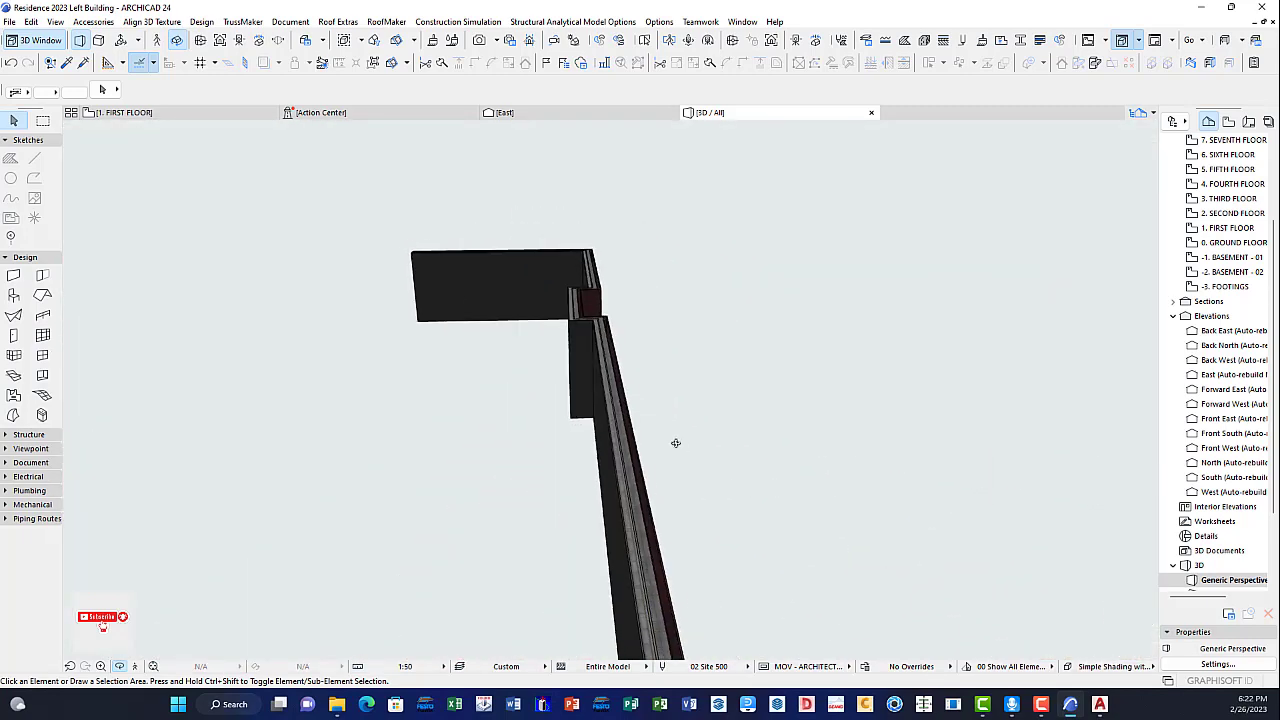
middle_click_drag(675, 443, 628, 389, "shift")
mouse_move(605, 393)
left_mouse_down()
mouse_move(643, 457)
mouse_move(529, 443)
mouse_move(609, 390)
left_mouse_up()
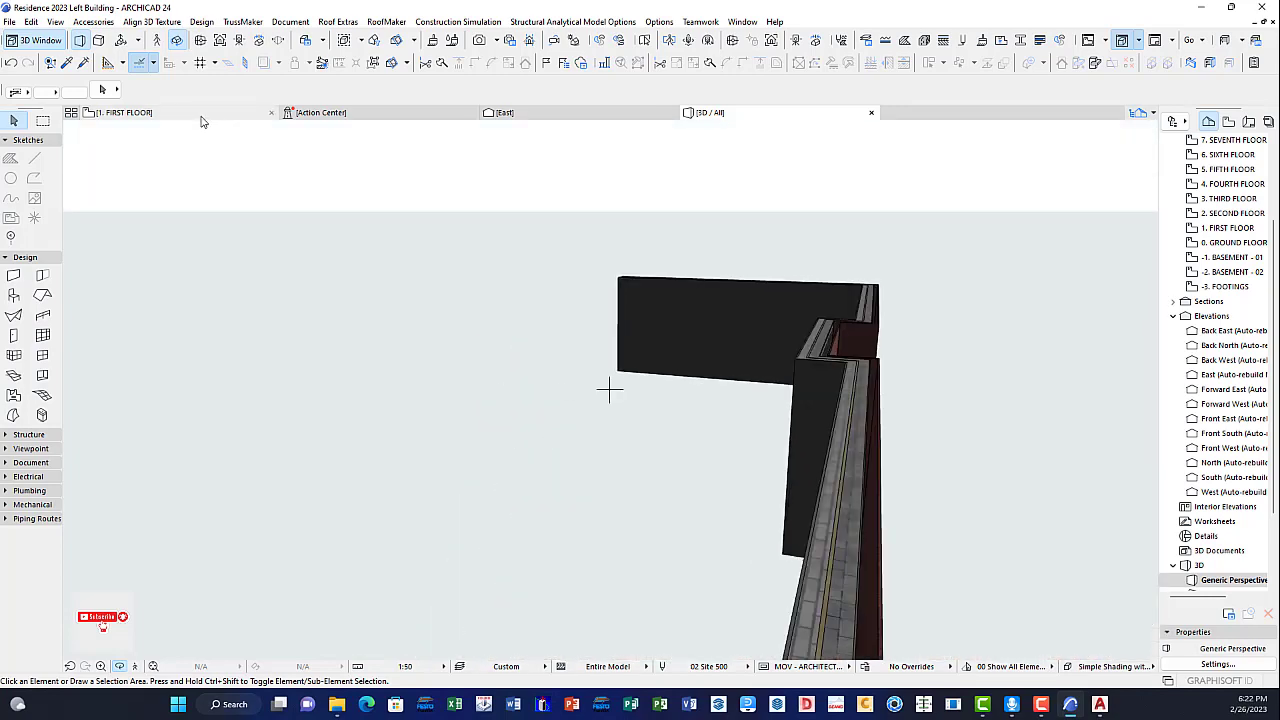
Step: Return to the first-floor plan and check the moved walls against the plan from the central core to the green apartment
left_click(201, 121)
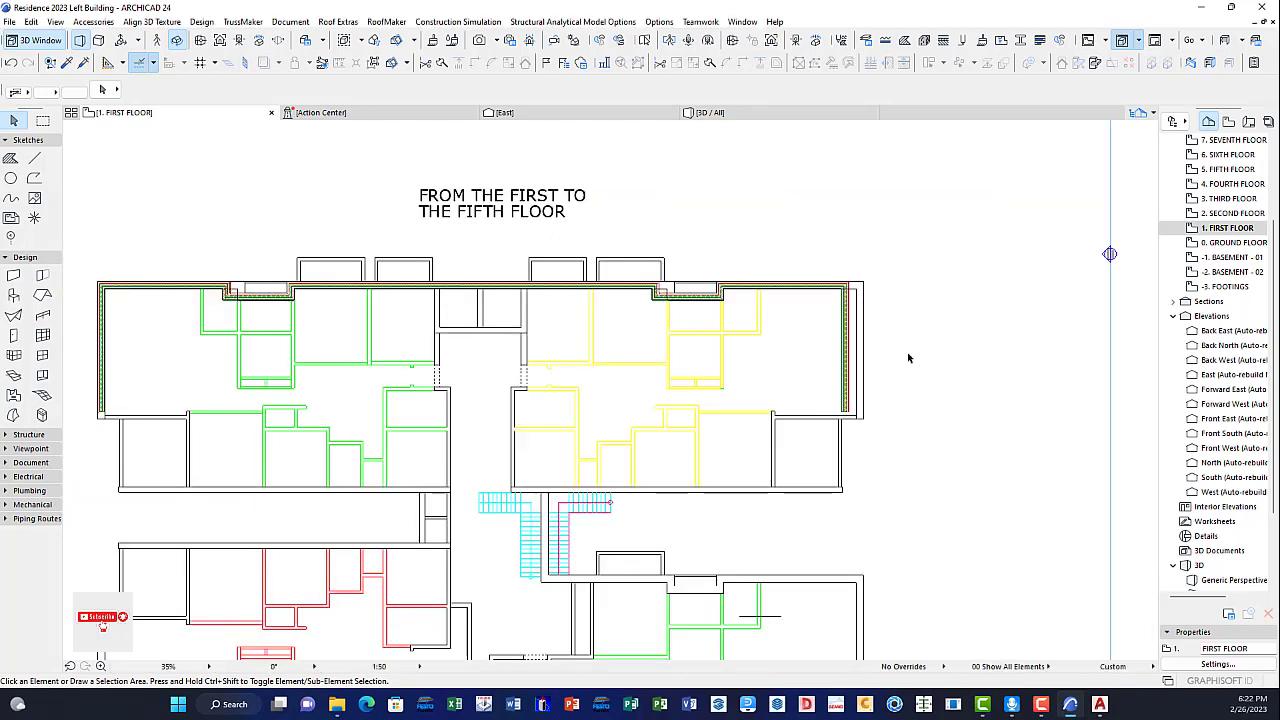
scroll(745, 345, "up", 4)
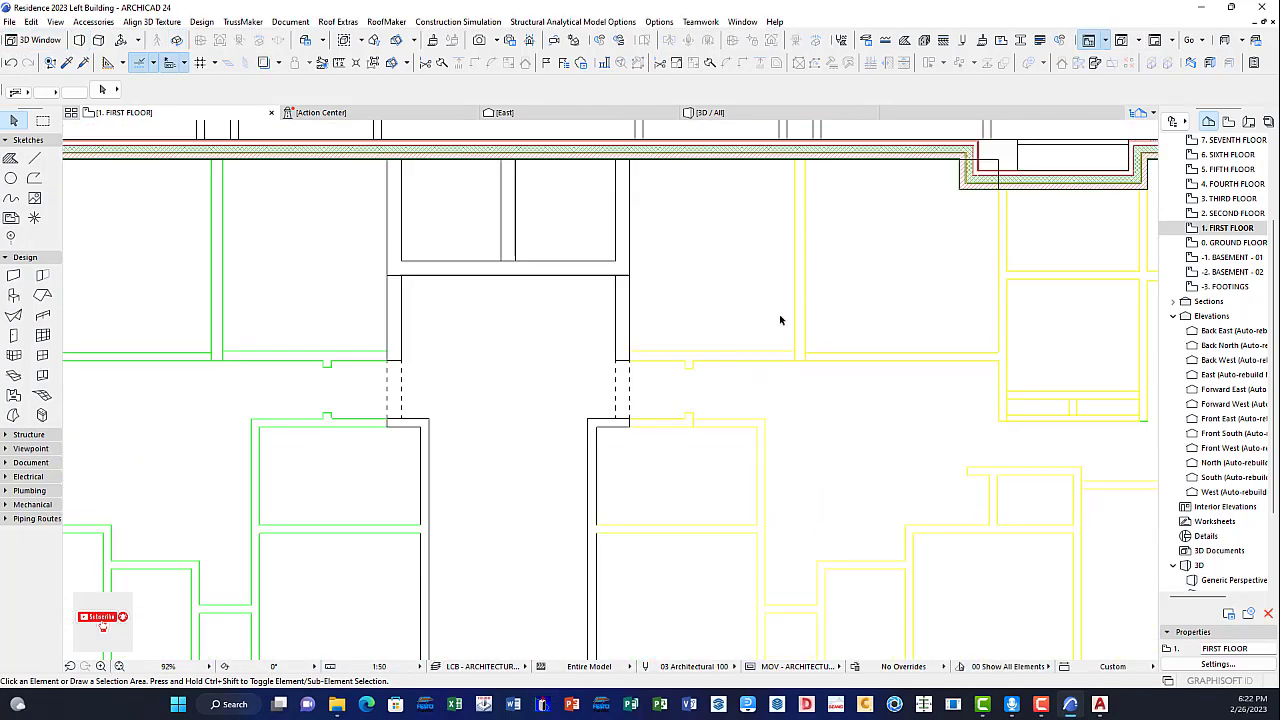
scroll(820, 329, "down", 4)
scroll(352, 246, "up", 3)
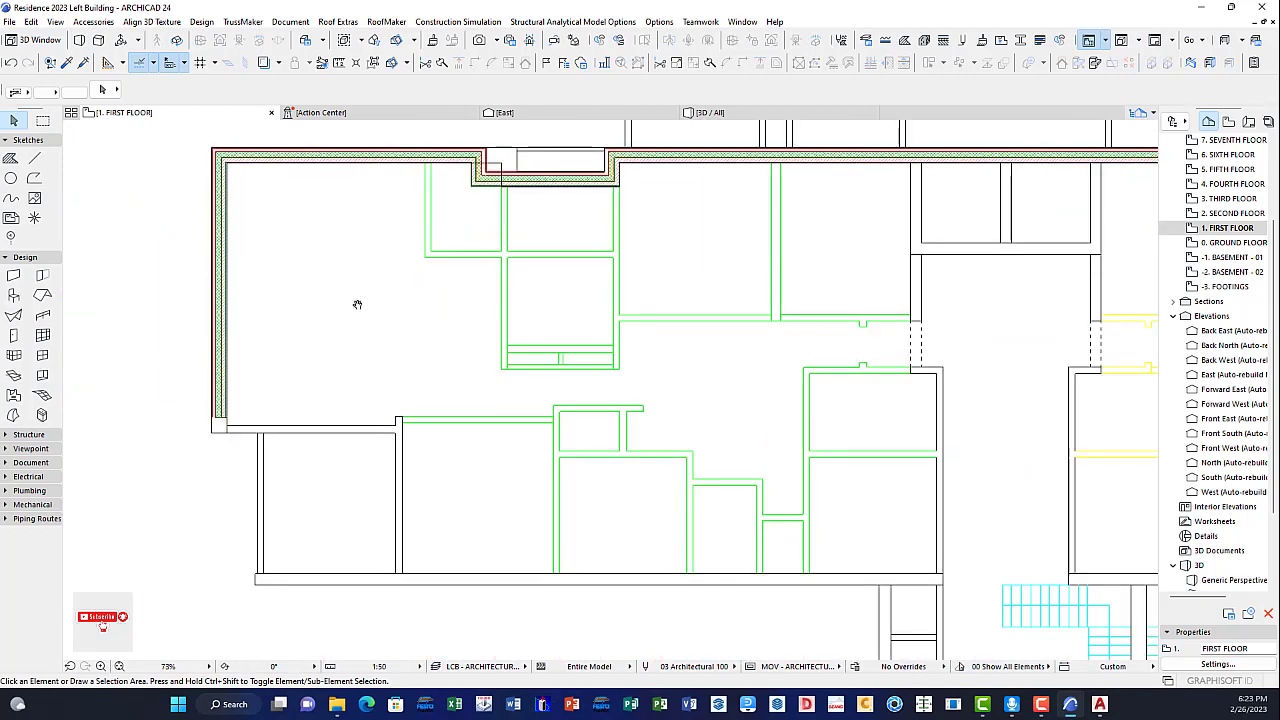
Step: Examine the exterior wall's free end and the green apartment's recess against the imported plan lines
scroll(260, 488, "up", 6)
scroll(295, 485, "up", 3)
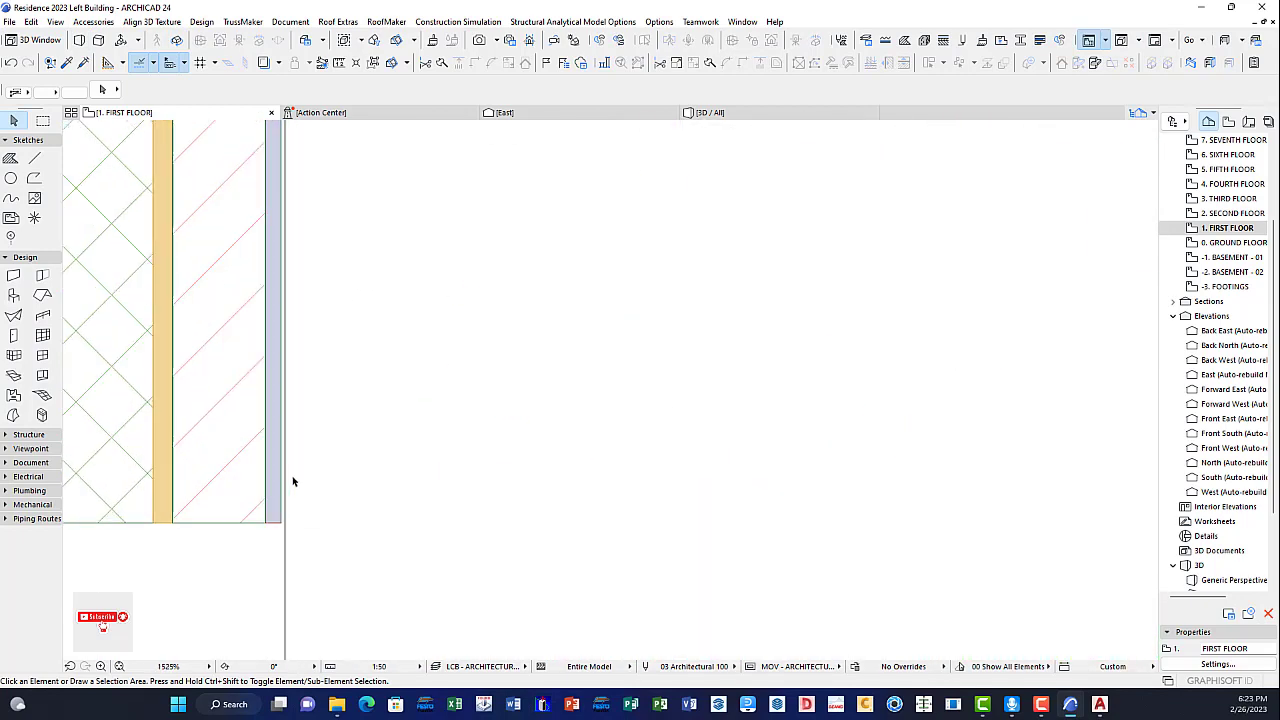
scroll(320, 420, "down", 6)
scroll(420, 400, "down", 3)
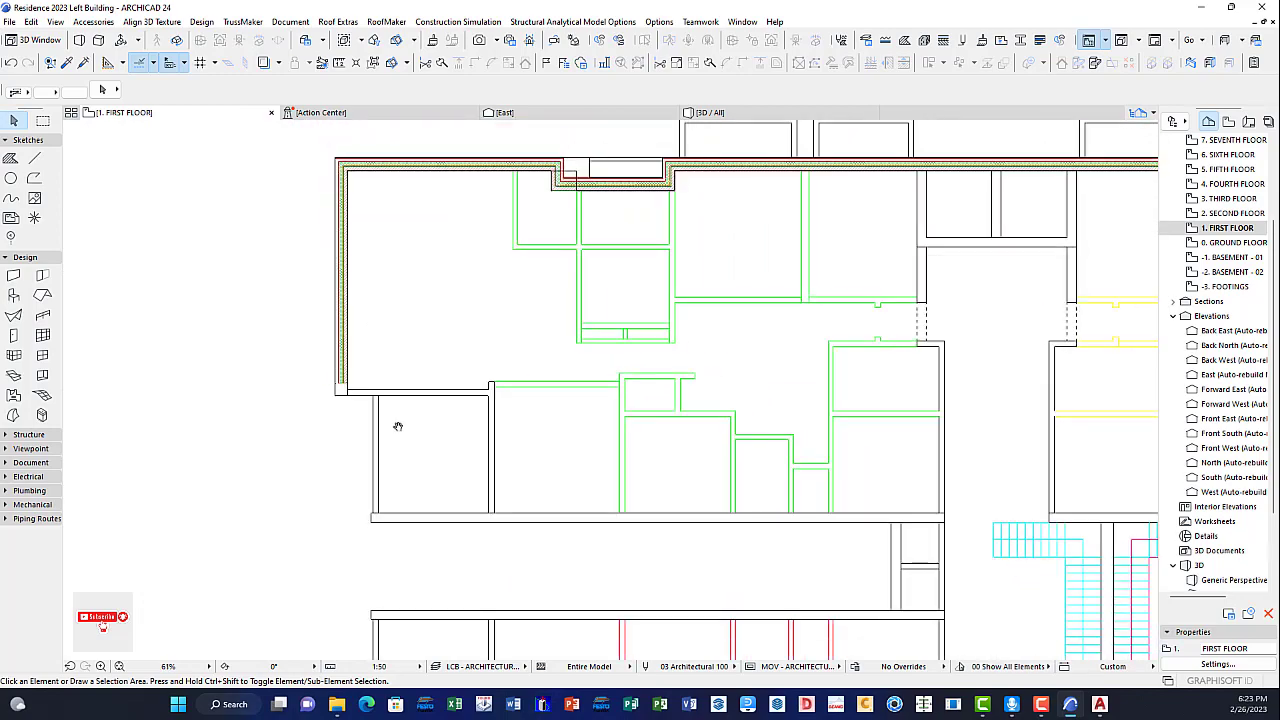
scroll(648, 254, "up", 6)
scroll(648, 254, "down", 8)
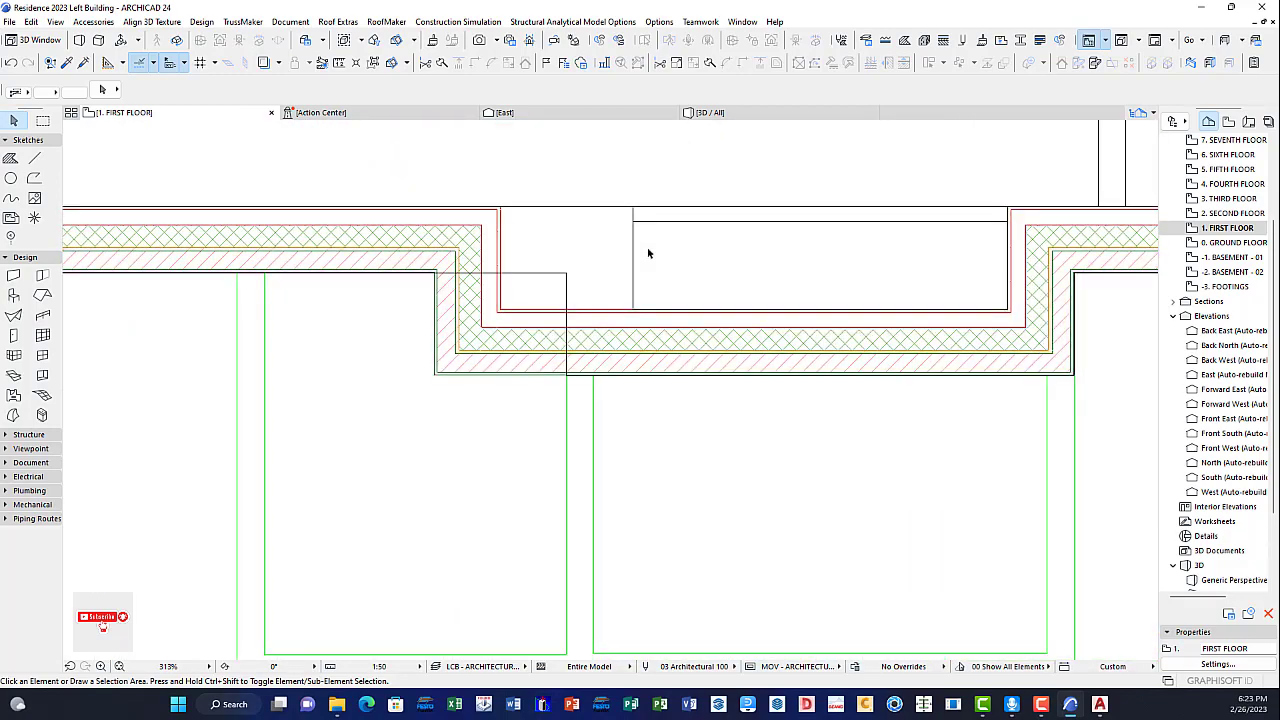
scroll(606, 235, "up", 5)
scroll(615, 245, "up", 2)
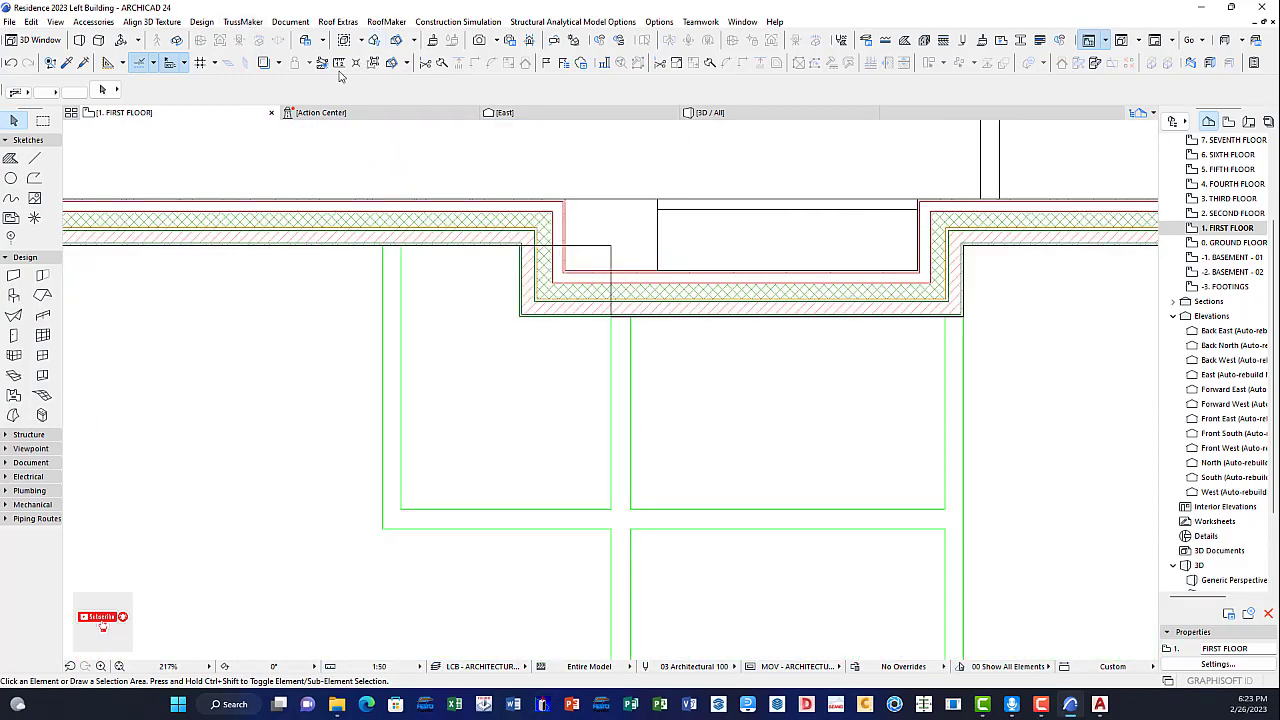
Step: Move the short side wall at the outer end of the green apartment's recess horizontally onto the plan's recess edge line
scroll(583, 272, "up", 2)
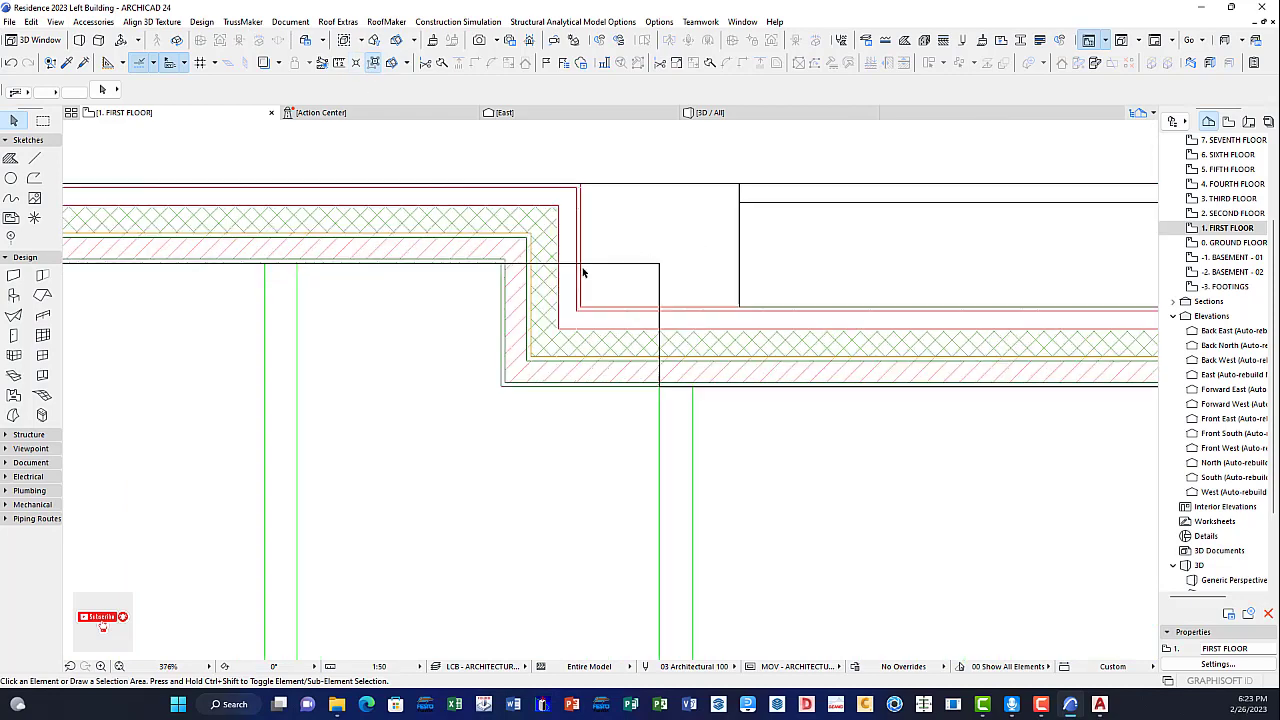
left_click(563, 250)
key("Escape")
left_click(575, 256)
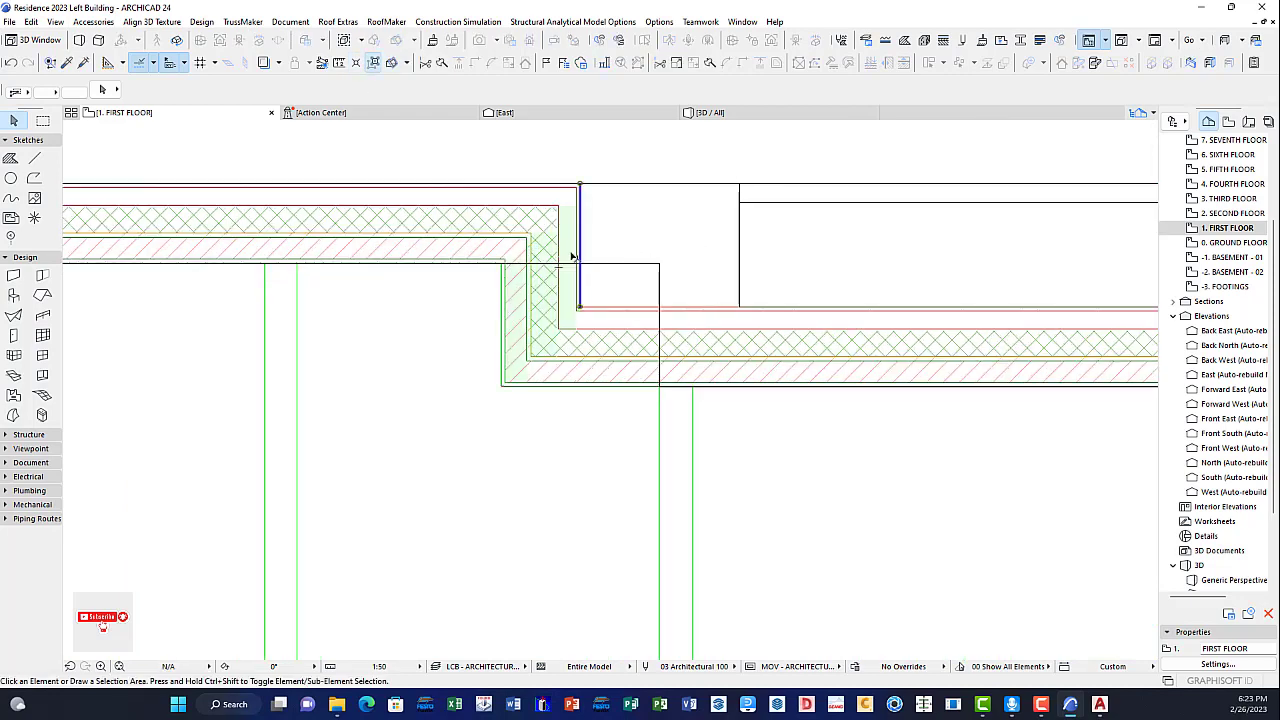
scroll(651, 266, "down", 2)
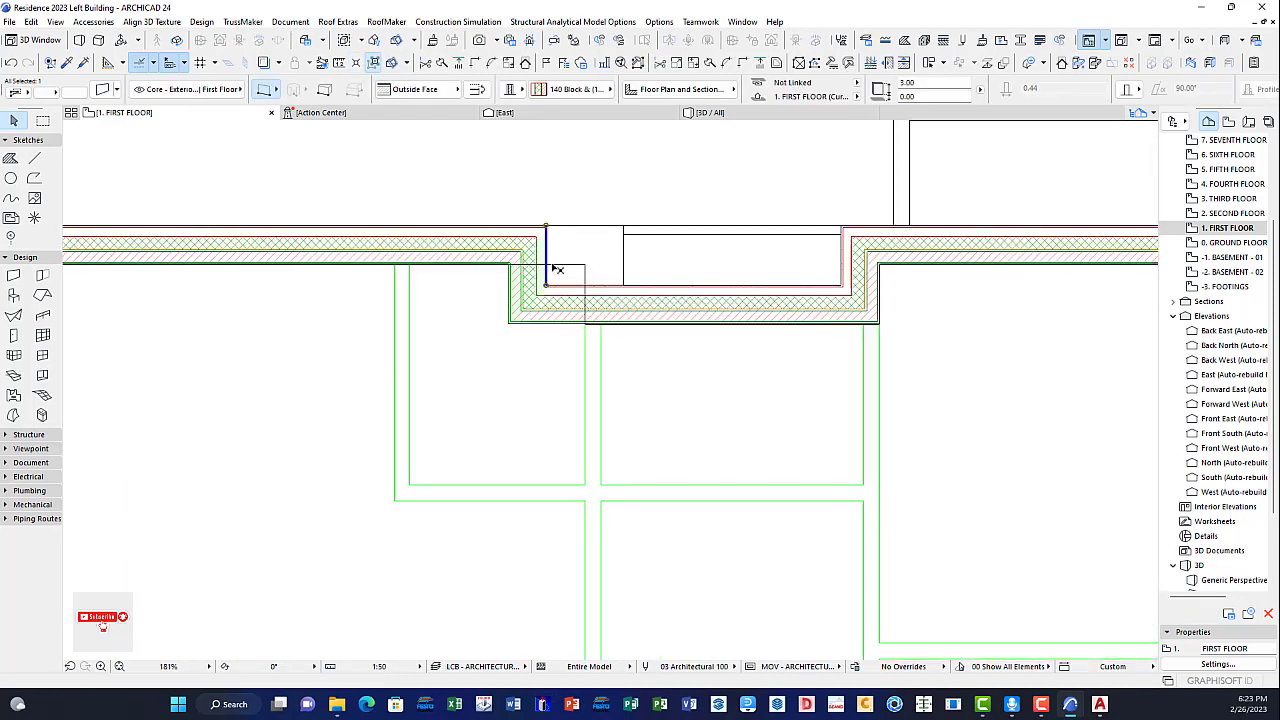
scroll(560, 277, "up", 4)
left_click(589, 240)
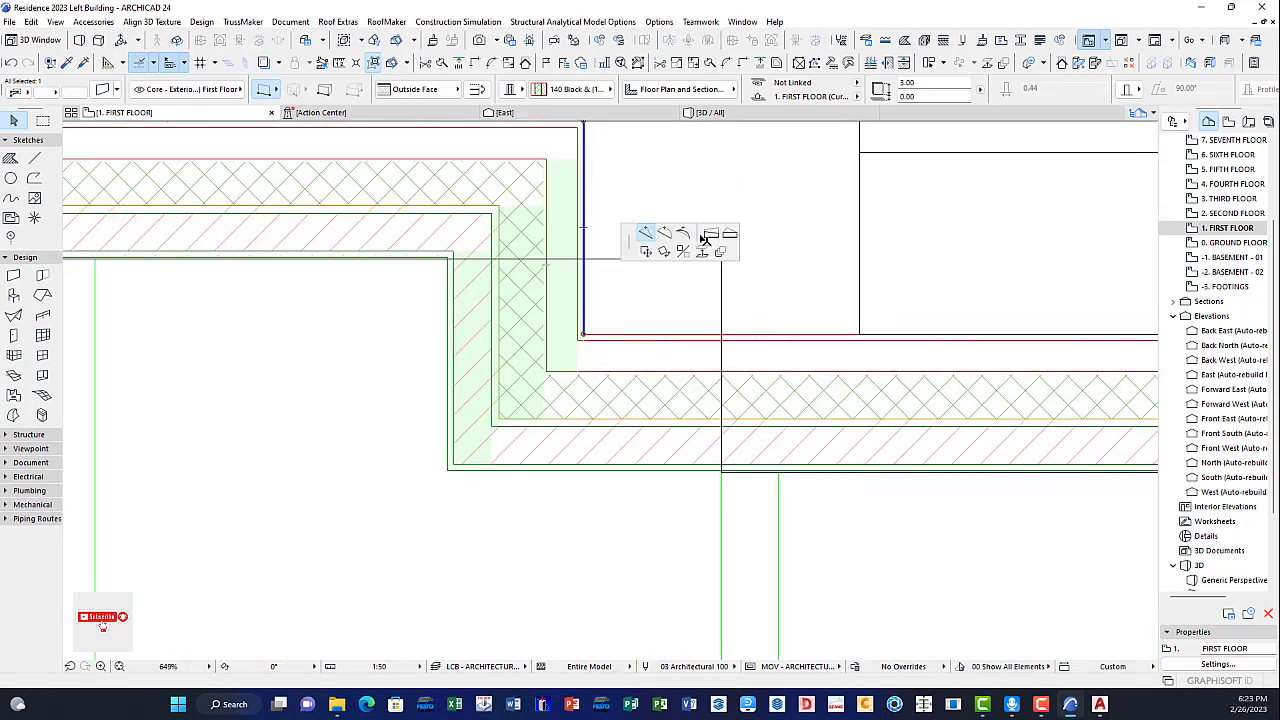
left_click(703, 241)
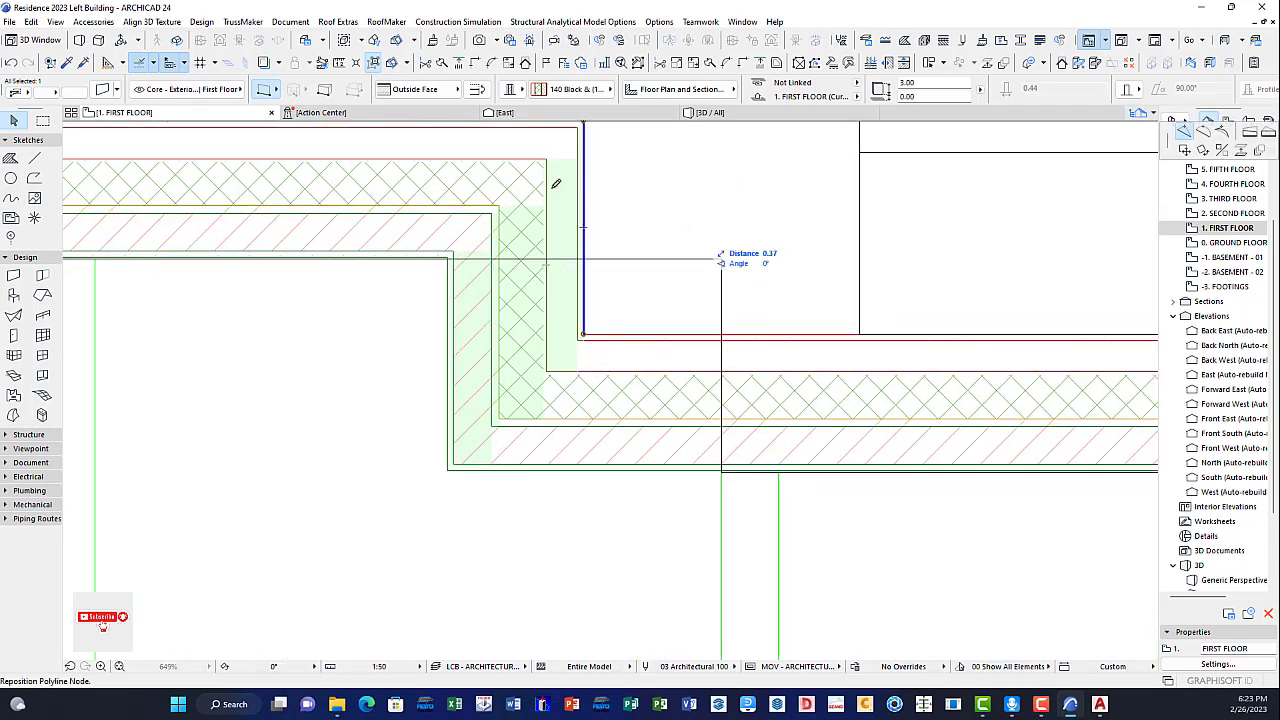
left_click(1184, 150)
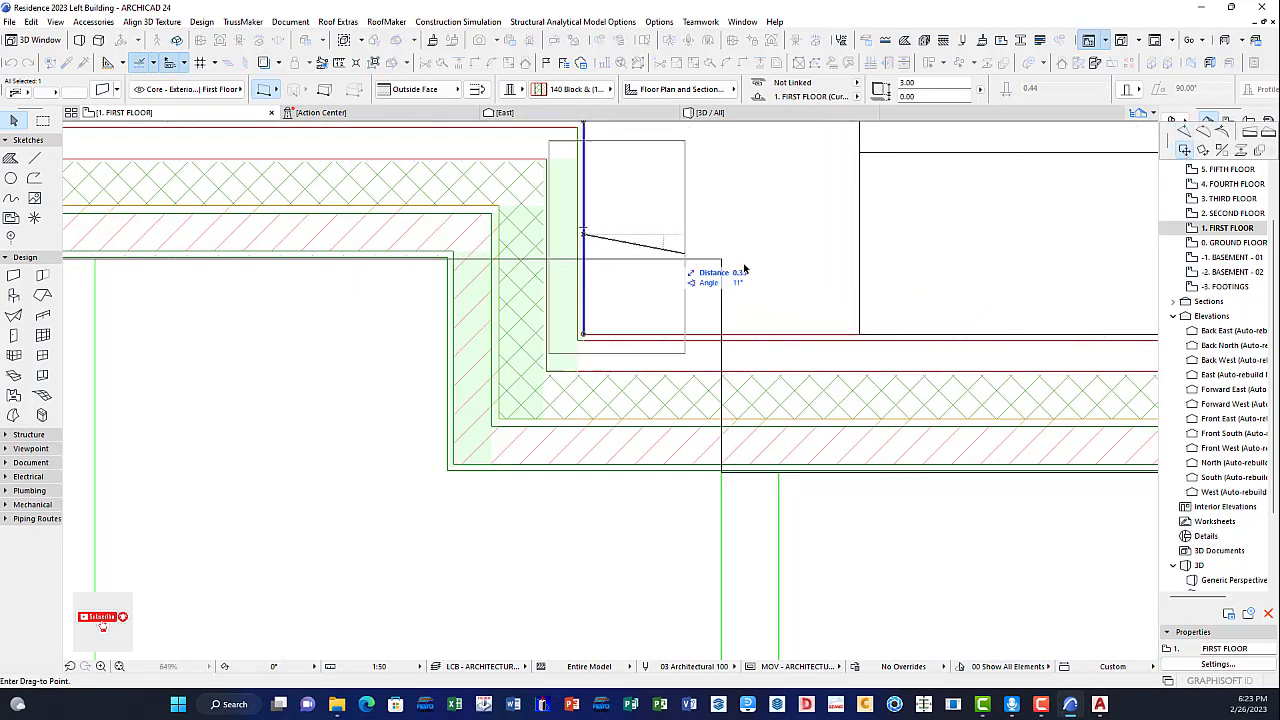
left_click(860, 233)
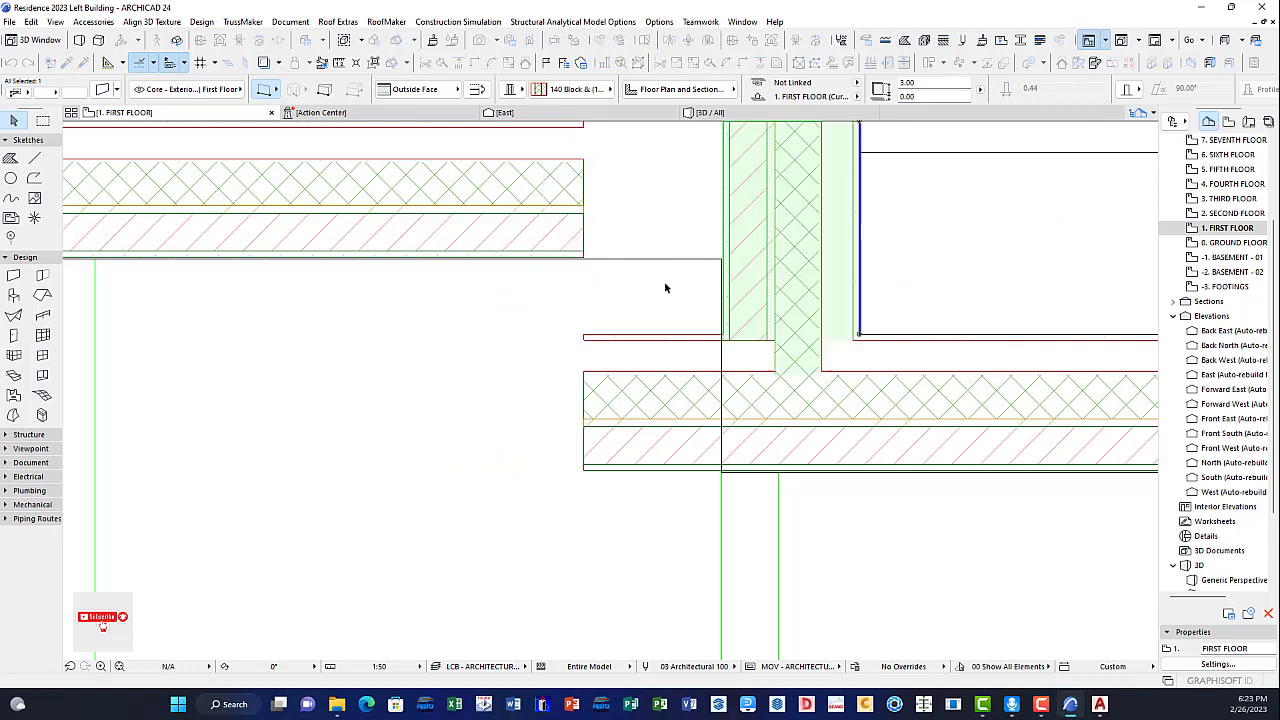
Step: Check the green apartment recess's corner nearer the central core against the plan lines
scroll(840, 338, "down", 4)
middle_click_drag(840, 338, 583, 335)
scroll(742, 348, "down", 1)
scroll(542, 356, "down", 3)
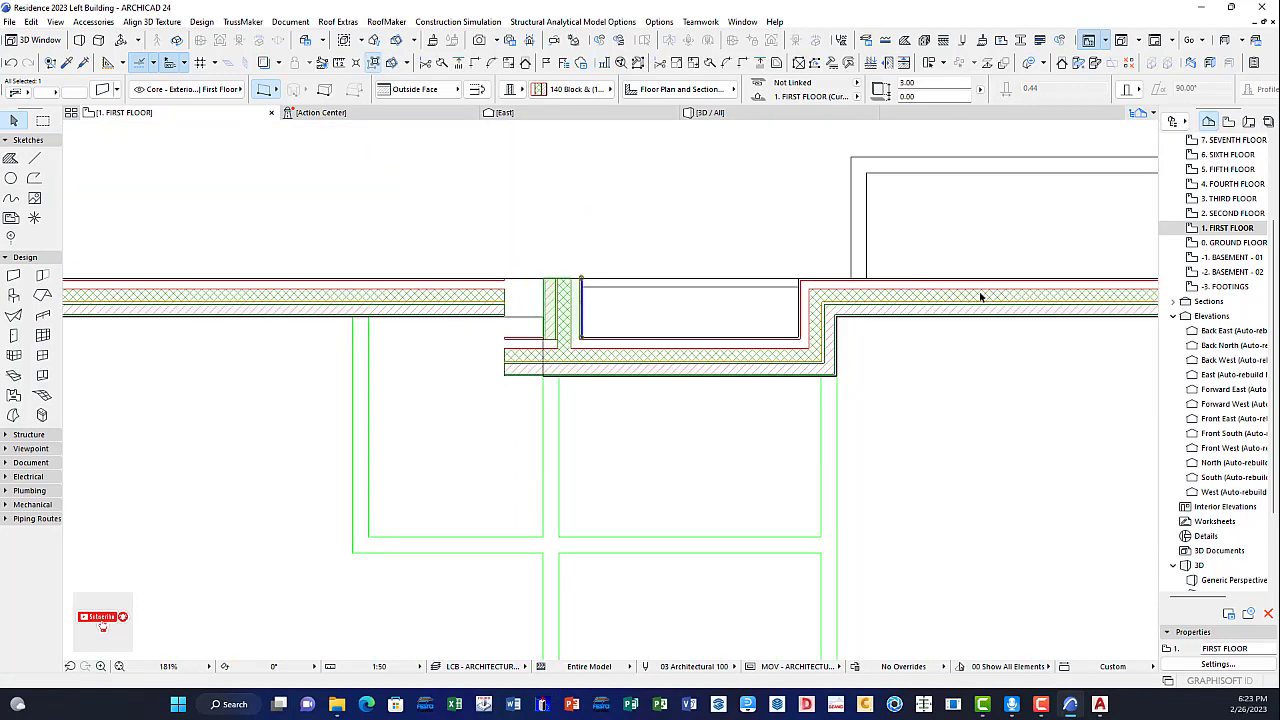
scroll(844, 280, "up", 3)
scroll(806, 352, "up", 2)
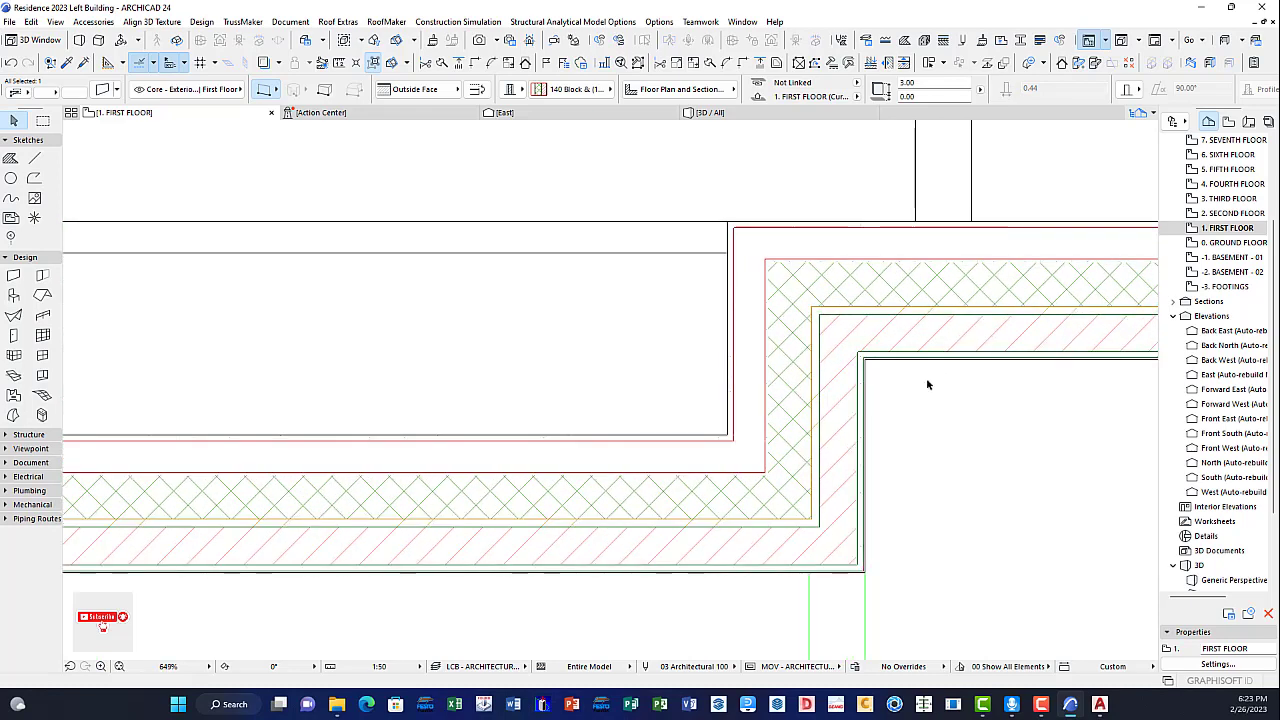
scroll(926, 383, "down", 5)
scroll(873, 355, "down", 3)
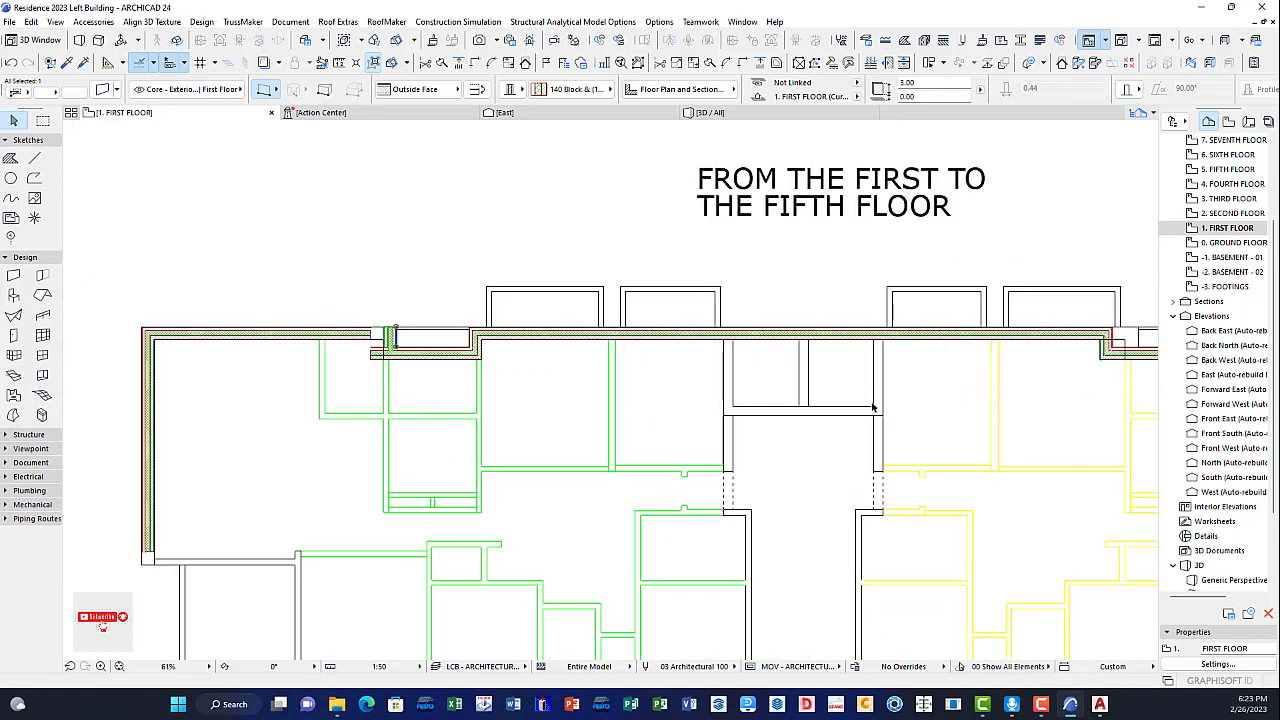
Step: Move the yellow apartment recess's short side wall nearer the central core horizontally onto the plan's recess edge line
middle_click_drag(1056, 386, 567, 410)
scroll(638, 366, "up", 6)
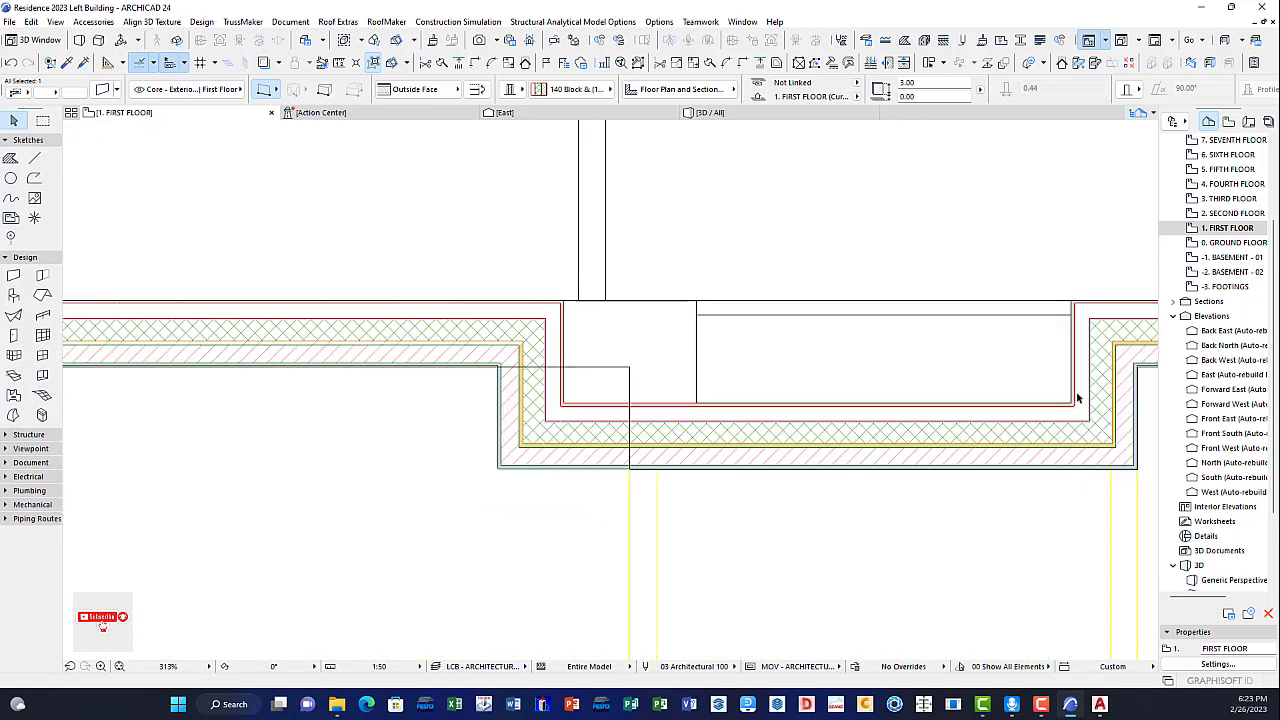
scroll(531, 381, "up", 1)
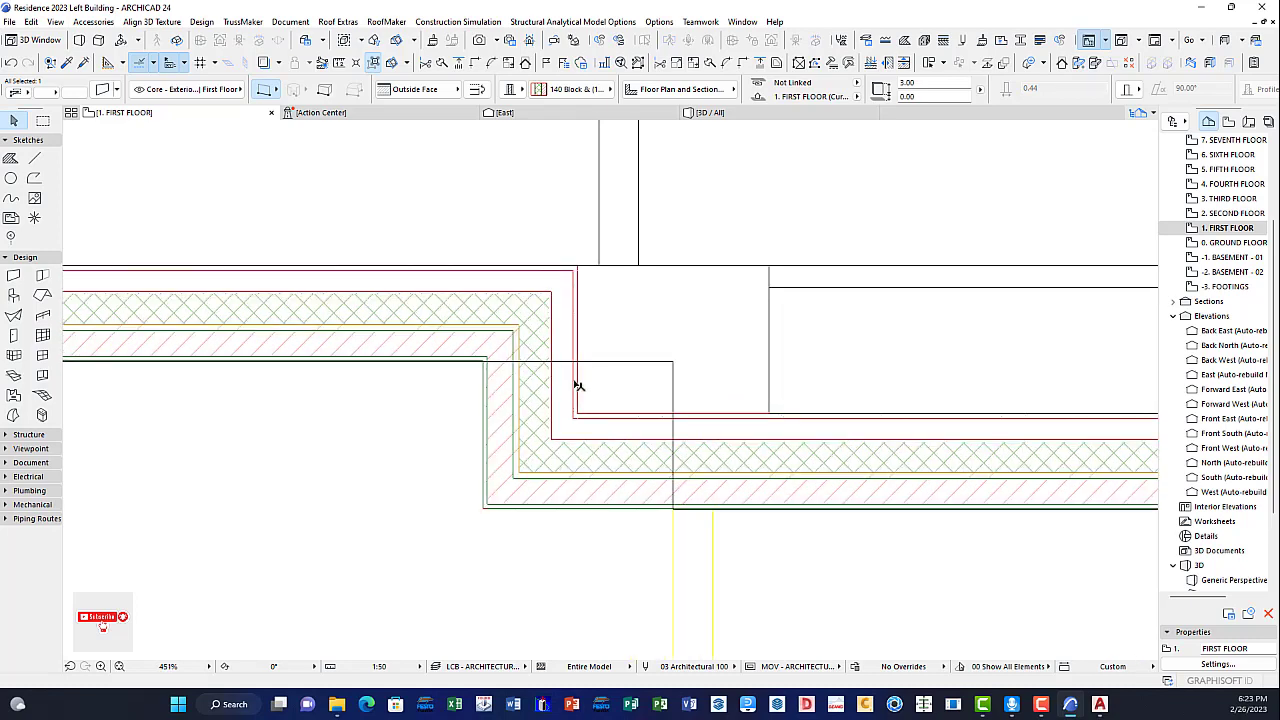
left_click(583, 360)
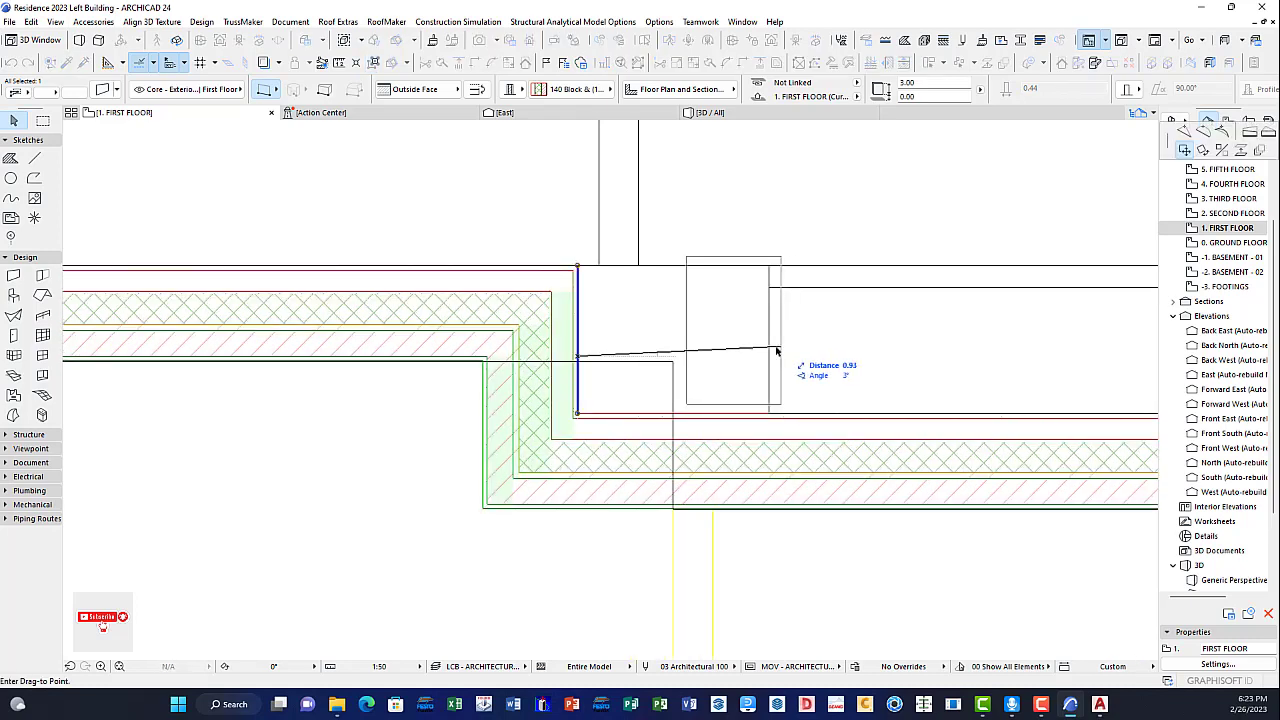
left_click(769, 357)
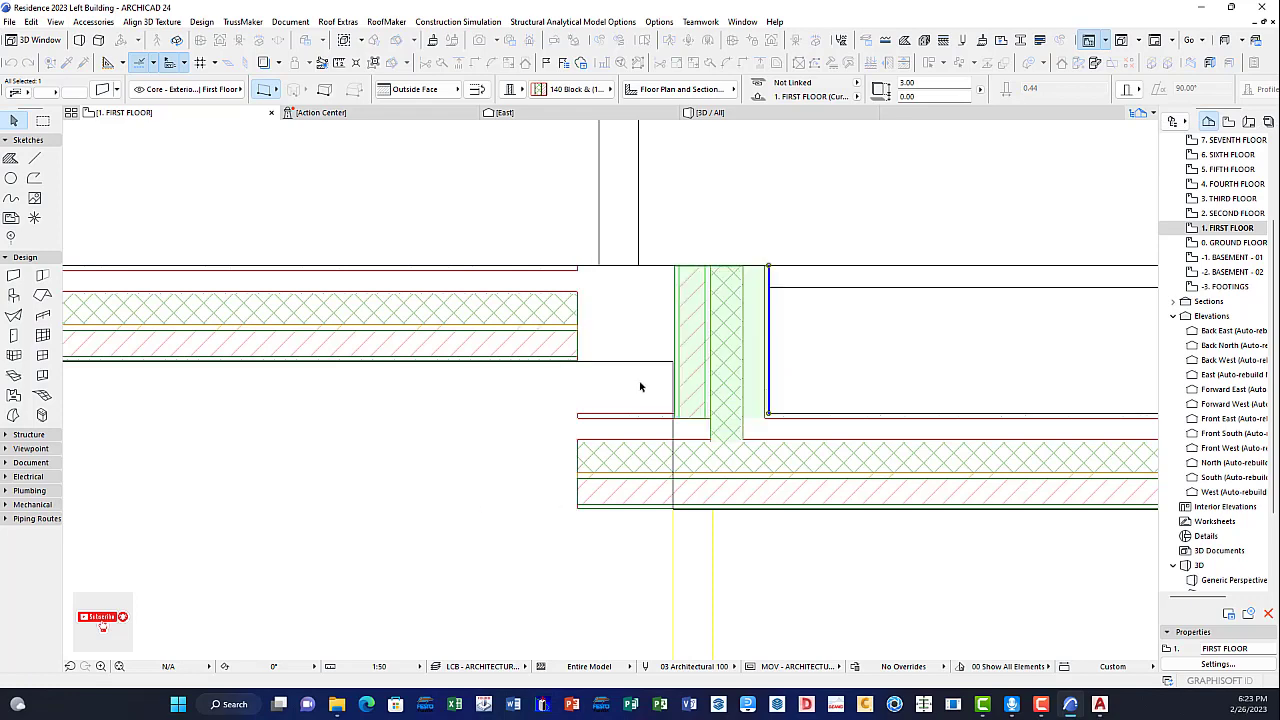
Step: Move the end exterior wall beside the yellow apartment outward onto the plan's outermost wall line
scroll(683, 385, "down", 4)
scroll(840, 406, "down", 3)
middle_click_drag(1130, 408, 690, 436)
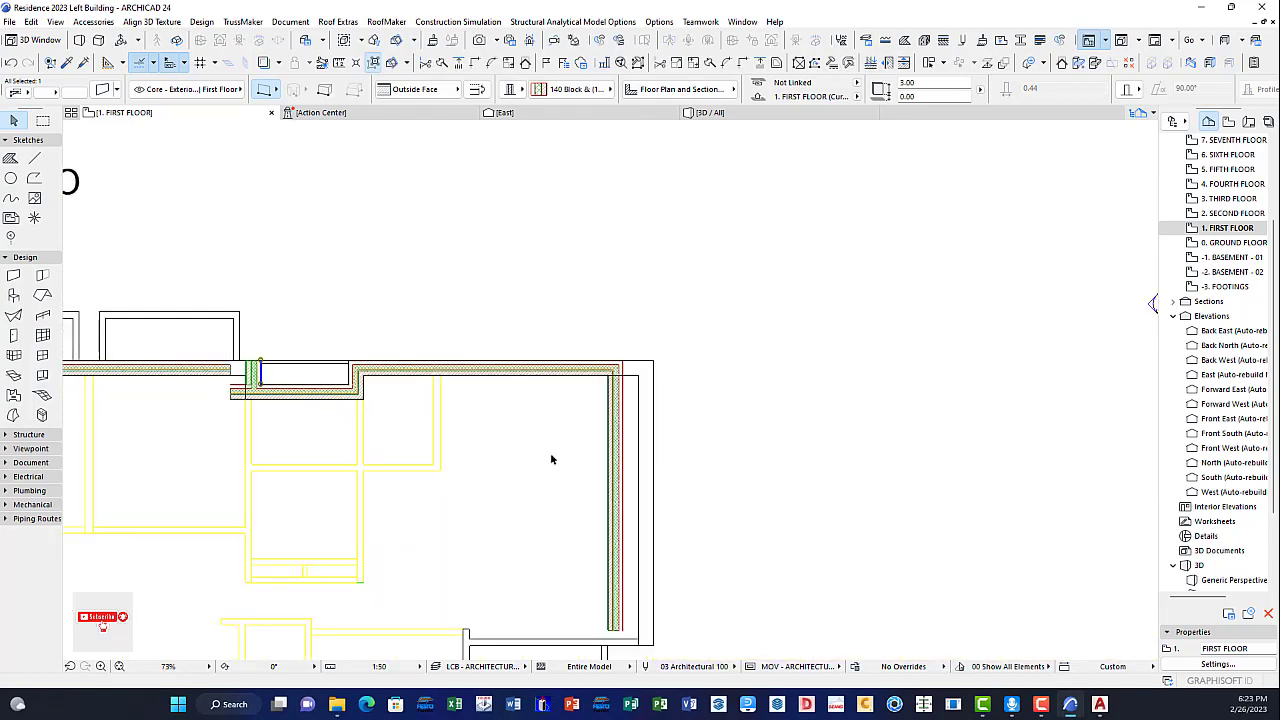
scroll(590, 463, "up", 5)
scroll(683, 468, "up", 5)
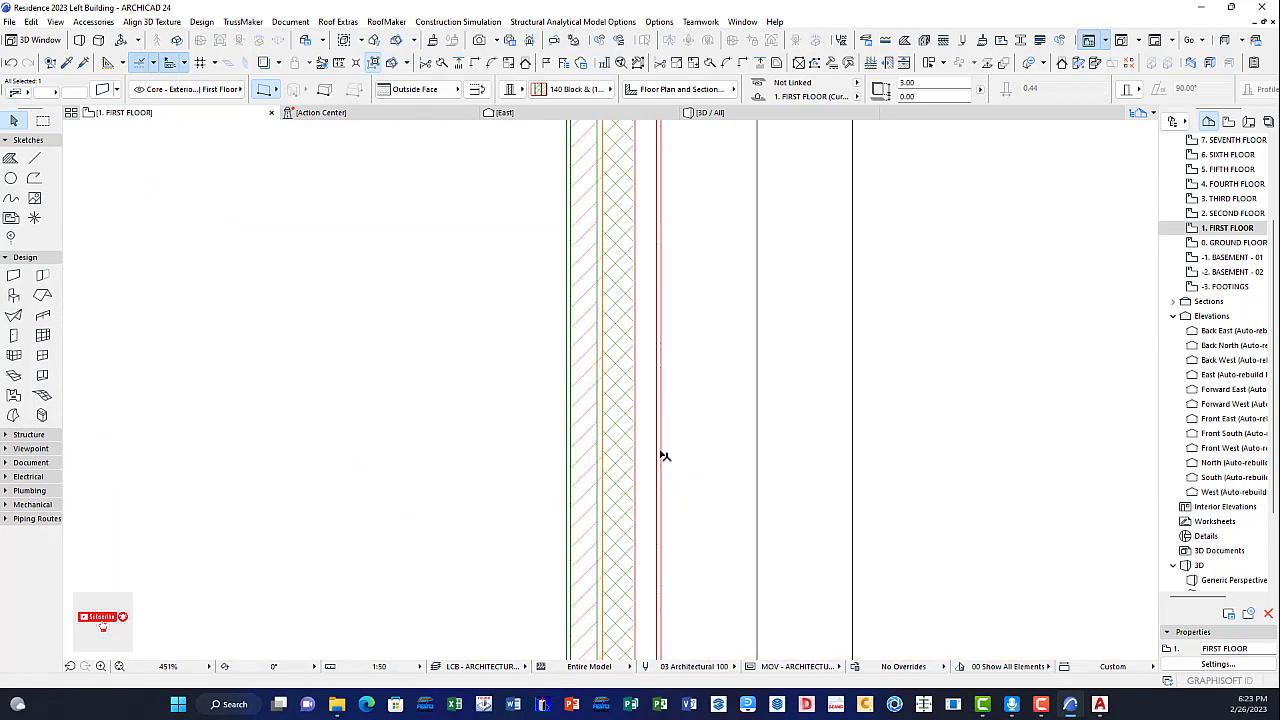
left_click(661, 452)
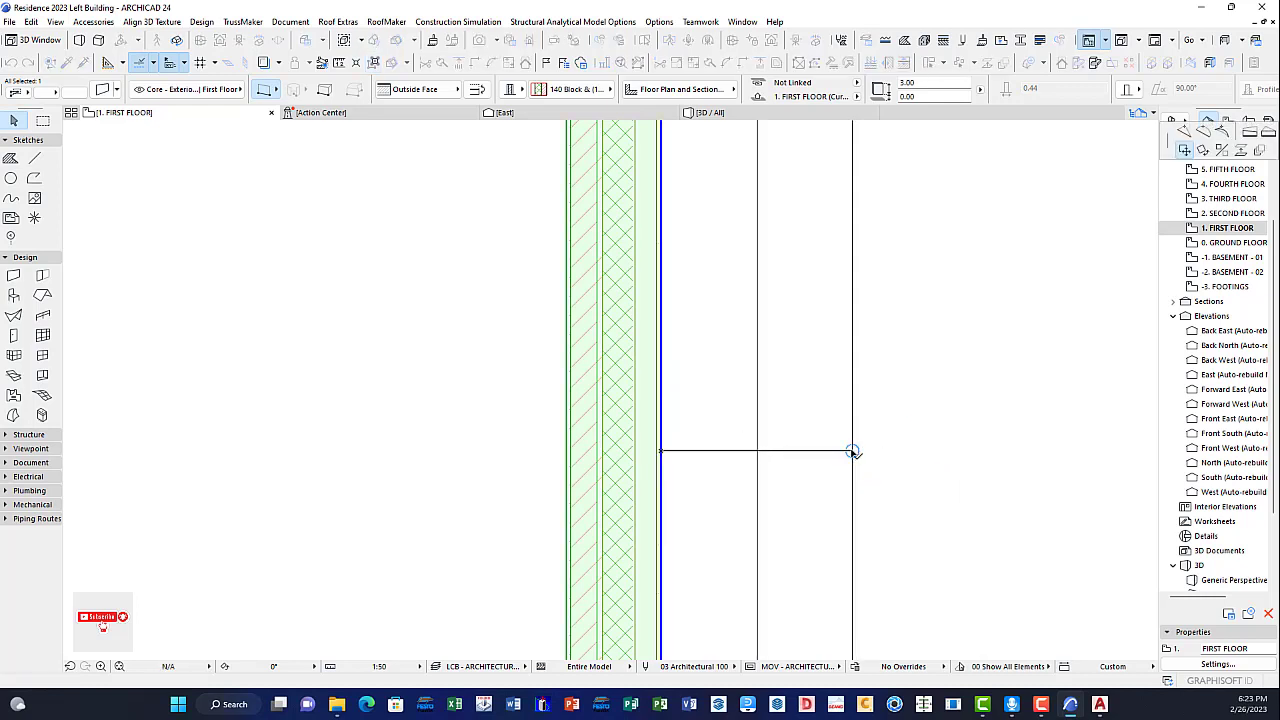
left_click(853, 451)
scroll(730, 405, "down", 8)
scroll(735, 405, "down", 3)
middle_click_drag(801, 416, 860, 414)
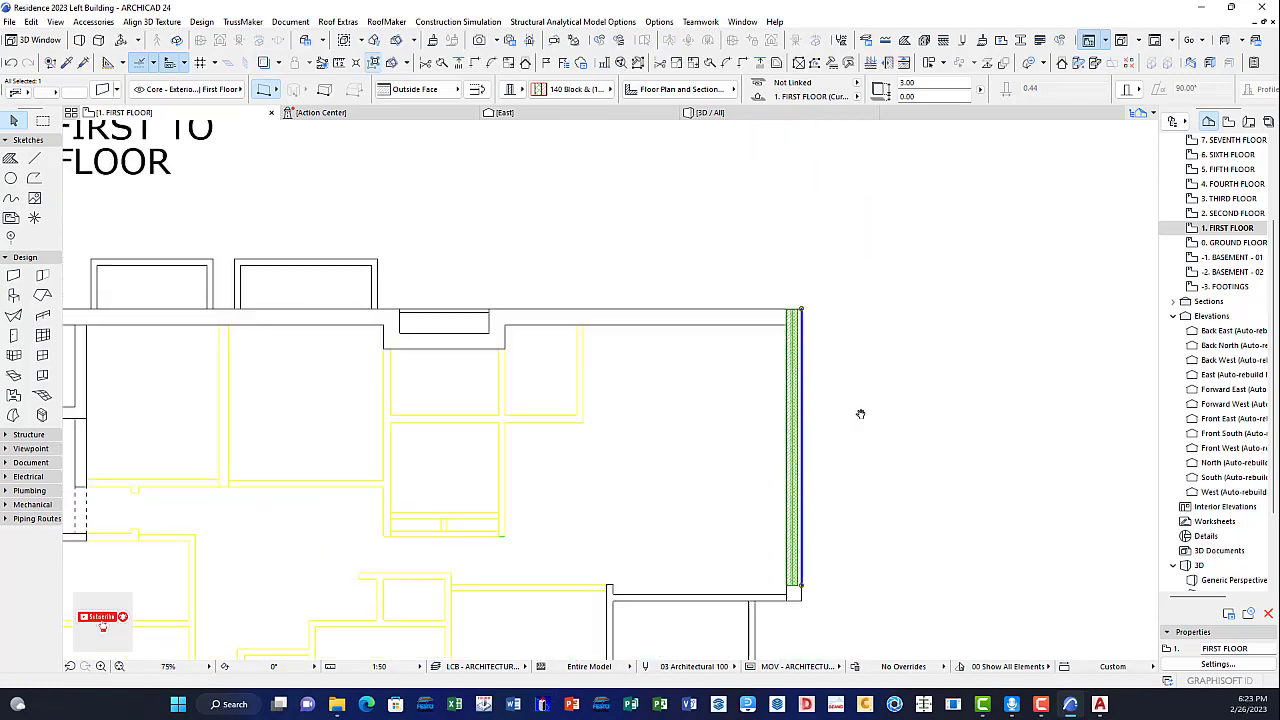
key("Escape")
Step: Intersect the yellow apartment's front exterior wall with the moved end wall to close their outer corner
scroll(777, 325, "up", 1)
scroll(768, 330, "up", 7)
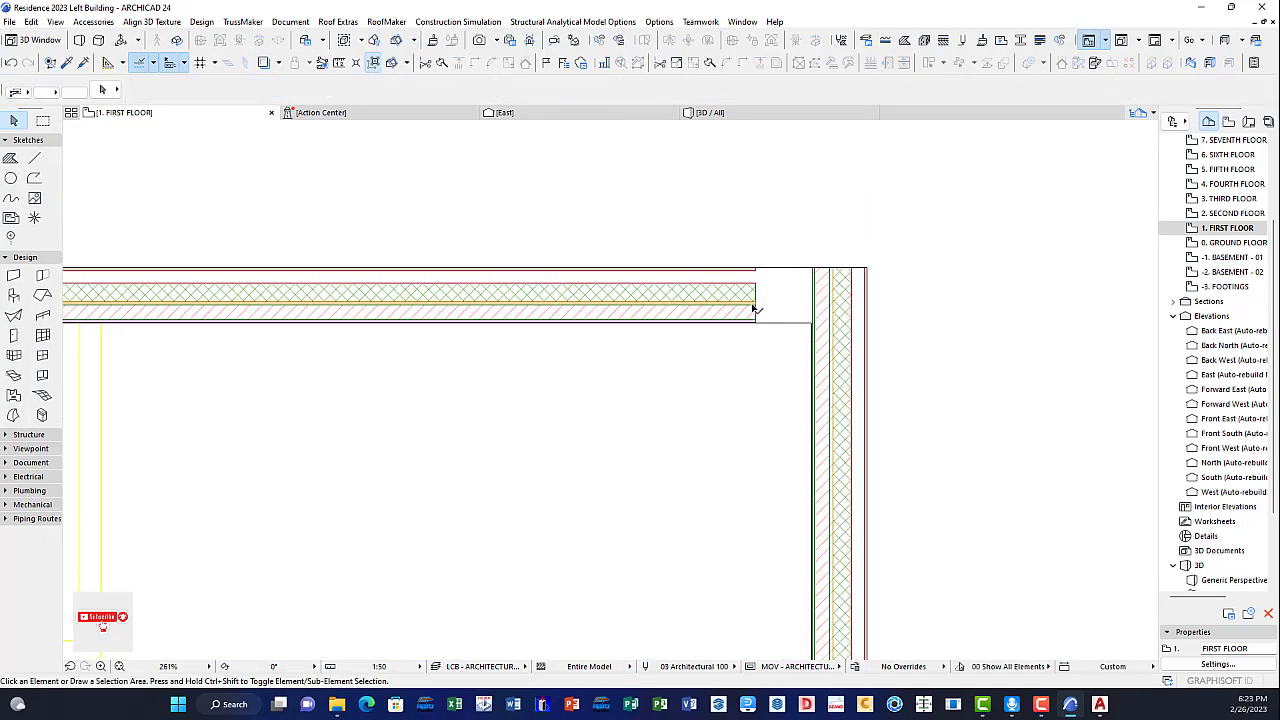
left_click(818, 298, "shift")
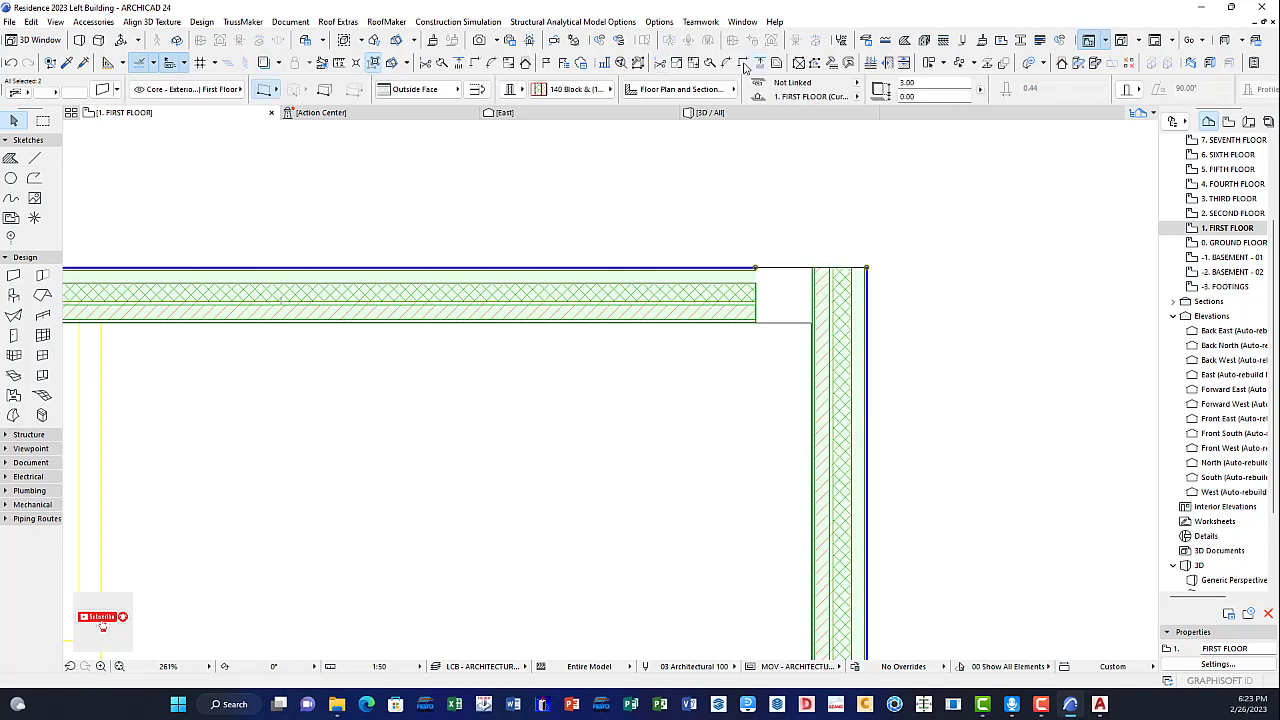
scroll(689, 300, "down", 9)
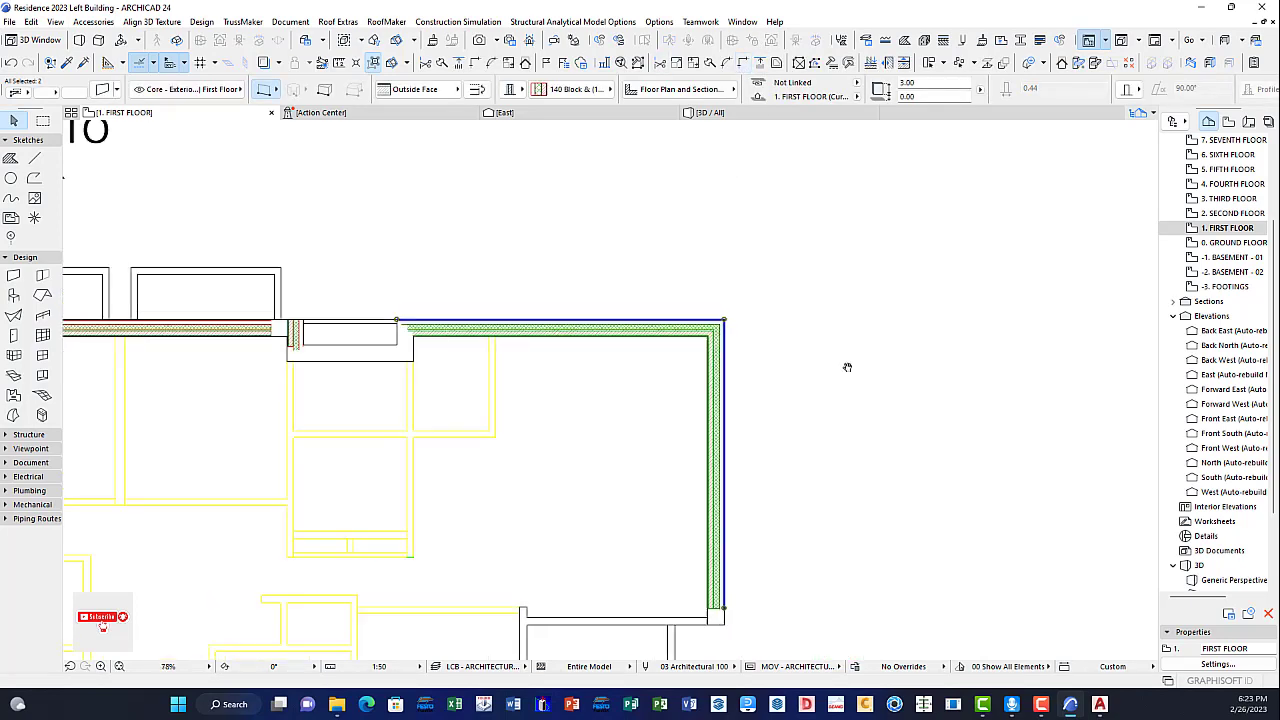
Step: Intersect the yellow apartment recess's moved side wall with its back wall, and the long exterior wall with that side wall
scroll(740, 343, "up", 10)
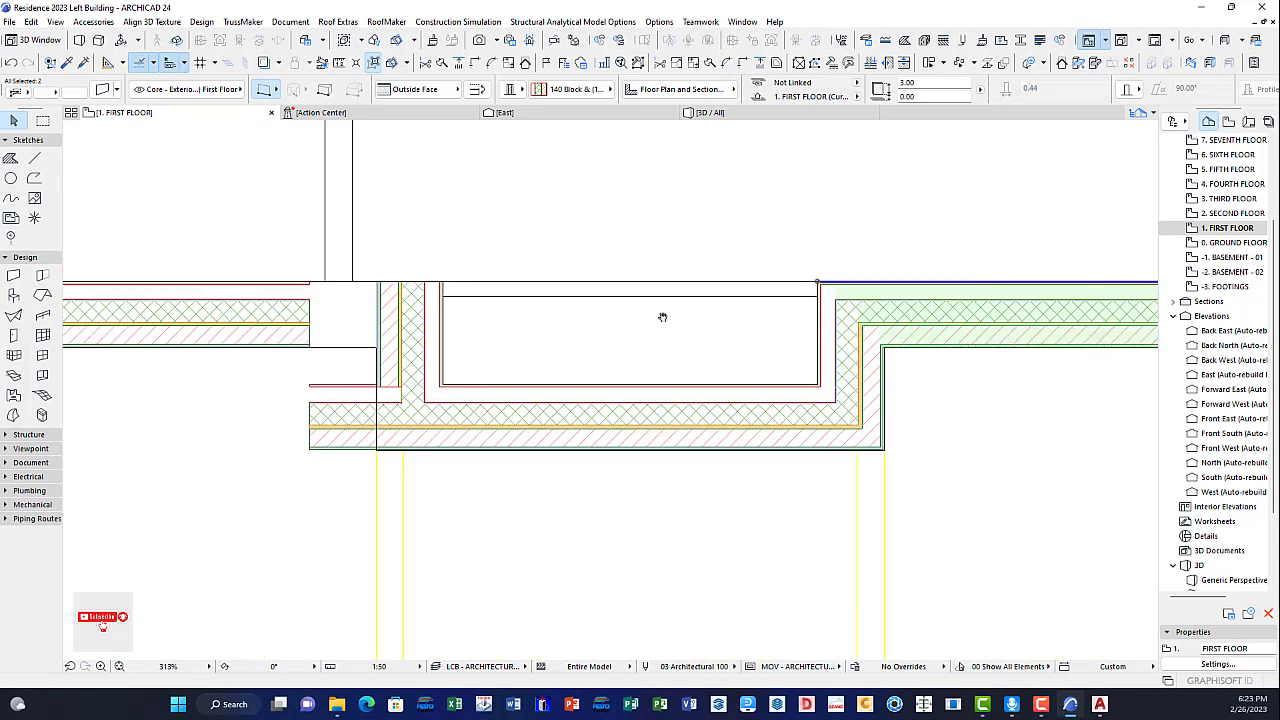
key("Escape")
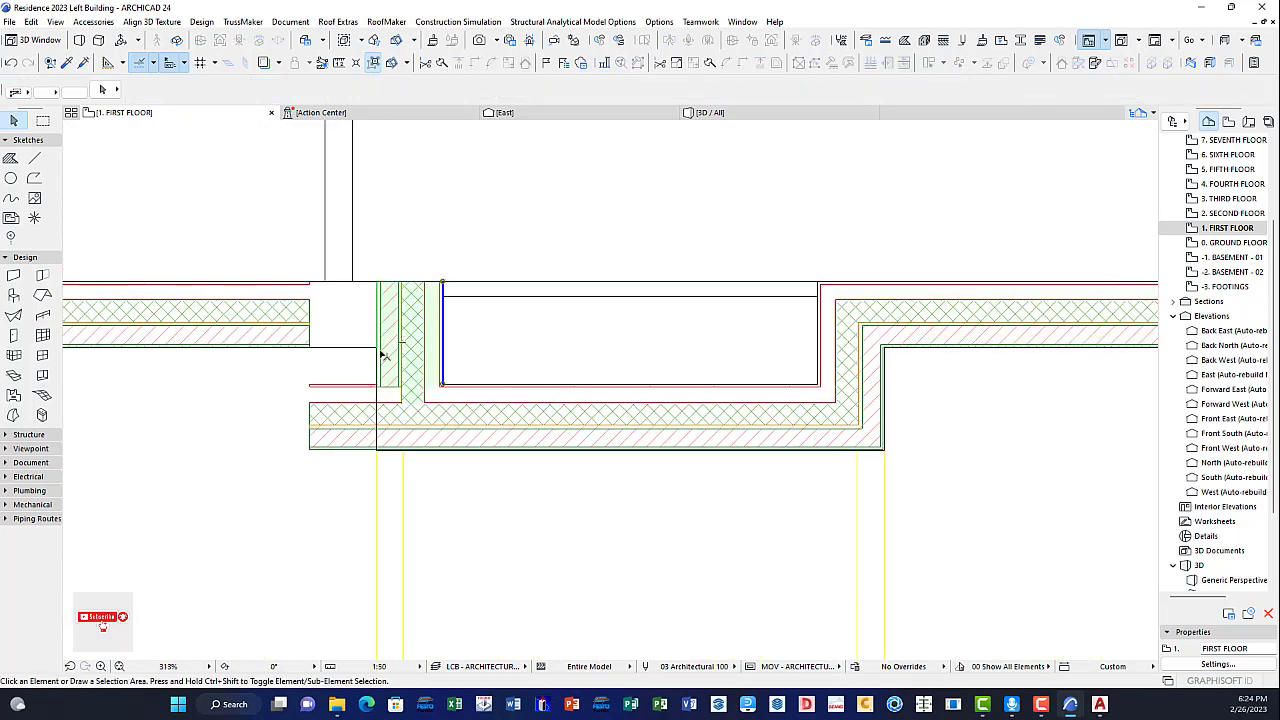
left_click(494, 450, "shift")
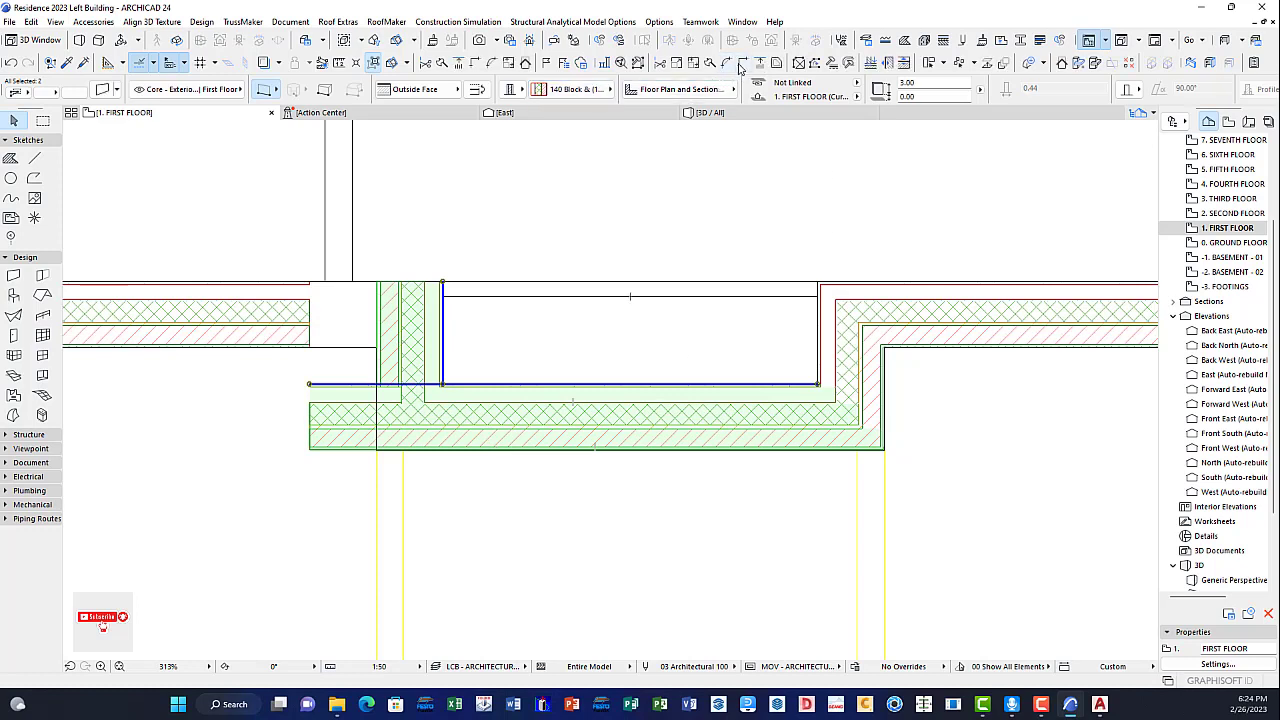
left_click(271, 362)
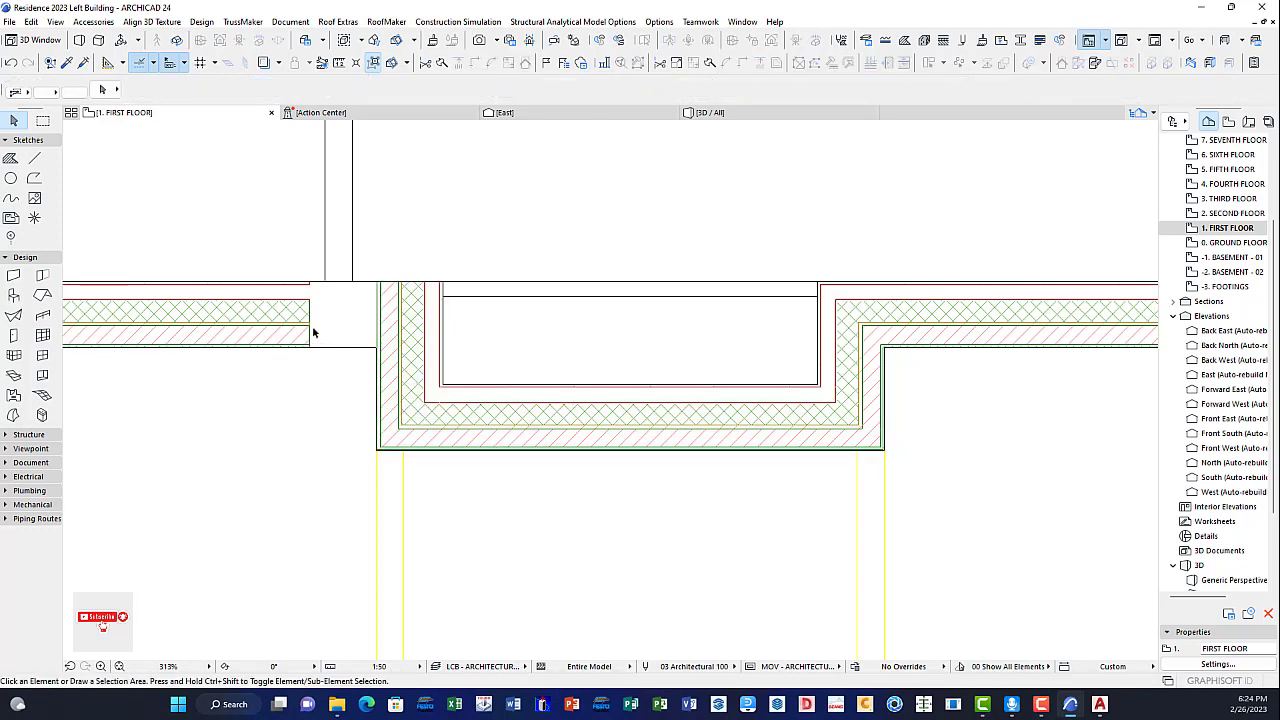
left_click(308, 334)
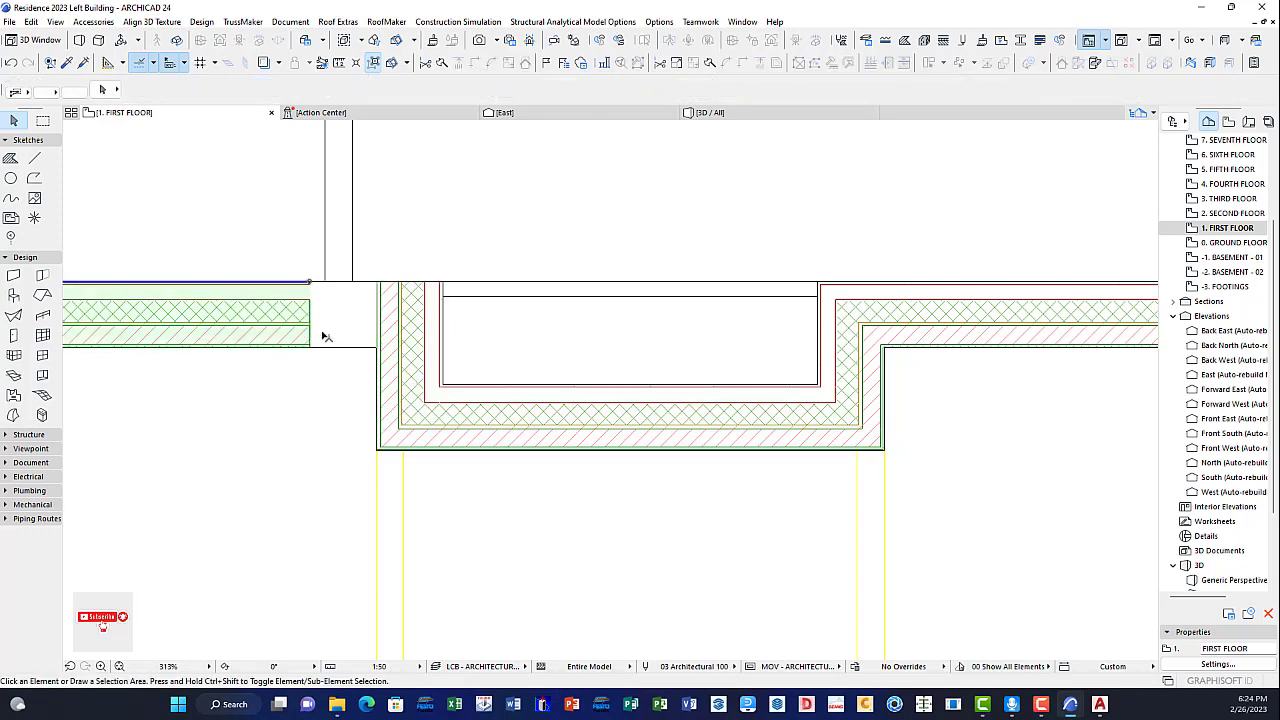
left_click(437, 320, "shift")
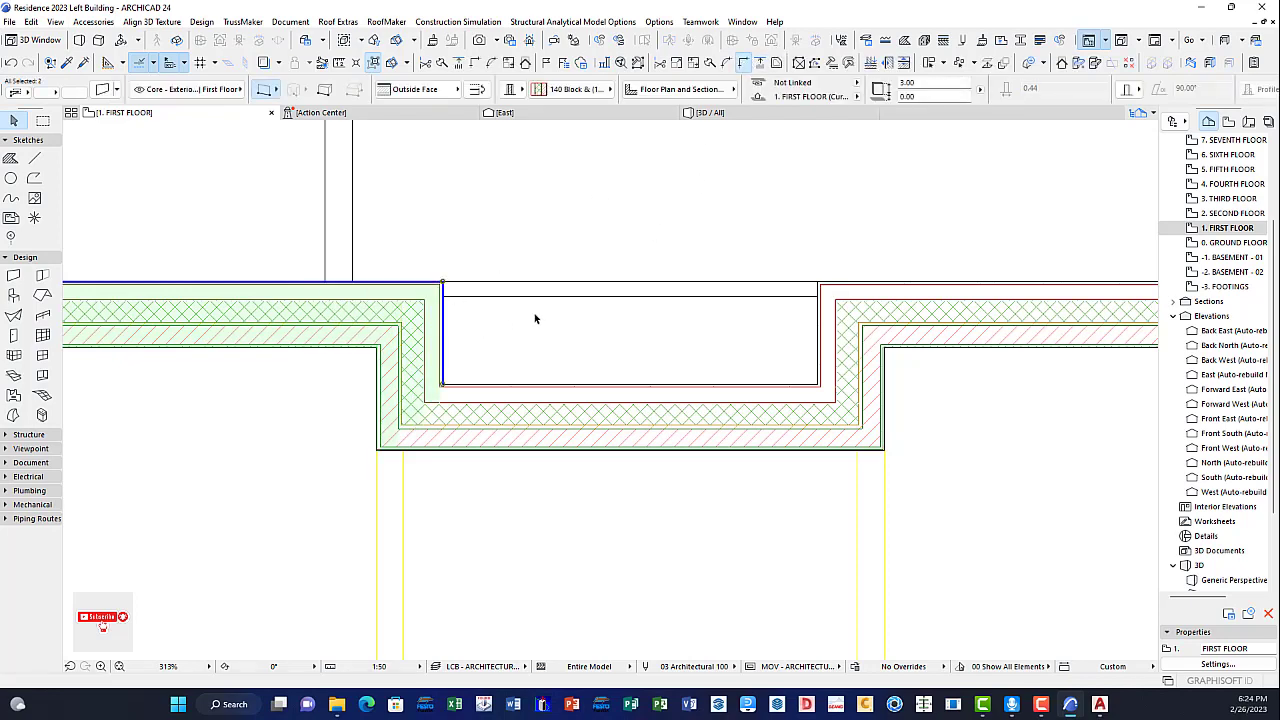
Step: Intersect the green apartment recess's outer side wall with its back wall to close their corner
scroll(530, 315, "down", 8)
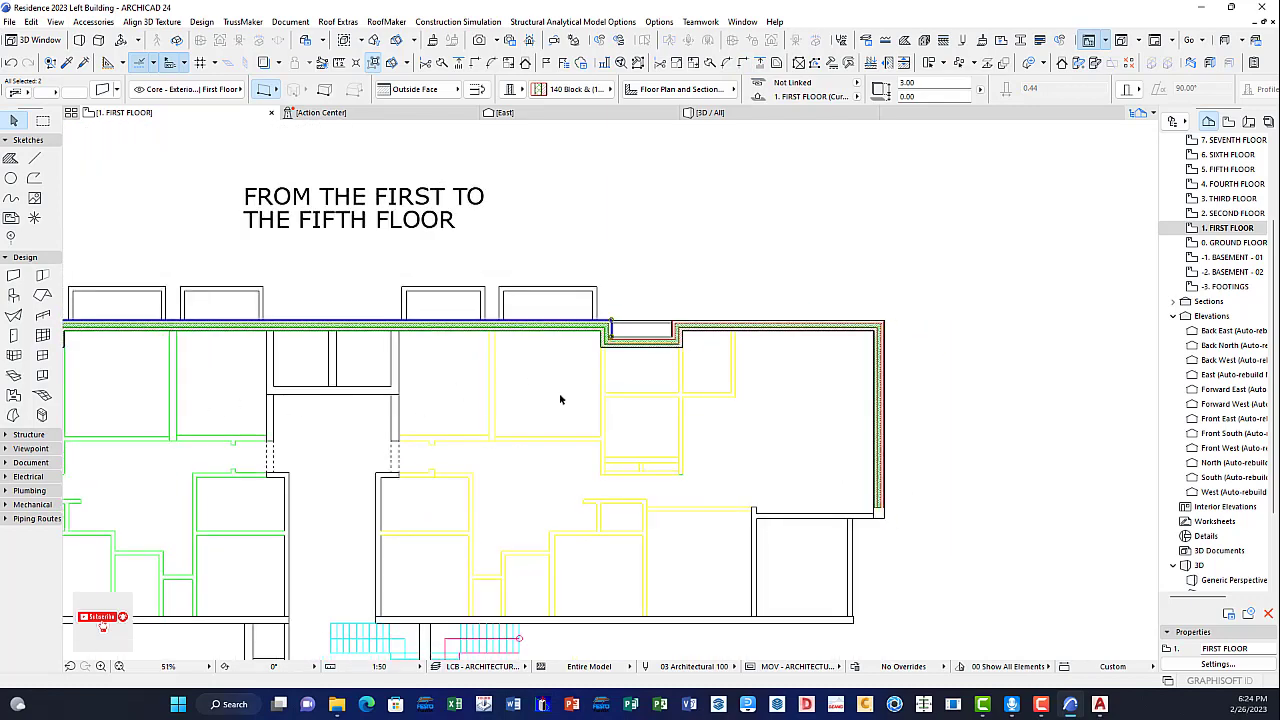
scroll(346, 360, "up", 9)
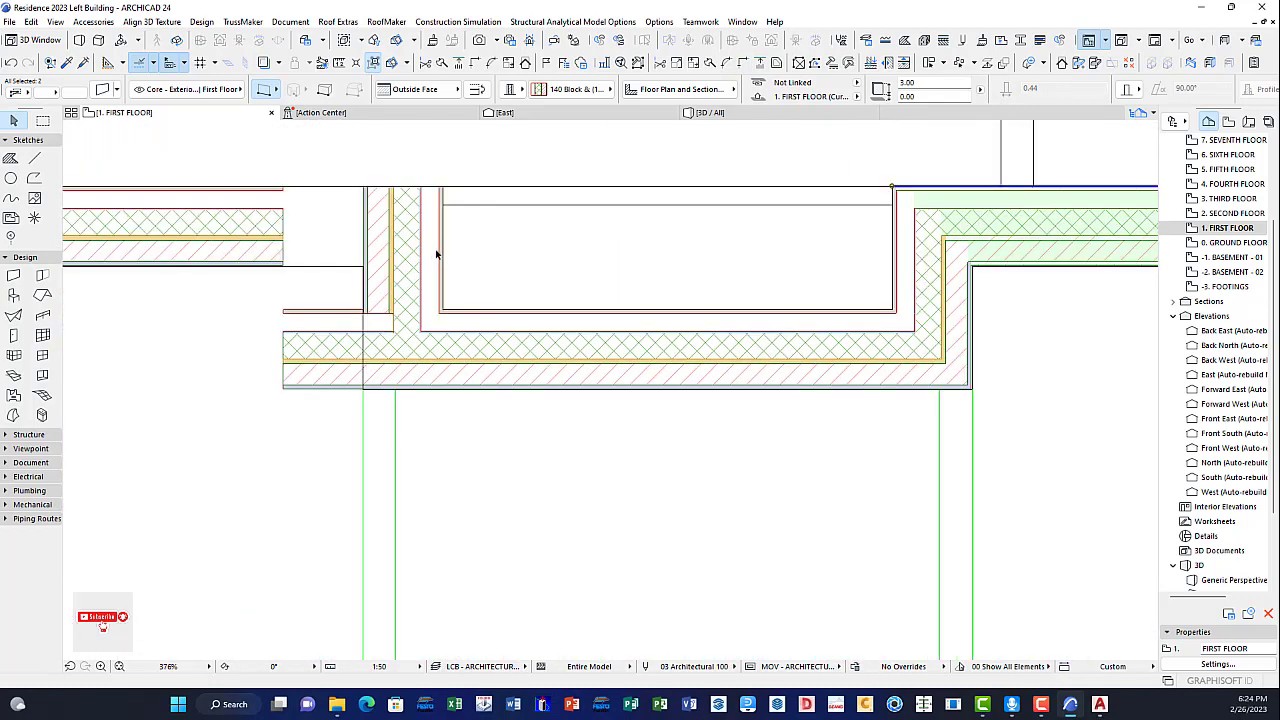
left_click(437, 253)
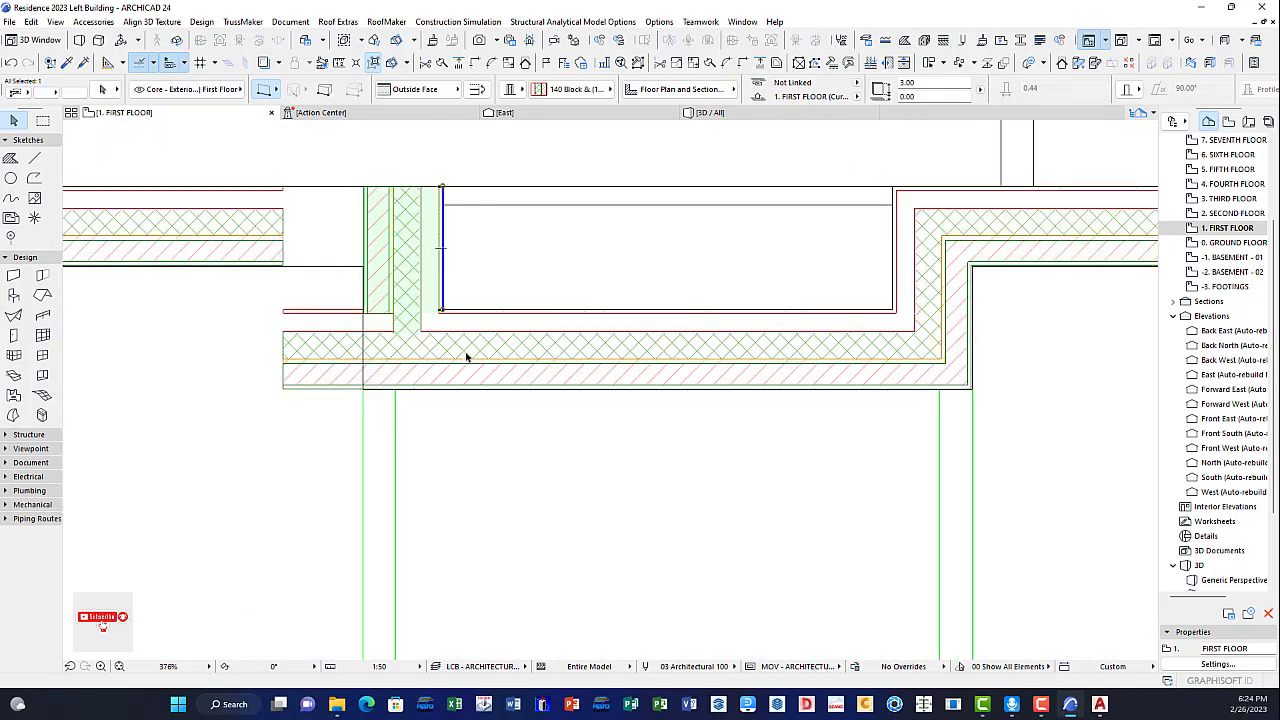
left_click(467, 362, "shift")
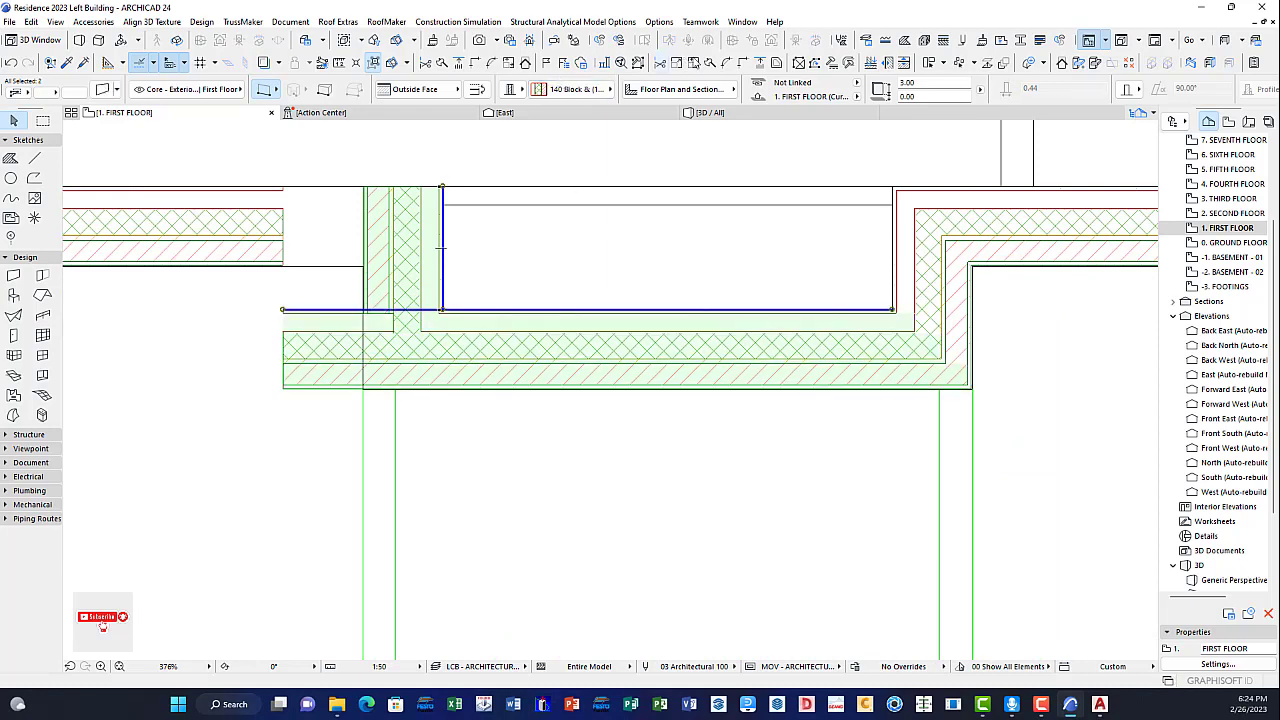
left_click(744, 66)
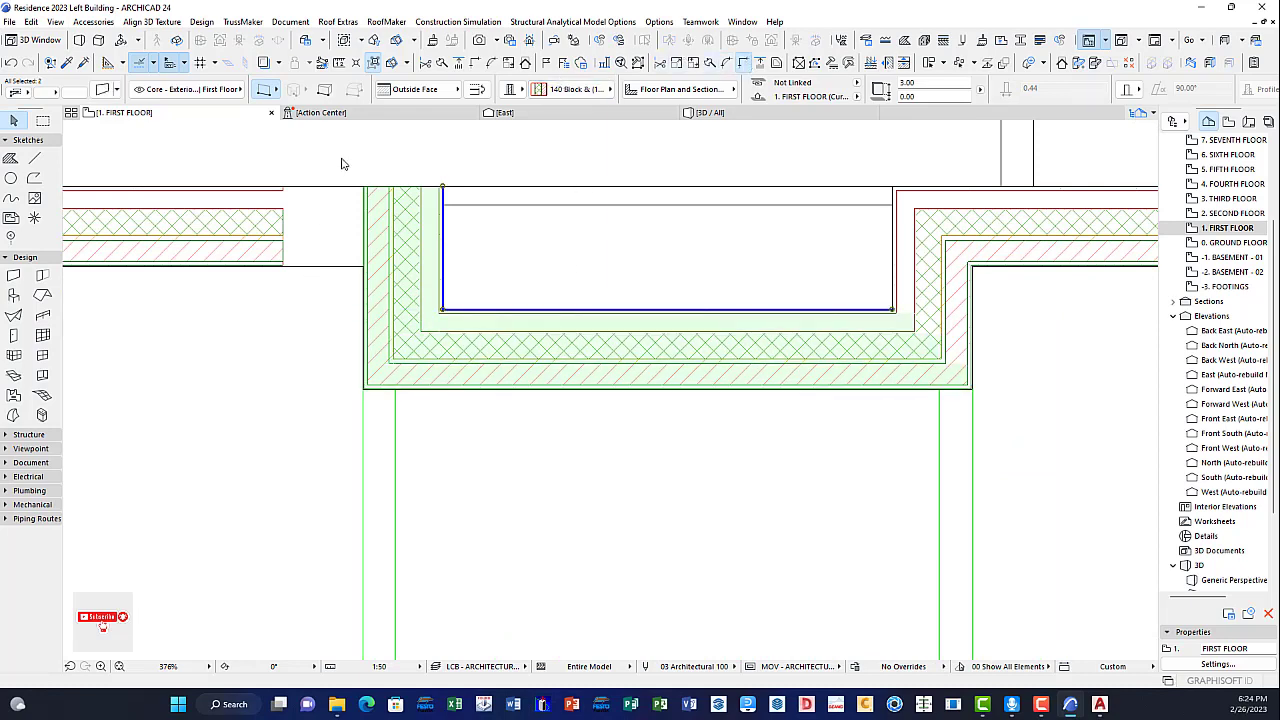
Step: Intersect the green apartment's end front exterior wall with the recess's adjoining side wall to close the gap between them
left_click(266, 278)
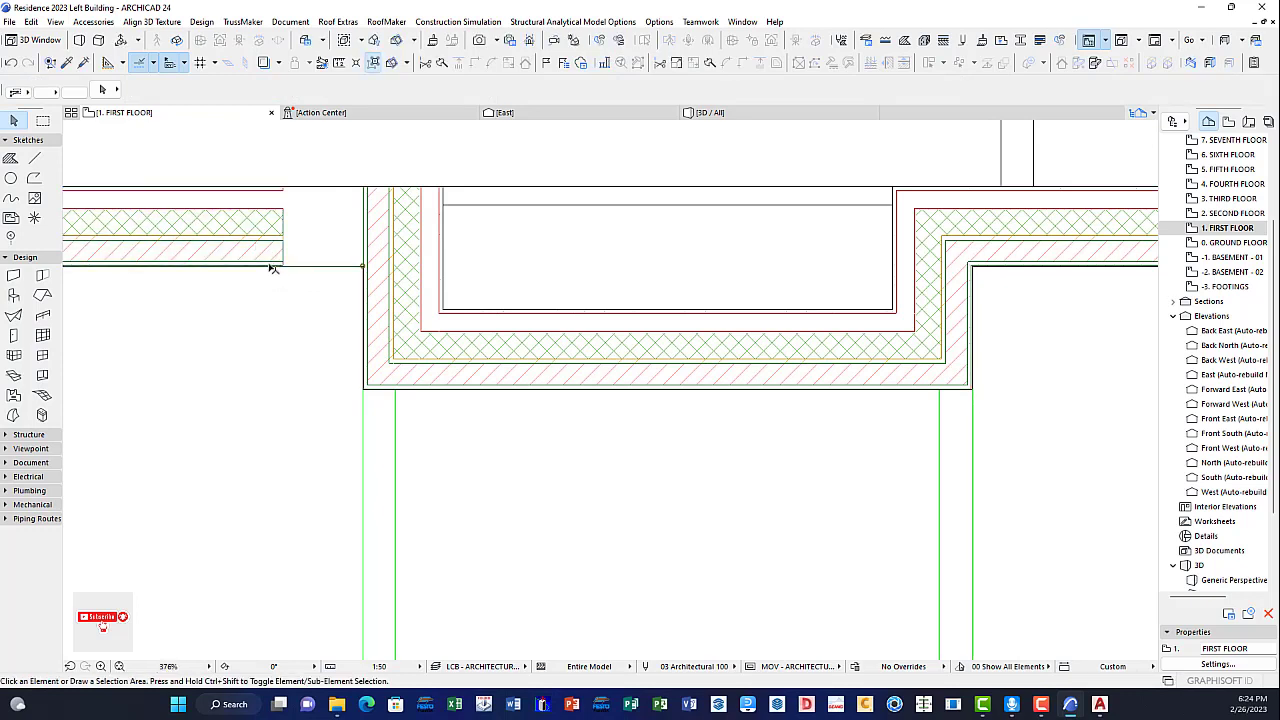
left_click(263, 267)
key("Escape")
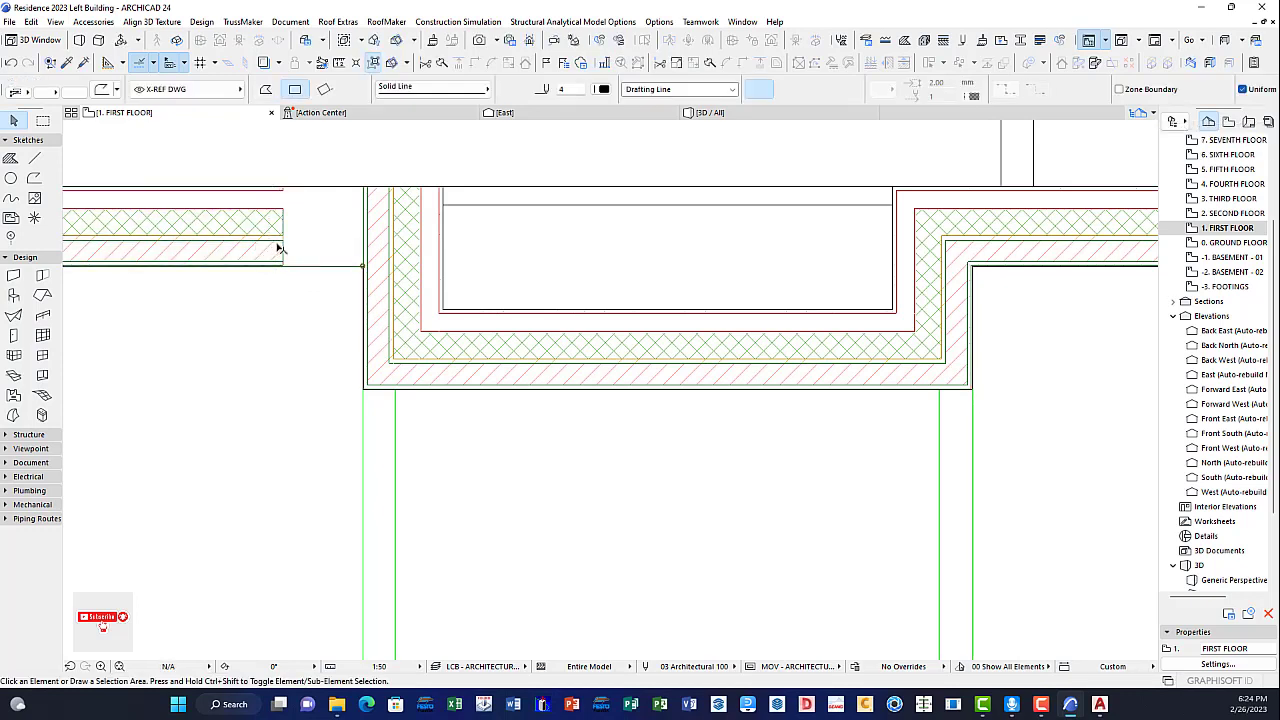
left_click(281, 241)
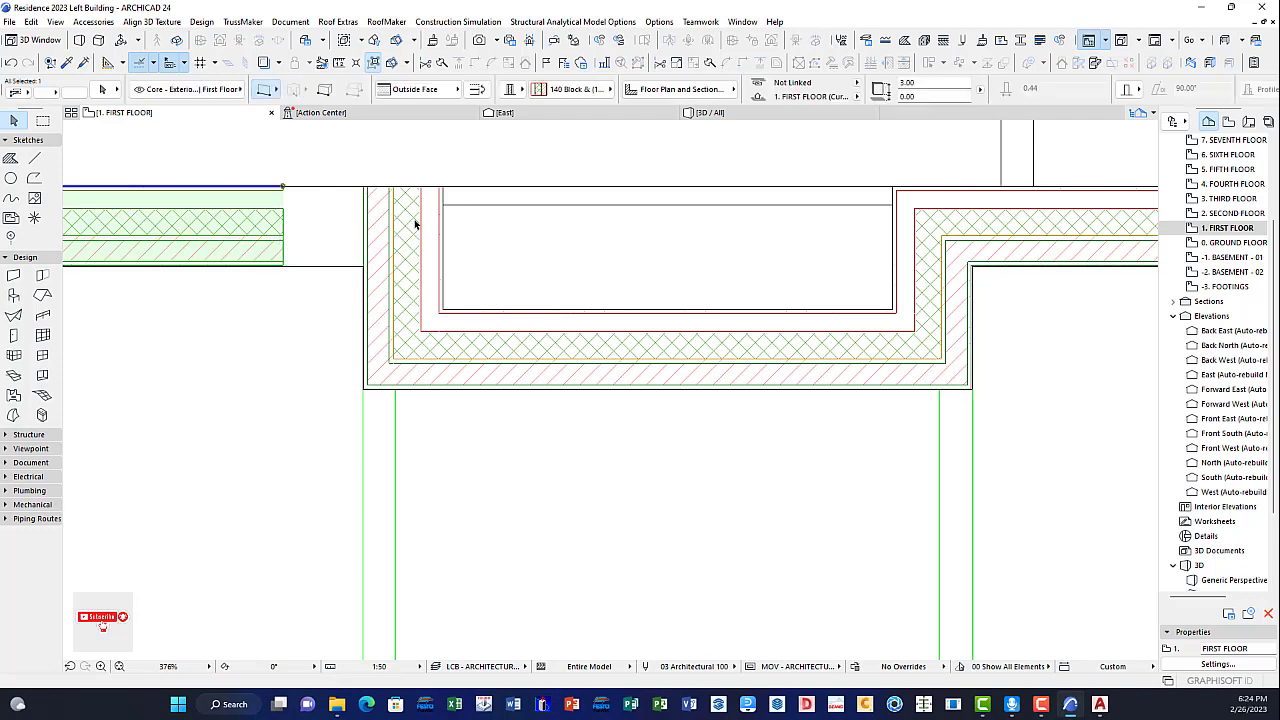
left_click(440, 231, "shift")
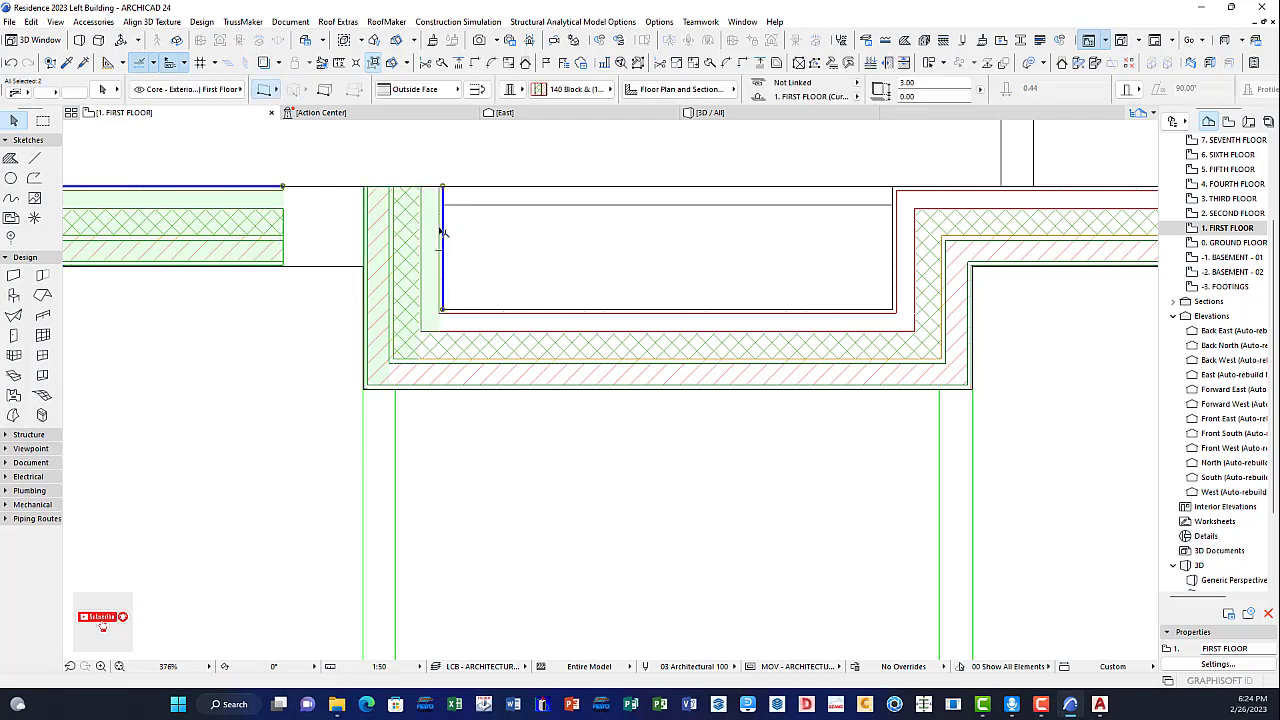
left_click(745, 66)
scroll(624, 293, "down", 2)
scroll(660, 272, "down", 1)
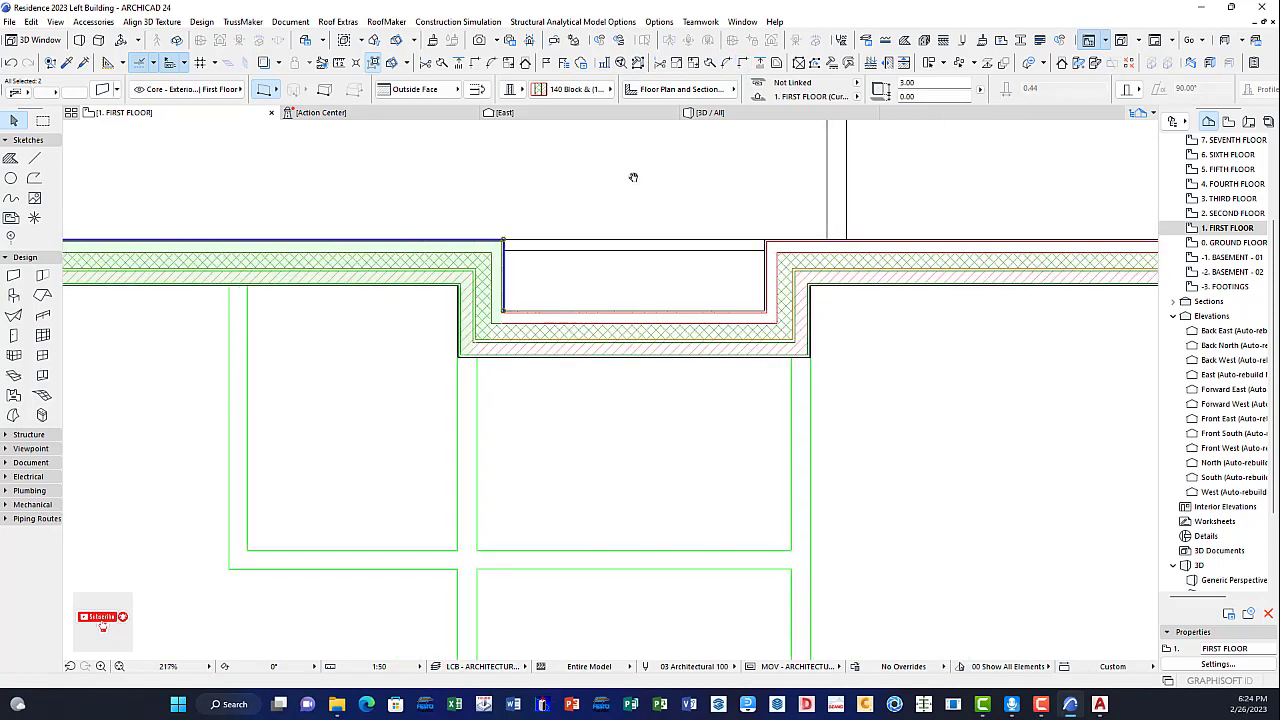
scroll(476, 262, "up", 3)
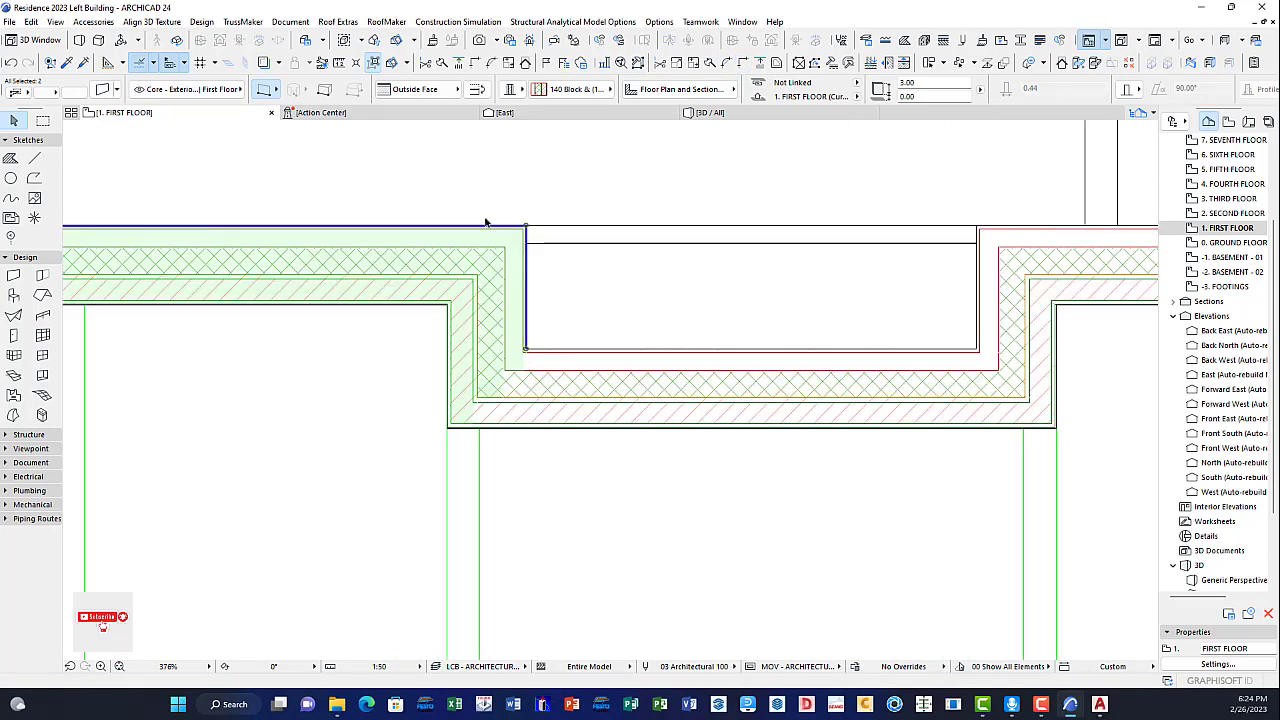
key("Escape")
Step: Examine the corner joins and composite layers around the green apartment's recess up close
scroll(443, 229, "up", 1)
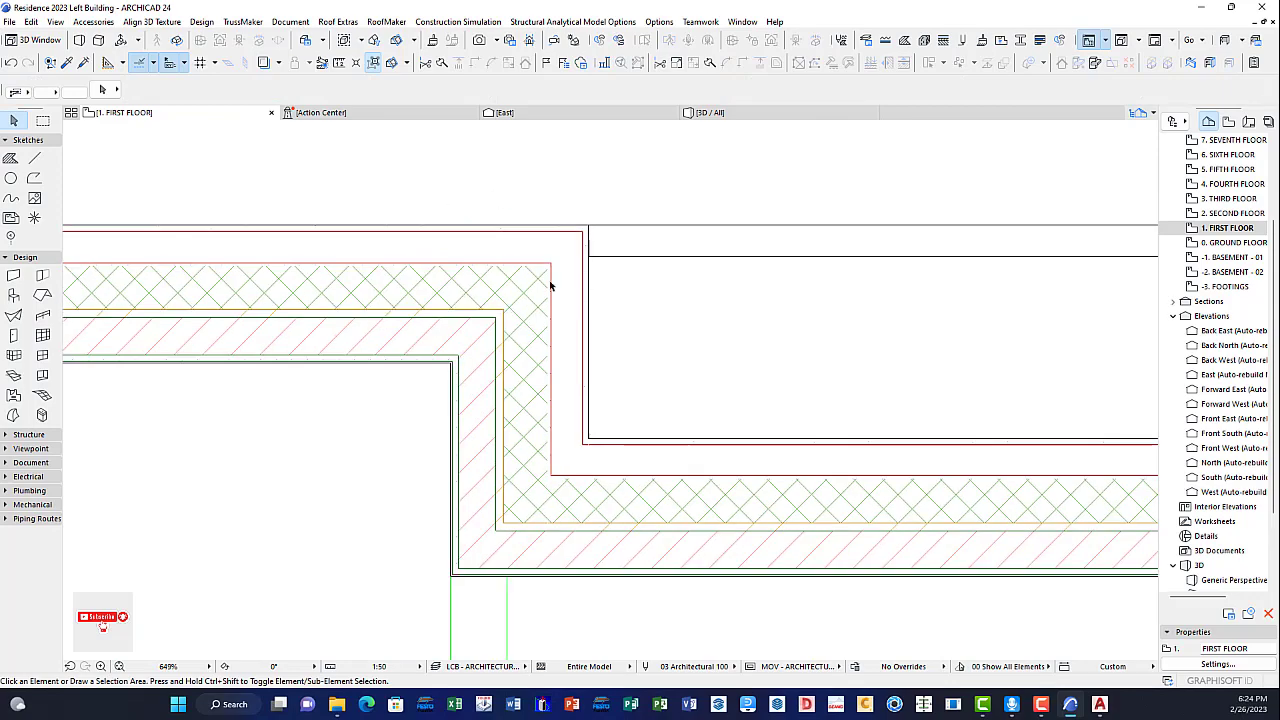
scroll(477, 303, "up", 1)
scroll(478, 305, "down", 3)
scroll(763, 414, "up", 3)
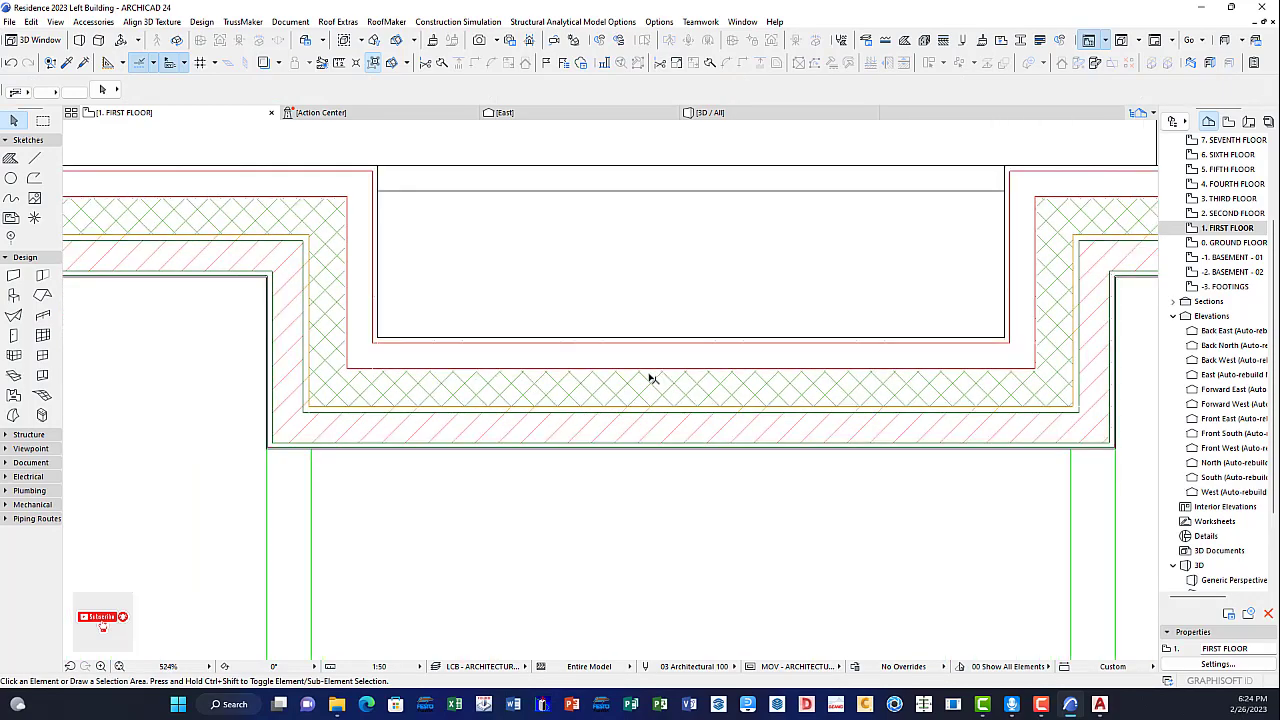
scroll(650, 377, "up", 3)
scroll(643, 375, "down", 8)
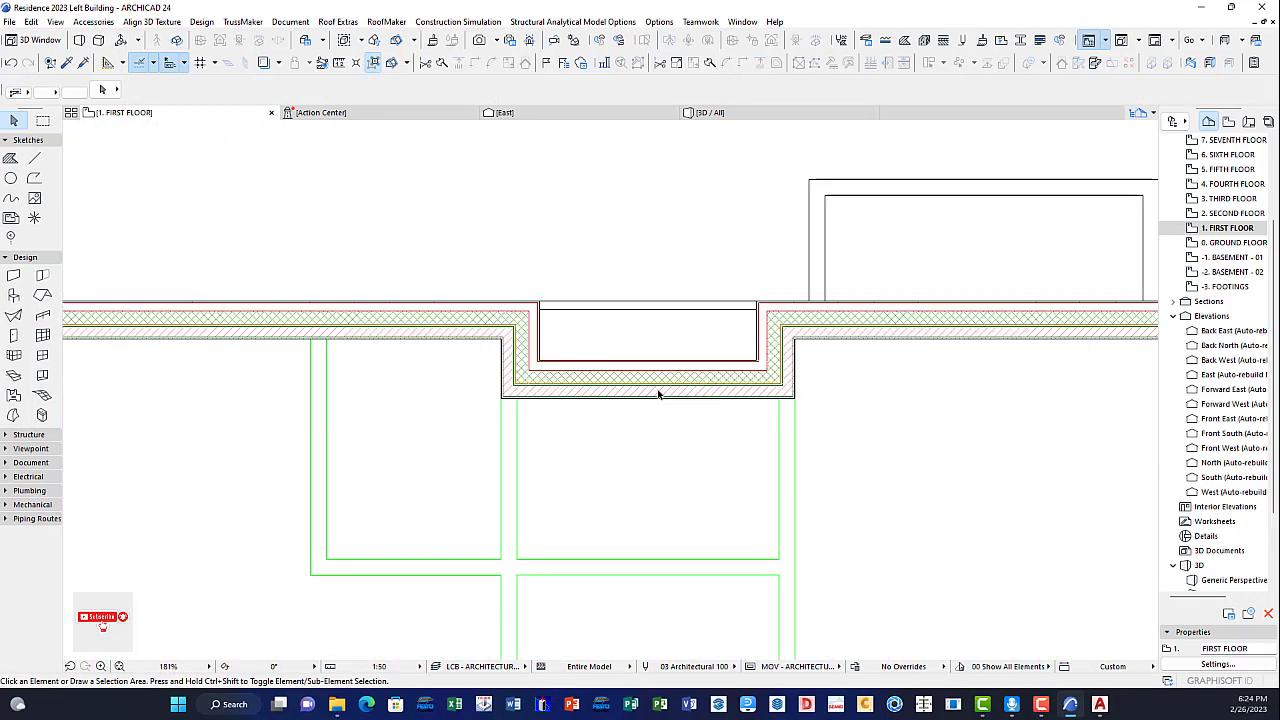
scroll(657, 388, "down", 1)
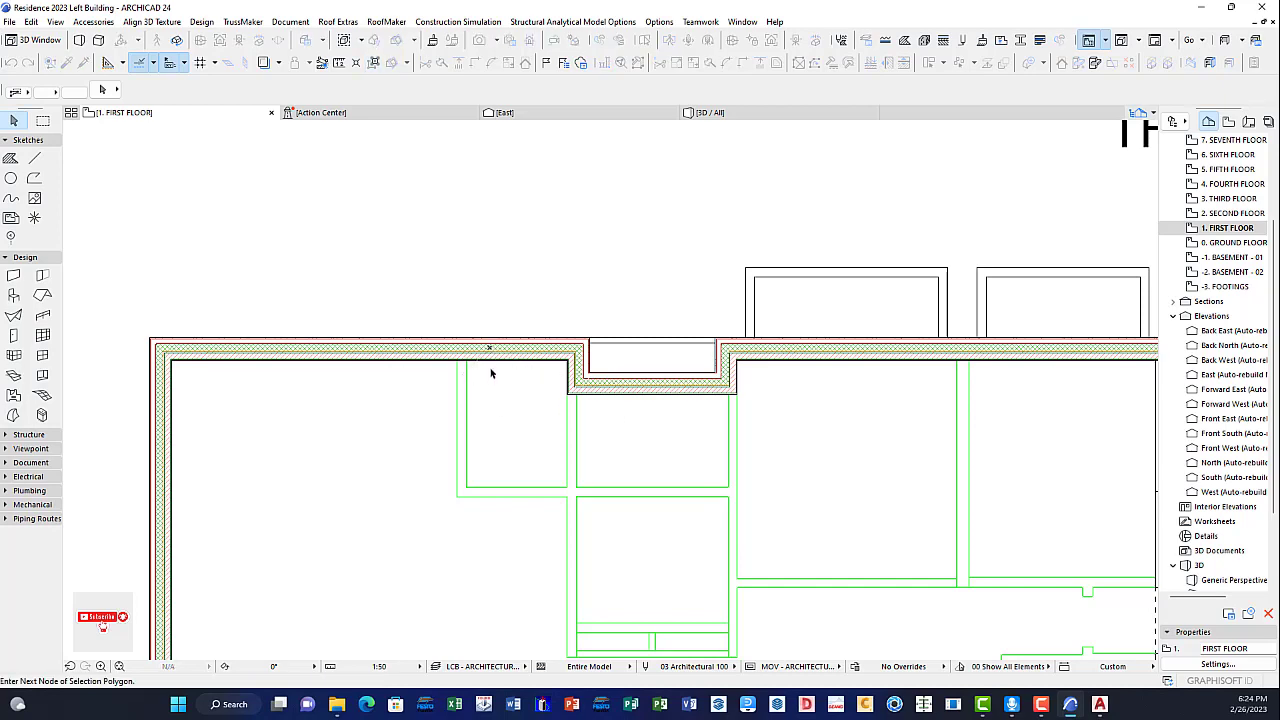
Step: Select the green apartment's end front exterior wall and review its reference line location options
left_click(505, 360)
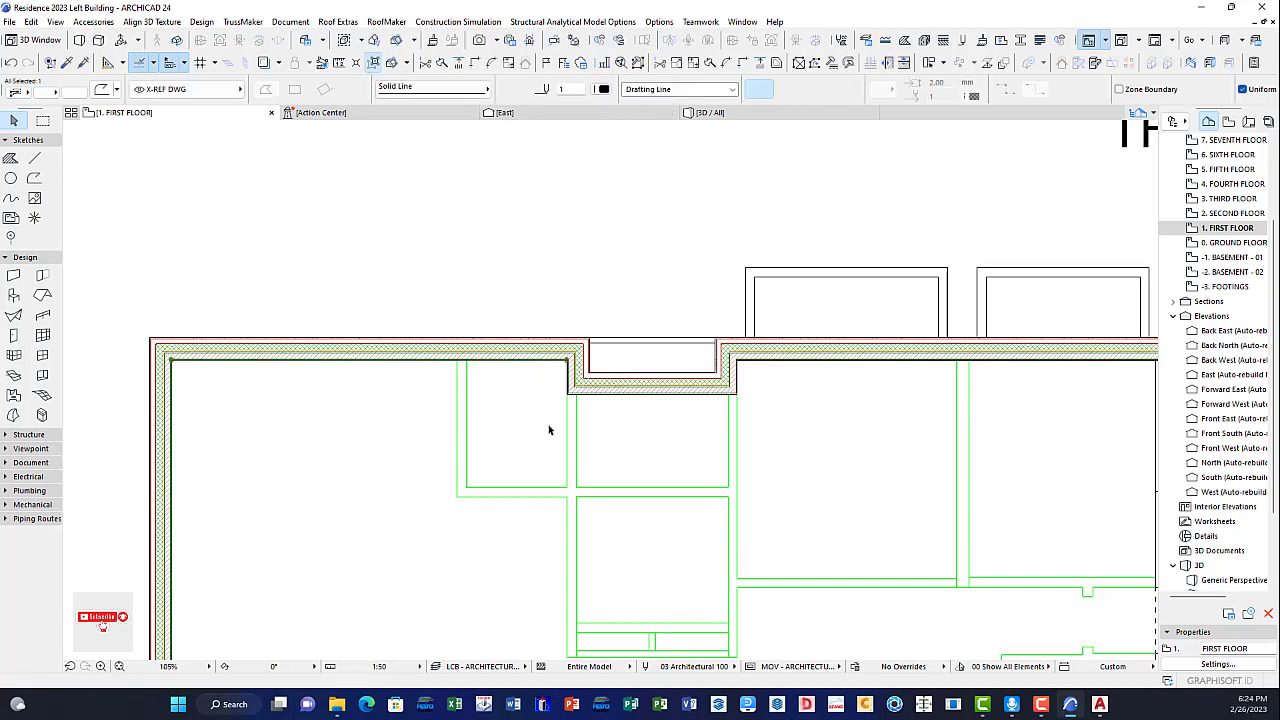
scroll(535, 360, "up", 4)
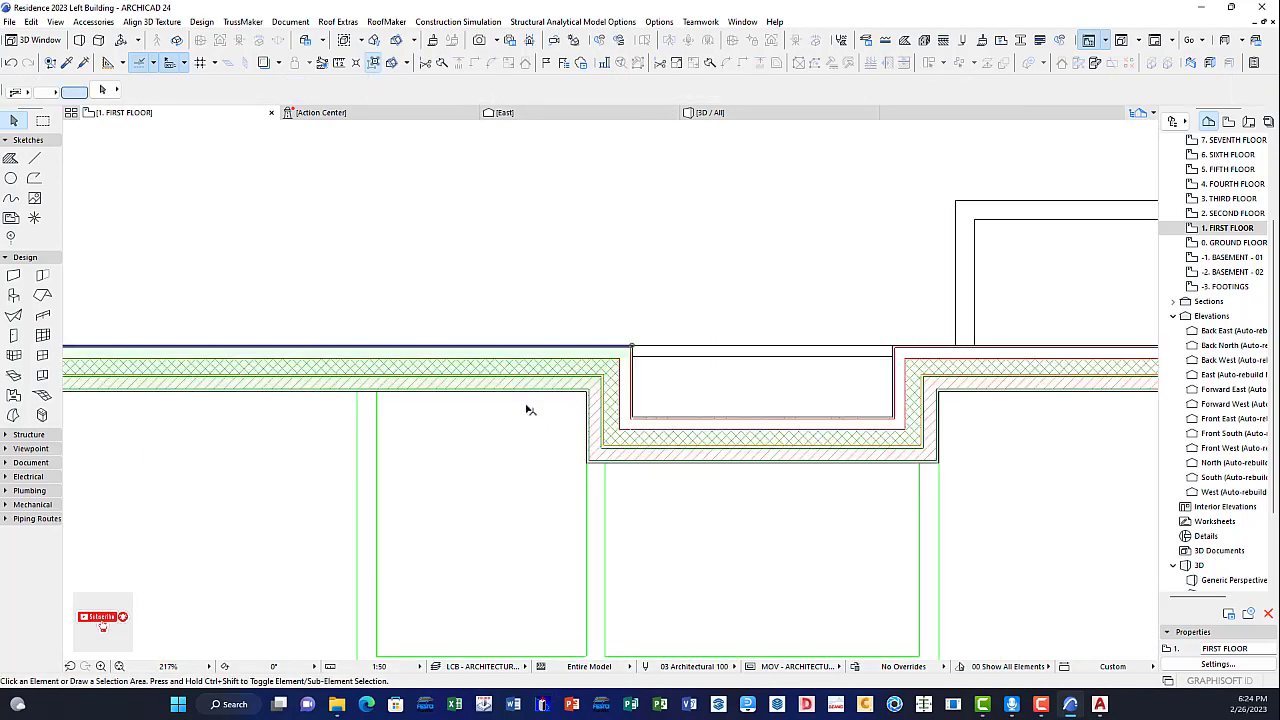
left_click(415, 90)
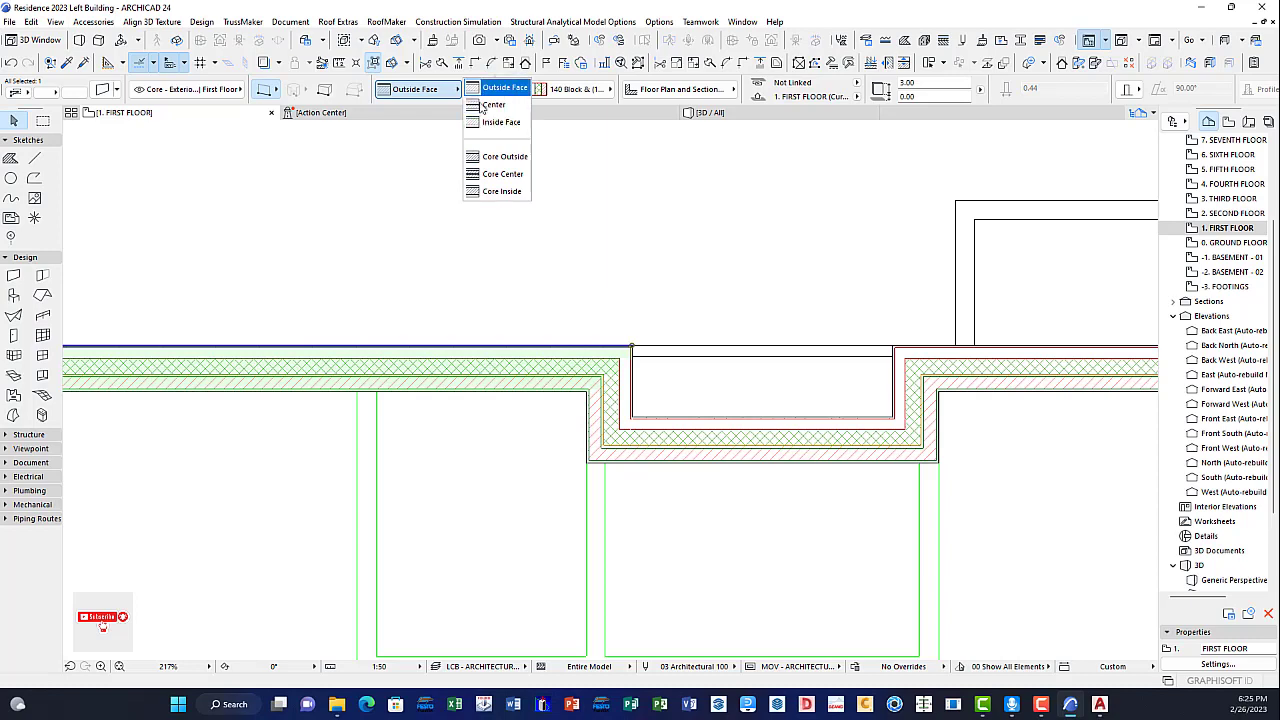
left_click(546, 271)
Step: Examine the outer corner join between the green apartment's front exterior wall and end wall
scroll(640, 320, "down", 5)
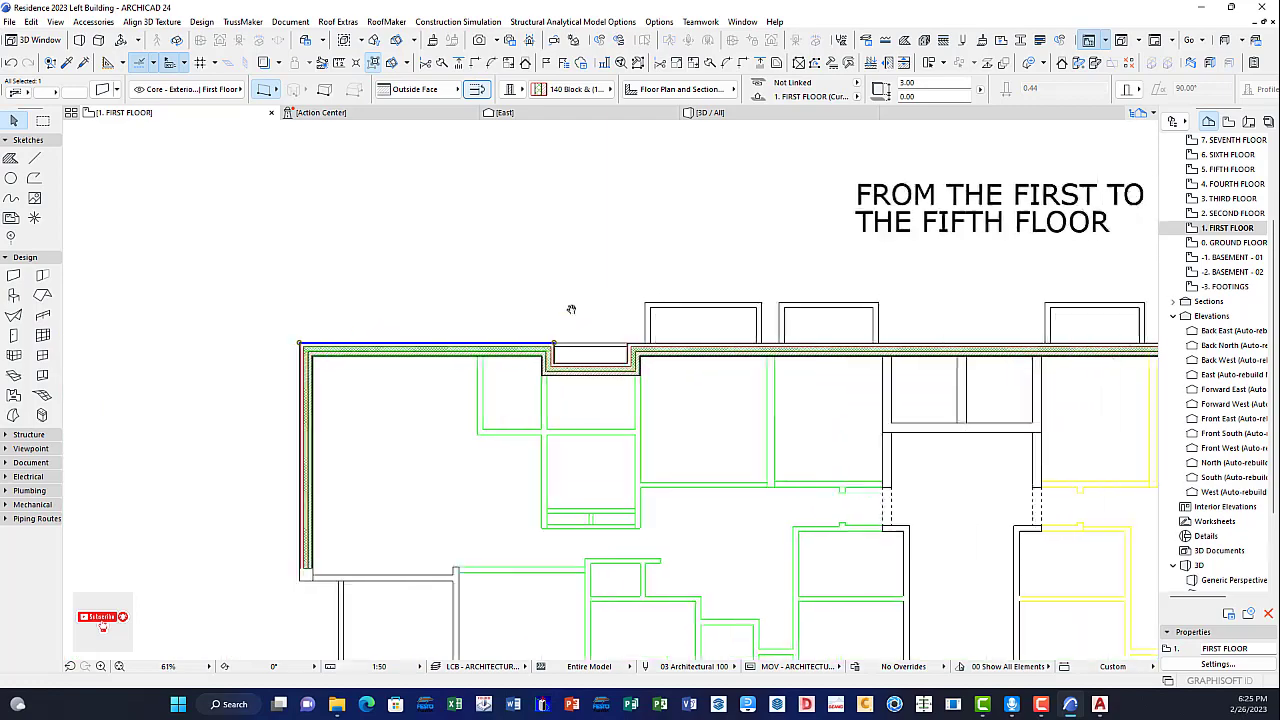
left_click(697, 249)
left_click(306, 297)
scroll(357, 345, "up", 5)
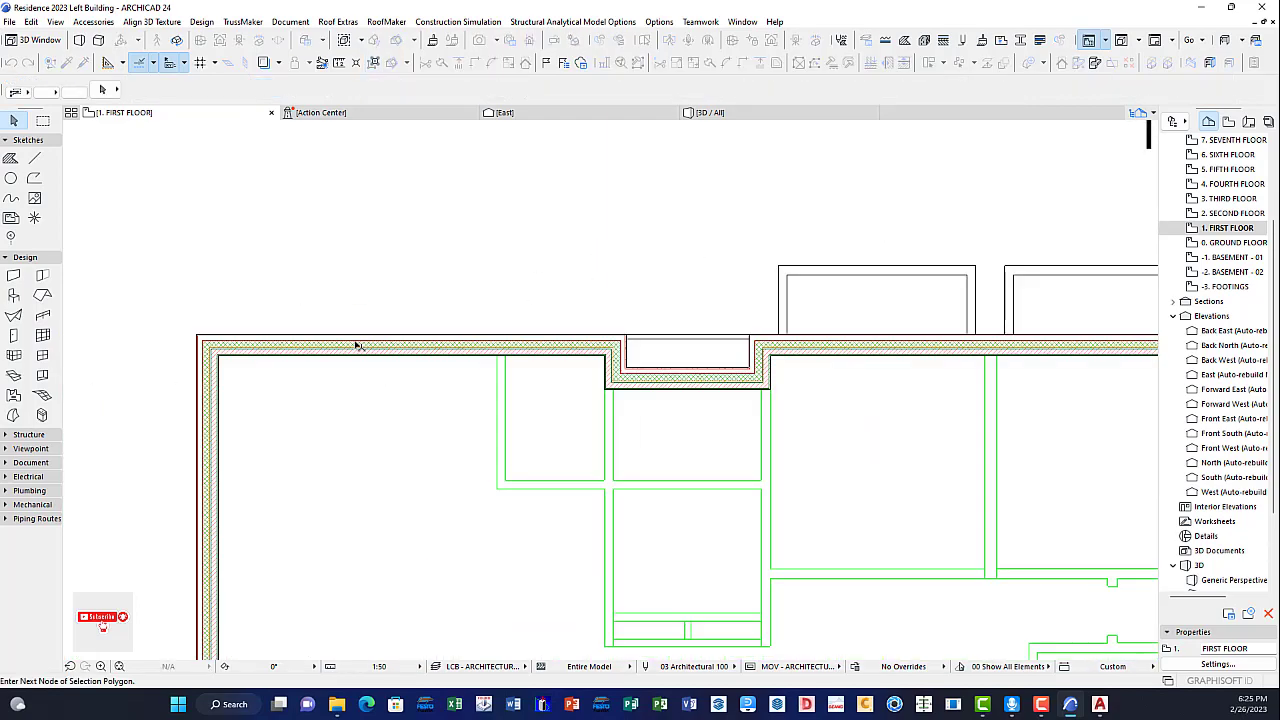
scroll(357, 345, "down", 5)
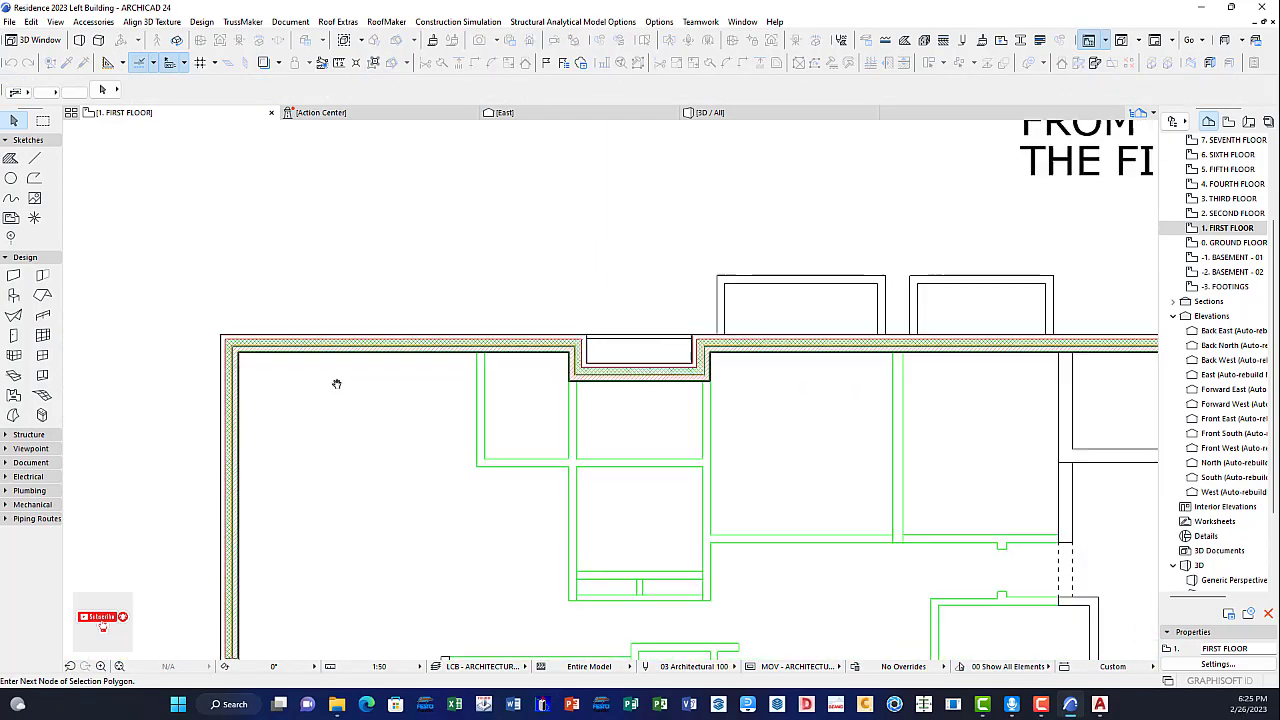
scroll(289, 303, "up", 5)
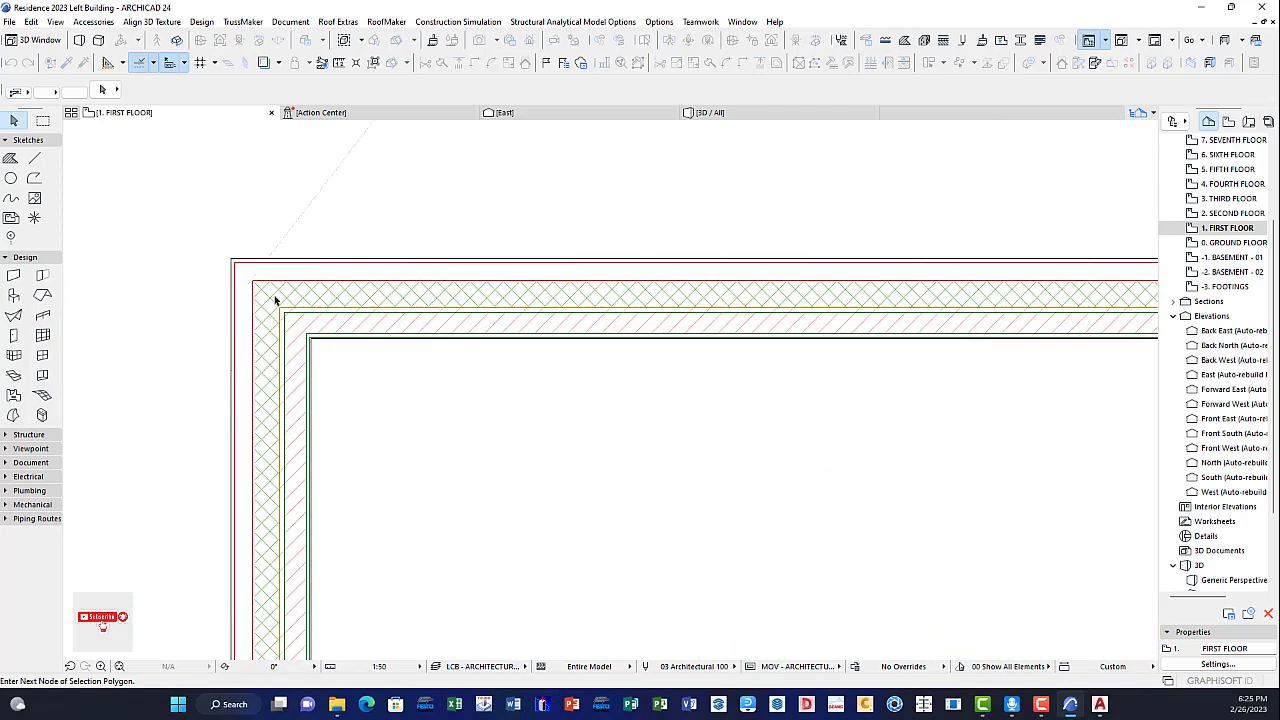
key("Escape")
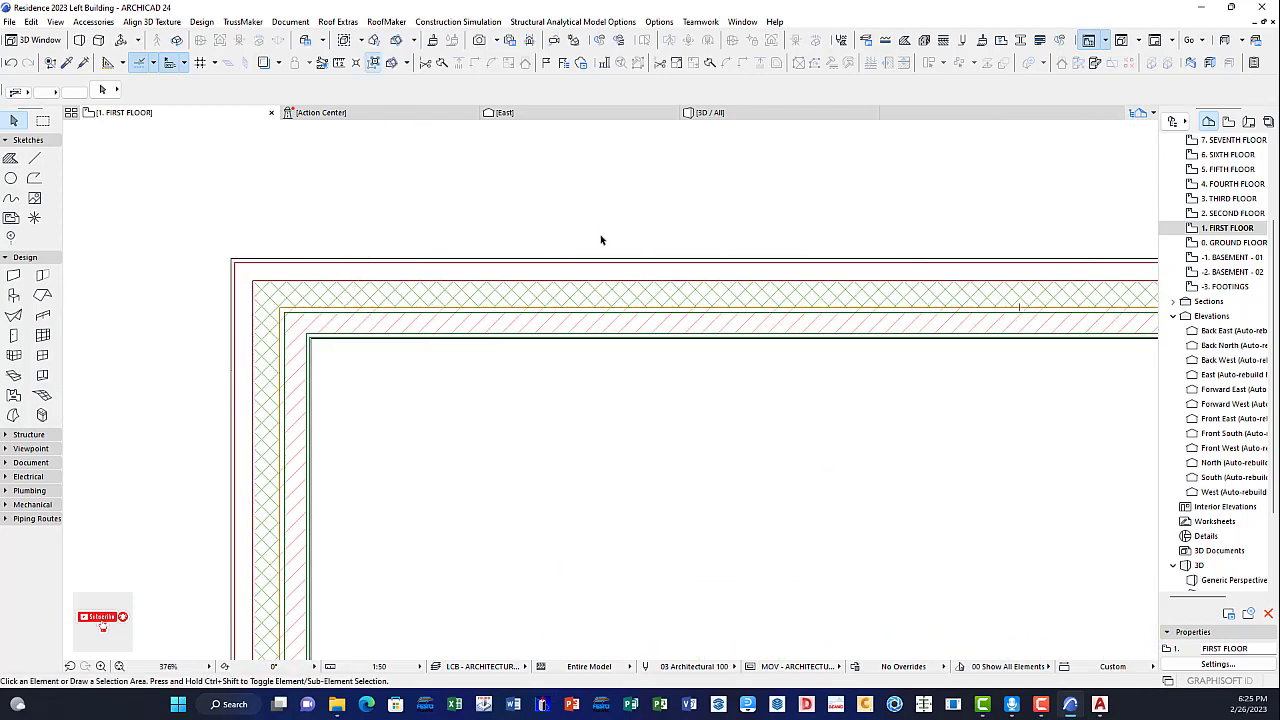
Step: Select the green apartment's front exterior wall and turn off Suspend Groups to select the whole exterior wall group
mouse_move(500, 313)
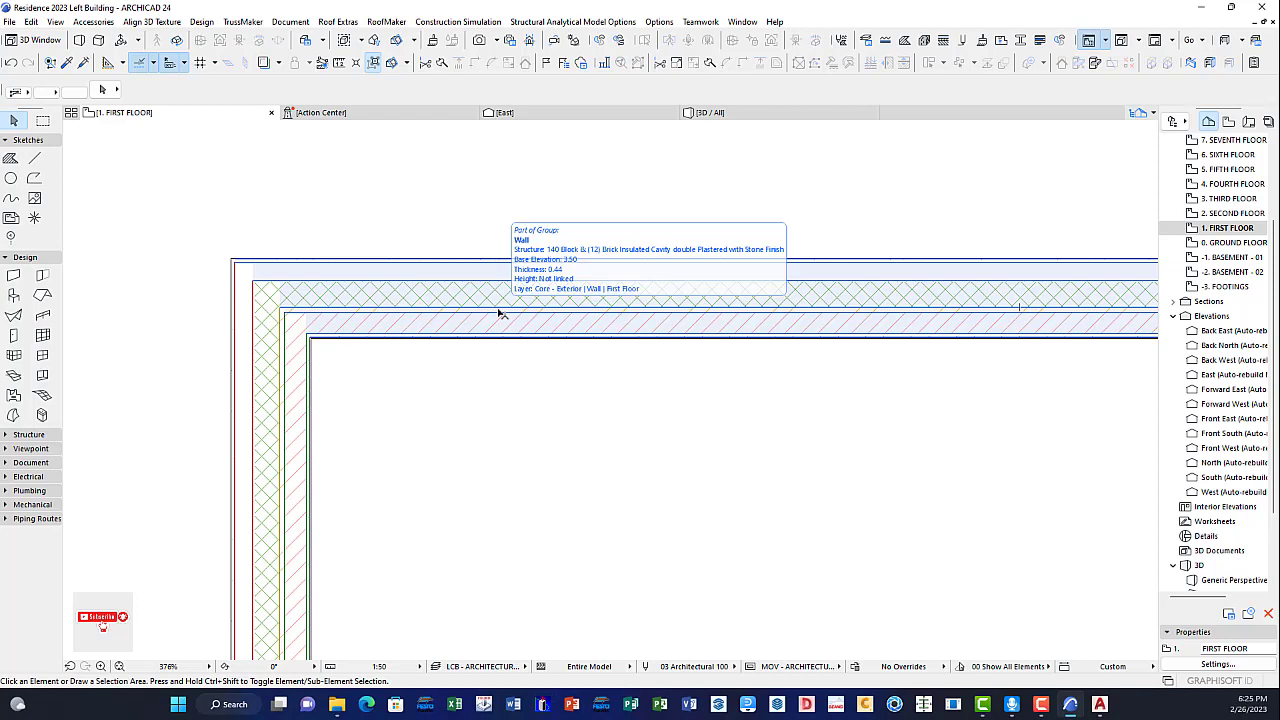
left_click(526, 318)
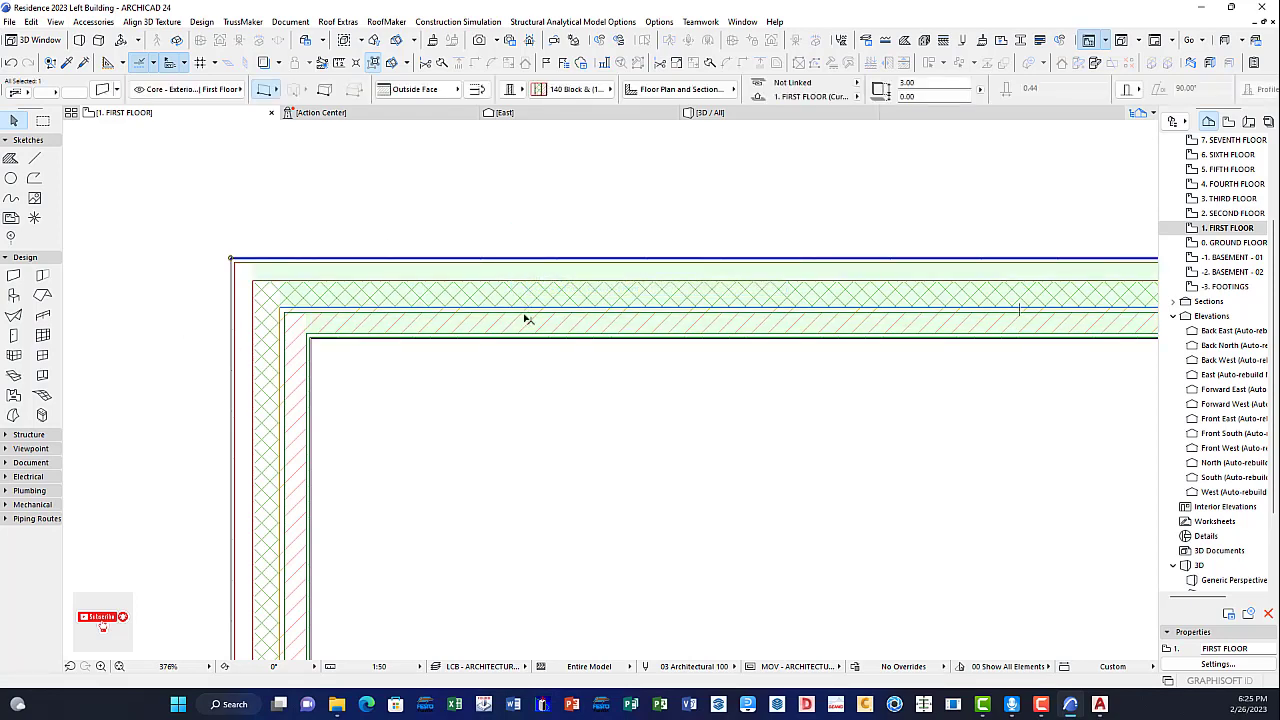
scroll(526, 318, "down", 3)
scroll(526, 318, "down", 3)
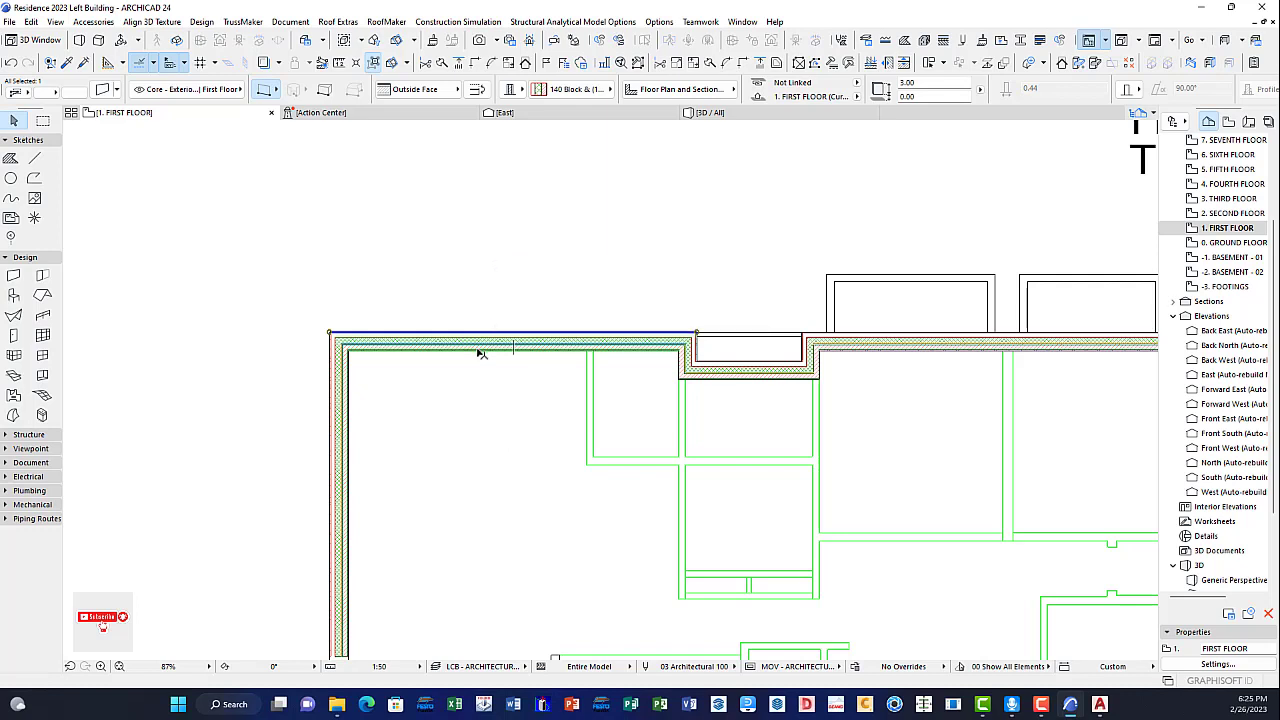
left_click(372, 63)
scroll(542, 284, "down", 5)
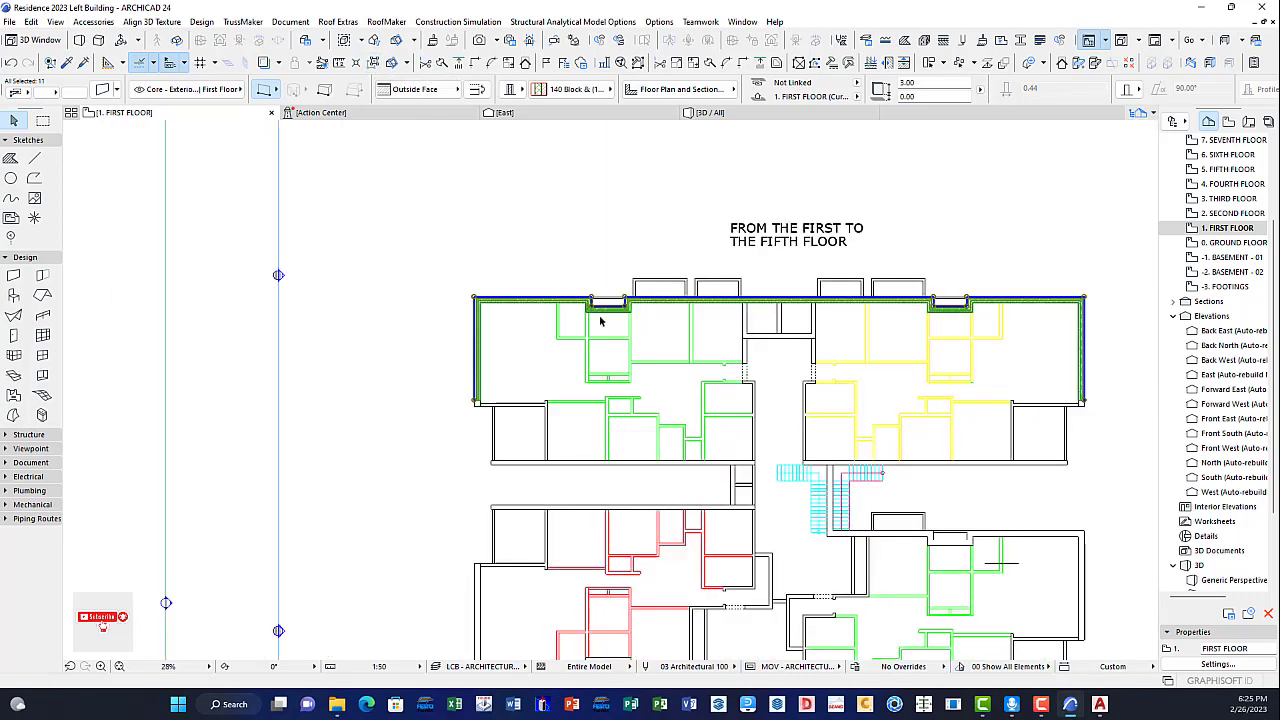
Step: Show the selected exterior walls in 3D and examine their composite layers and corner joins around the recess from several angles
key("F5")
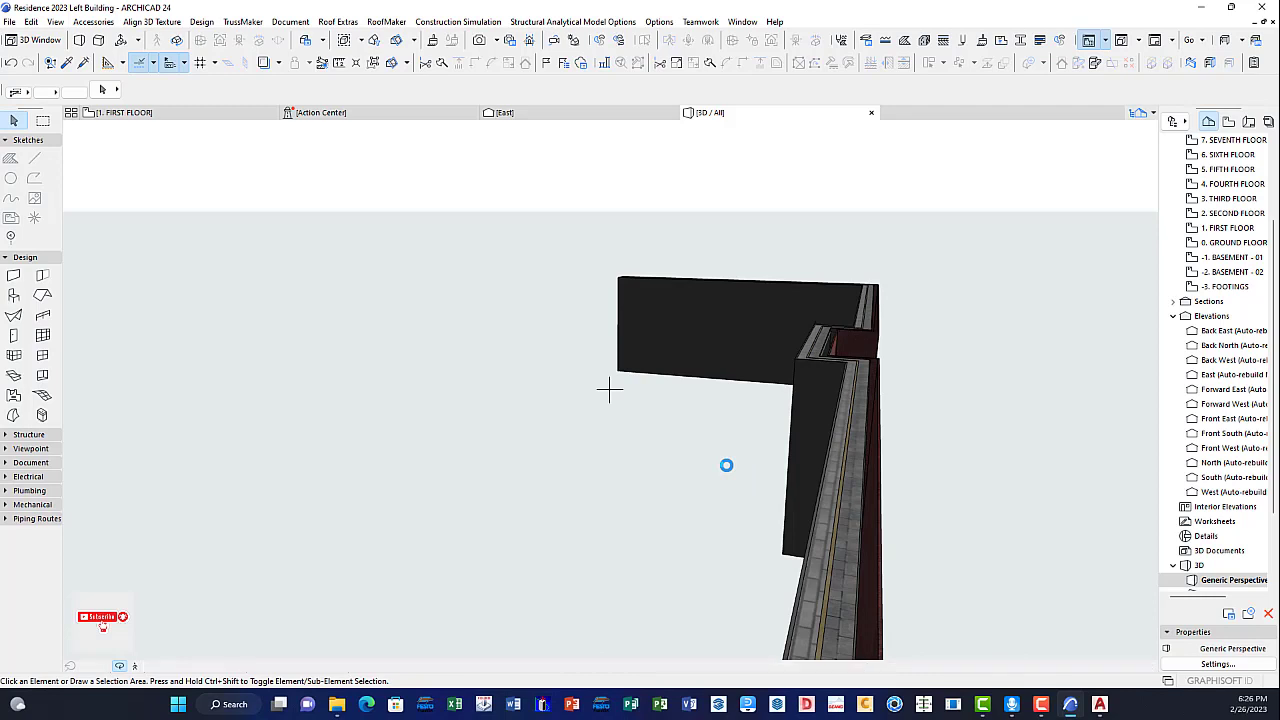
left_click(120, 668)
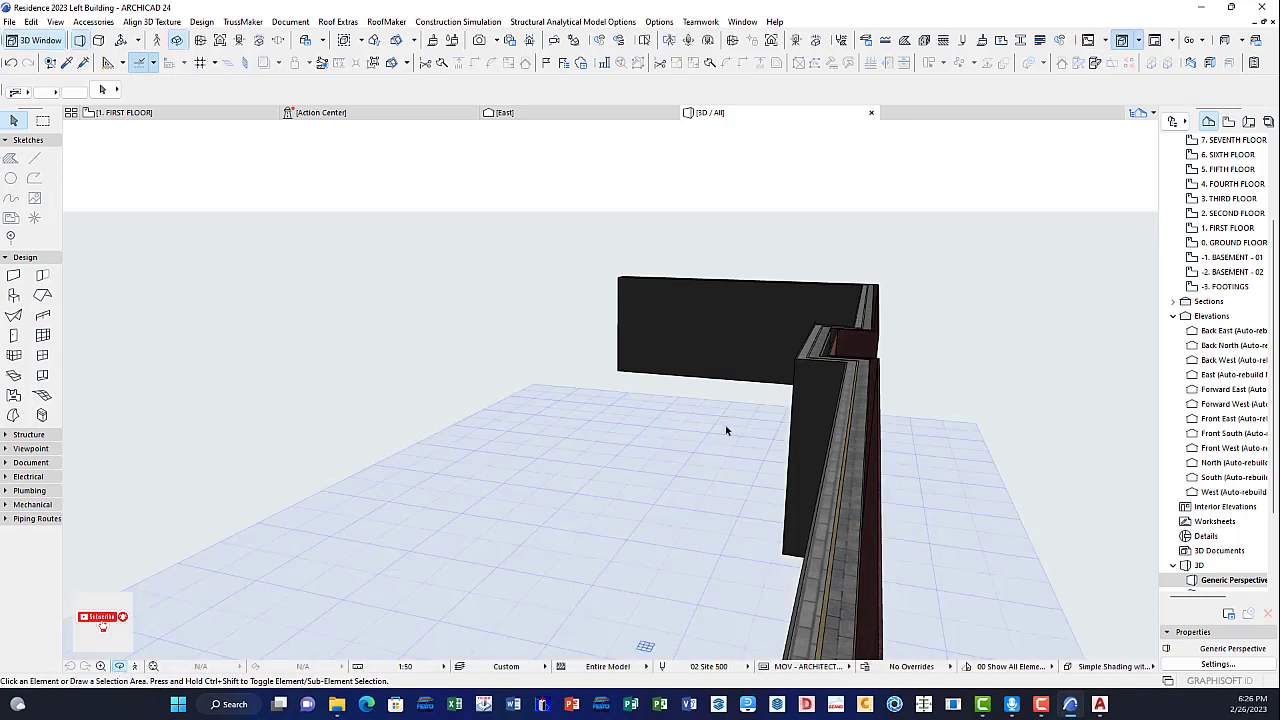
left_click(119, 667)
left_click_drag(265, 385, 530, 368)
left_click_drag(411, 374, 660, 461)
middle_click_drag(321, 447, 551, 306, "shift")
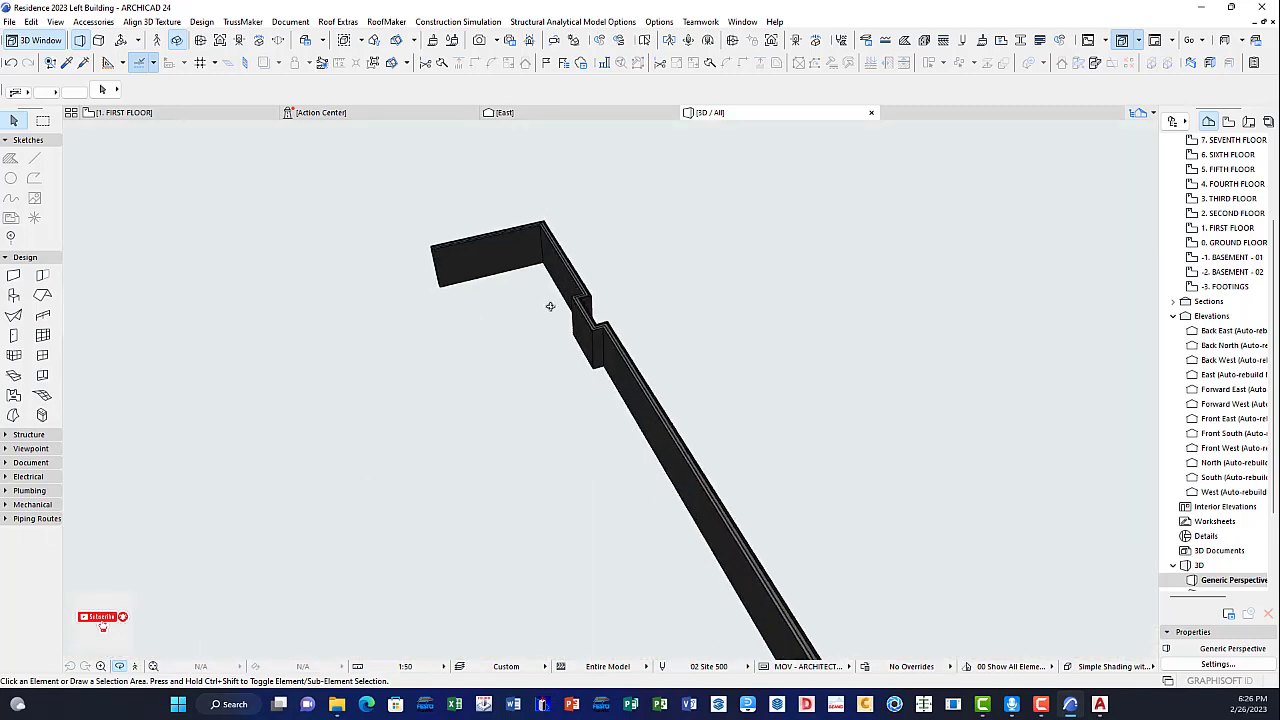
scroll(603, 338, "up", 7)
scroll(605, 318, "up", 8)
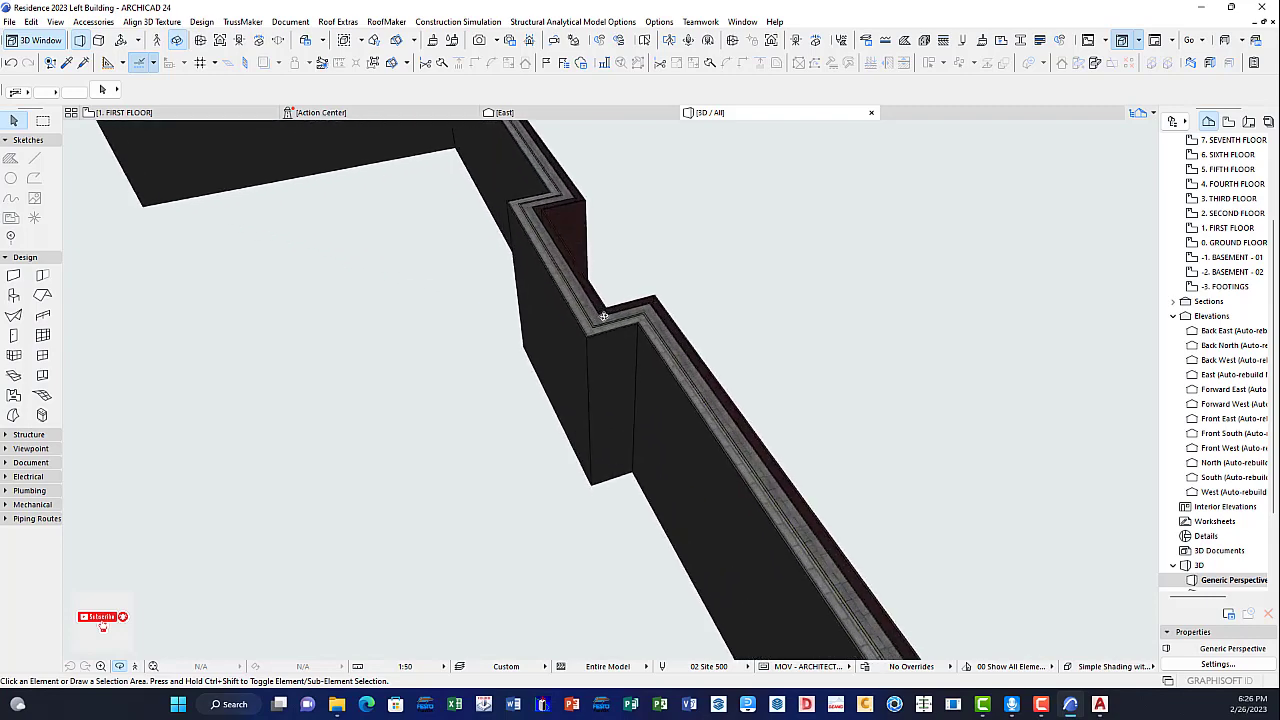
scroll(757, 343, "down", 5)
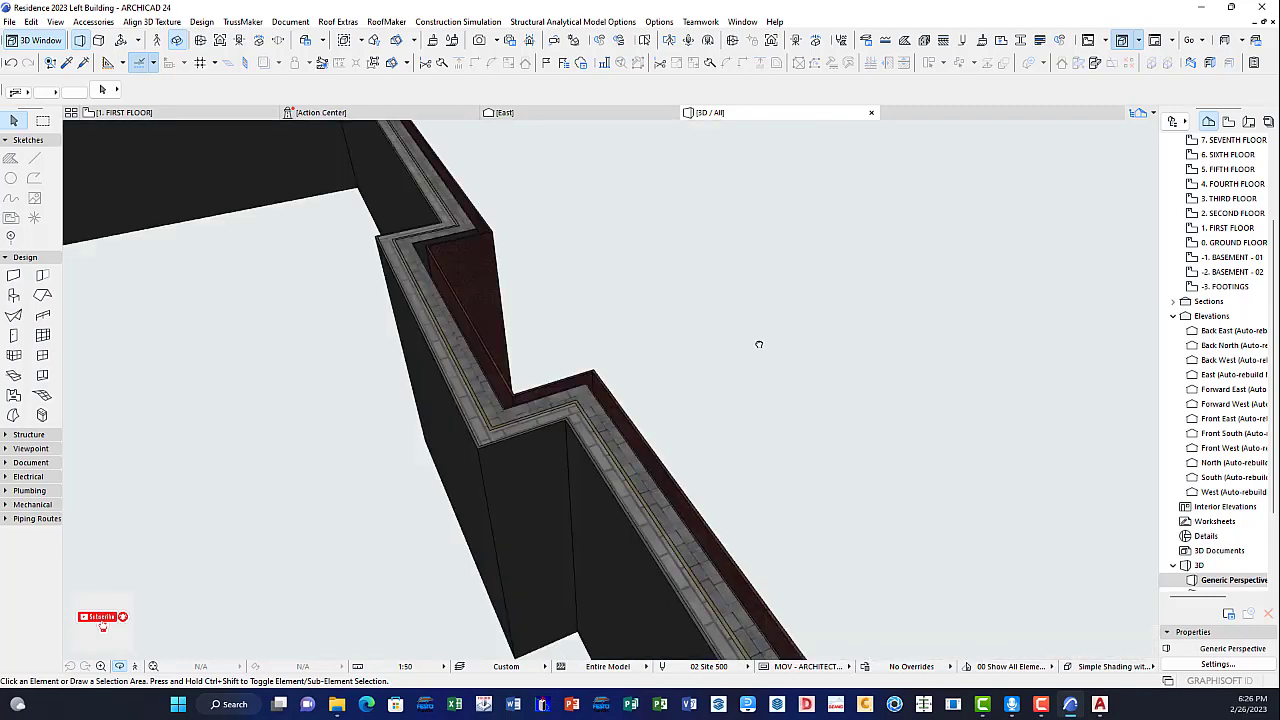
scroll(523, 383, "up", 8)
scroll(525, 386, "down", 6)
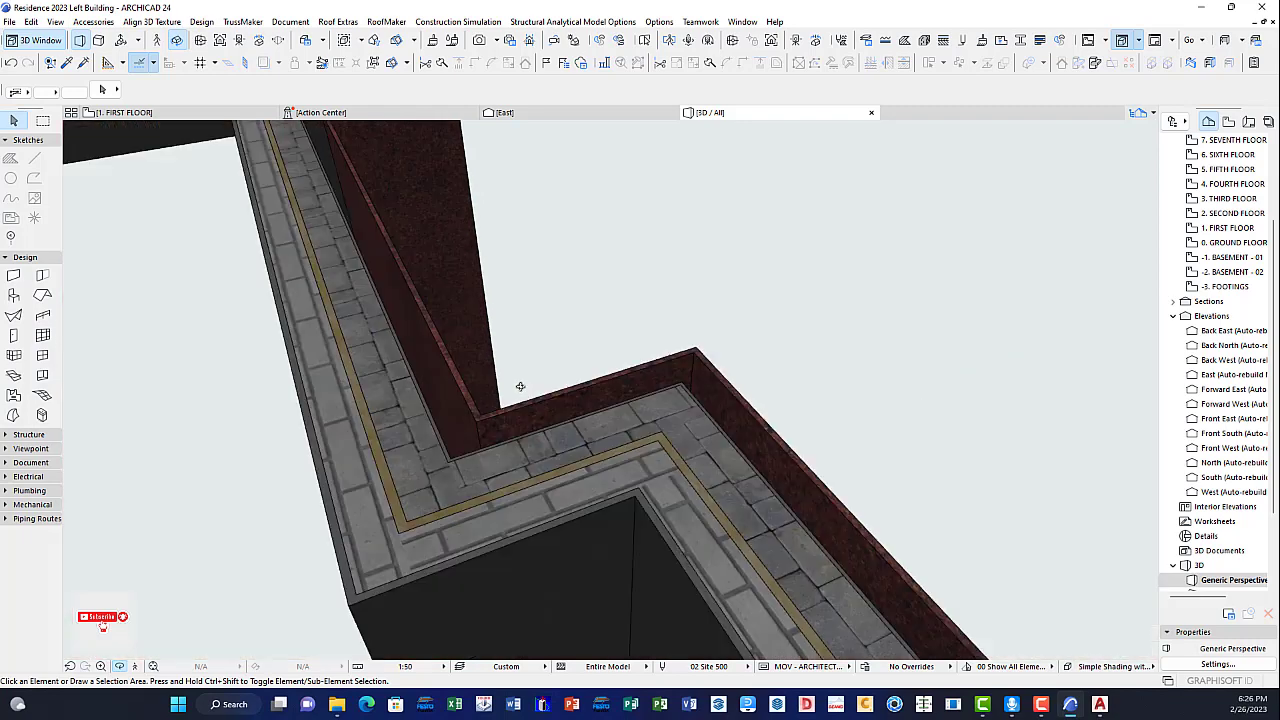
middle_click_drag(640, 506, 742, 498)
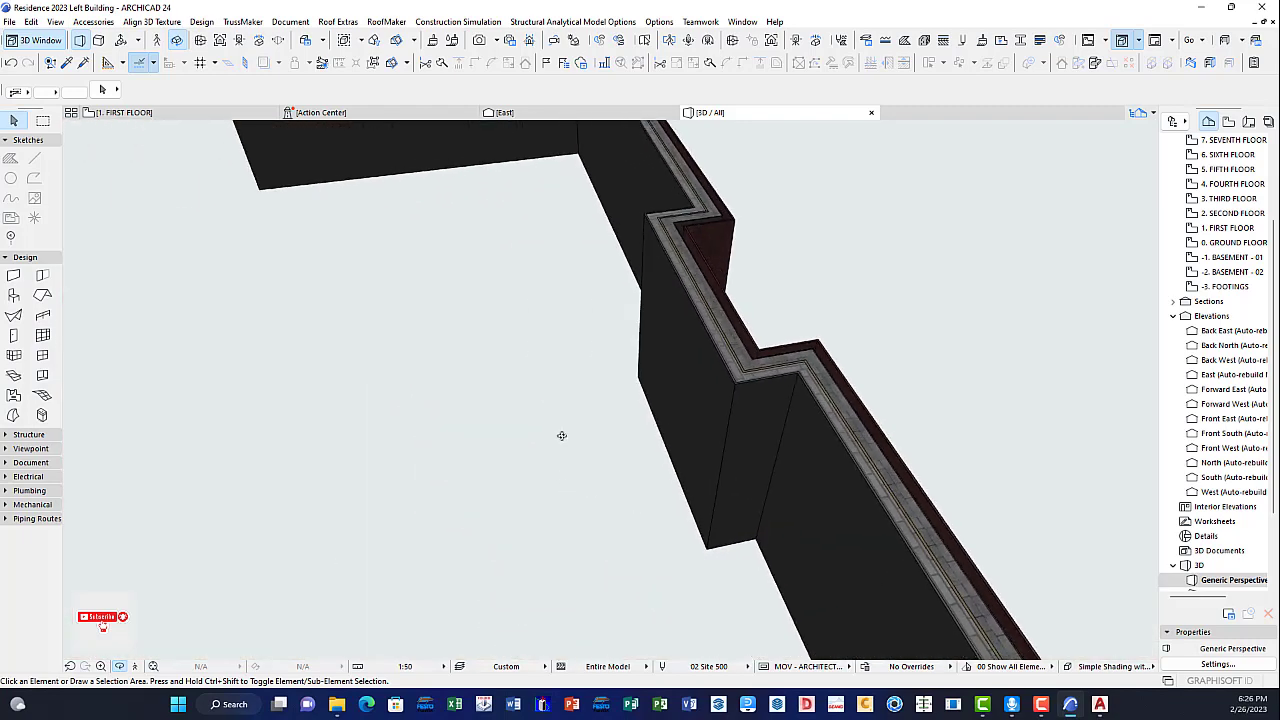
scroll(580, 432, "down", 5)
middle_click_drag(691, 449, 454, 355)
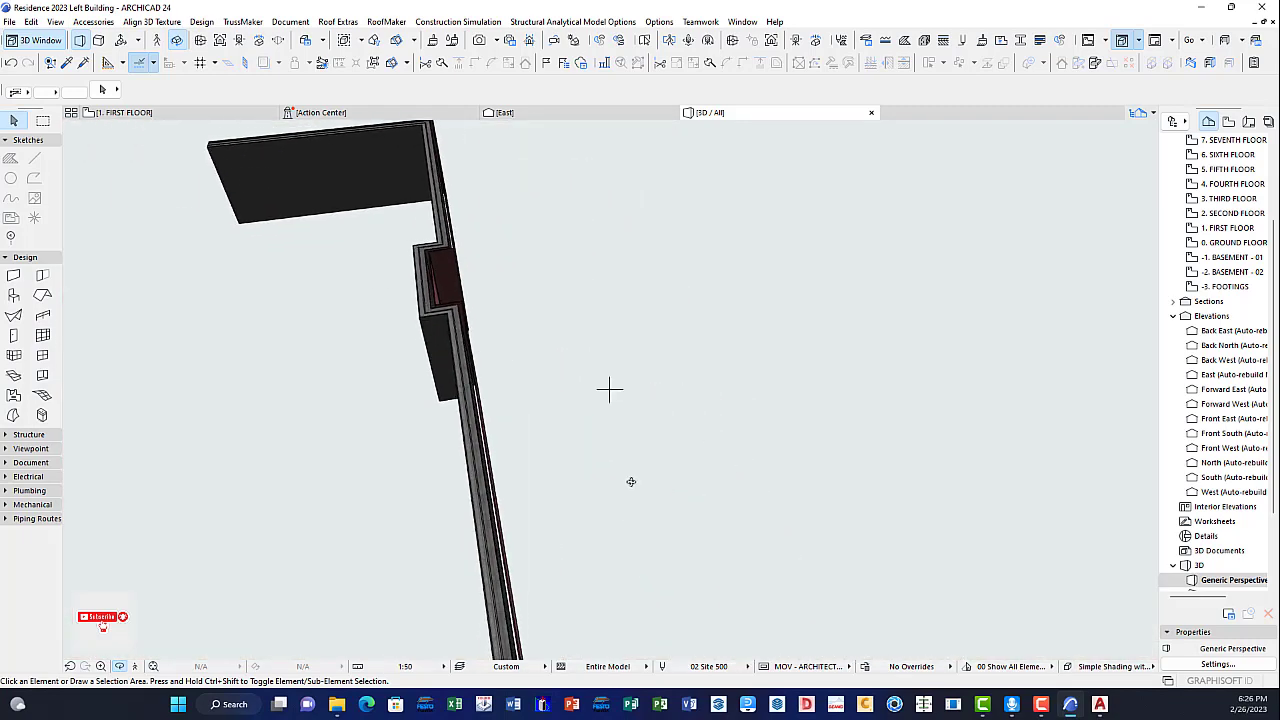
Step: Examine the outer stone faces and both recesses along the full exterior wall run in 3D
middle_click_drag(631, 480, 415, 413, "shift")
middle_click_drag(497, 429, 400, 482, "shift")
left_click_drag(400, 482, 447, 492)
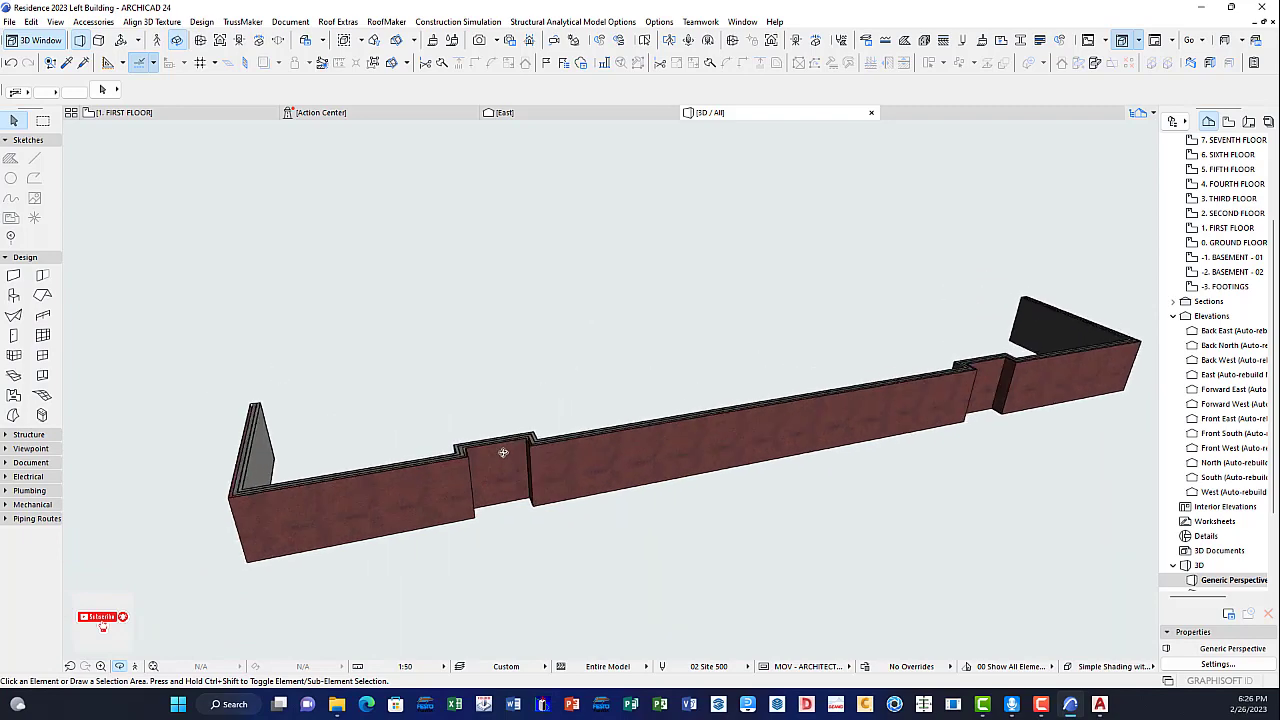
scroll(504, 451, "up", 3)
scroll(475, 453, "down", 1)
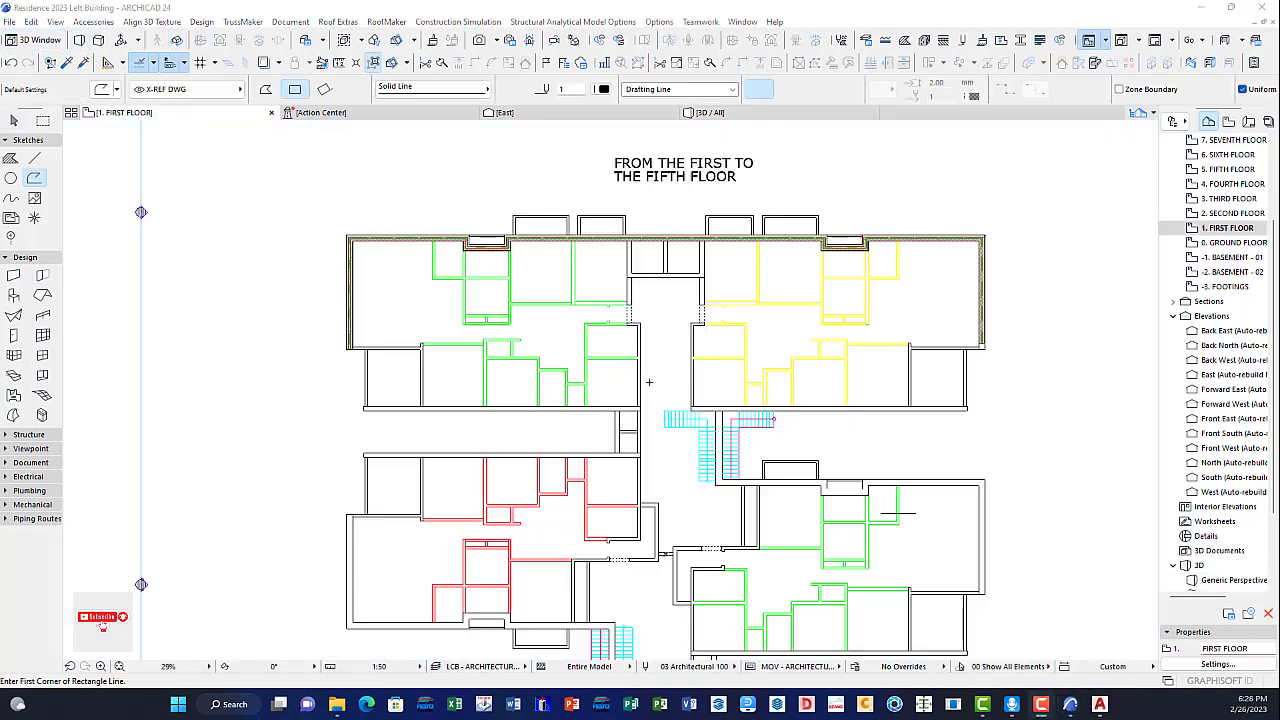
Step: Return to the first-floor plan and pick up the existing exterior wall's settings for the Wall tool
scroll(351, 369, "up", 5)
scroll(400, 300, "down", 4)
scroll(423, 247, "up", 5)
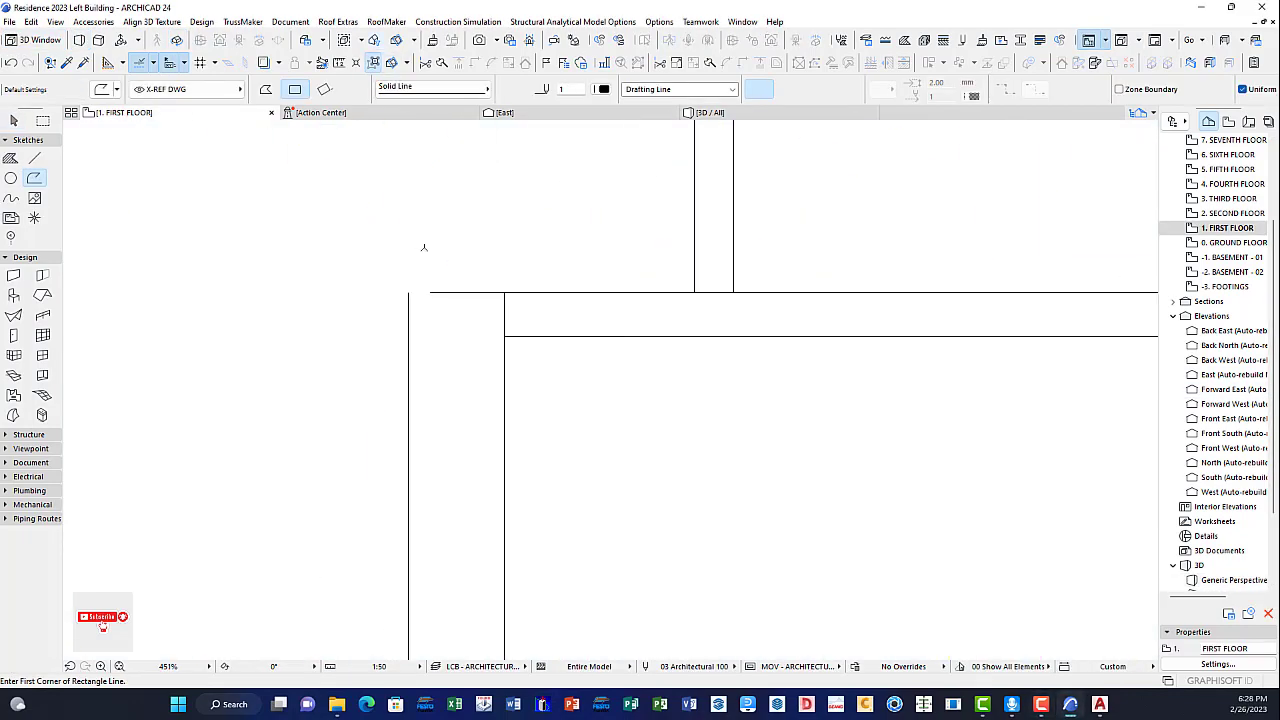
key("Escape")
scroll(565, 160, "down", 8)
scroll(560, 200, "up", 8)
left_click(358, 322, "alt")
scroll(645, 352, "down", 8)
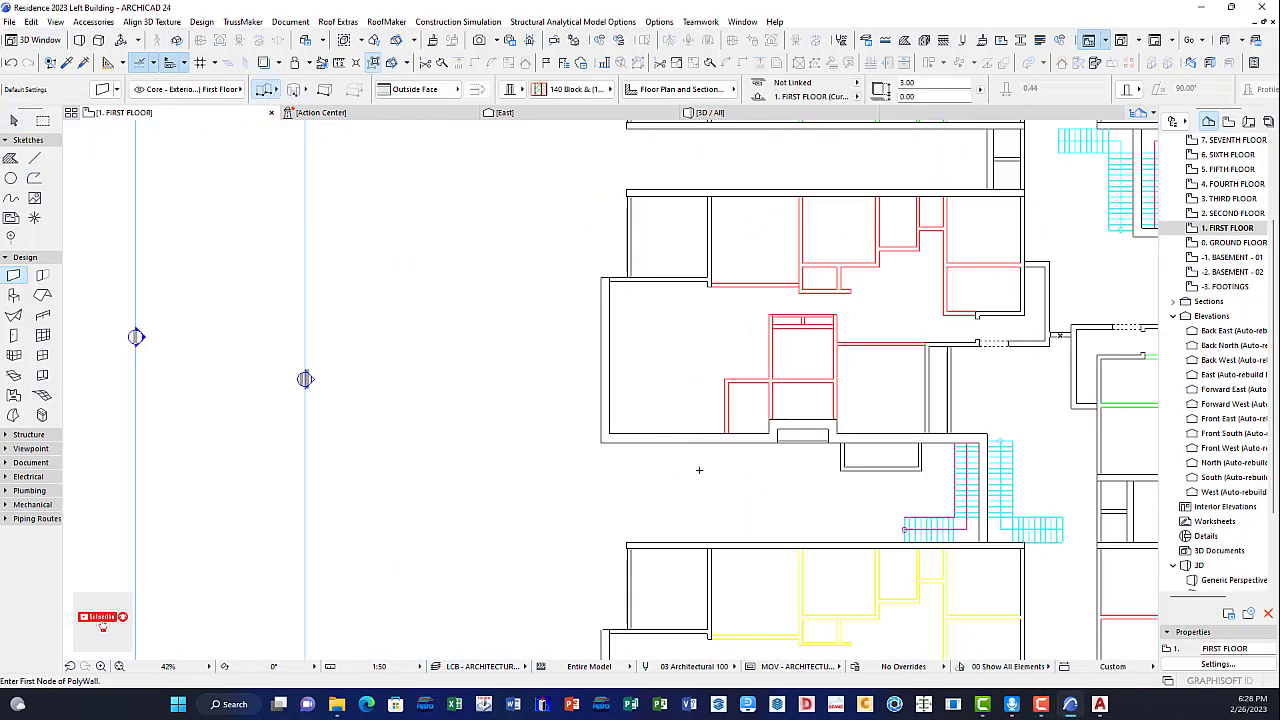
scroll(603, 441, "up", 10)
left_click(420, 89)
left_click(510, 124)
left_click(551, 243)
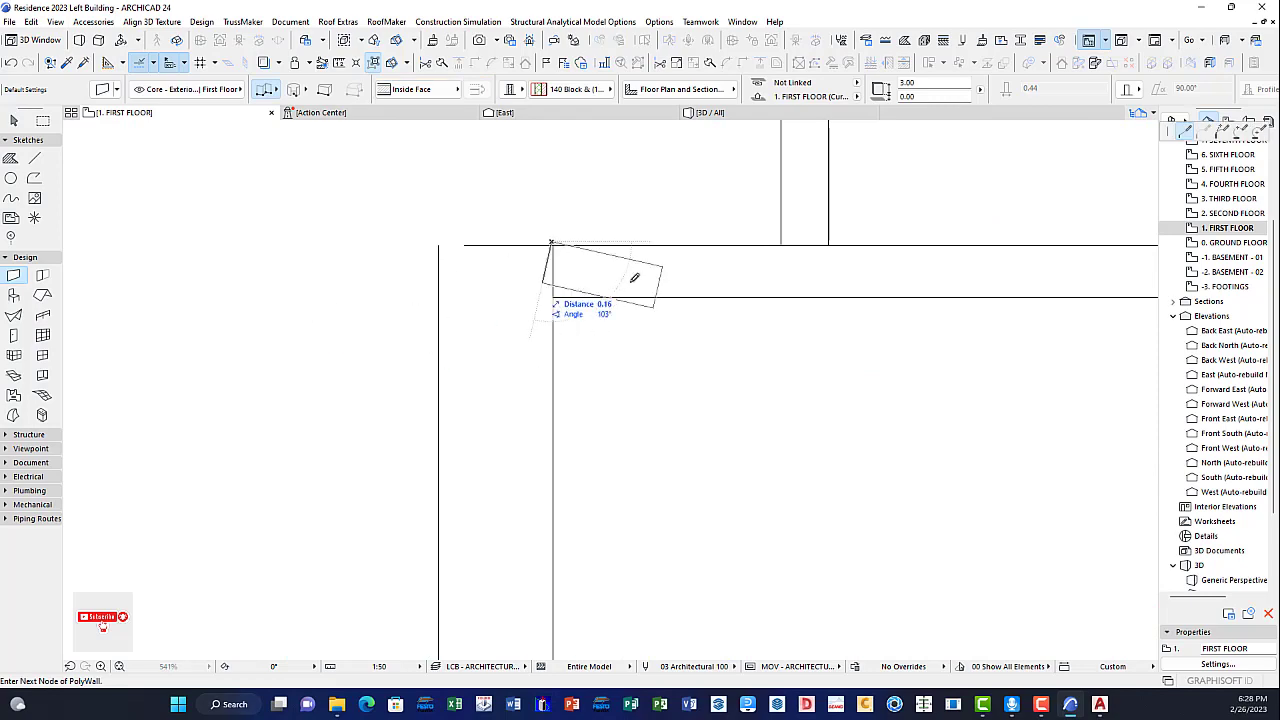
key("Escape")
Step: Trace a chained exterior wall from the lower yellow apartment's end wall along its front and around its recess, using the outside face reference line
left_click(553, 245)
scroll(502, 363, "down", 8)
scroll(496, 516, "up", 8)
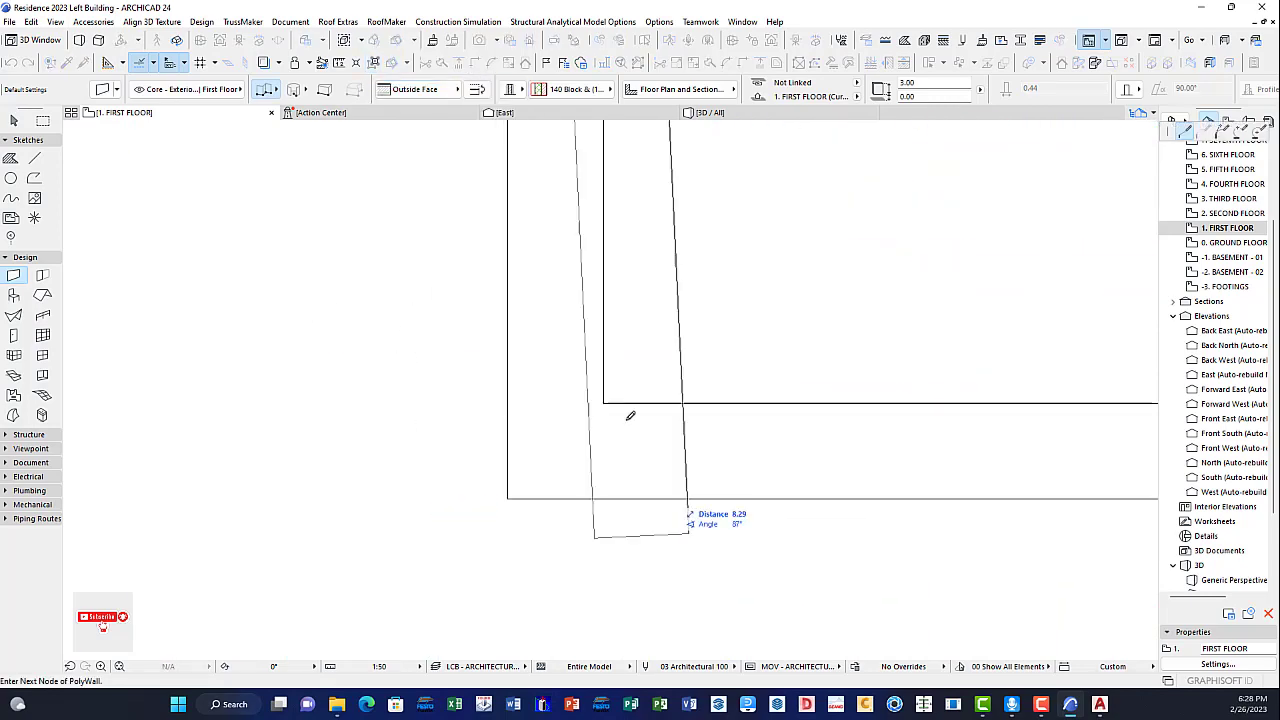
left_click(603, 403)
scroll(703, 439, "down", 8)
scroll(873, 438, "up", 8)
left_click(657, 393)
left_click(657, 246)
scroll(740, 360, "down", 6)
scroll(871, 320, "up", 7)
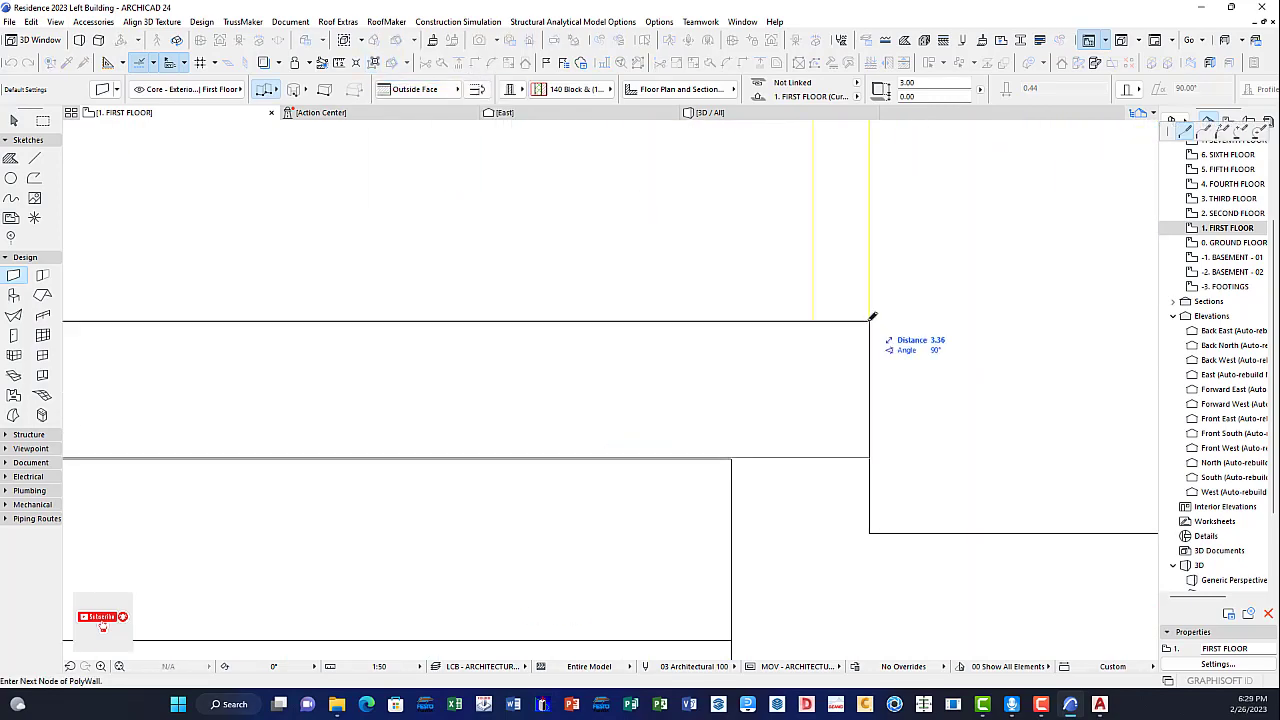
left_click(871, 320)
left_click(871, 531)
Step: Continue the chained wall around the lower red apartment's recess and outer corner, and finish it at the end of that apartment's end wall
scroll(789, 531, "down", 8)
scroll(868, 486, "up", 3)
scroll(1010, 438, "up", 7)
left_click(770, 490)
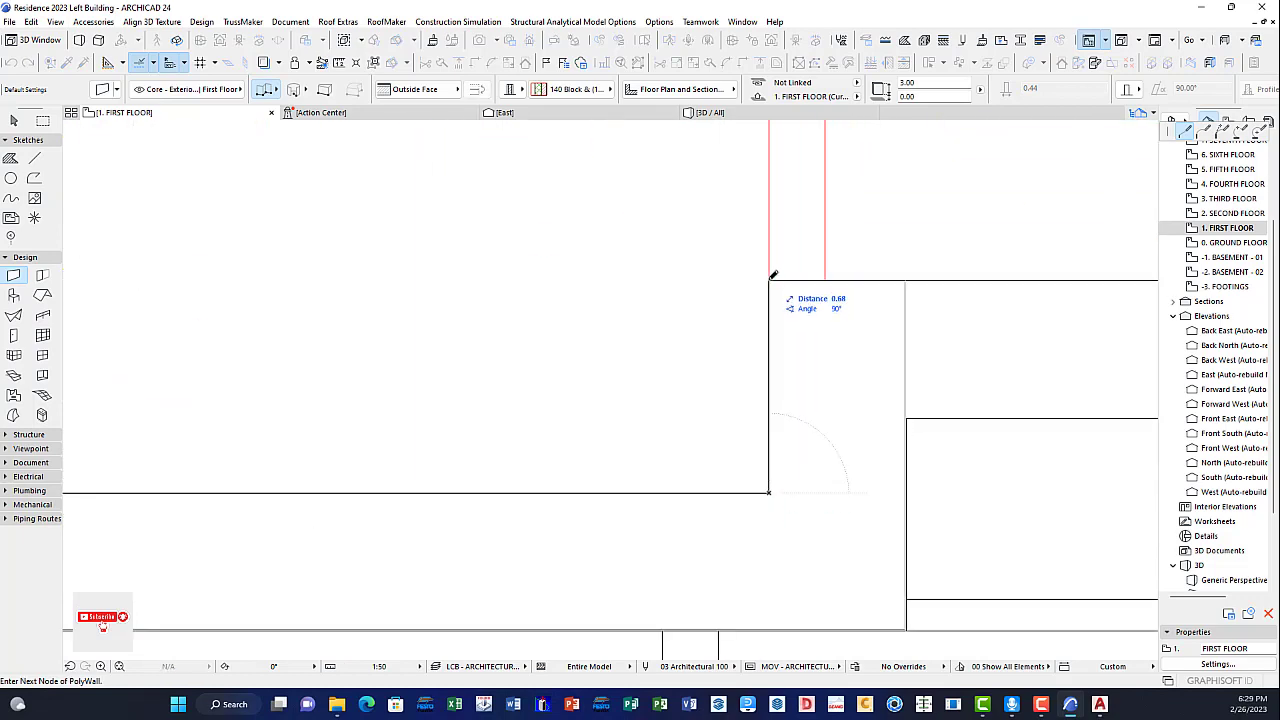
left_click(770, 280)
scroll(772, 400, "down", 7)
scroll(985, 400, "up", 8)
left_click(828, 364)
scroll(510, 434, "down", 6)
scroll(541, 460, "up", 6)
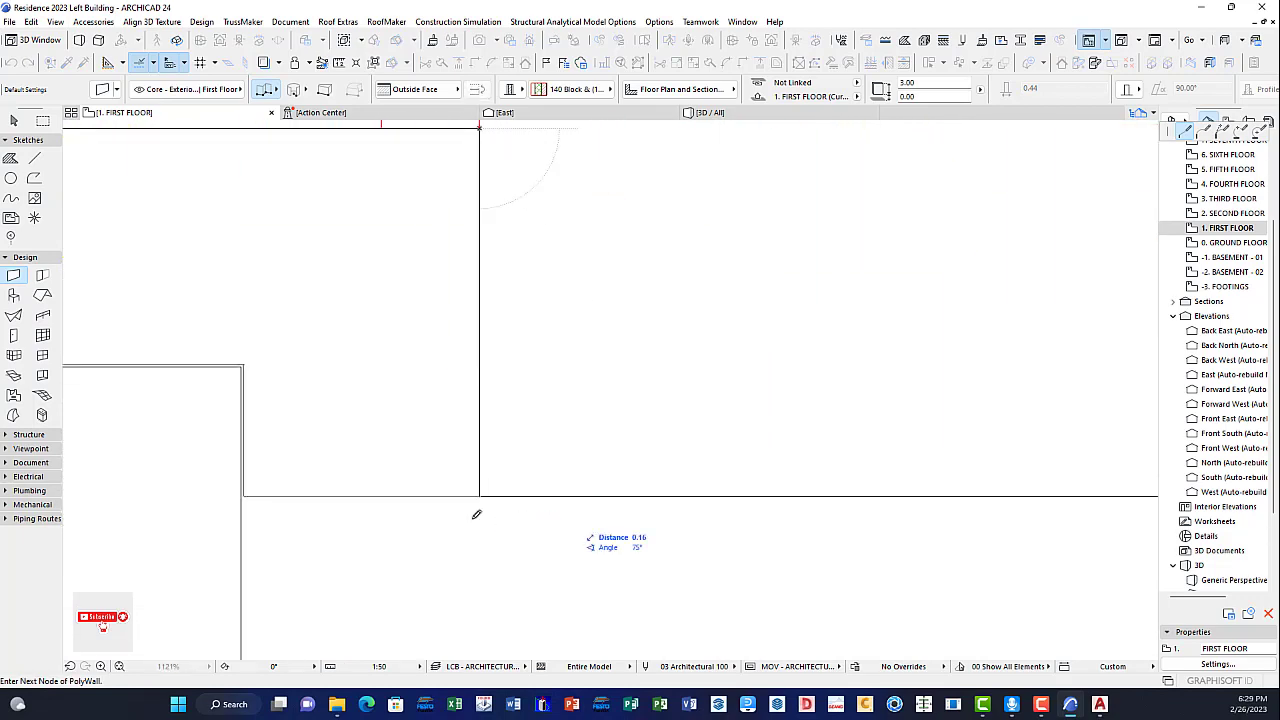
left_click(477, 496)
scroll(560, 490, "down", 6)
scroll(770, 514, "up", 5)
left_click(748, 516)
scroll(765, 475, "down", 1)
scroll(776, 470, "down", 6)
scroll(756, 374, "up", 7)
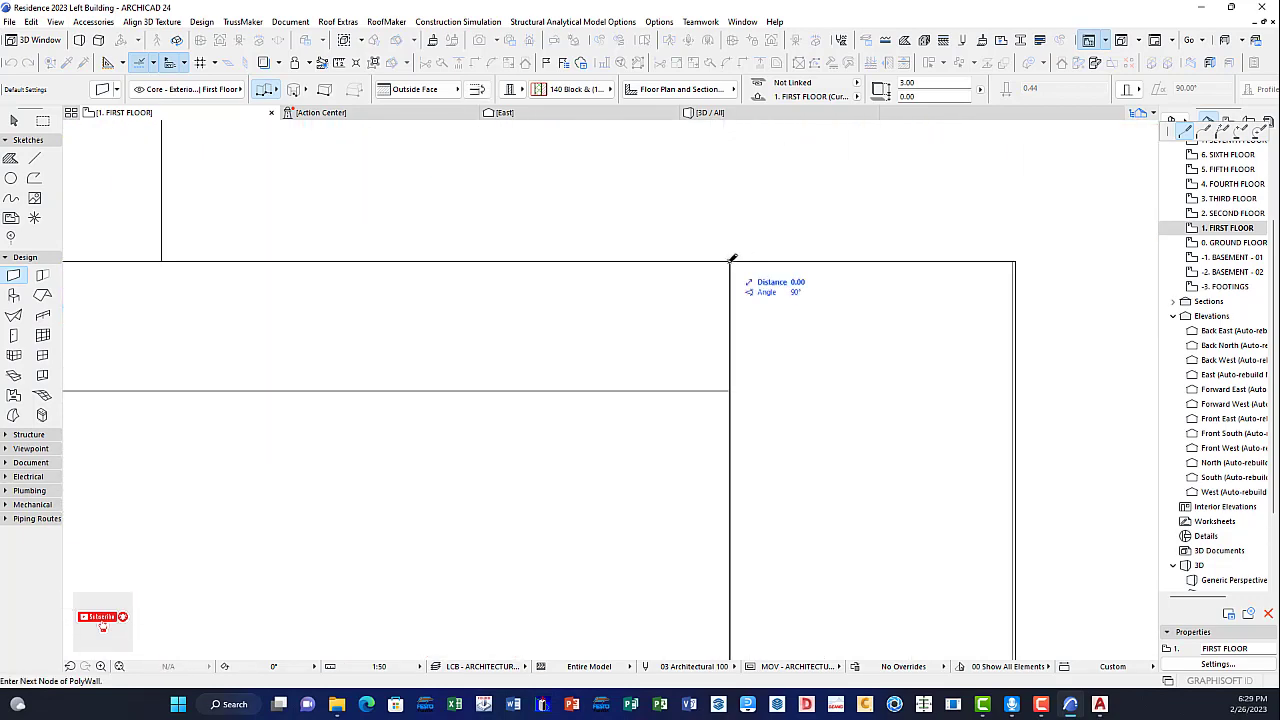
left_click(731, 260)
right_click(886, 255)
left_click(916, 300)
scroll(838, 358, "down", 9)
middle_click_drag(786, 394, 818, 325)
scroll(818, 325, "down", 4)
key("Escape")
Step: Measure the plan thickness of the upper green apartment's long back wall at its outer end
scroll(560, 250, "up", 9)
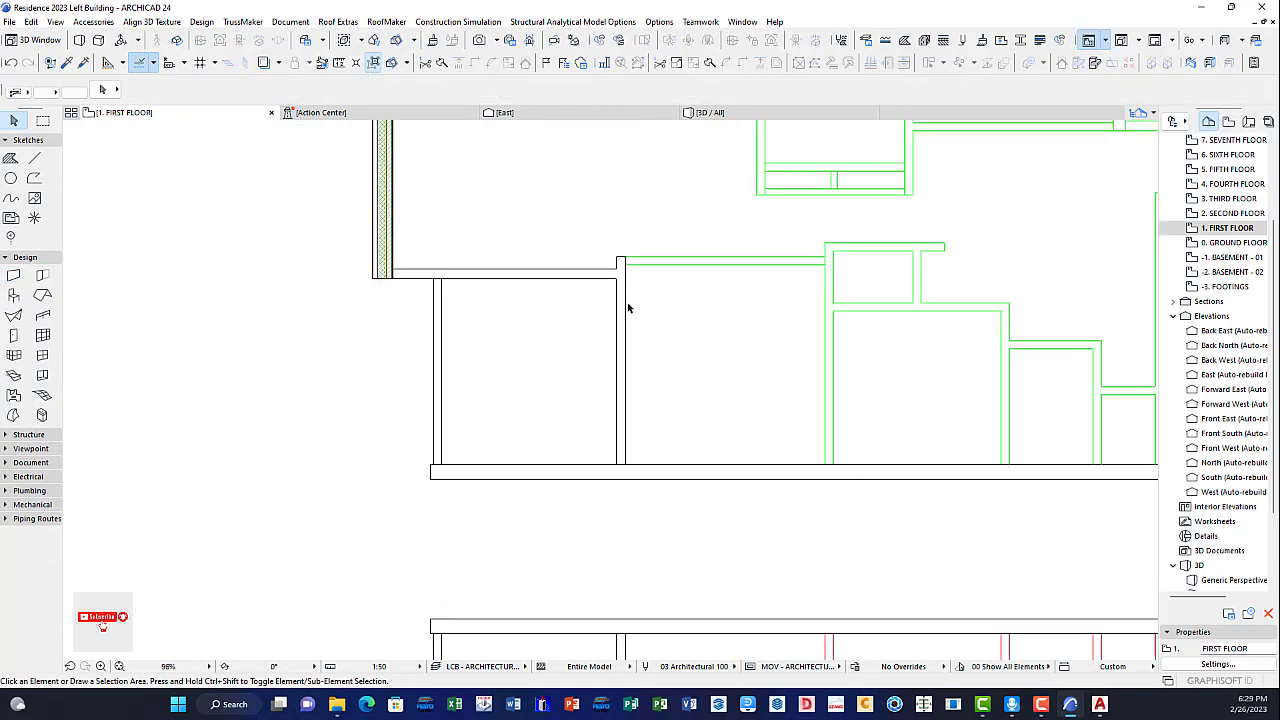
scroll(461, 468, "up", 2)
middle_click_drag(461, 468, 613, 435)
scroll(571, 454, "down", 4)
scroll(583, 366, "up", 3)
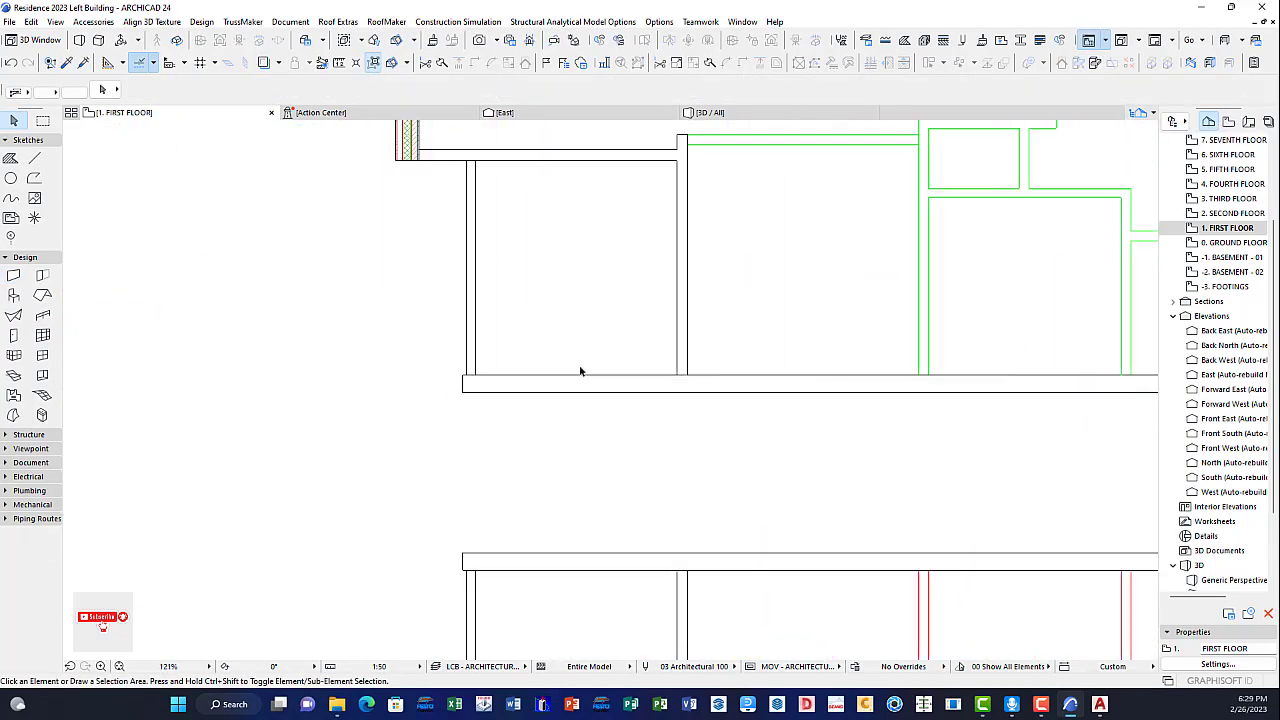
scroll(511, 406, "up", 3)
scroll(528, 403, "up", 2)
middle_click_drag(480, 398, 578, 483)
scroll(576, 483, "down", 2)
scroll(373, 460, "up", 7)
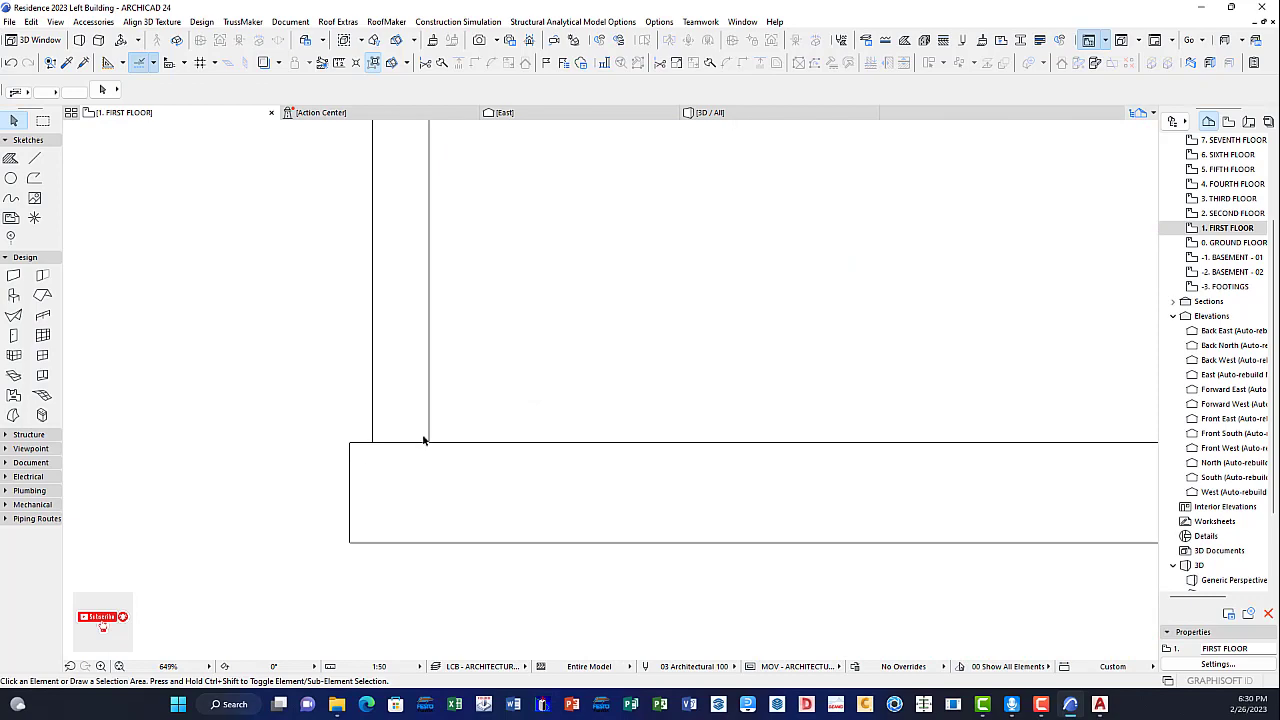
key("m")
left_click(349, 442)
key("Escape")
scroll(346, 460, "down", 10)
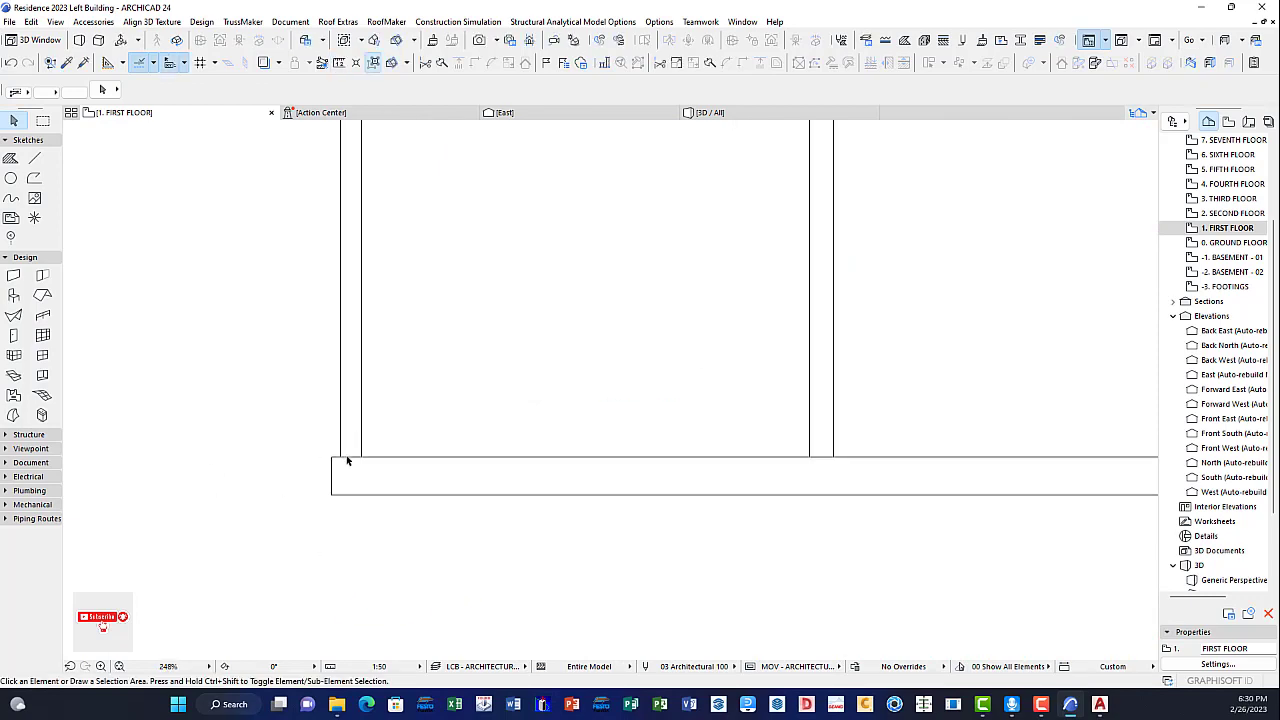
Step: Review the 100 Block & (12) Finish Brick Double Plastered 02, the 140 Block stone finish and another 100 Block composite in the composite definitions
left_click(943, 40)
left_click(942, 52)
left_click(247, 123)
left_click(942, 56)
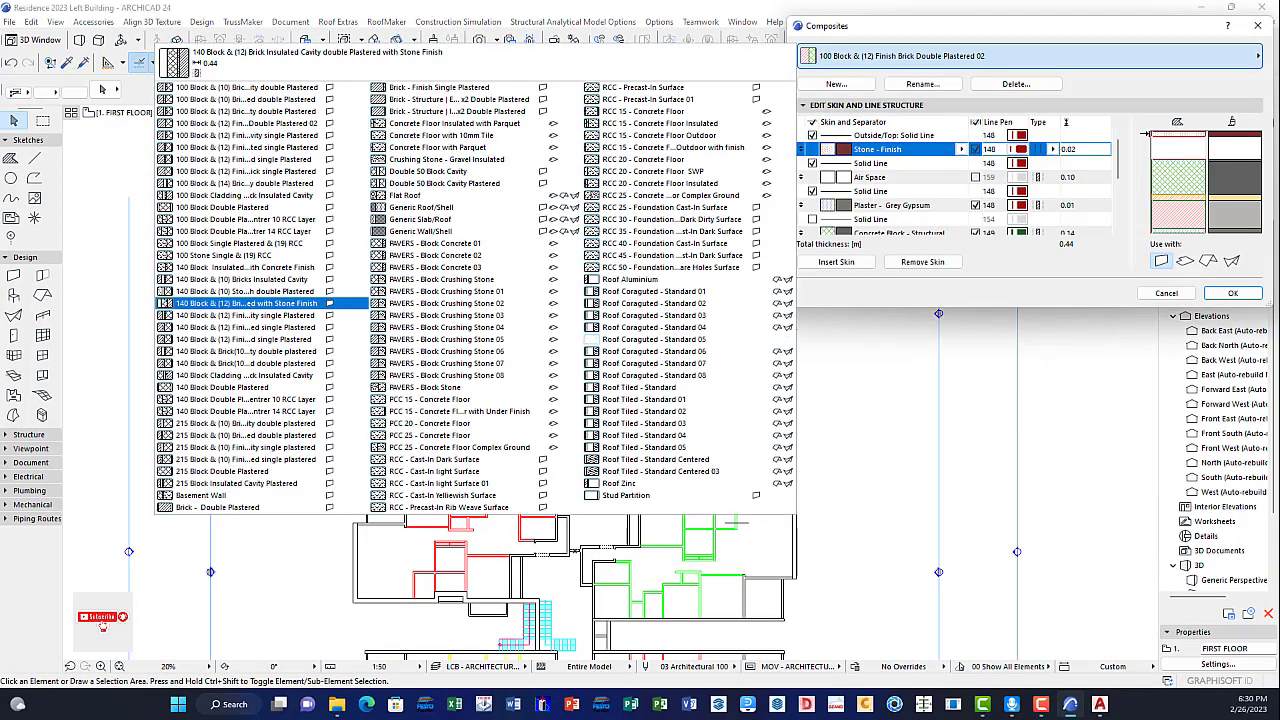
left_click(247, 303)
left_click(935, 57)
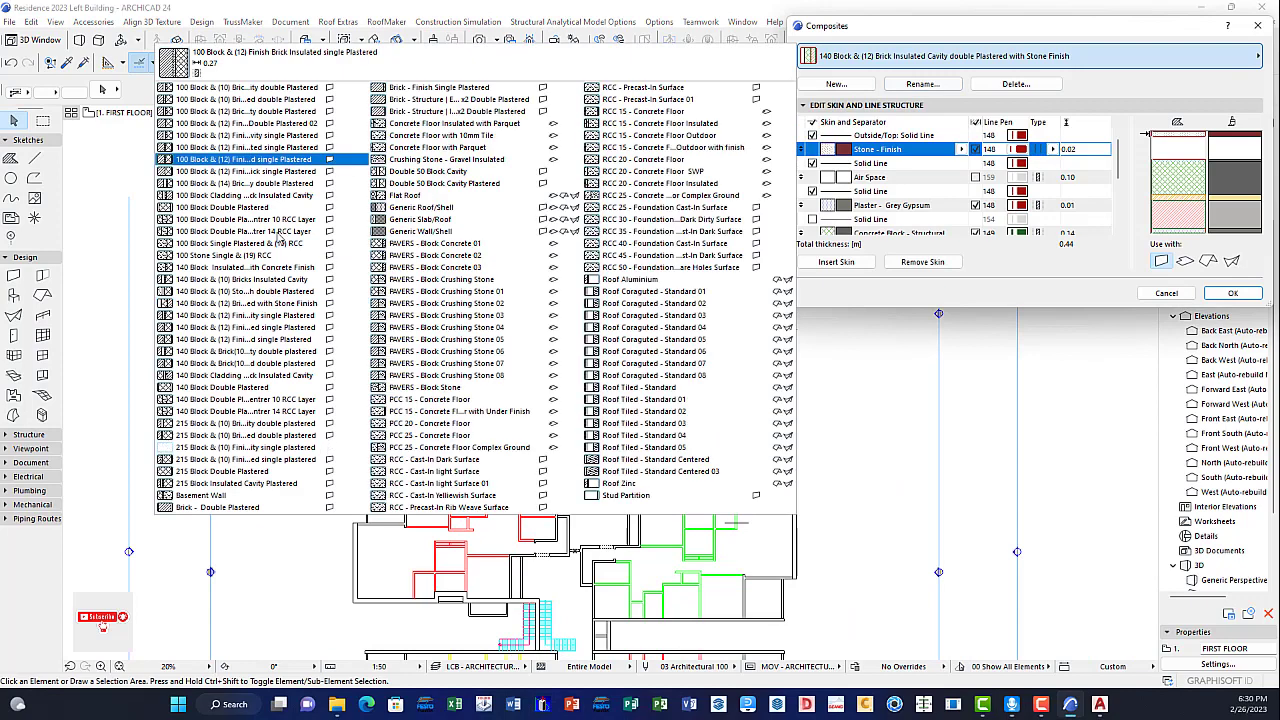
left_click(248, 111)
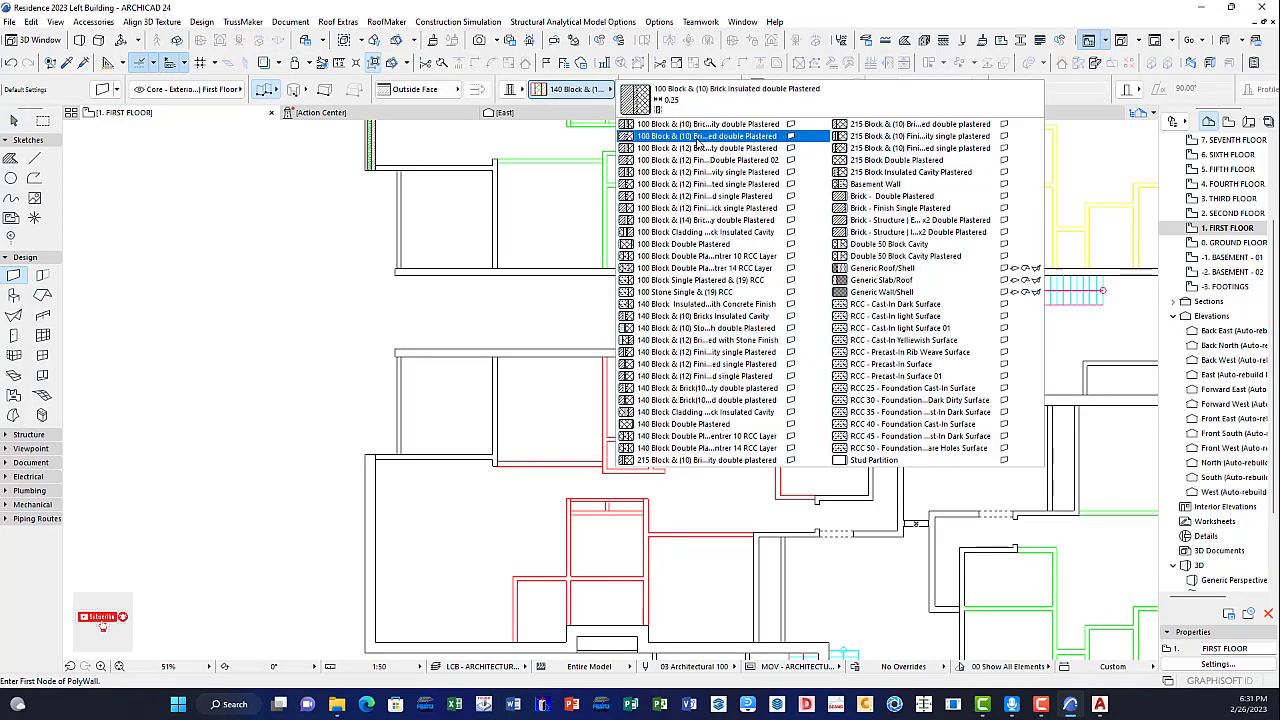
Step: Draw the upper red apartment's long back wall in the 0.32 m thick 100 Block composite with an Inside Face reference line
left_click(700, 126)
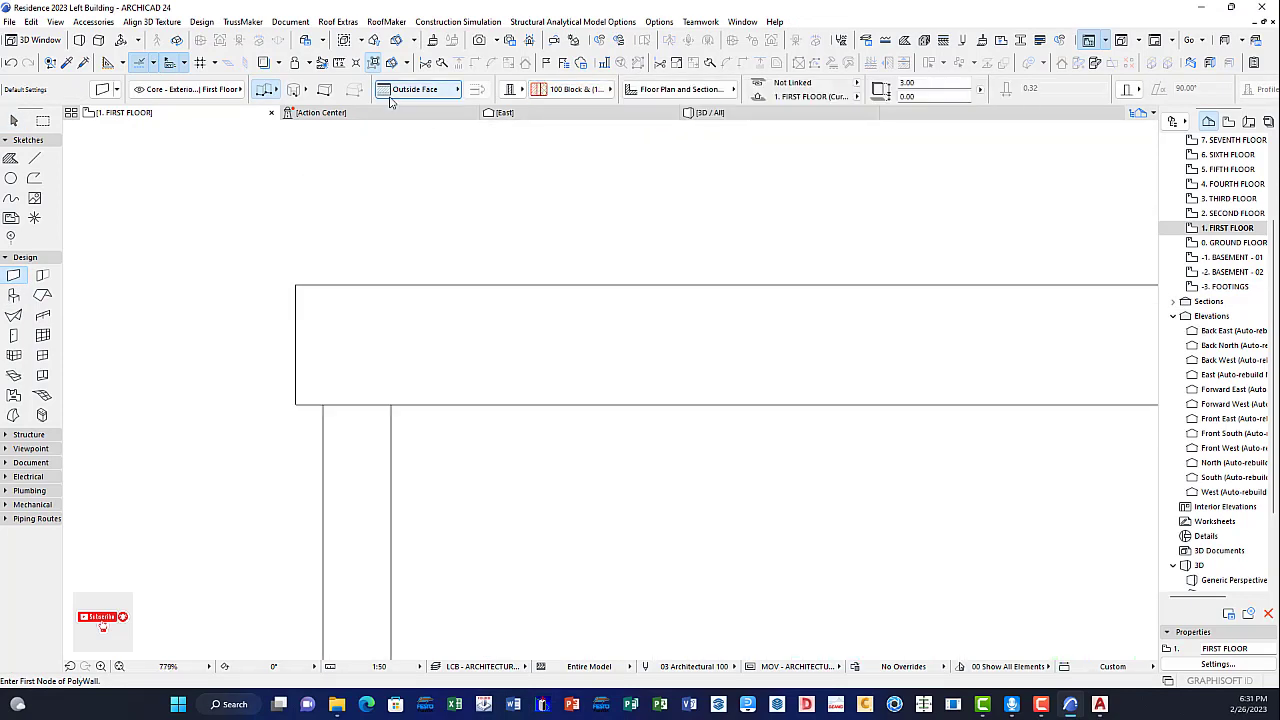
left_click(296, 405)
key("Escape")
left_click(432, 91)
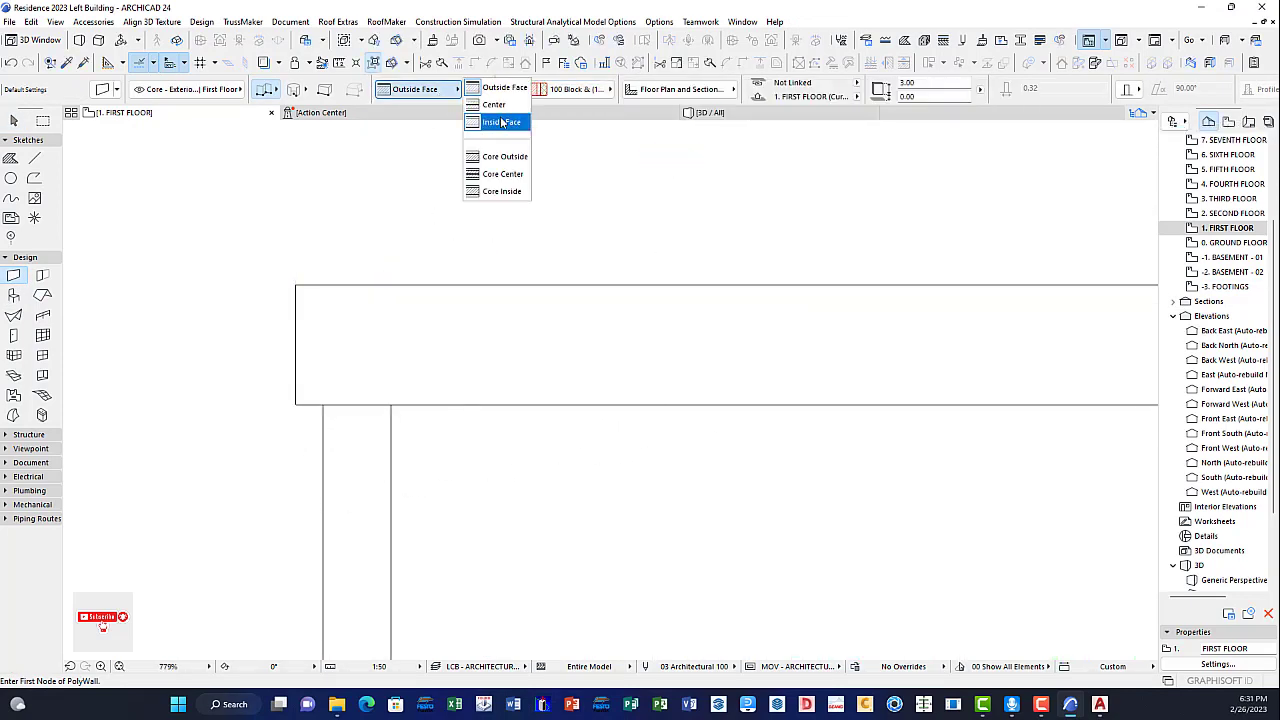
left_click(498, 122)
left_click(296, 405)
scroll(615, 327, "down", 5)
middle_click_drag(394, 291, 254, 286)
scroll(254, 286, "down", 3)
scroll(771, 252, "up", 5)
left_click(771, 252)
right_click(765, 337)
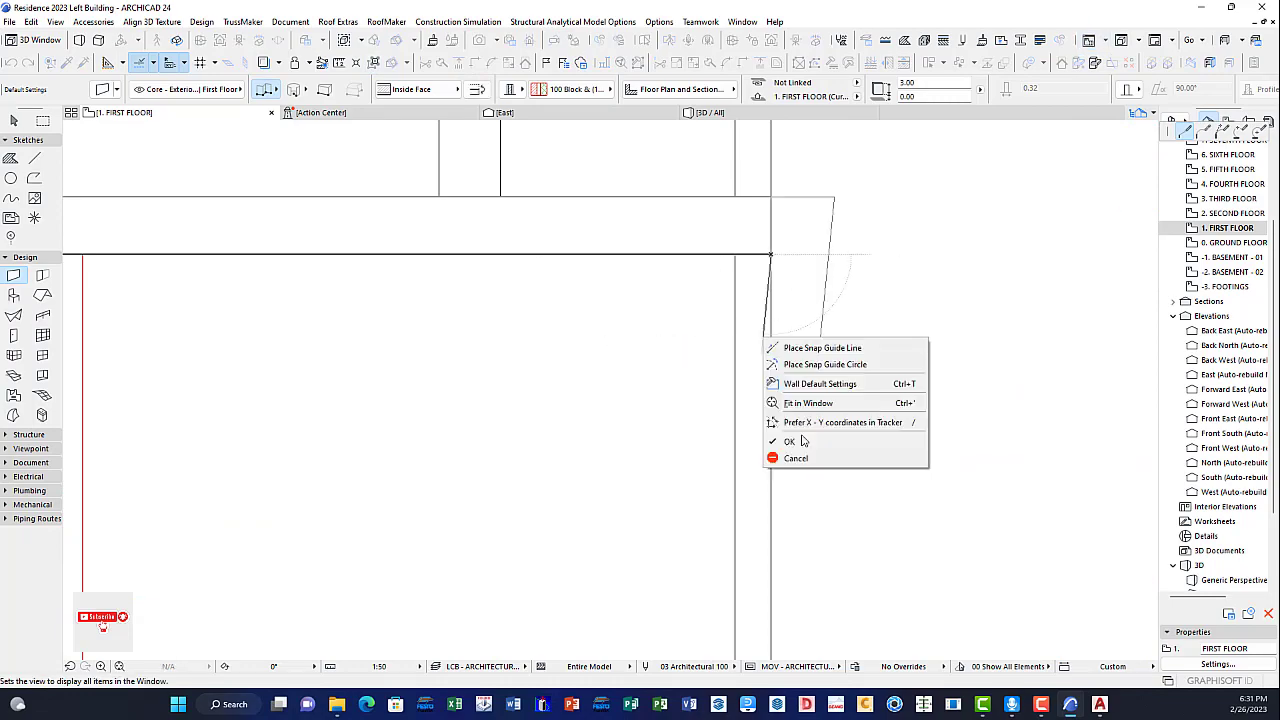
left_click(802, 440)
Step: Draw a matching 100 Block wall along the upper green apartment's long back wall, opposite the red apartment
scroll(680, 300, "down", 10)
middle_click_drag(667, 346, 595, 348)
scroll(700, 305, "up", 5)
scroll(640, 314, "down", 5)
scroll(386, 256, "up", 10)
left_click(430, 273)
scroll(840, 252, "down", 9)
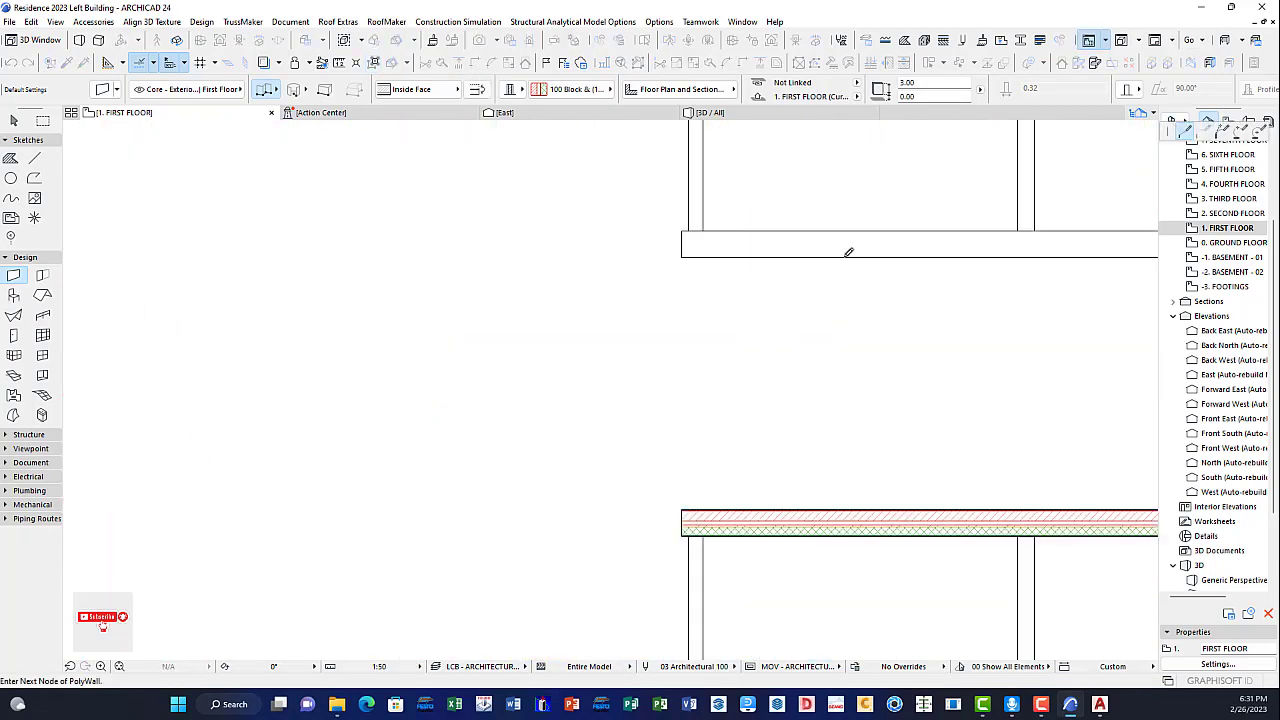
middle_click_drag(848, 252, 450, 260)
scroll(655, 300, "up", 9)
left_click(656, 253)
right_click(721, 275)
left_click(763, 379)
scroll(763, 334, "down", 12)
key("Escape")
Step: Select both new back walls and place a copy about 23.14 m across, aligned with the outer end of the yellow apartment's back wall
scroll(500, 308, "up", 7)
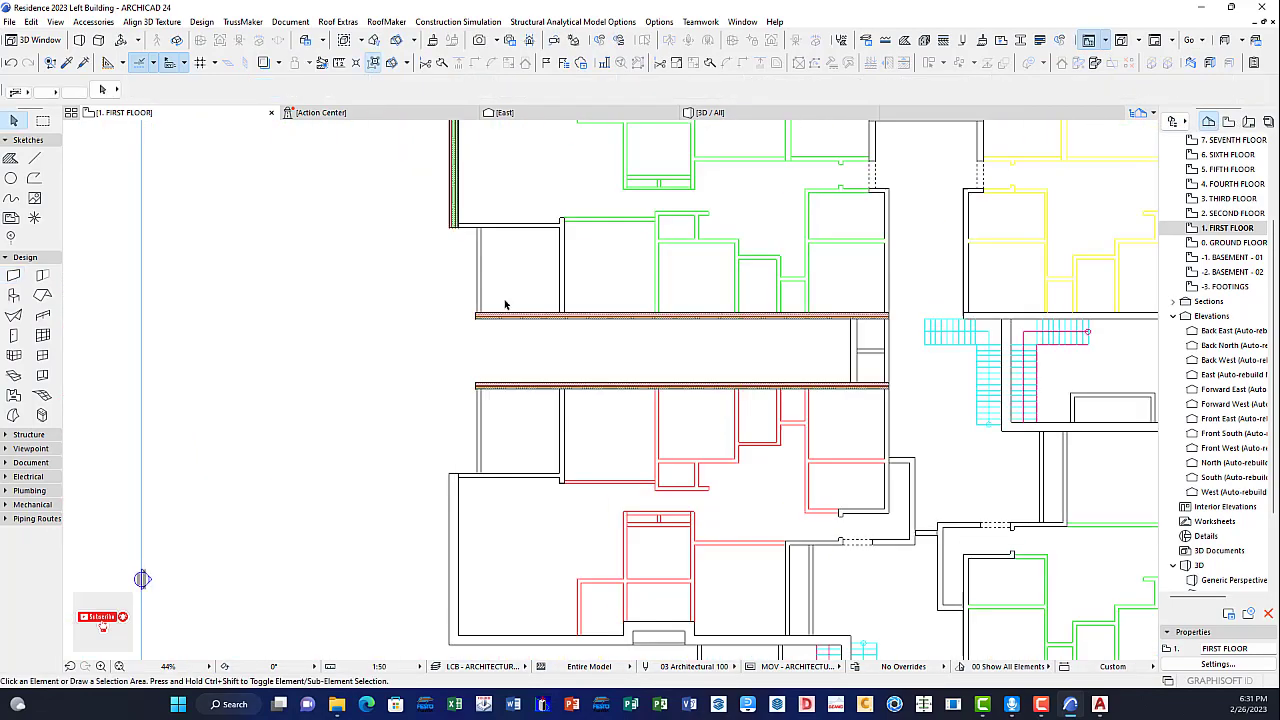
left_click(510, 292)
left_click(524, 522, "shift")
scroll(480, 313, "down", 6)
scroll(677, 371, "up", 10)
middle_click_drag(724, 553, 780, 317)
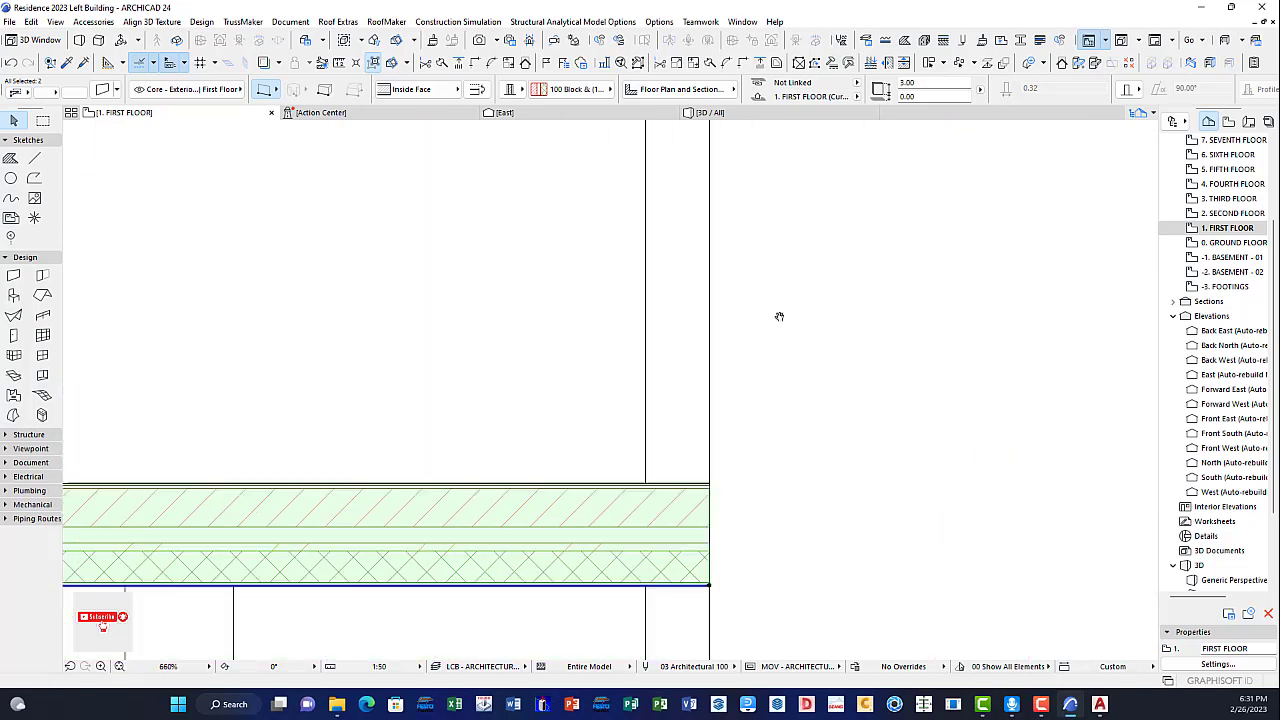
scroll(768, 352, "up", 5)
left_click(767, 351)
left_click(1184, 150)
scroll(742, 372, "down", 10)
scroll(1024, 388, "up", 10)
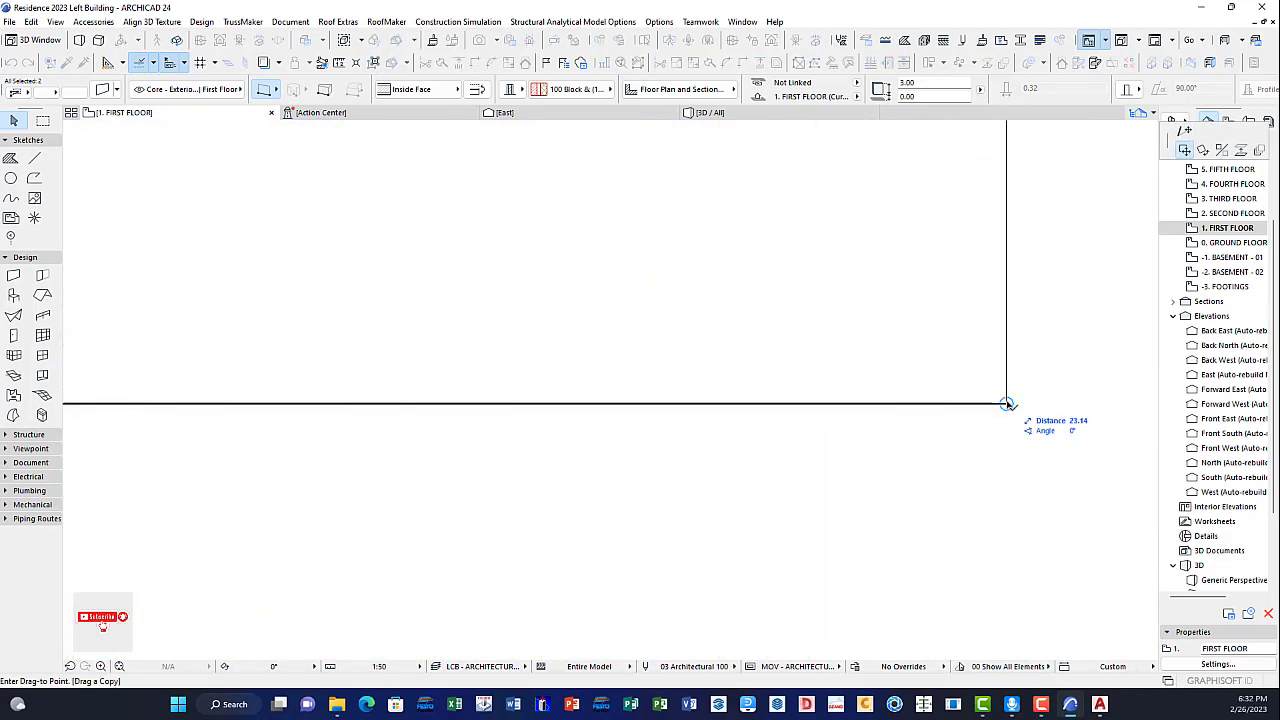
left_click(1006, 404)
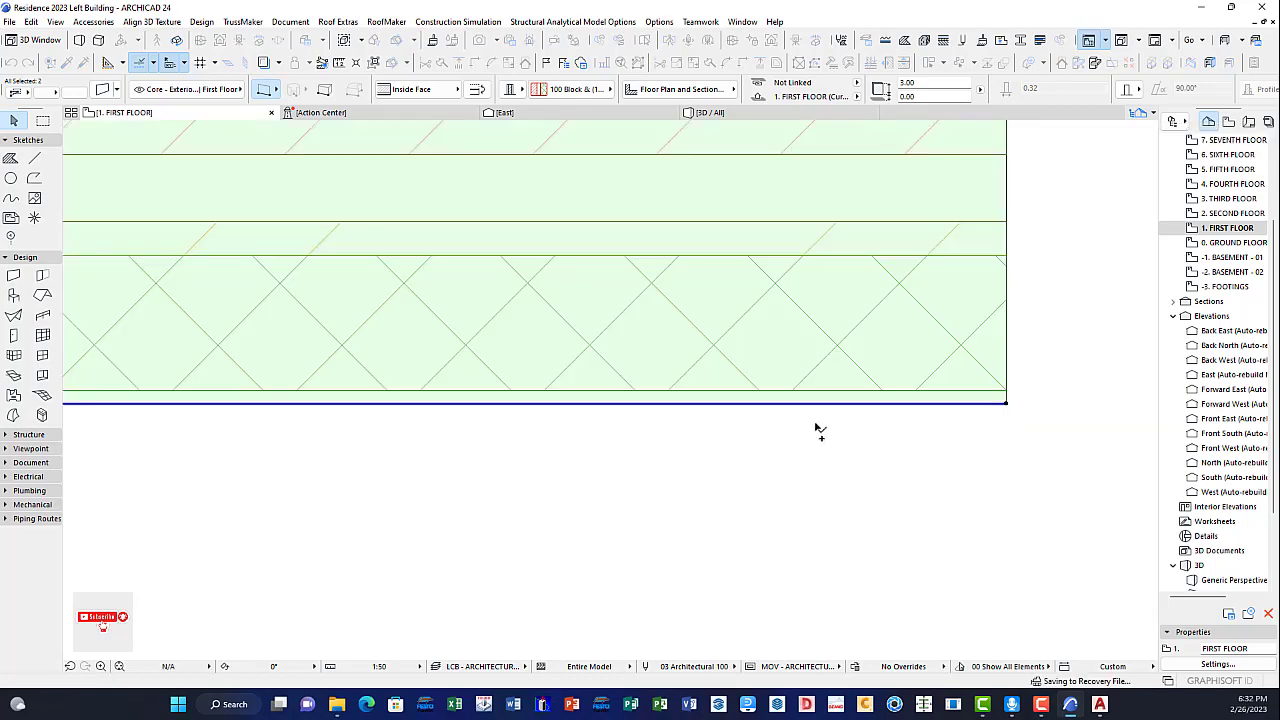
scroll(871, 543, "down", 10)
scroll(1010, 404, "down", 4)
scroll(877, 404, "up", 5)
key("Escape")
scroll(877, 404, "down", 7)
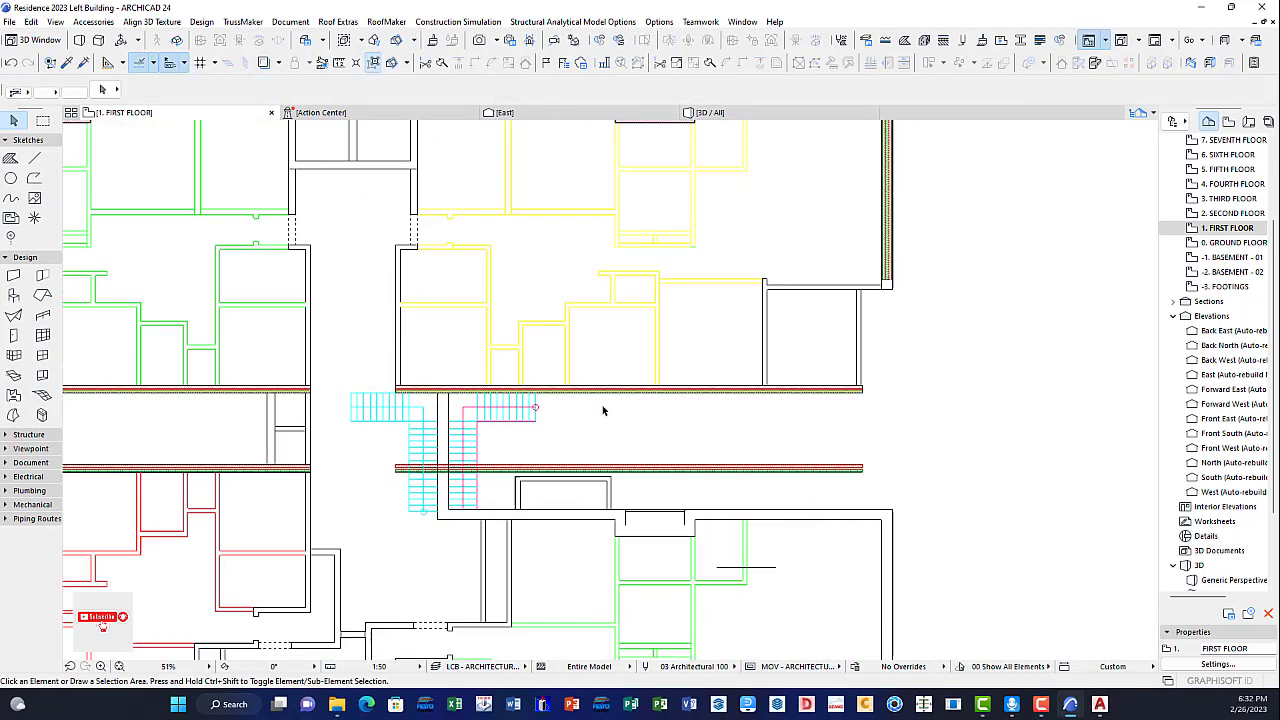
Step: Delete the extra copied wall between the yellow apartment's back wall and the green apartment below it
scroll(470, 424, "up", 3)
scroll(906, 430, "up", 3)
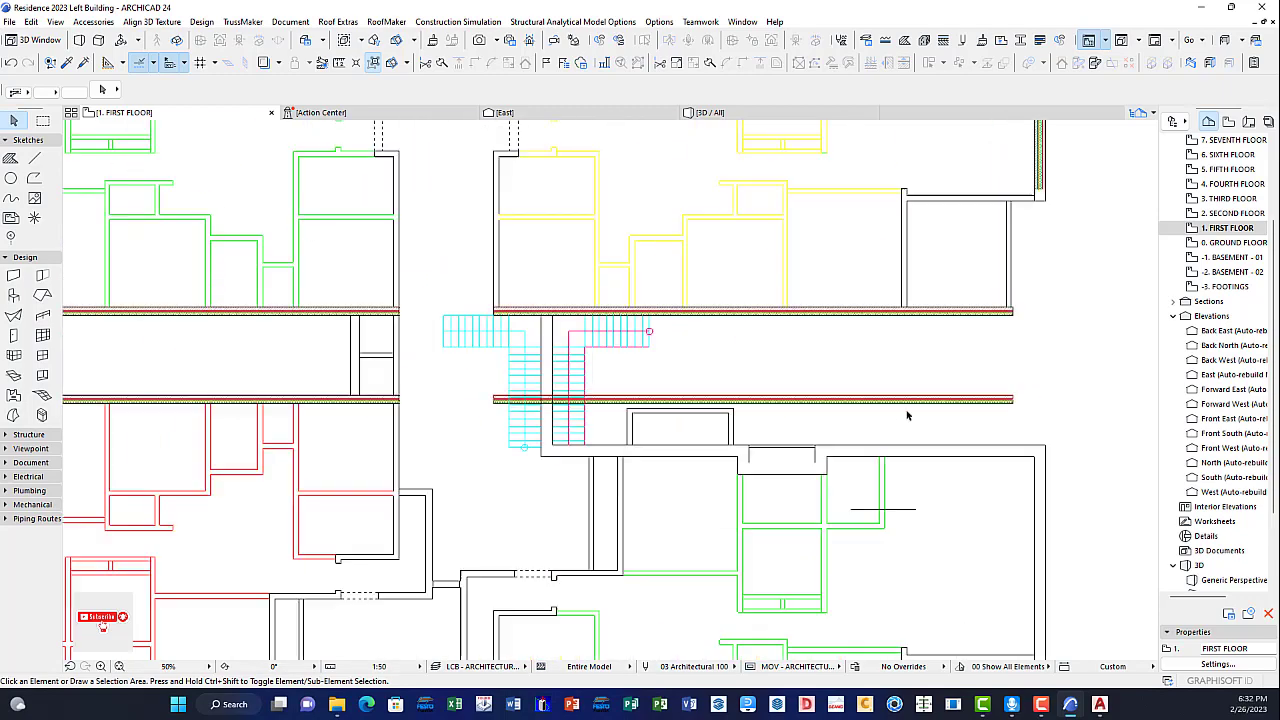
left_click(889, 399)
key("Delete")
Step: Start a measurement at the inner recess corner of the green apartment below the yellow one, and leave it
scroll(860, 385, "down", 4)
scroll(843, 296, "up", 6)
scroll(783, 331, "up", 3)
key("m")
left_click(725, 344)
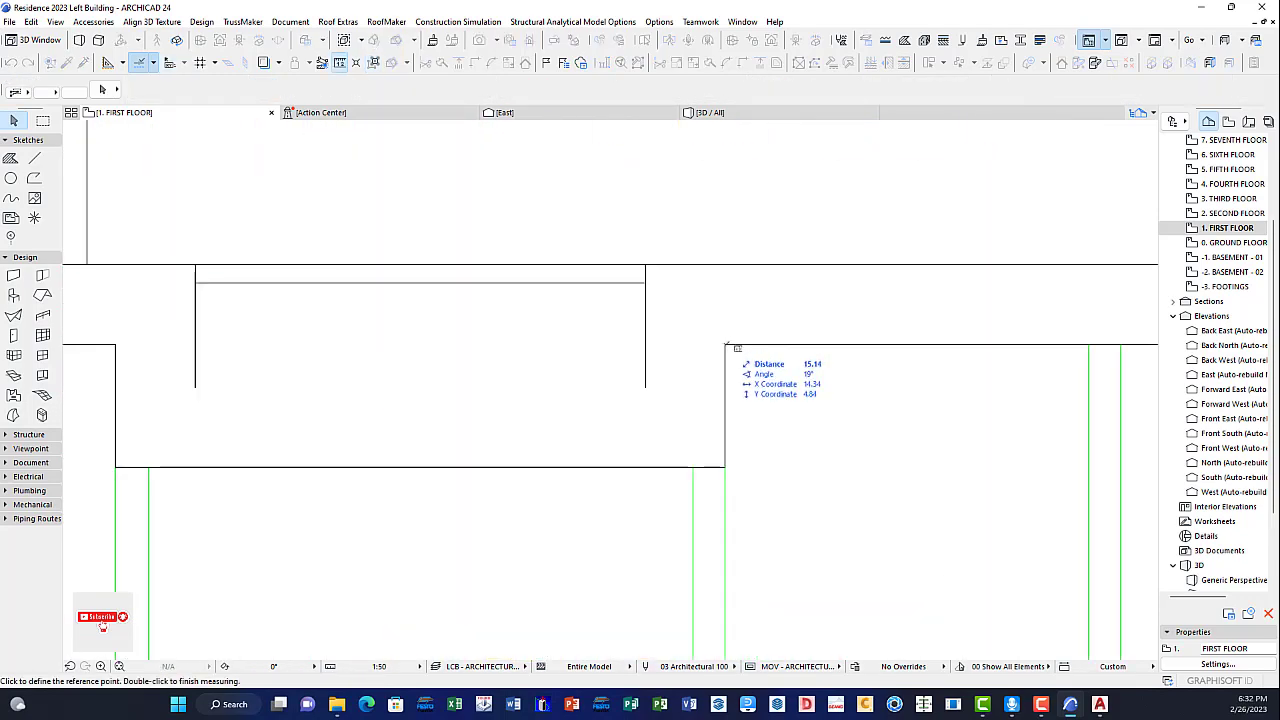
key("Escape")
scroll(331, 277, "down", 5)
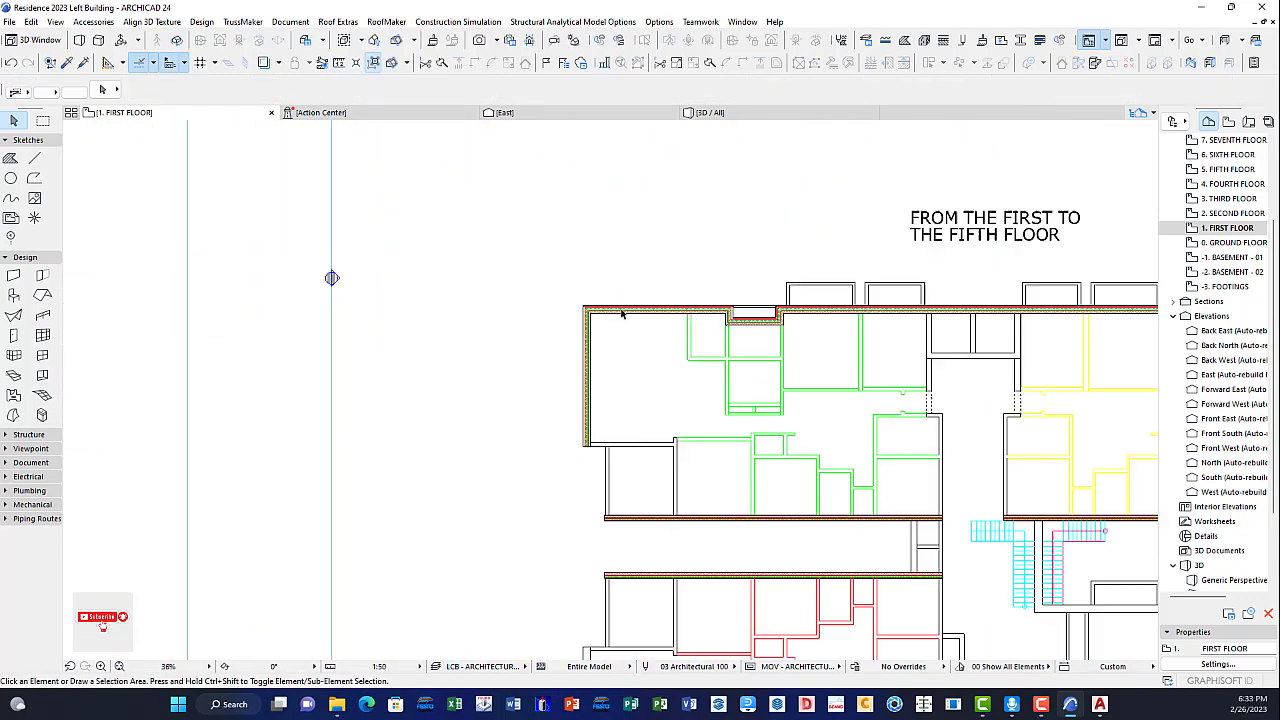
Step: Select the outer walls together with the back walls of the lower yellow, red and middle green apartments and the wall beside the lower staircase
scroll(543, 291, "up", 8)
left_click(210, 368)
left_click(233, 375, "shift")
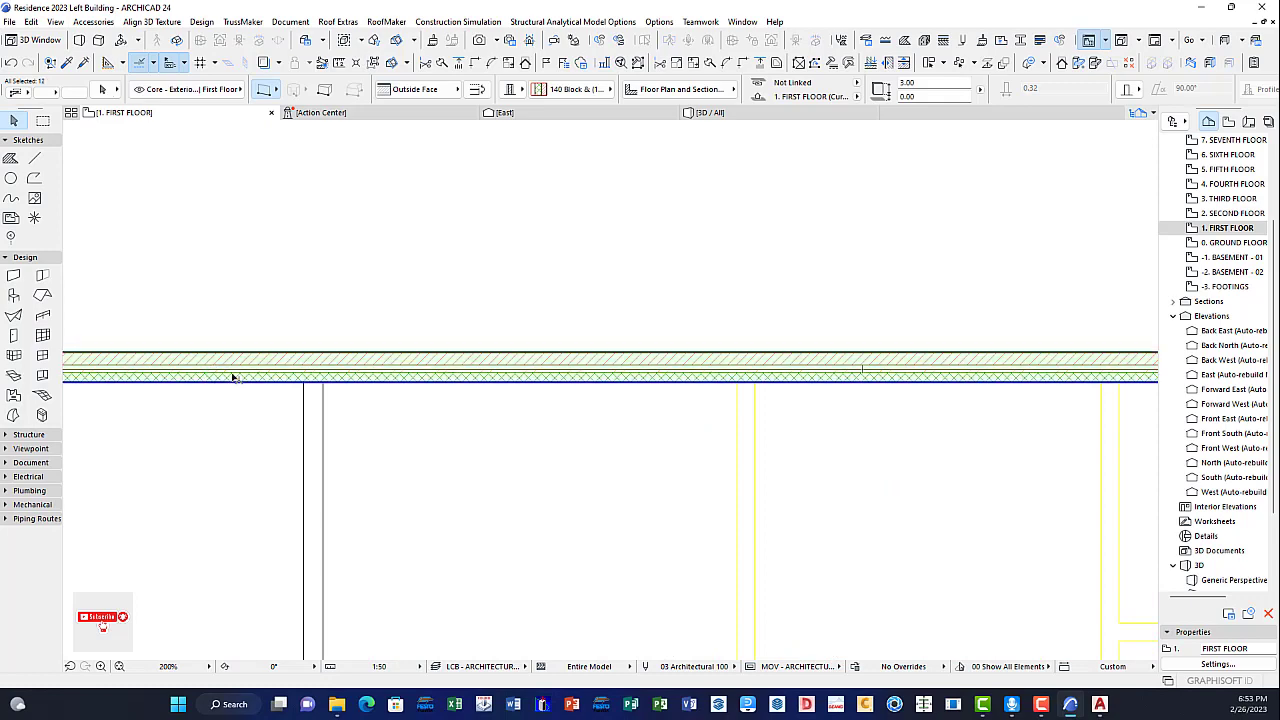
scroll(415, 383, "down", 6)
scroll(730, 385, "up", 3)
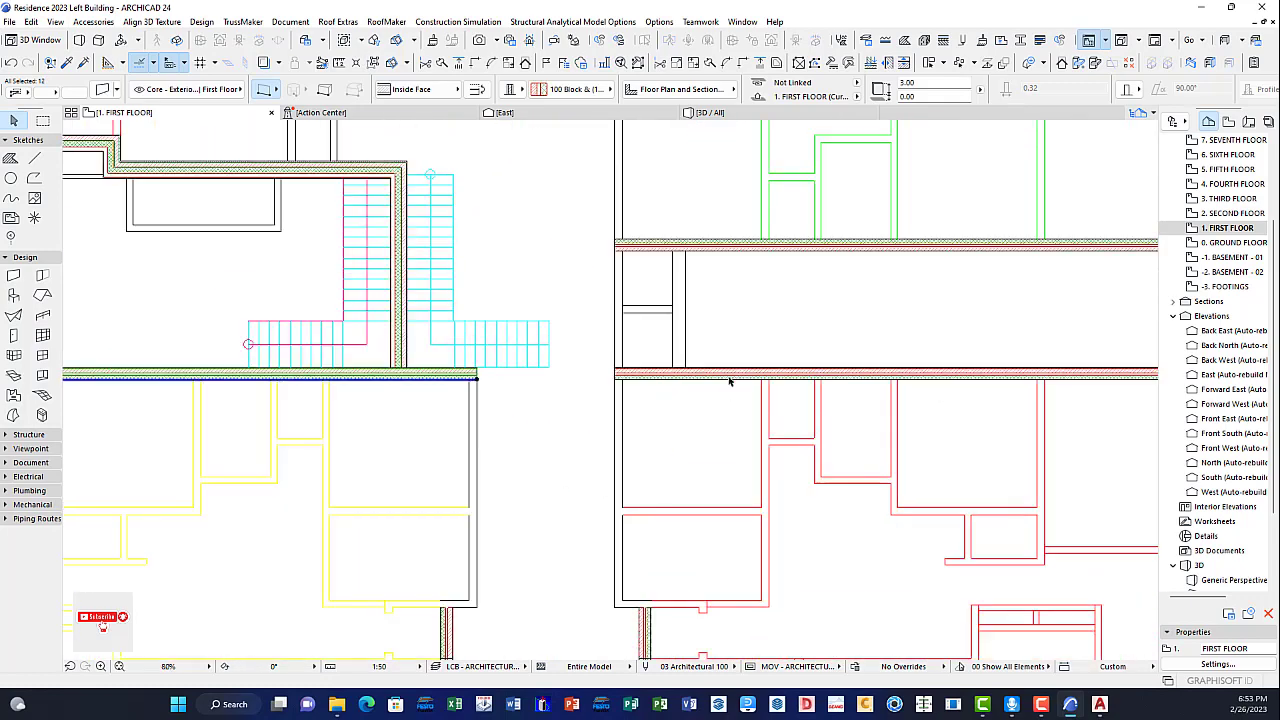
left_click(730, 376, "shift")
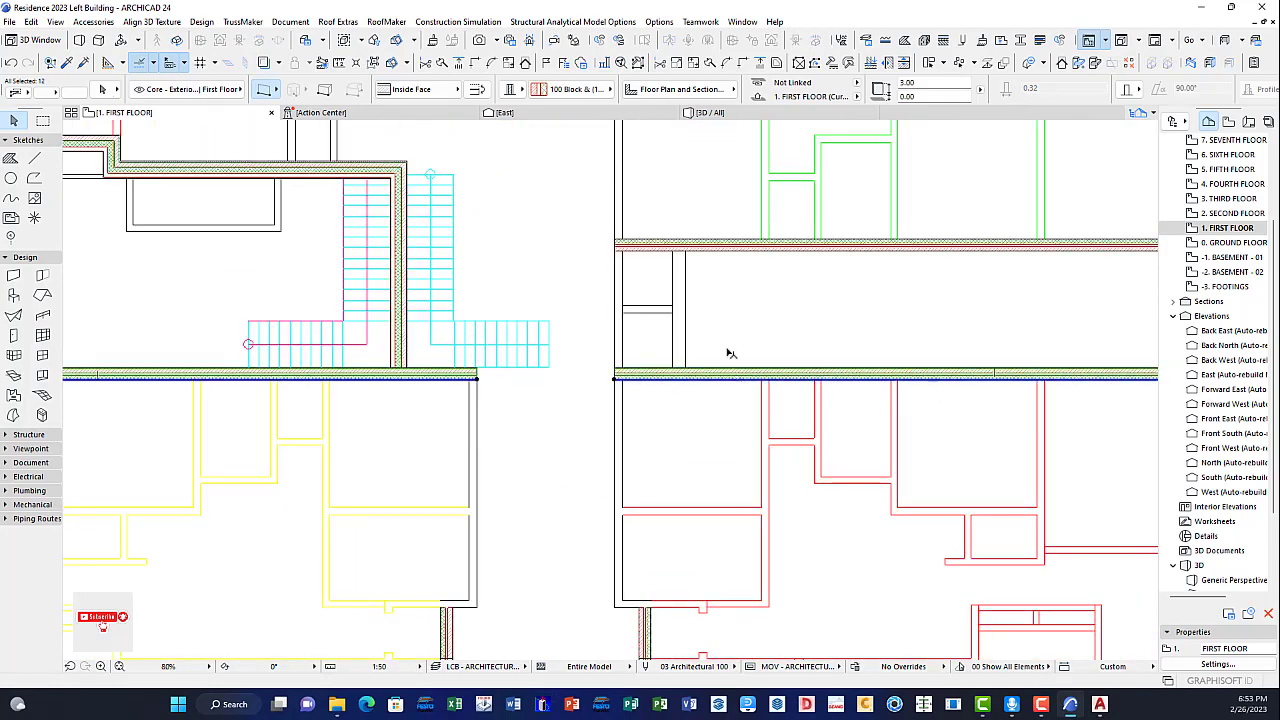
left_click(737, 250, "shift")
left_click(400, 224, "shift")
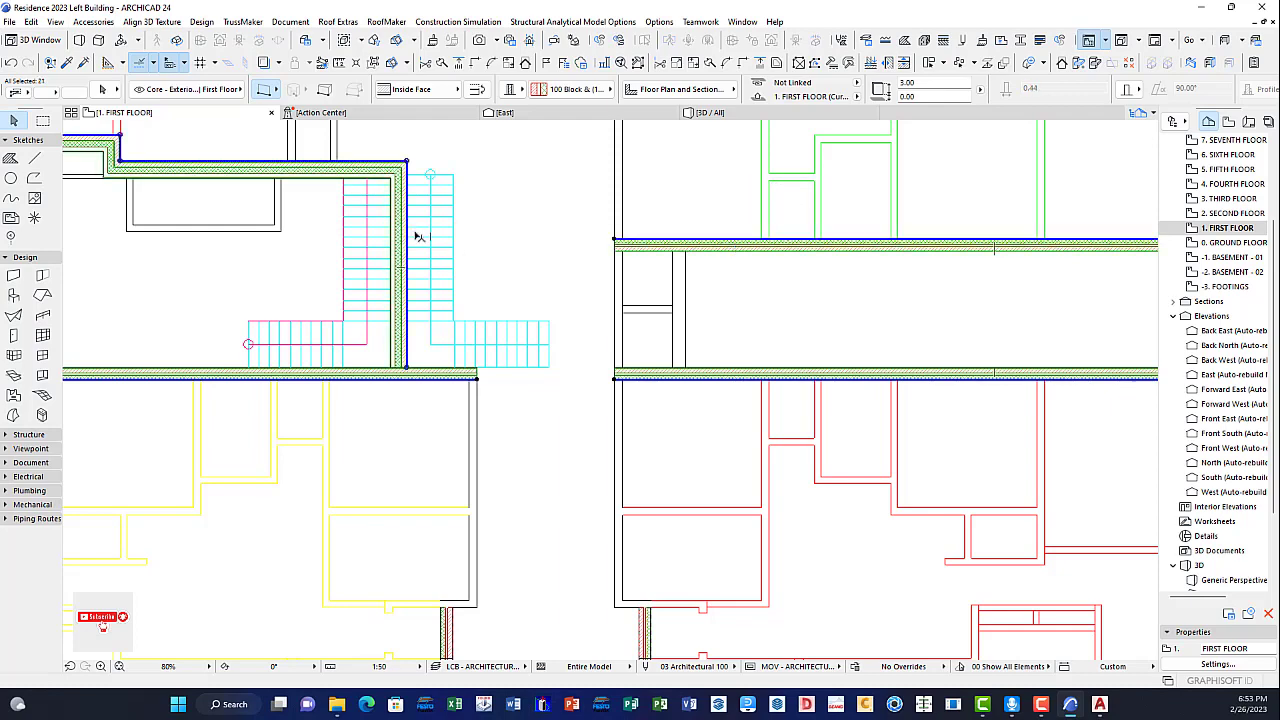
scroll(675, 427, "down", 5)
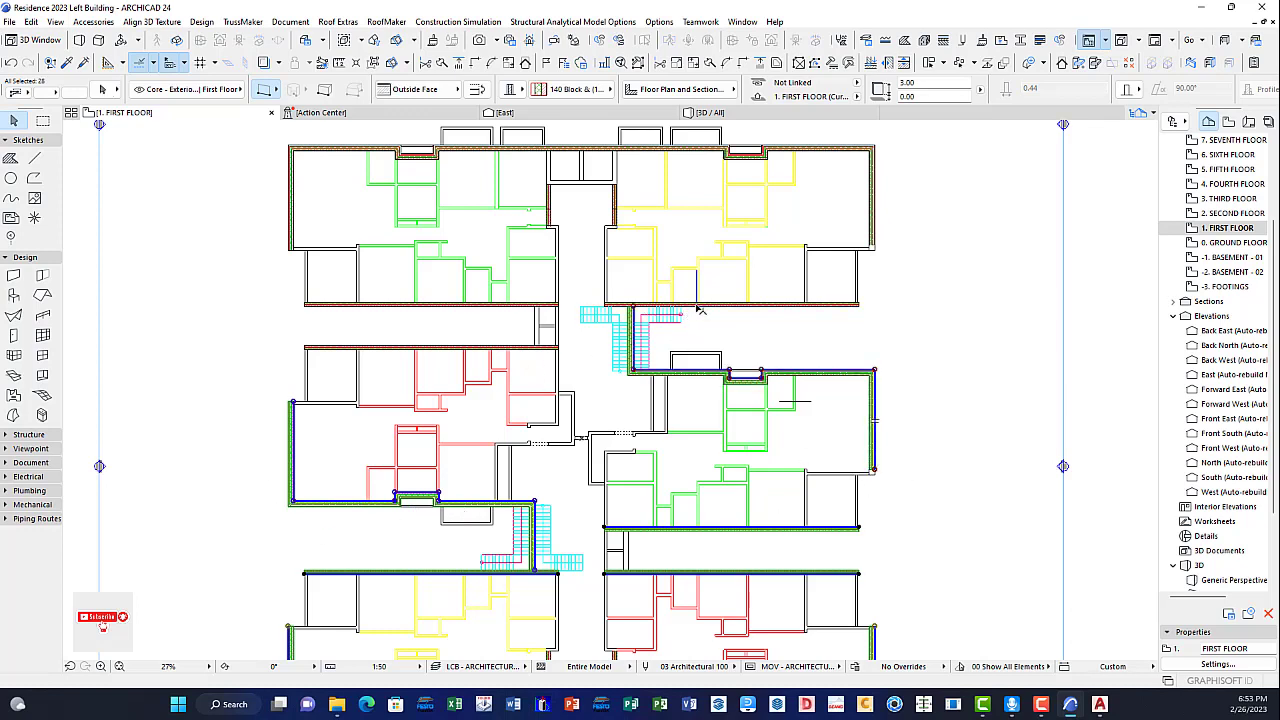
Step: Add the upper yellow and green apartments' back walls and the building's upper outer walls to the selection
left_click(845, 310, "shift")
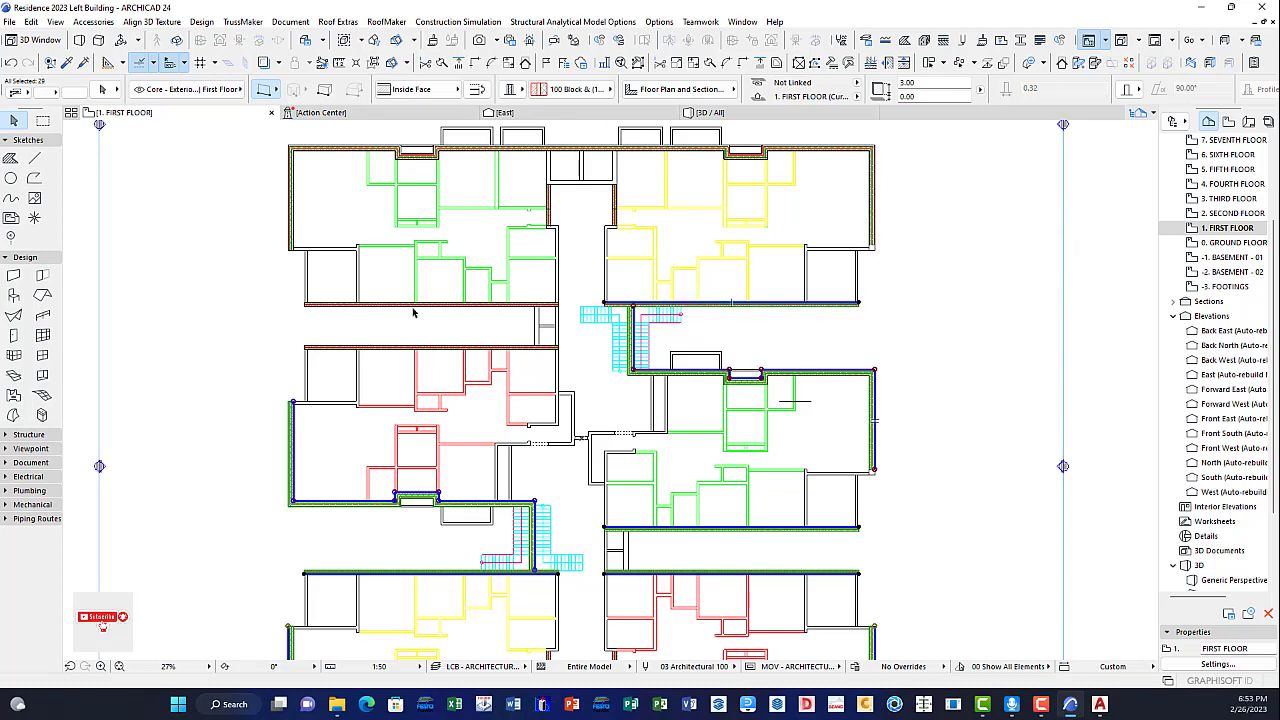
left_click(290, 238, "shift")
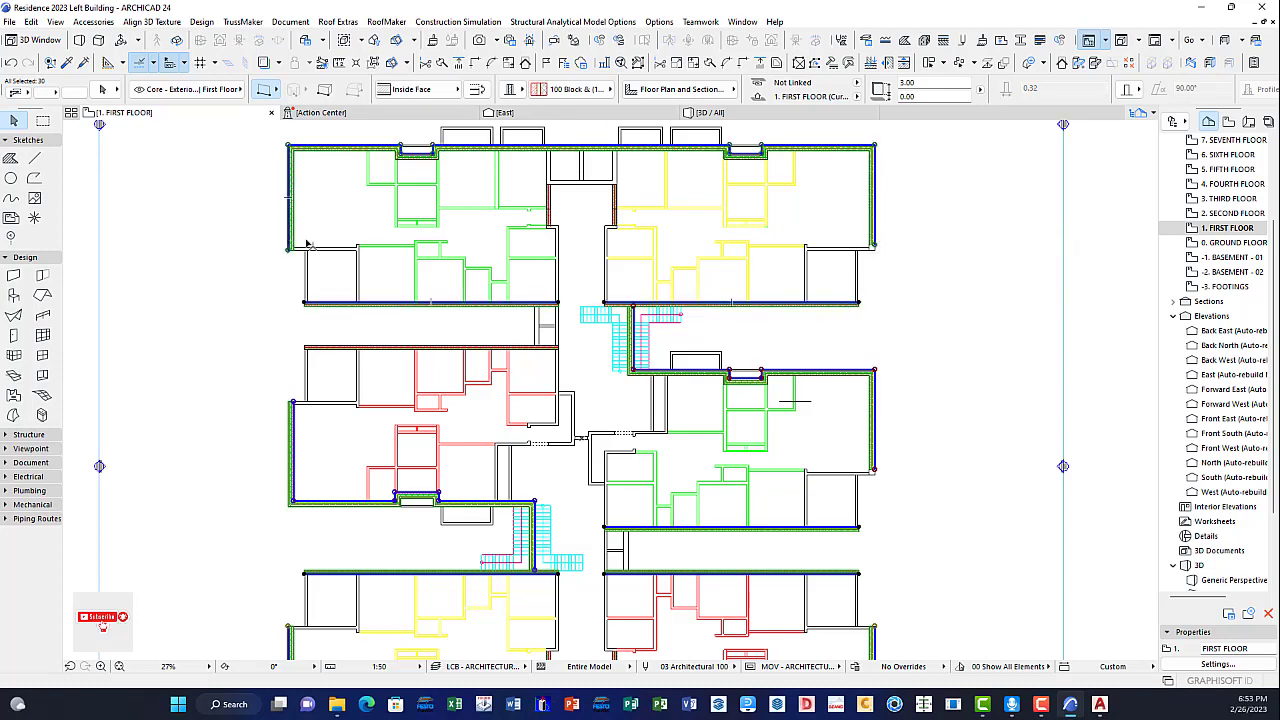
middle_click_drag(666, 267, 649, 288)
Step: Set the selected walls' position to Exterior, look through their remaining properties, and deselect the walls
scroll(1231, 89, "down", 5)
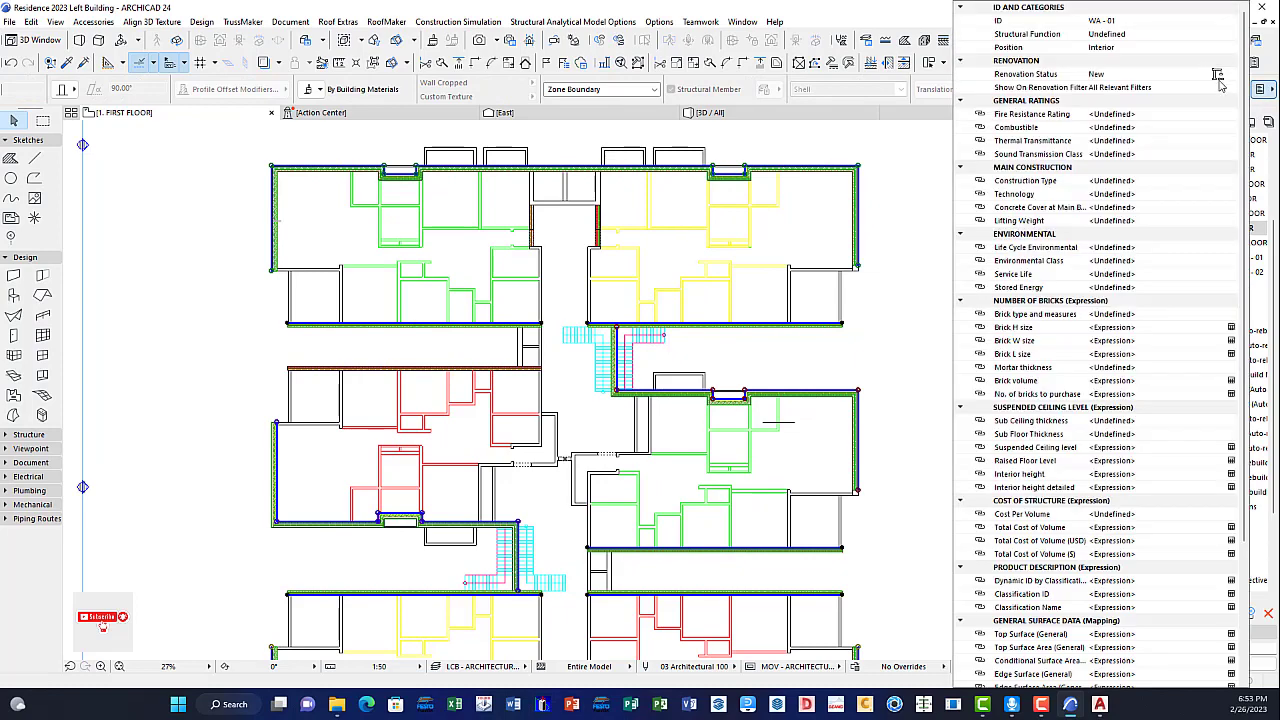
left_click(1219, 48)
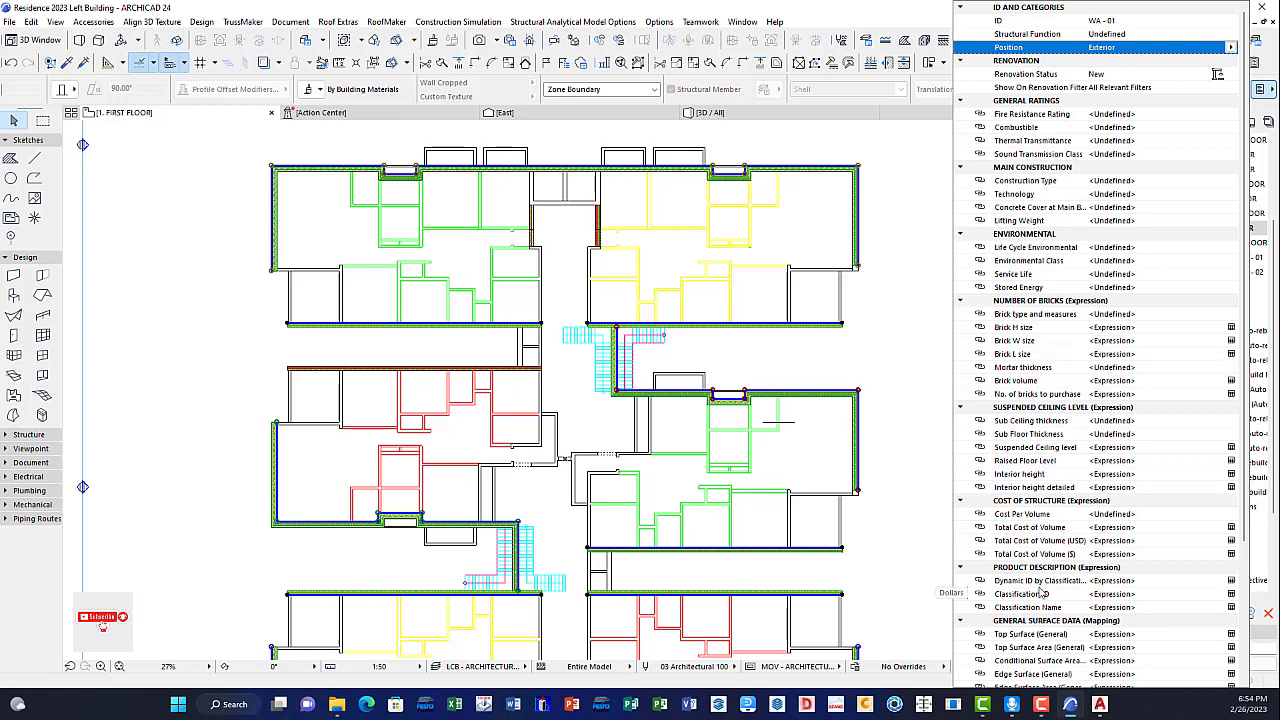
scroll(1052, 410, "down", 5)
scroll(1052, 410, "up", 4)
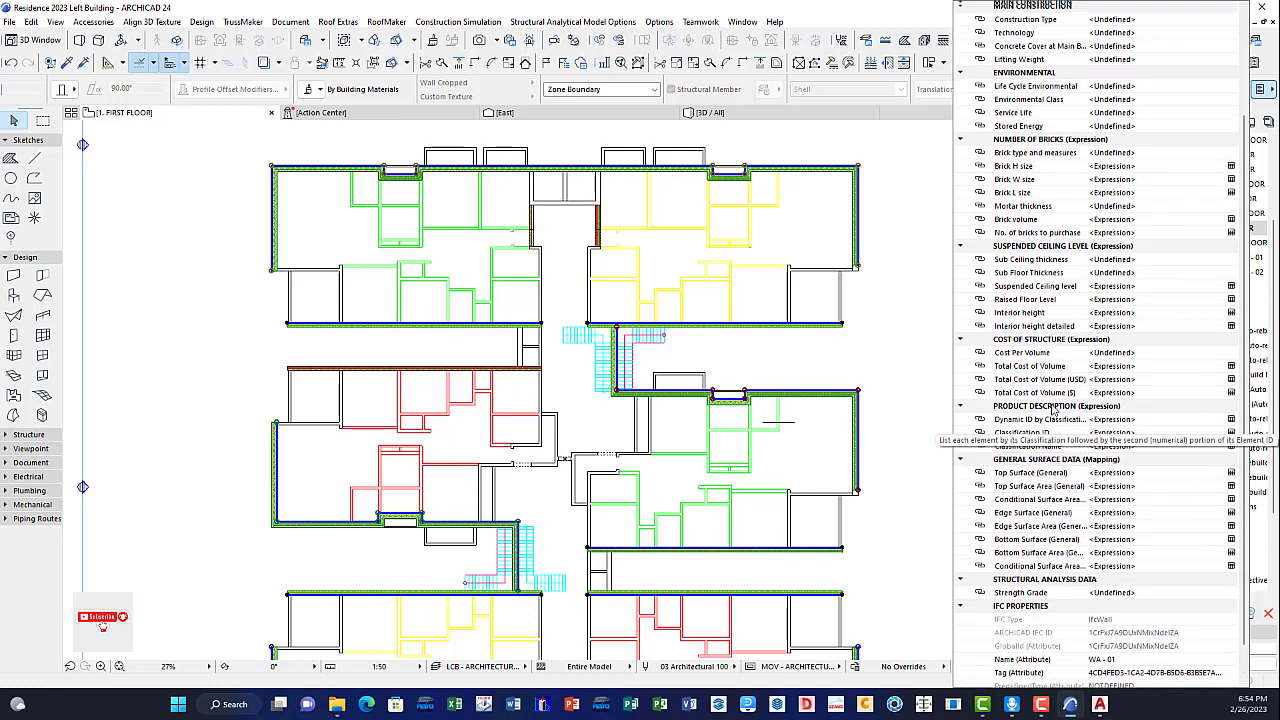
scroll(1047, 370, "up", 2)
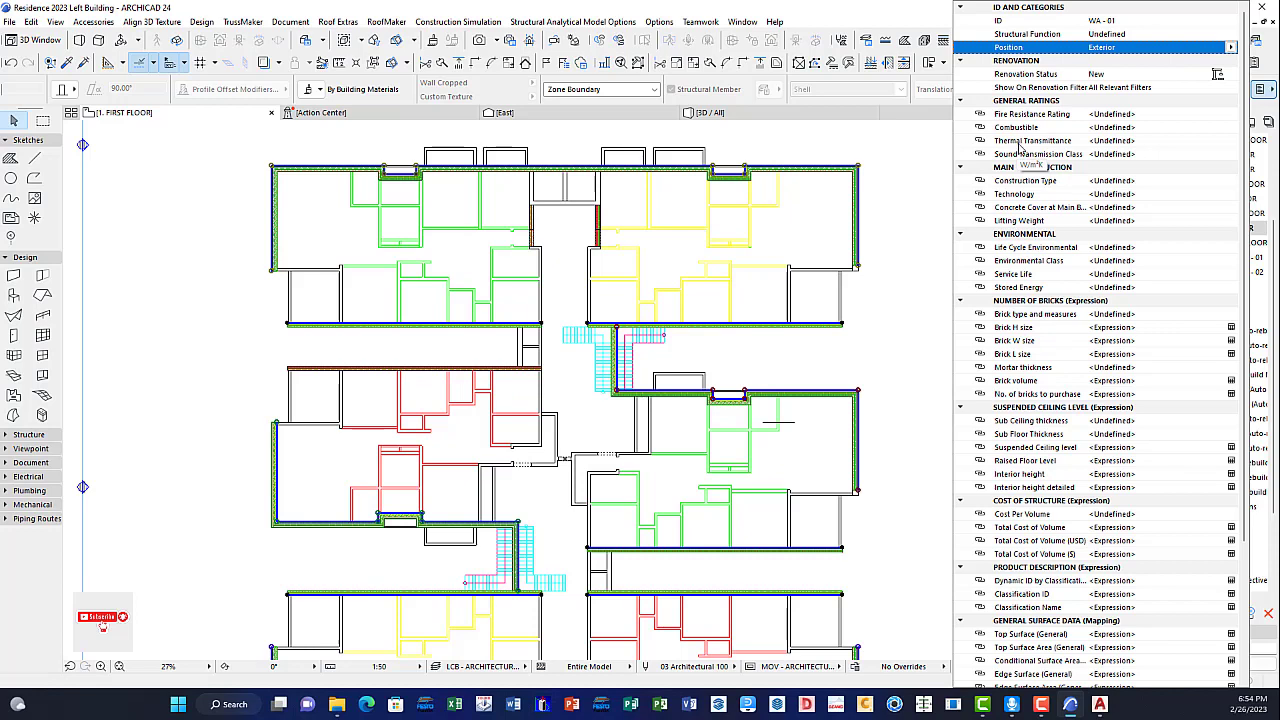
scroll(1037, 289, "down", 5)
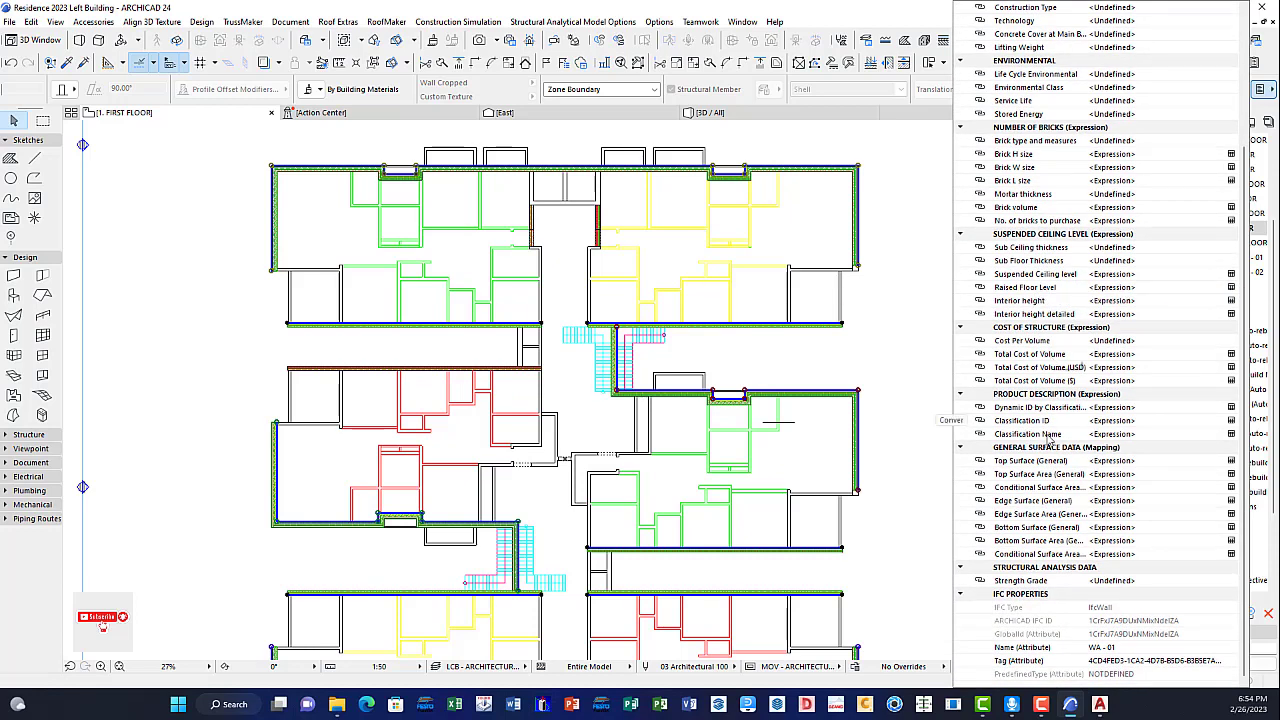
scroll(1100, 320, "up", 5)
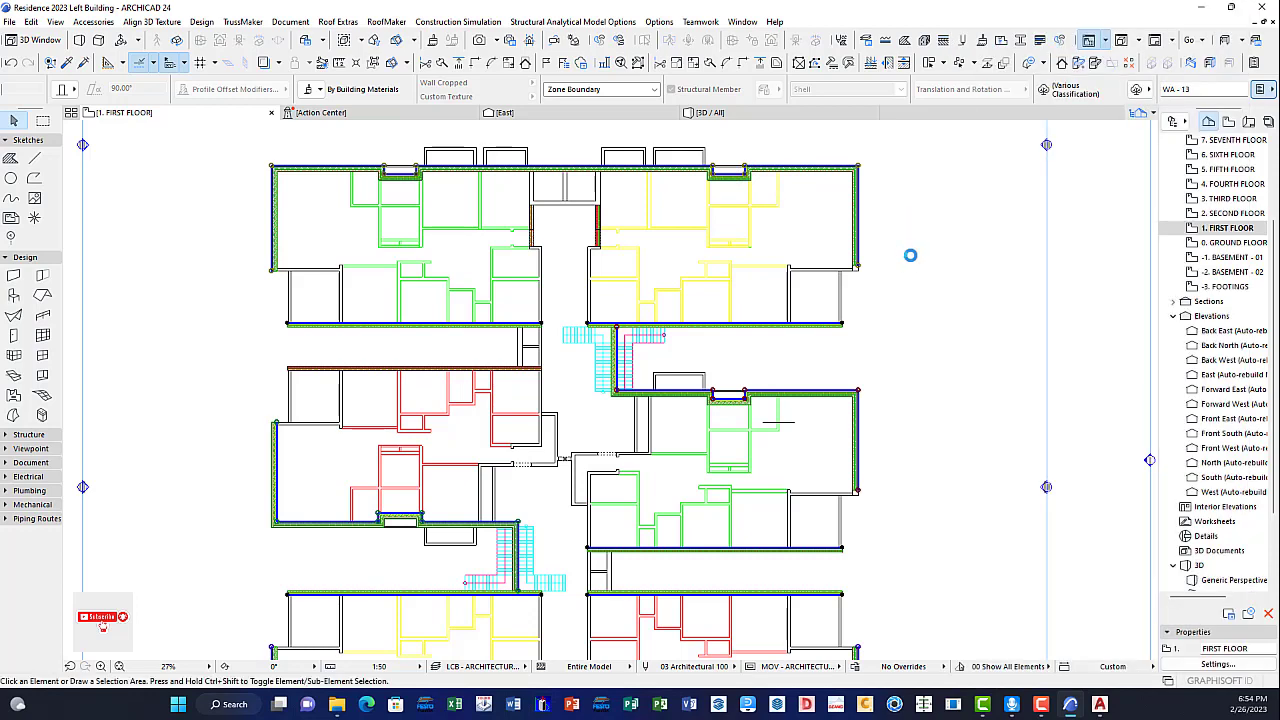
left_click(910, 255)
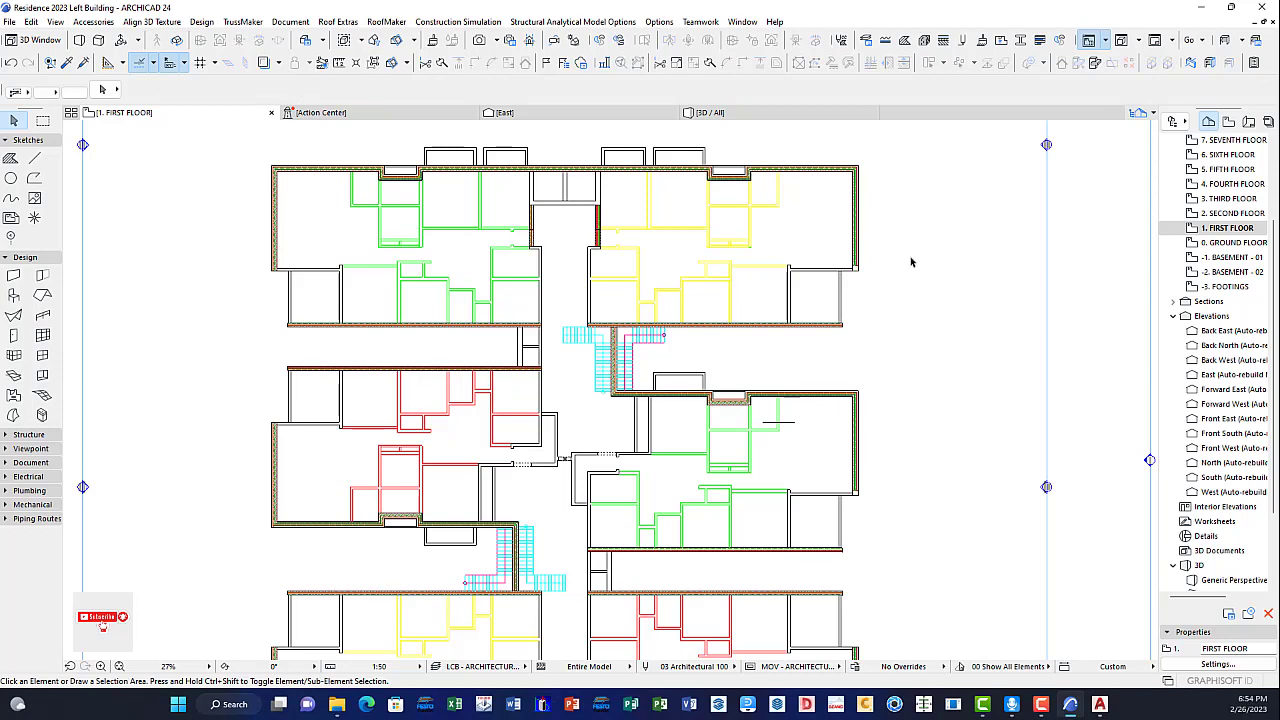
Step: Inspect the traced exterior walls around the first floor, especially where the lower yellow apartment's outer side wall meets the recessed corner room
scroll(538, 254, "down", 5)
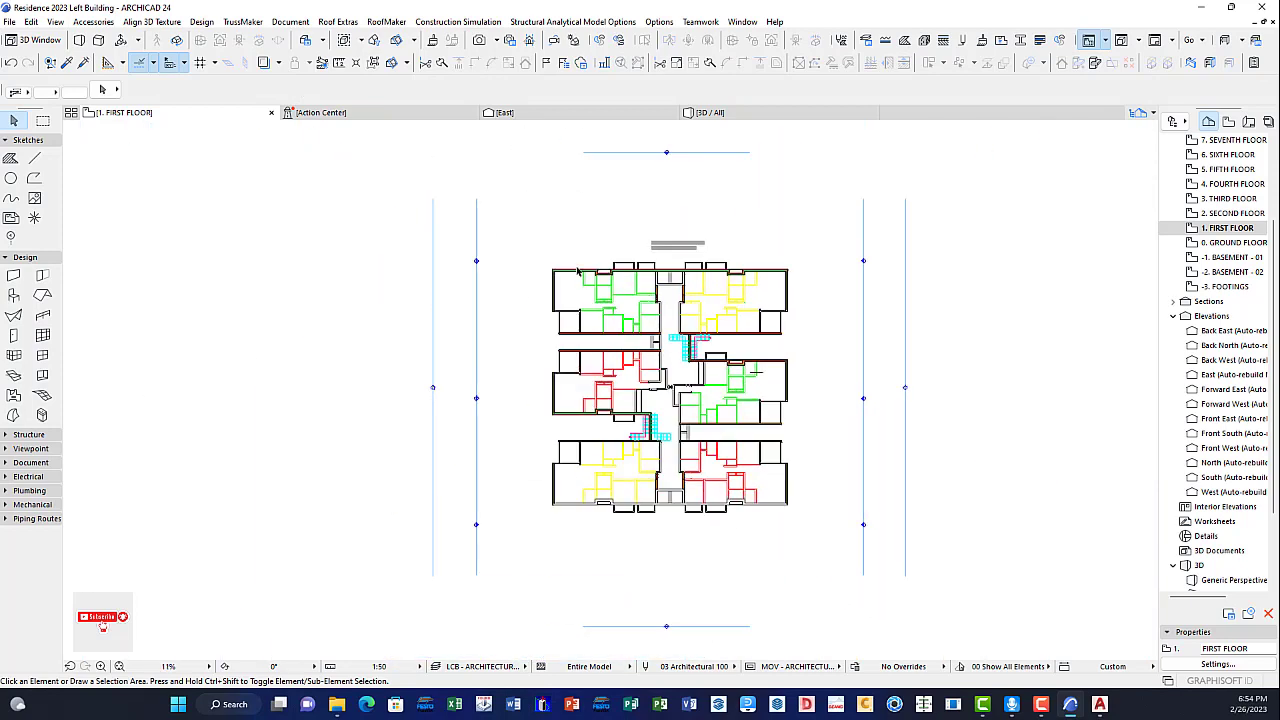
scroll(587, 278, "up", 3)
scroll(587, 278, "up", 4)
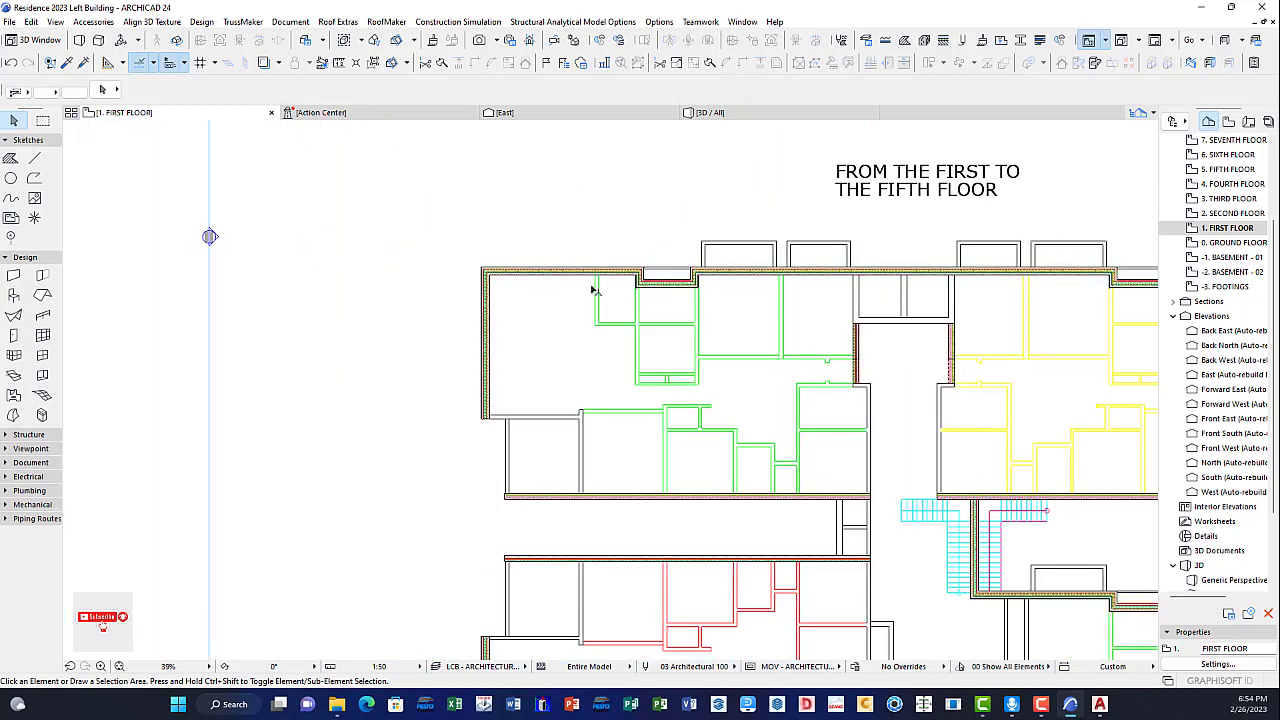
scroll(593, 289, "down", 3)
middle_click_drag(774, 354, 676, 256)
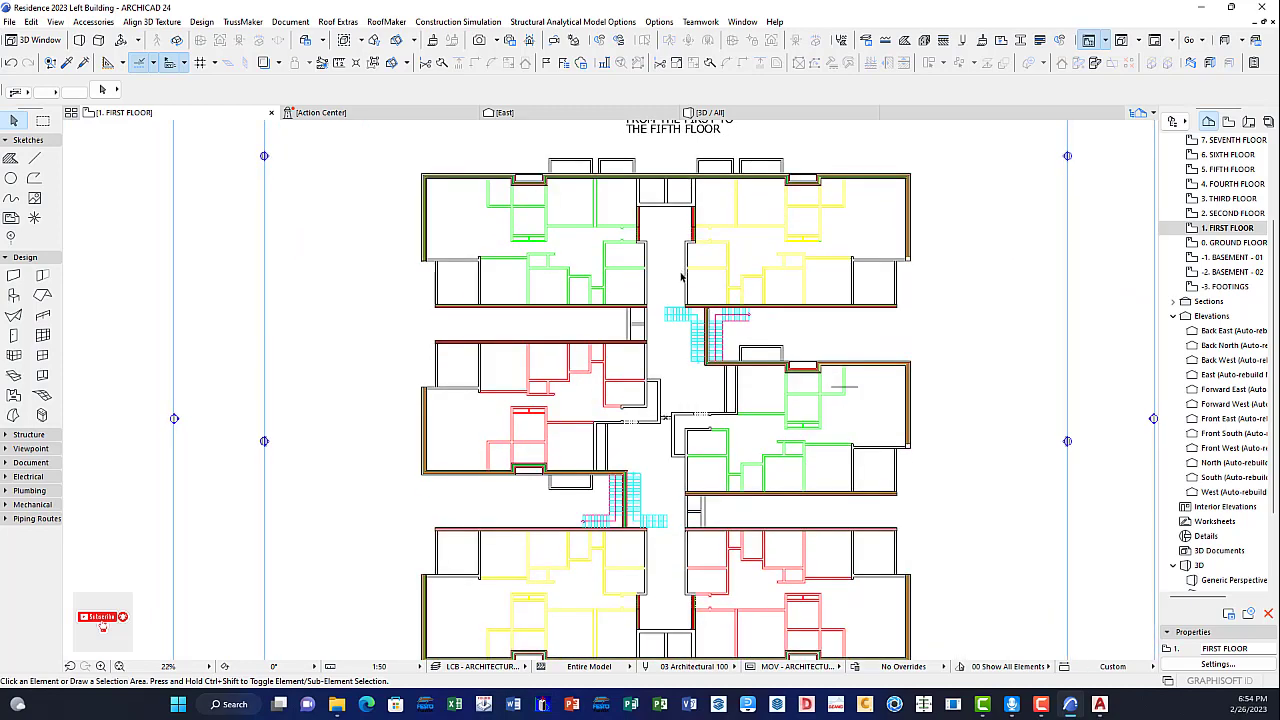
scroll(681, 277, "down", 2)
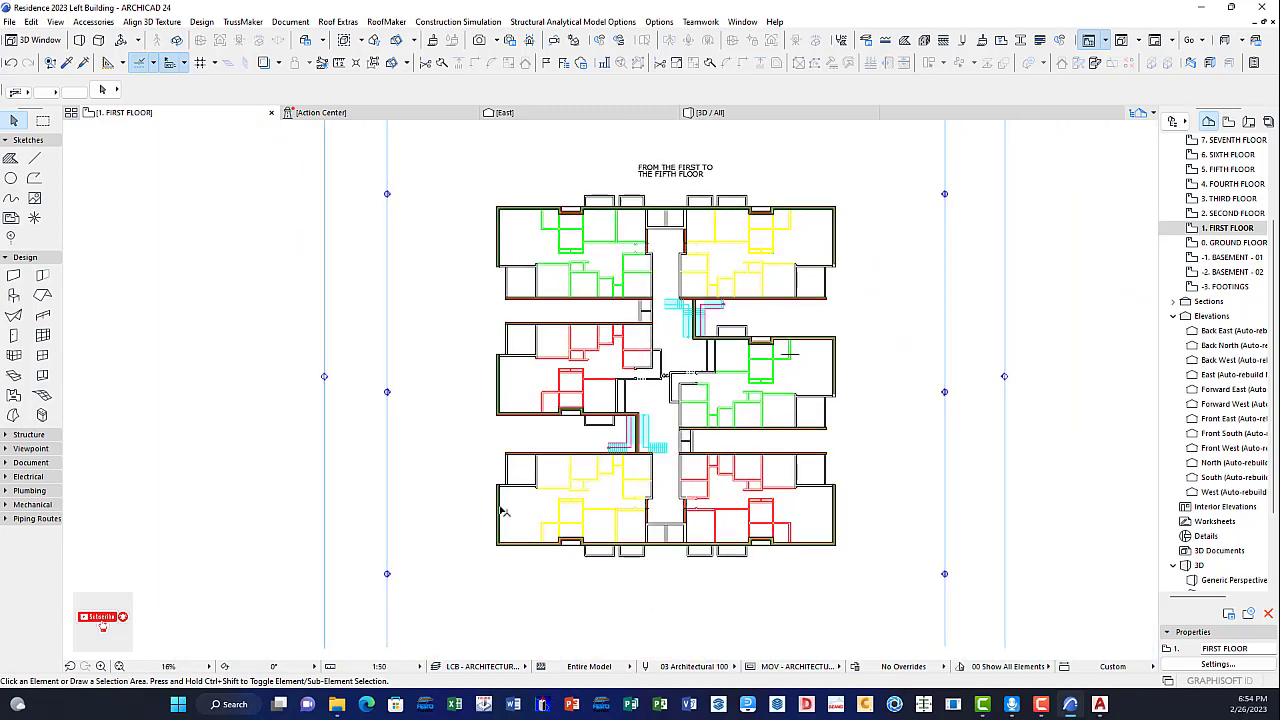
scroll(503, 511, "up", 9)
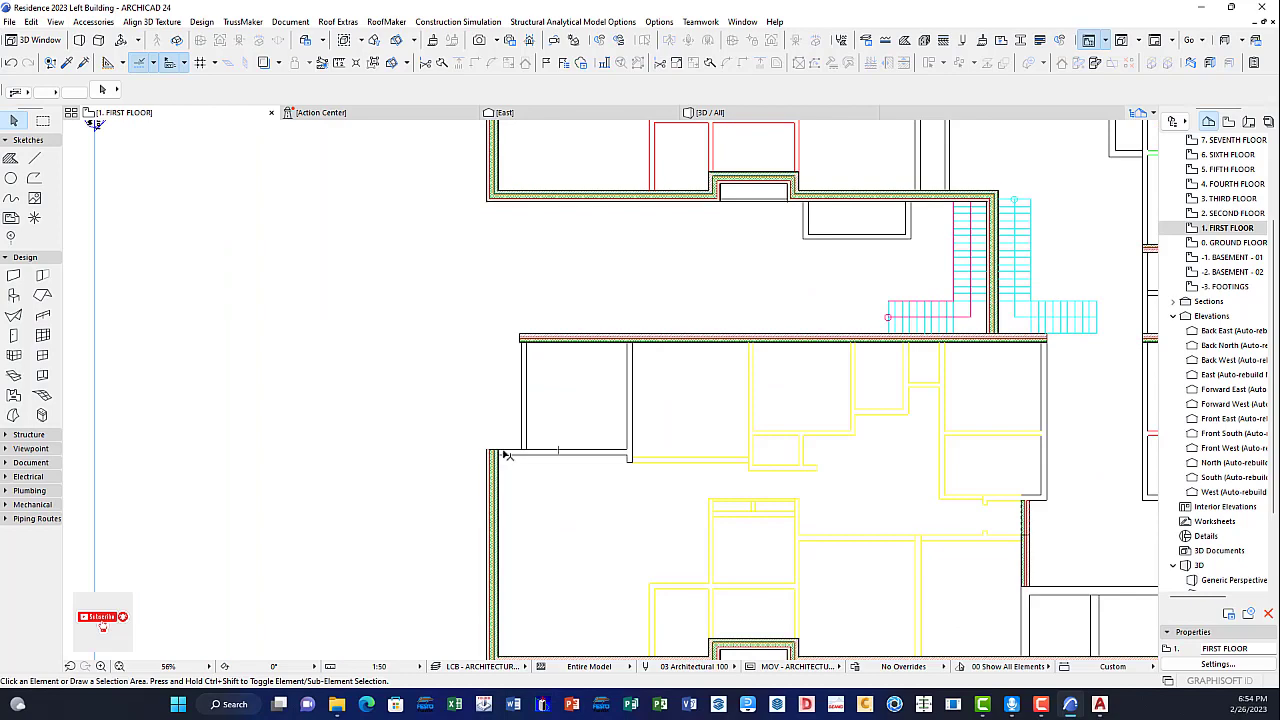
scroll(505, 455, "down", 7)
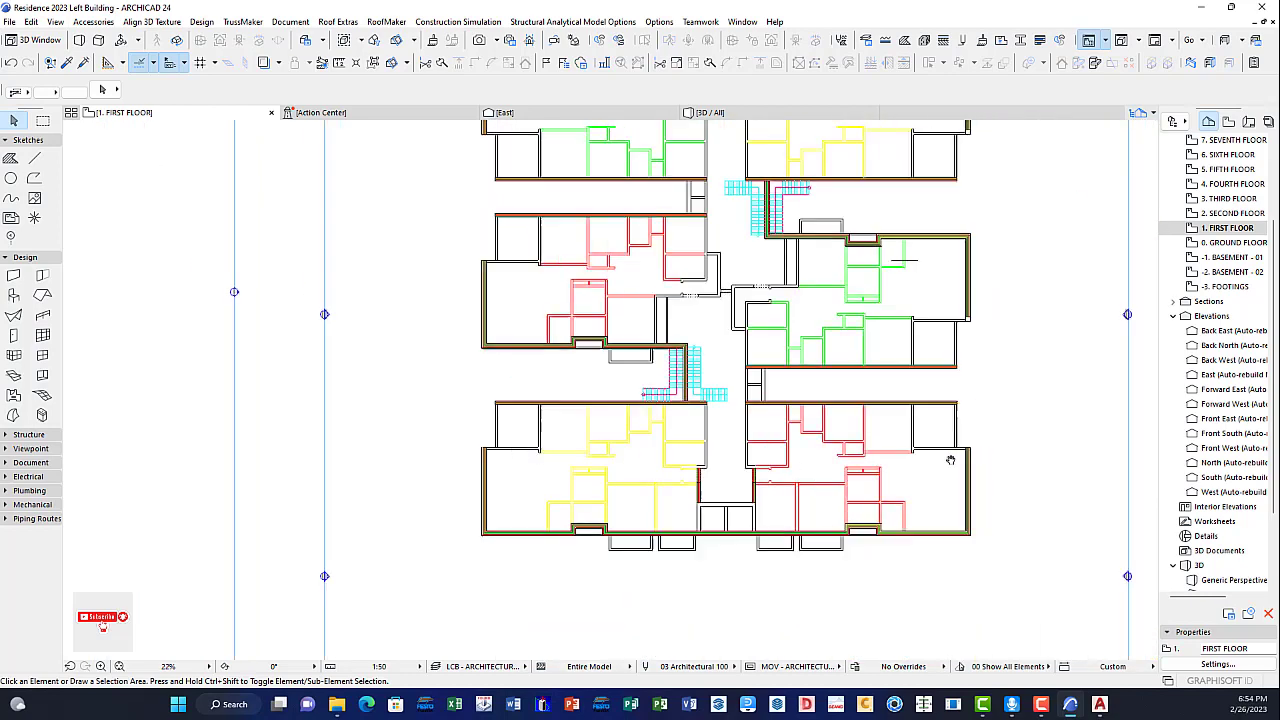
scroll(660, 471, "up", 4)
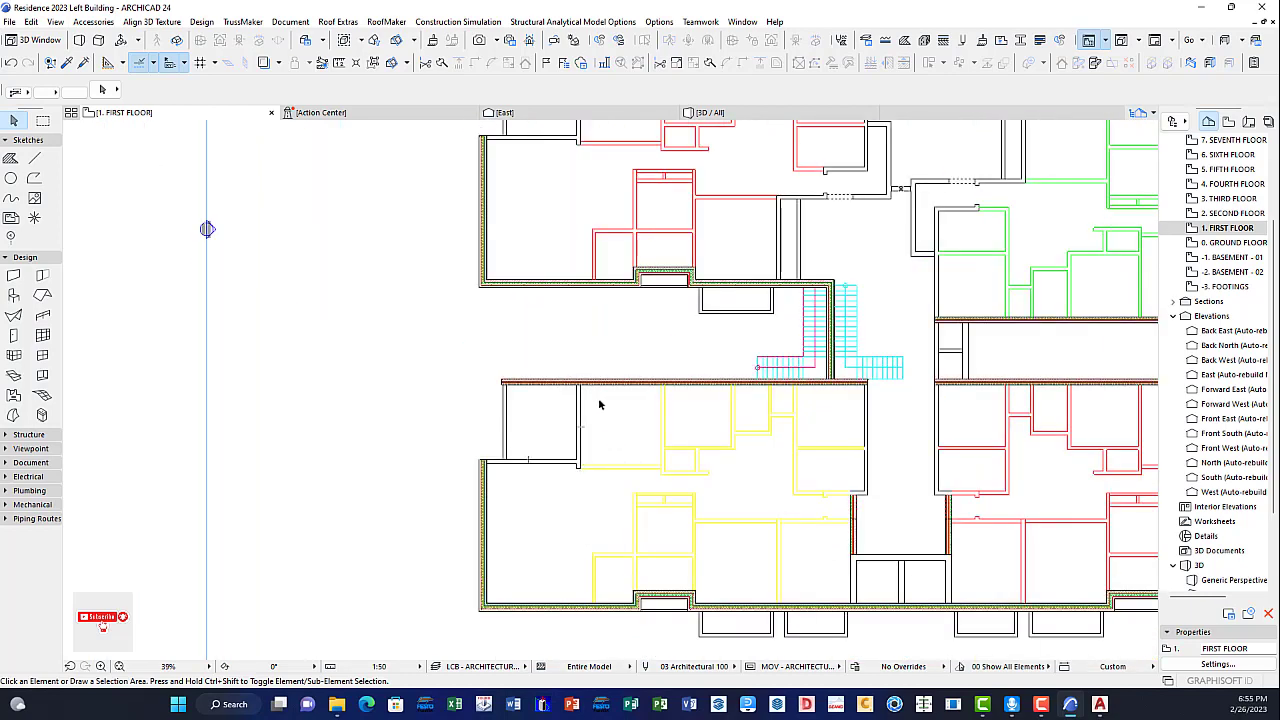
scroll(599, 404, "down", 2)
scroll(566, 436, "up", 2)
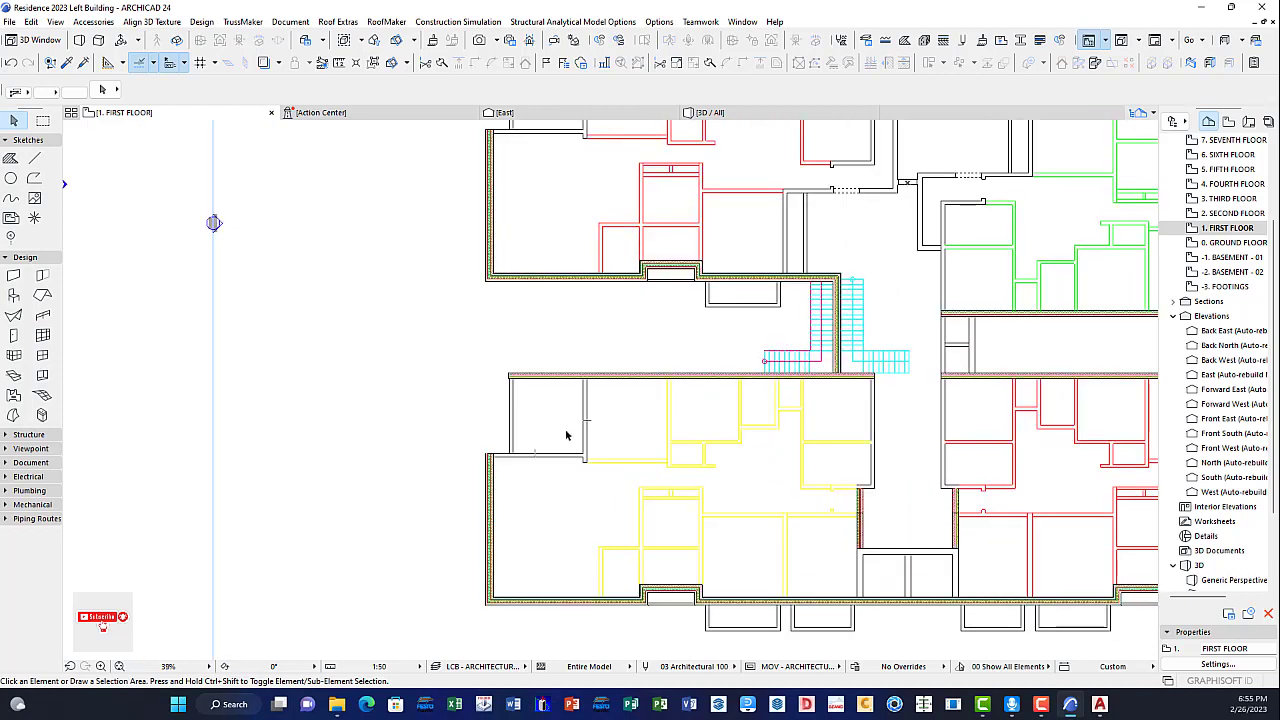
scroll(583, 435, "up", 5)
scroll(583, 435, "down", 5)
scroll(506, 463, "up", 5)
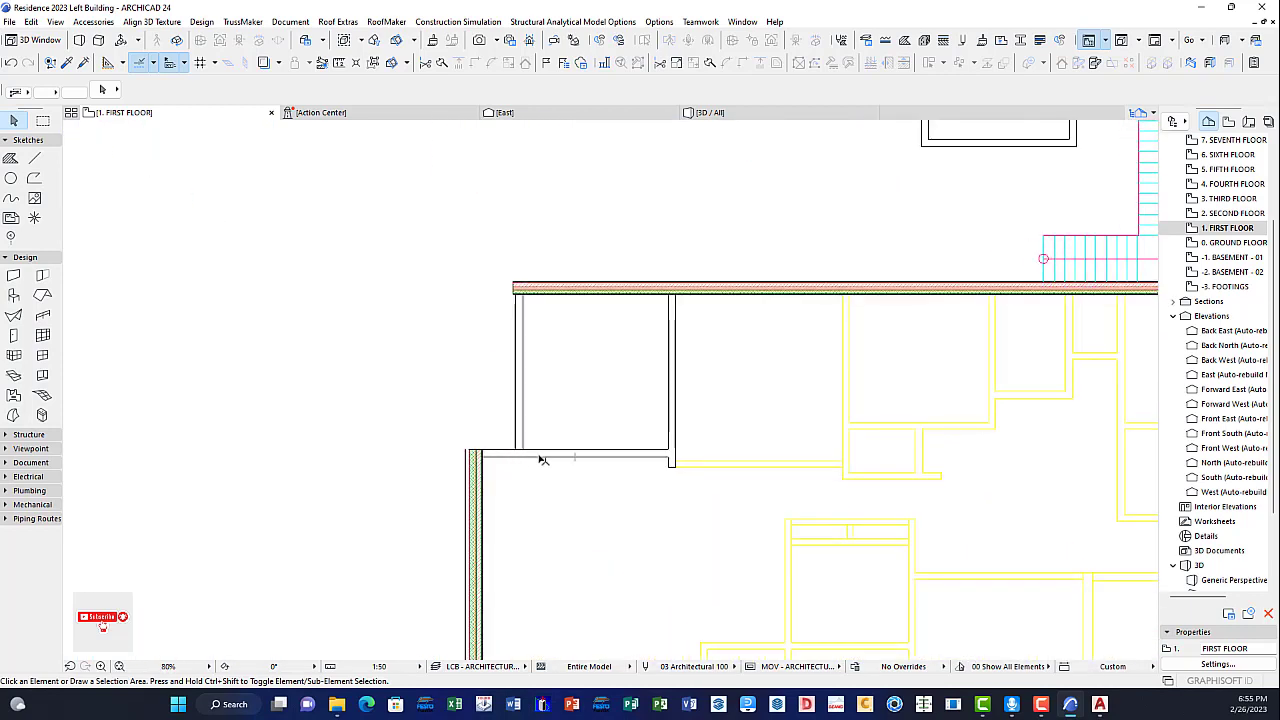
scroll(542, 460, "up", 3)
scroll(549, 459, "down", 12)
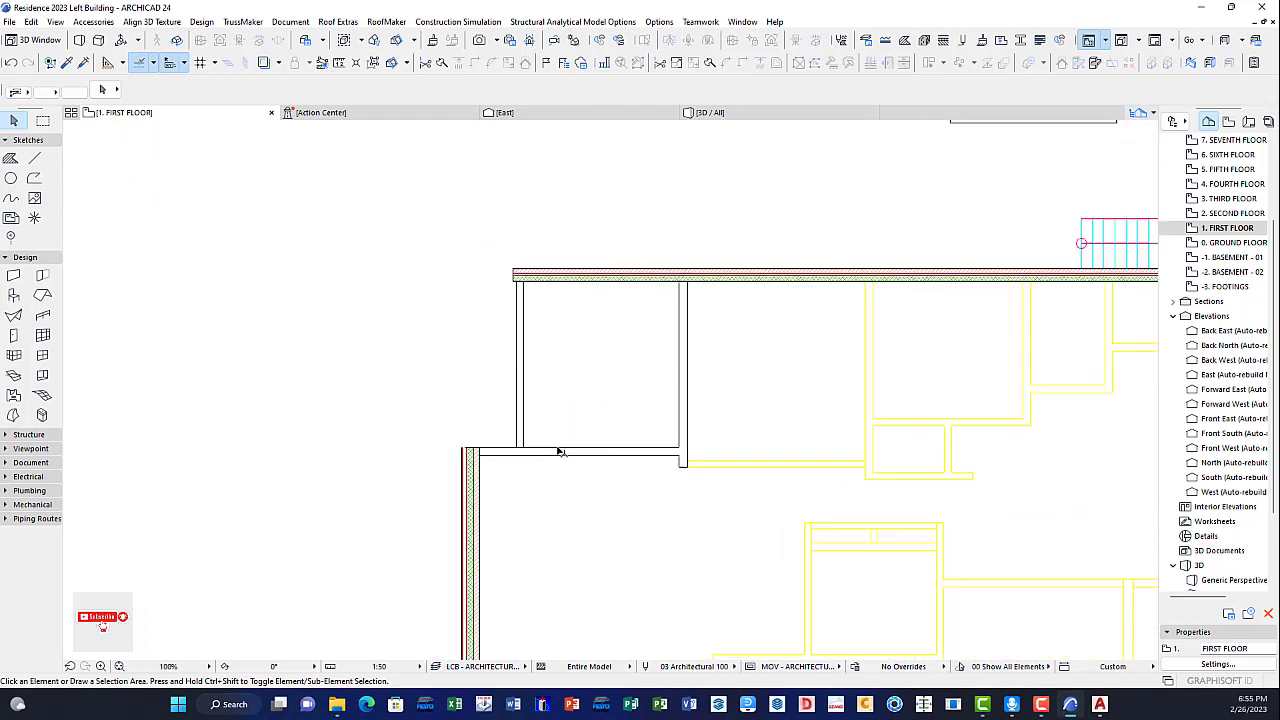
Step: Examine the short connecting wall between the red and green apartments at the centre of the plan
middle_click_drag(748, 322, 672, 401)
middle_click_drag(664, 401, 638, 403)
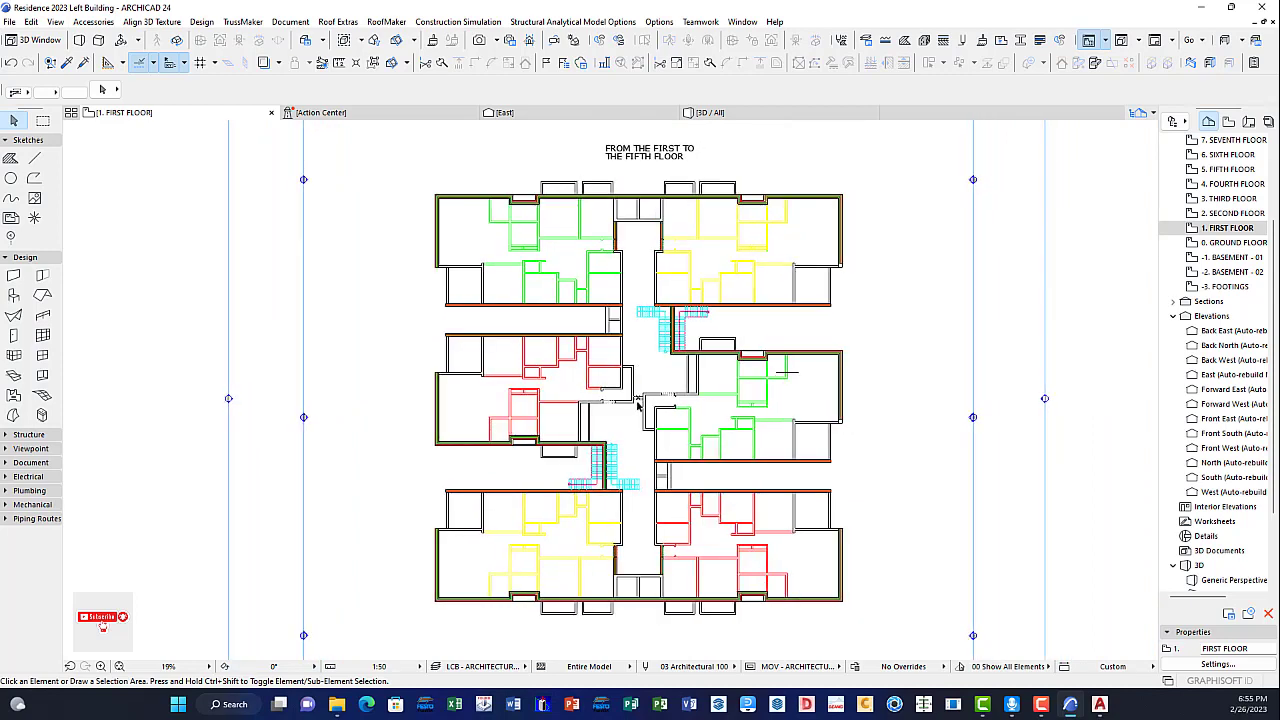
scroll(652, 399, "up", 12)
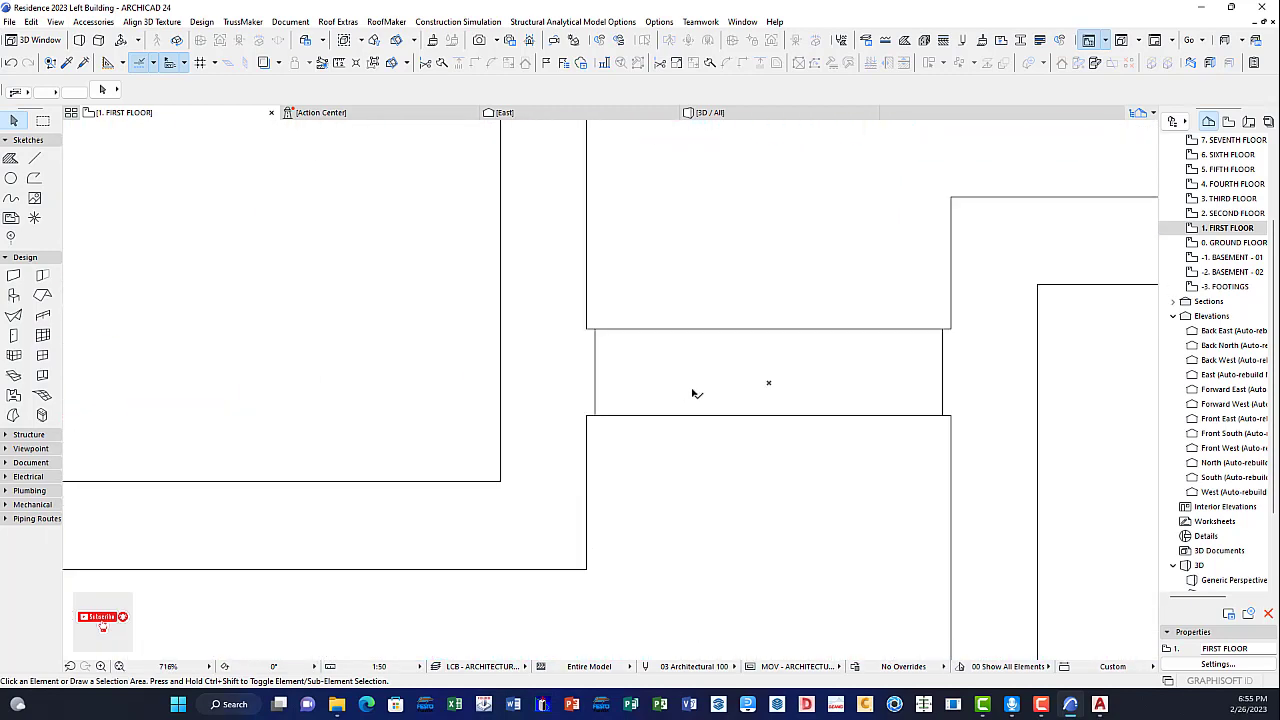
scroll(735, 395, "down", 10)
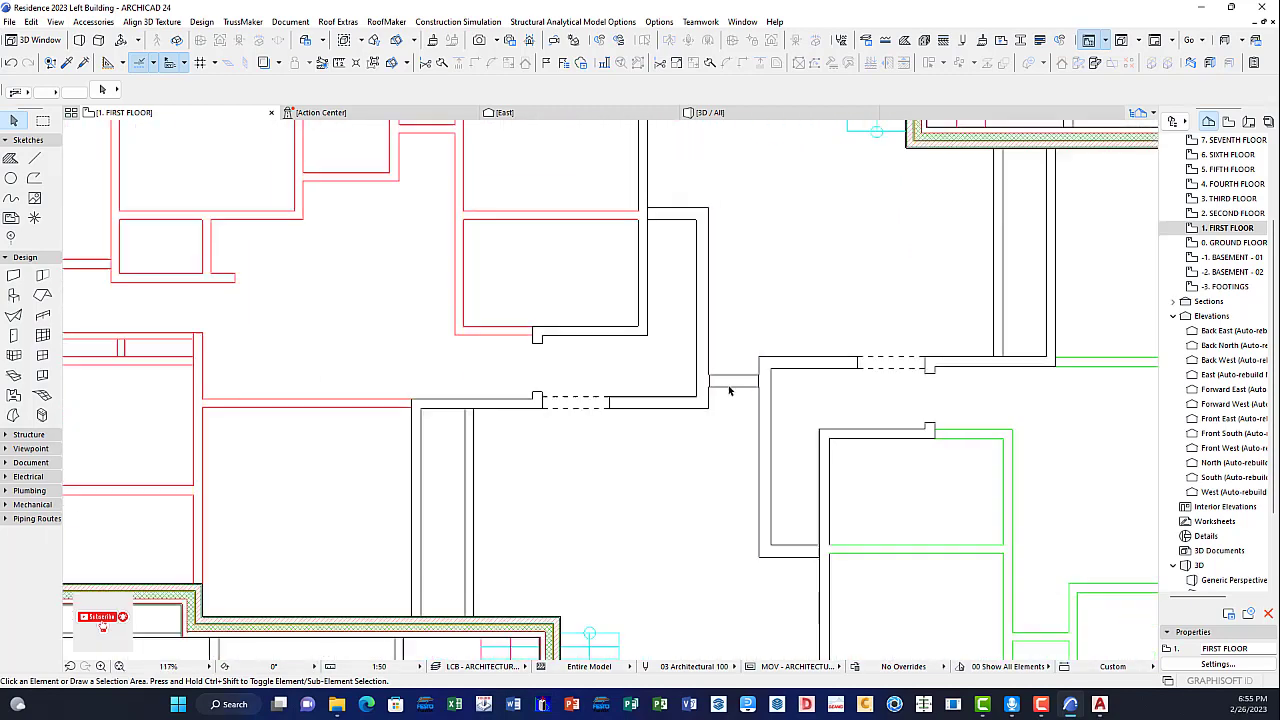
scroll(735, 400, "down", 2)
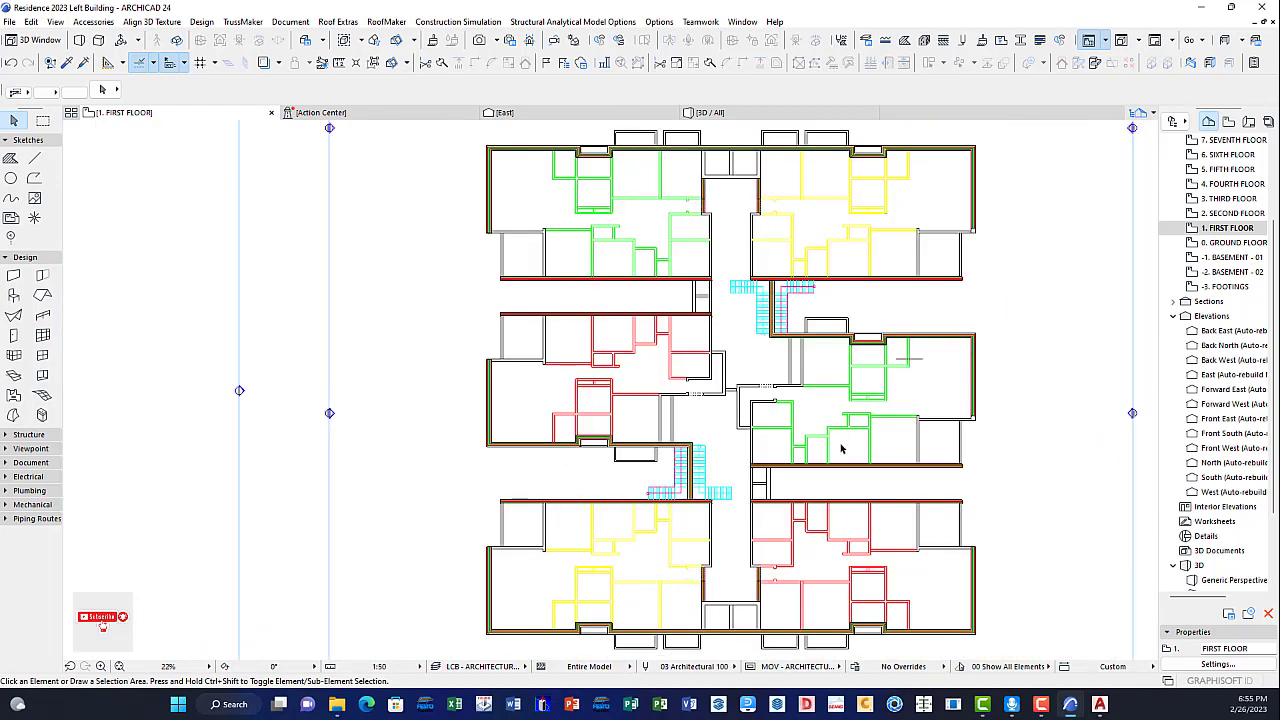
scroll(818, 437, "down", 2)
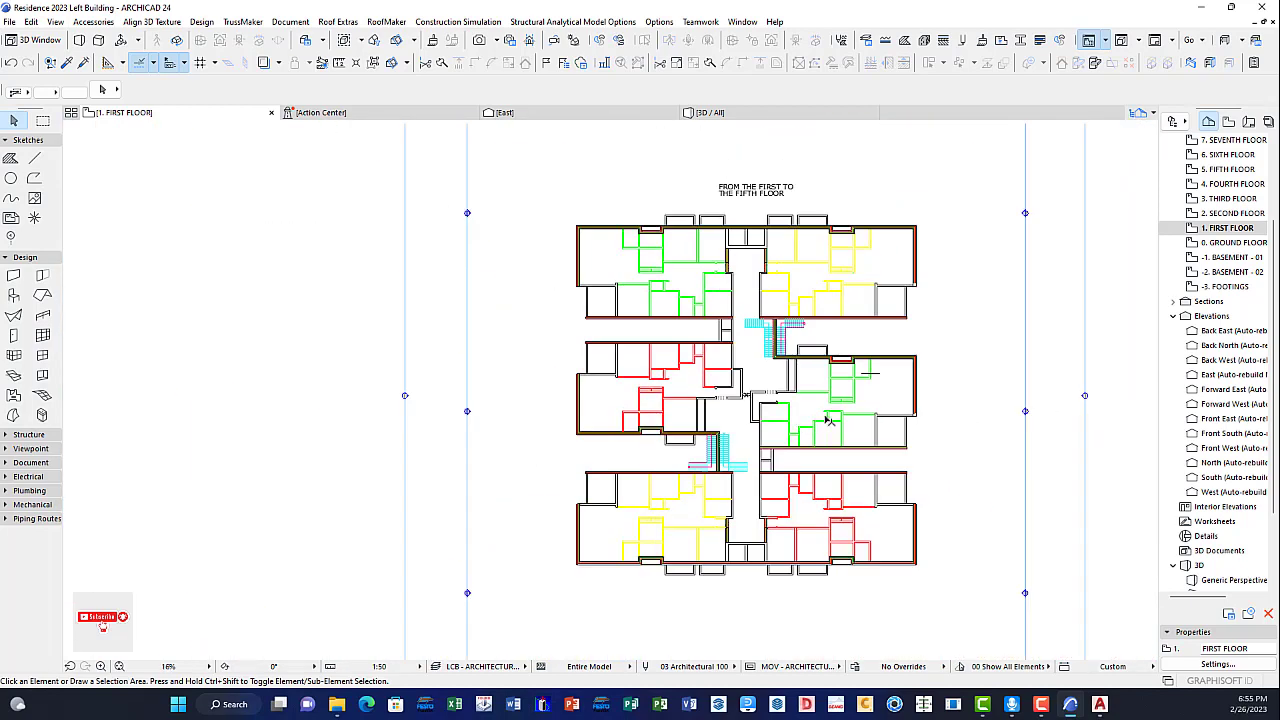
Step: Try to drag the upper yellow apartment's grouped outer side wall from its end near the recessed corner room
middle_click_drag(785, 430, 666, 410)
scroll(620, 233, "up", 7)
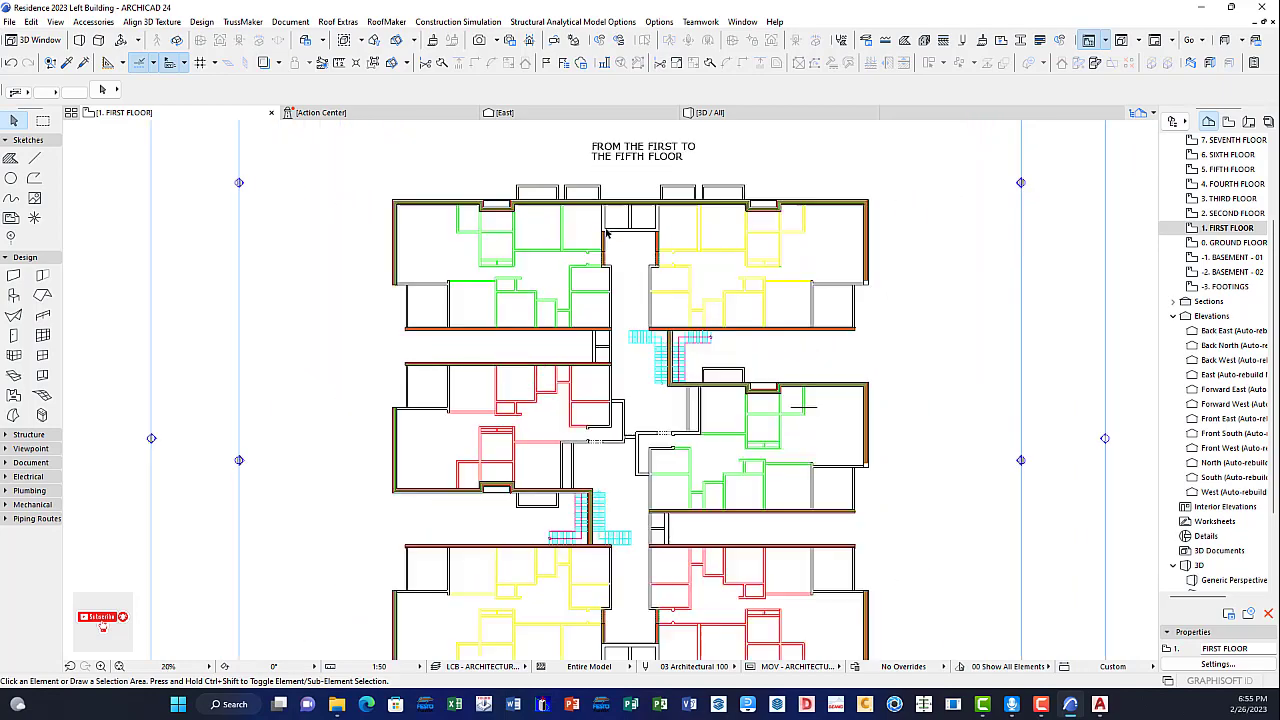
scroll(620, 233, "down", 6)
mouse_move(849, 440)
middle_mouse_down()
mouse_move(822, 398)
mouse_move(826, 438)
middle_mouse_up()
scroll(840, 316, "up", 12)
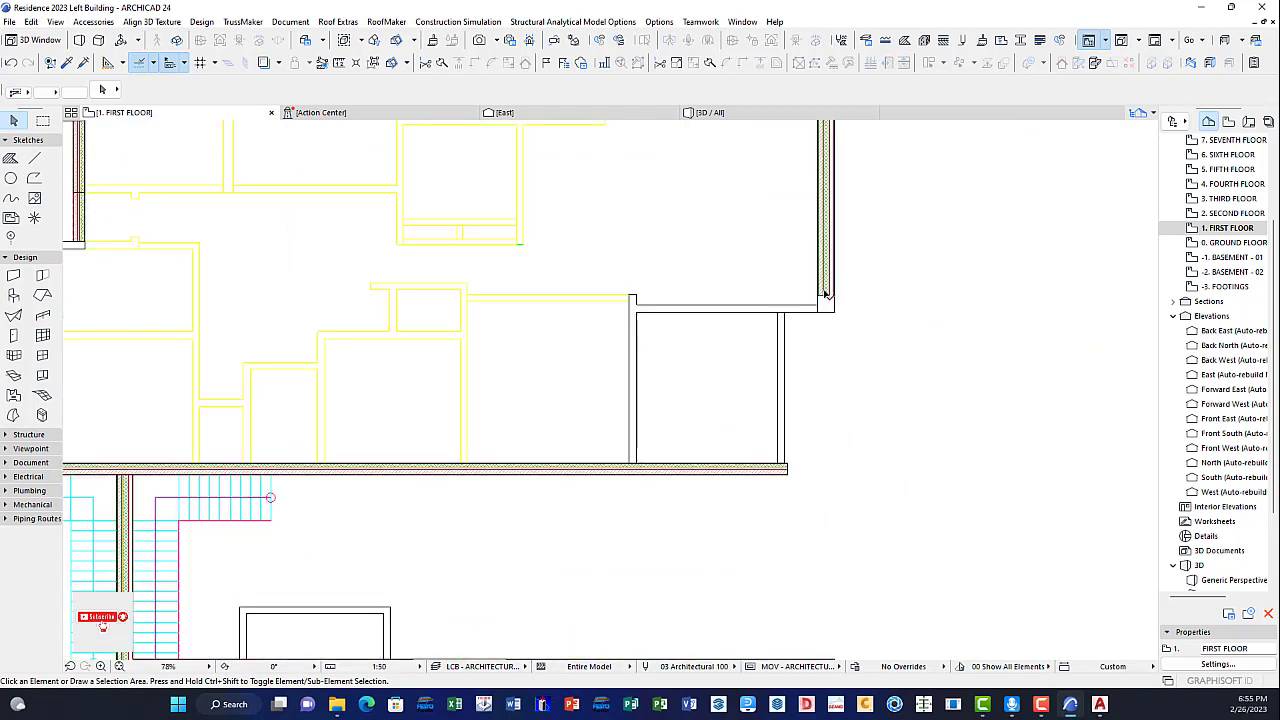
scroll(855, 325, "up", 1)
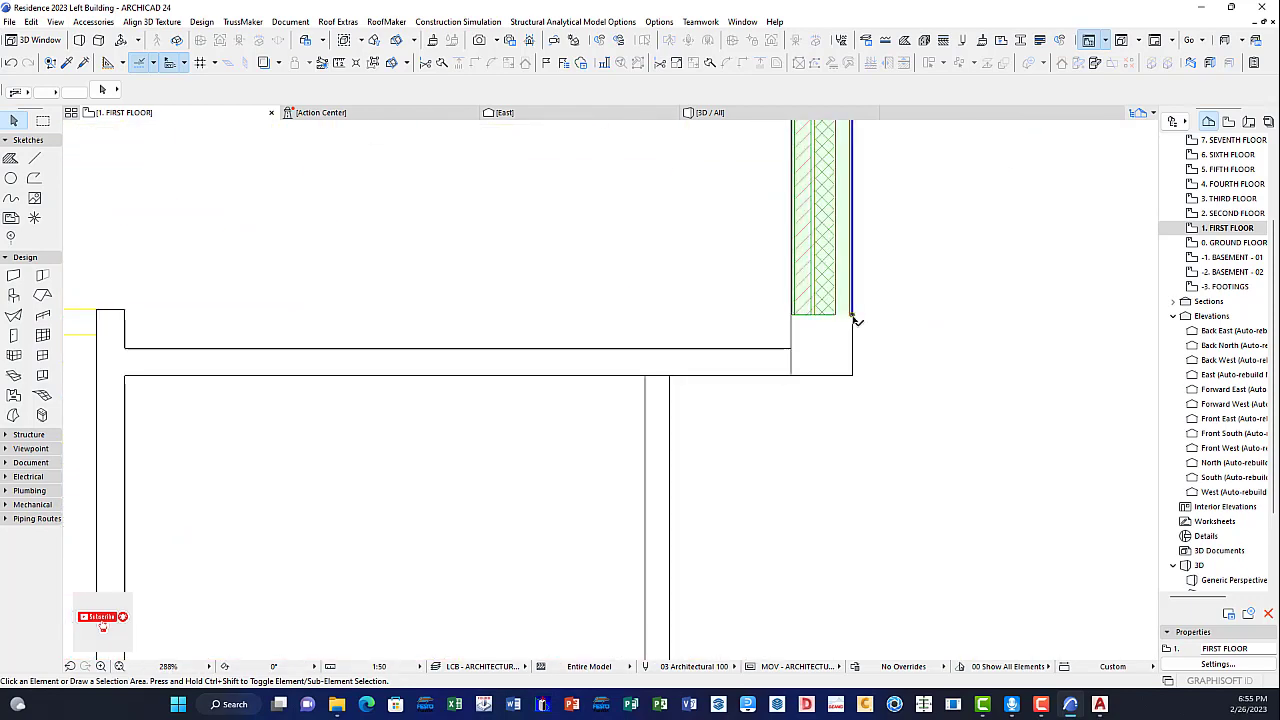
key("ctrl+a")
left_click(855, 318)
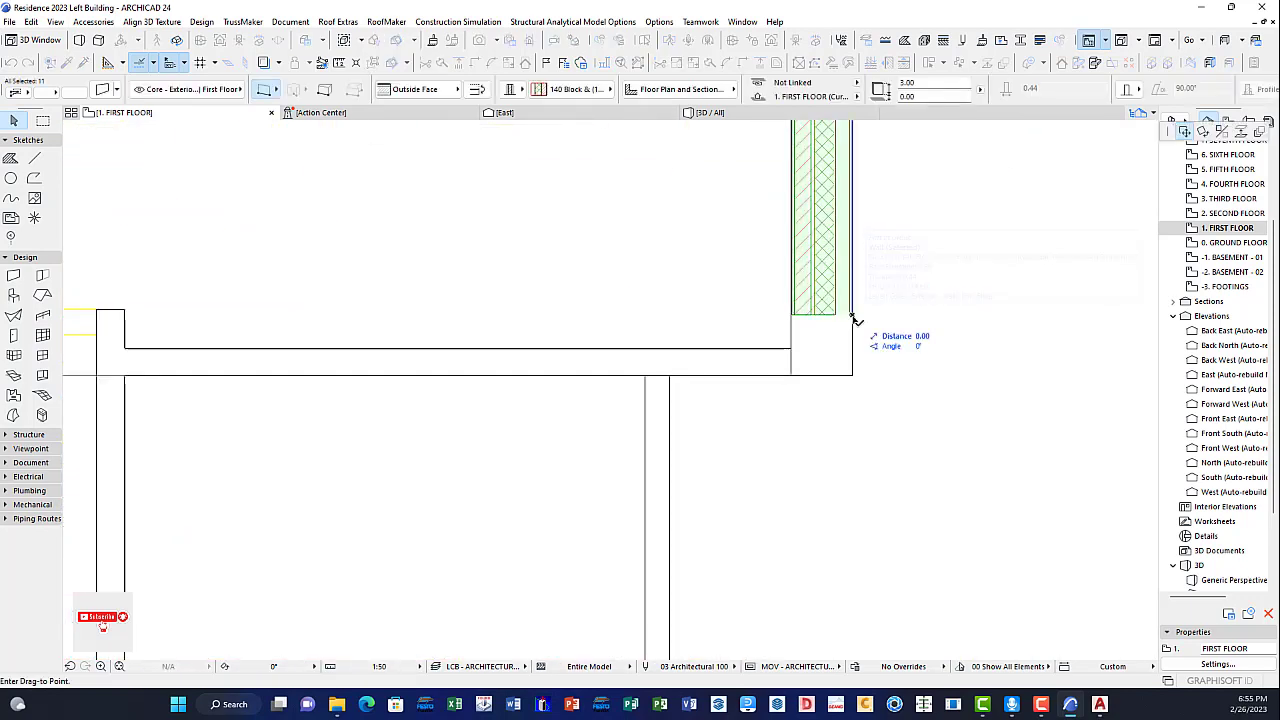
Step: Extend the upper yellow apartment's outer side wall to the plan outline beside the recessed corner room
scroll(832, 317, "down", 10)
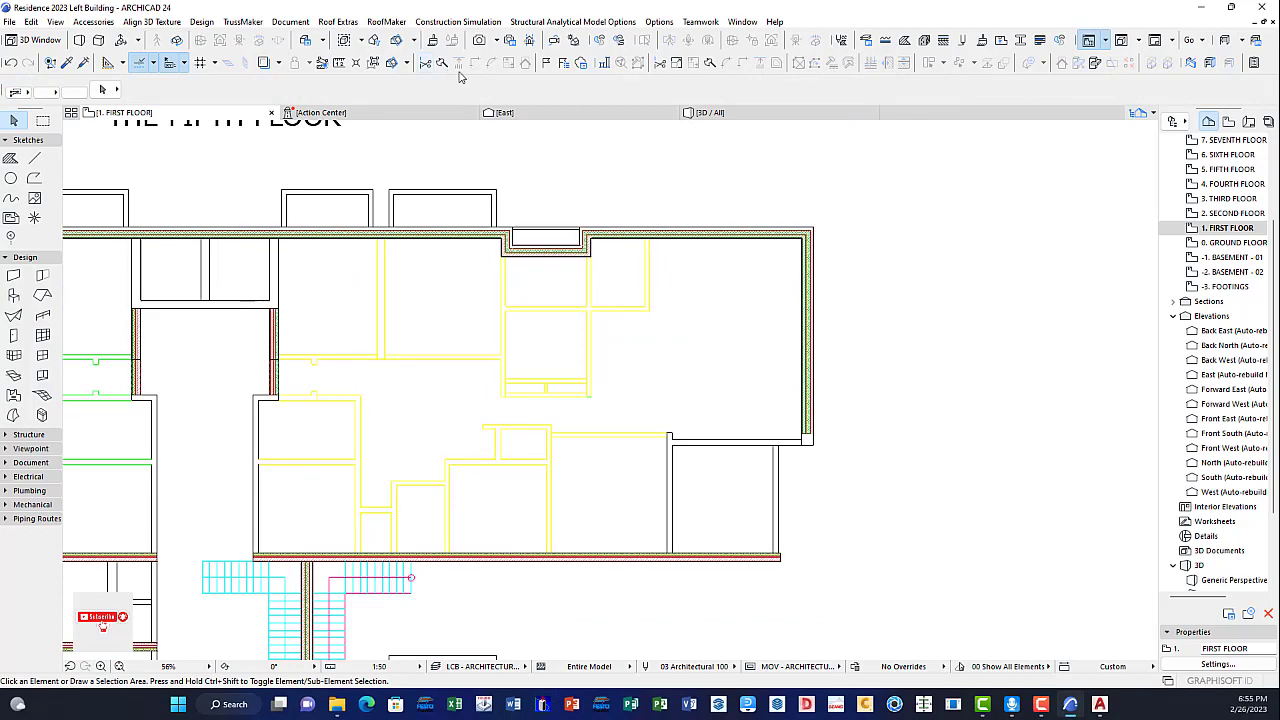
scroll(806, 393, "up", 12)
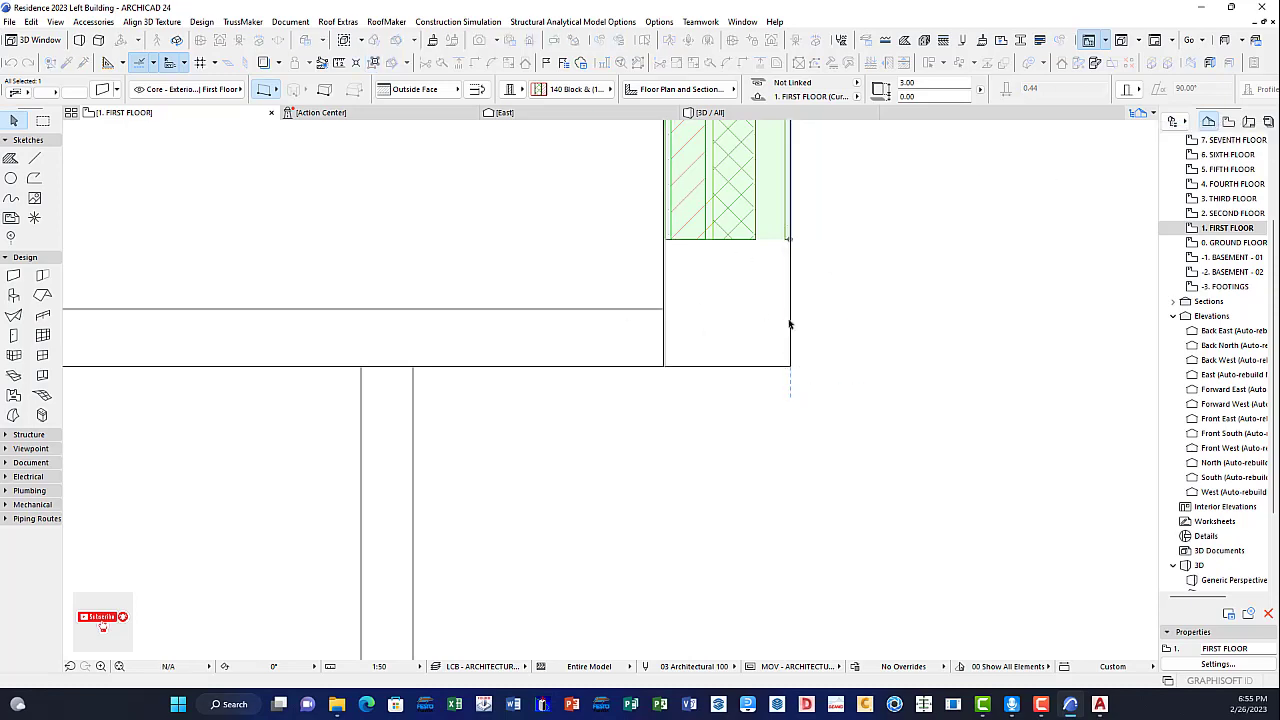
key("Escape")
scroll(806, 386, "down", 12)
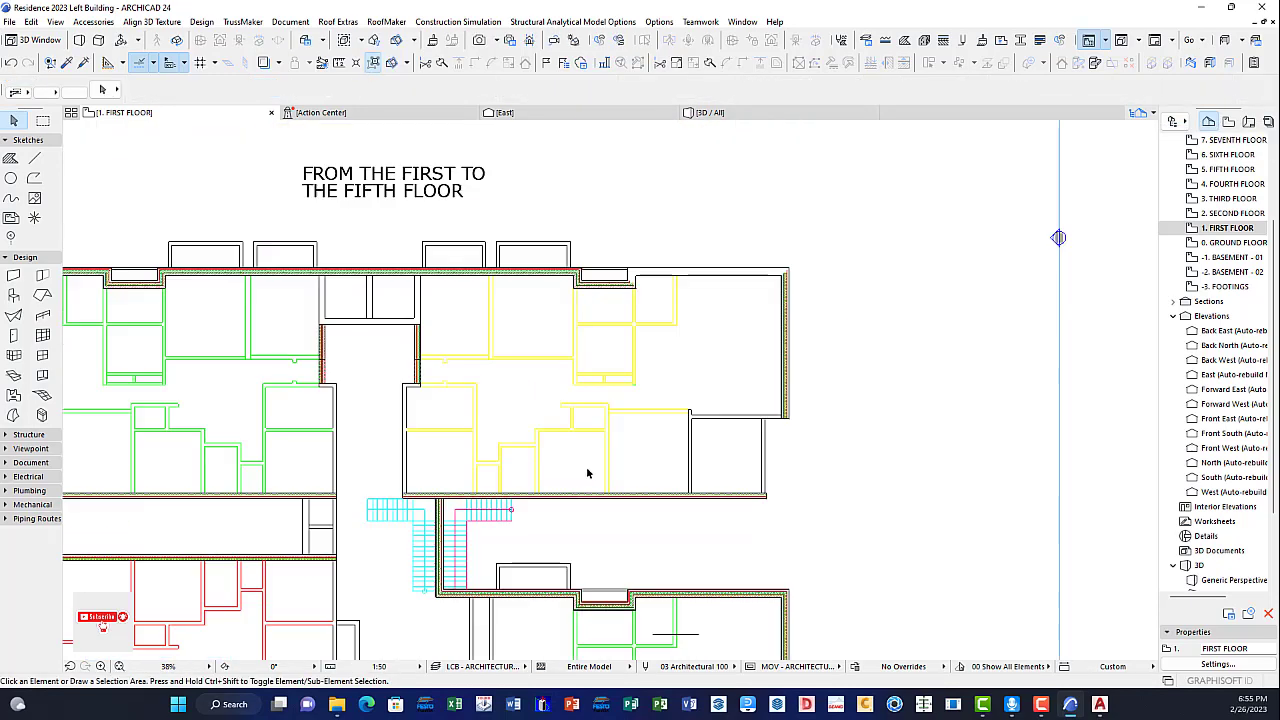
Step: Inspect the traced exterior walls around the middle and lower apartments of the first floor
scroll(588, 473, "down", 1)
middle_click_drag(314, 423, 519, 427)
middle_click_drag(325, 518, 417, 263)
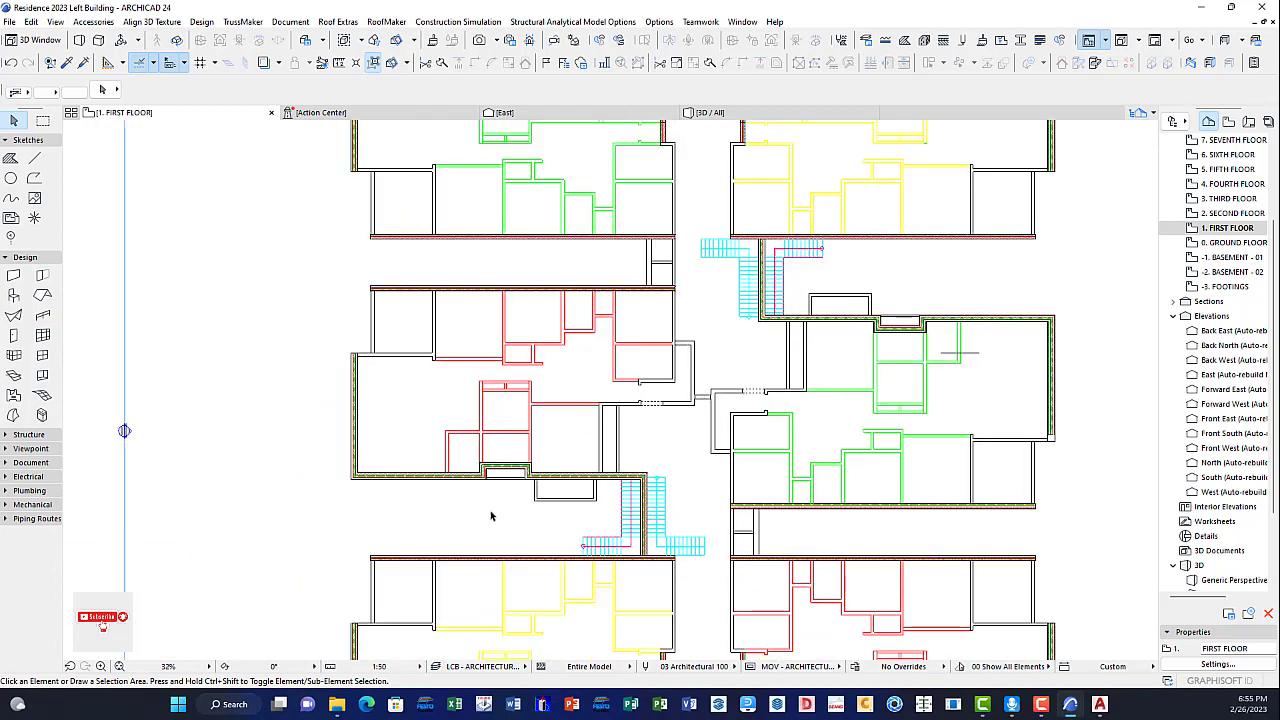
scroll(492, 517, "down", 2)
middle_click_drag(543, 612, 563, 374)
scroll(560, 440, "down", 1)
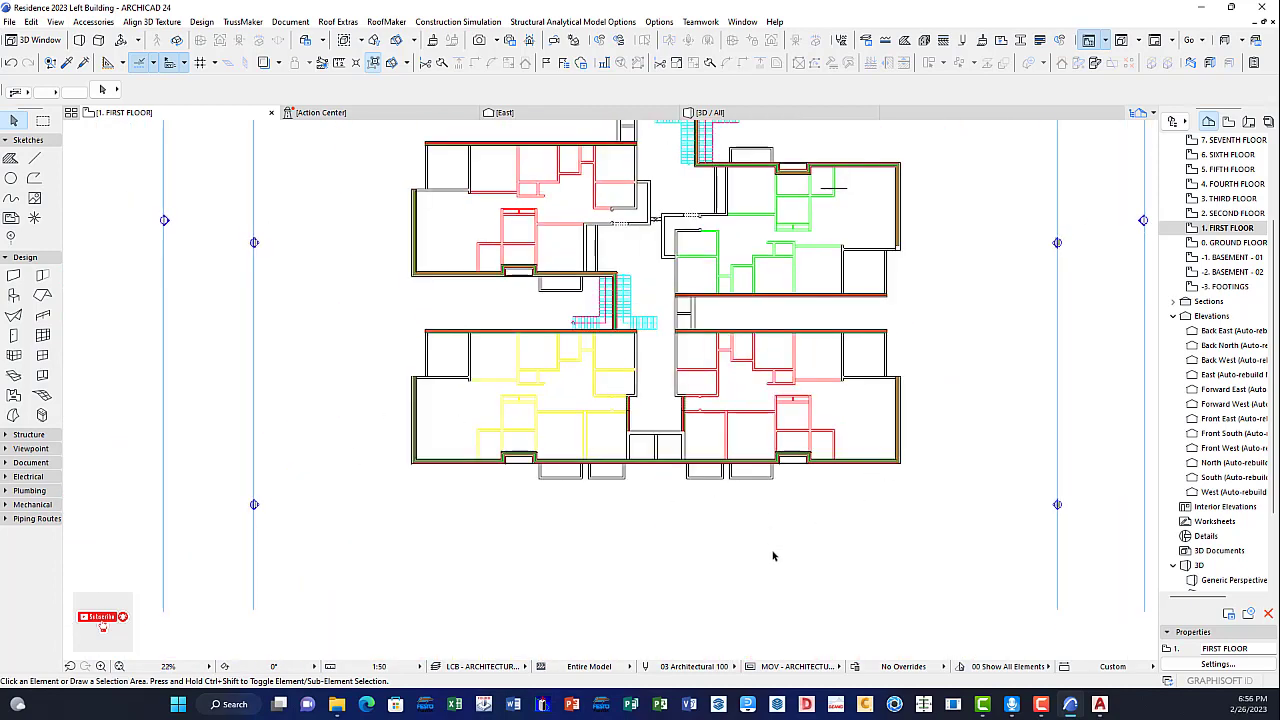
scroll(610, 285, "up", 4)
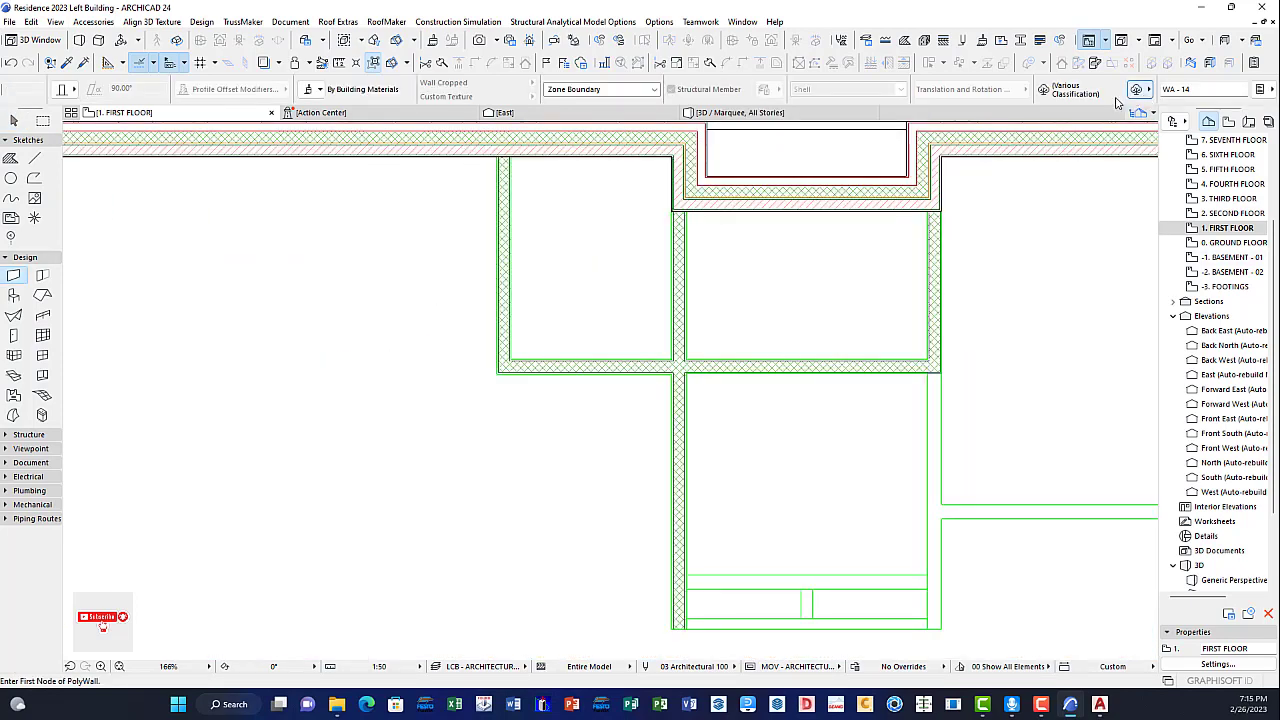
Step: Review the default interior wall's classifications and its ID and category properties
left_click(1137, 92)
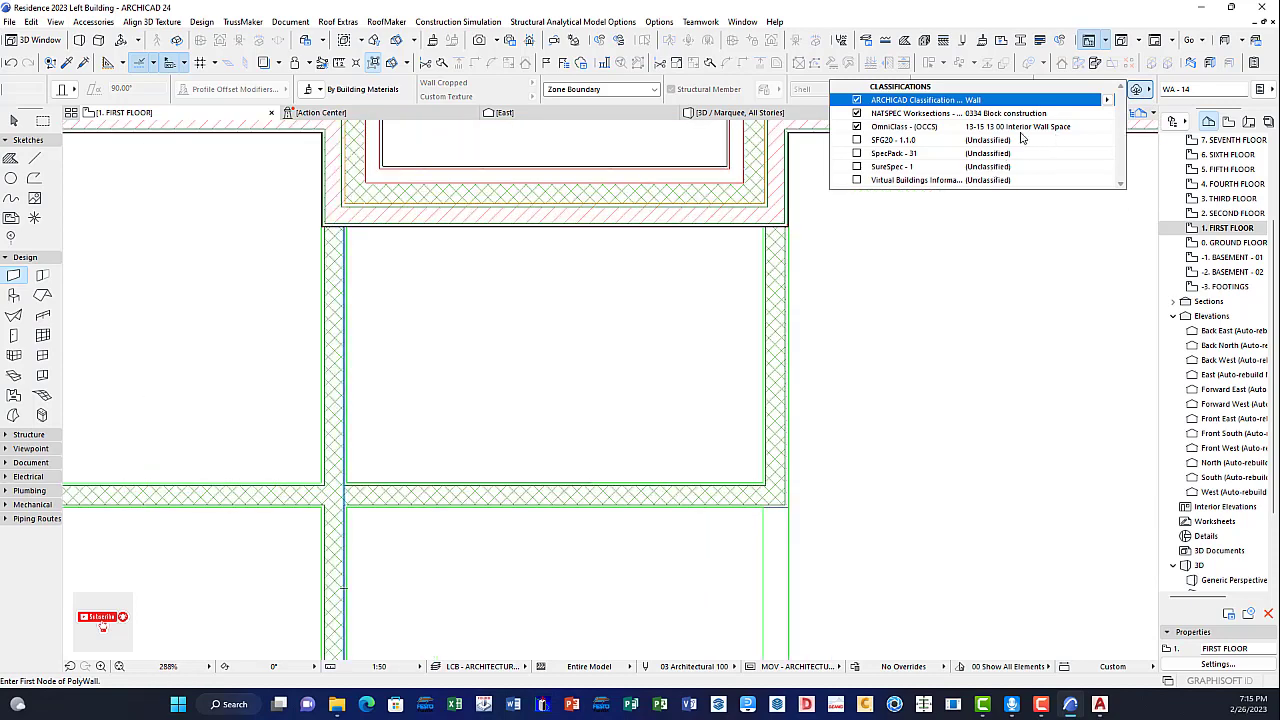
left_click(1137, 96)
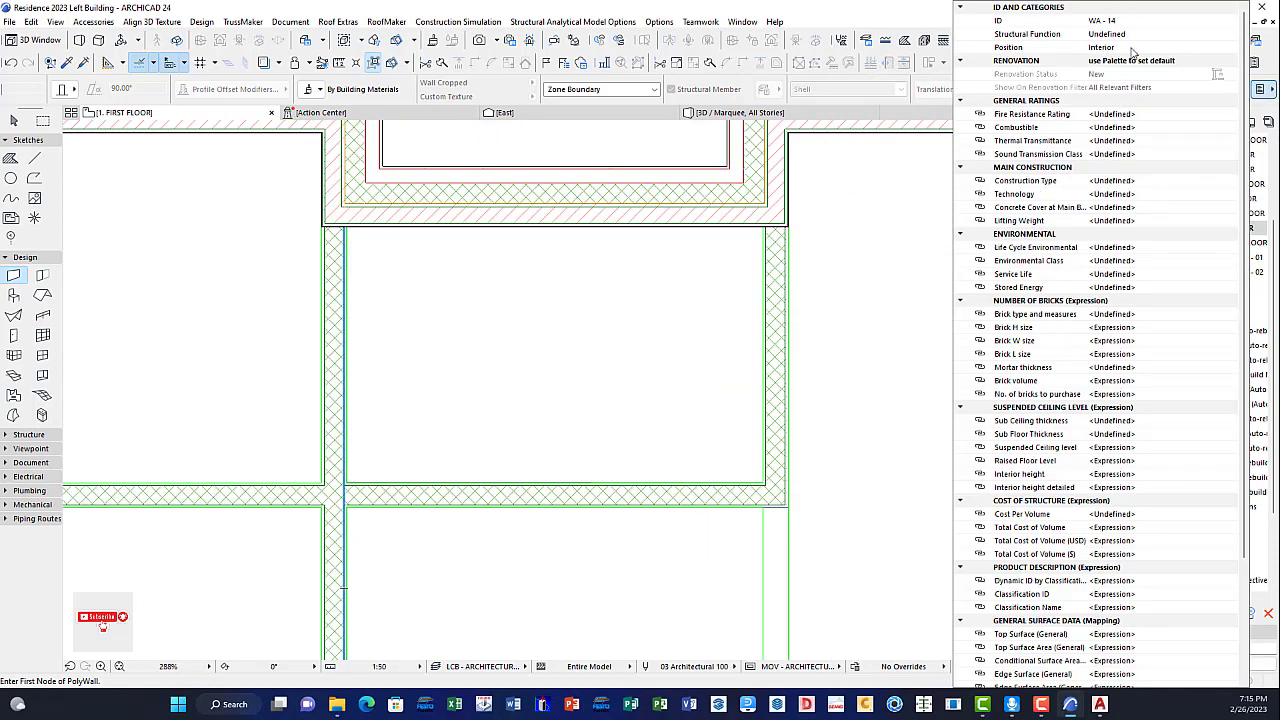
left_click(874, 211)
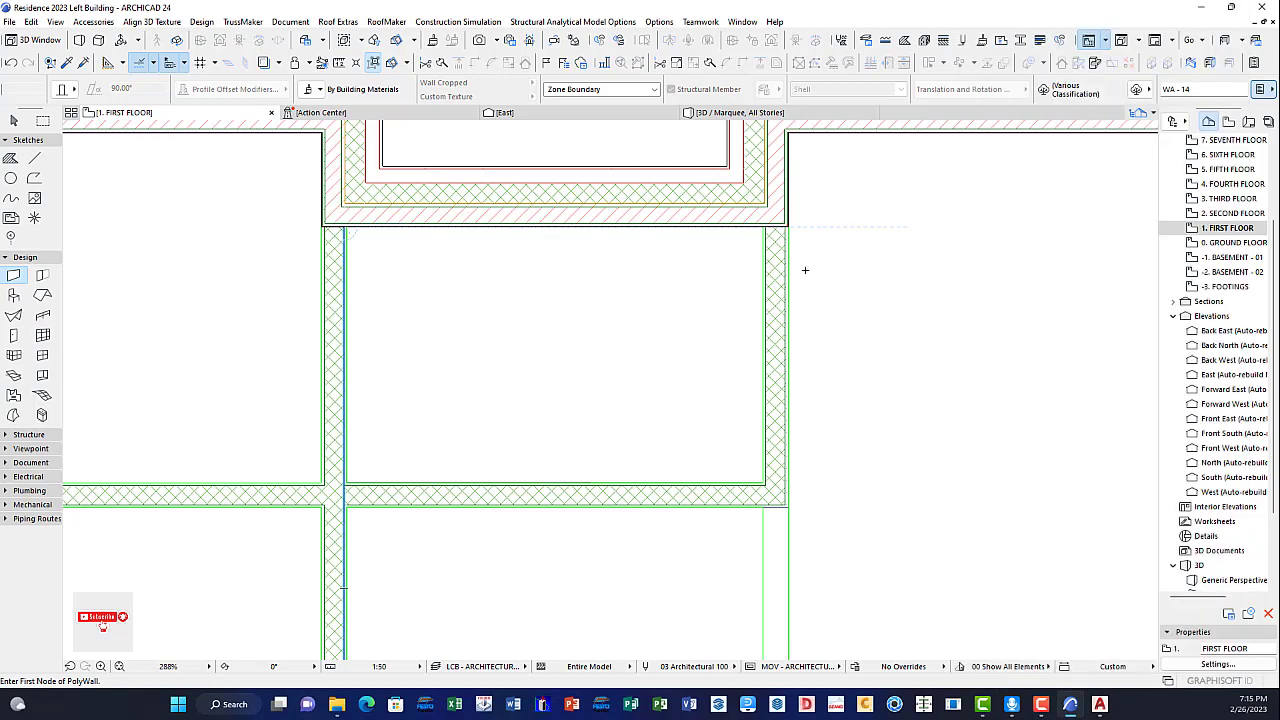
Step: Trace the inner side wall below the upper green apartment's central room to its lower corner, flipping the wall onto the plan outline
scroll(816, 277, "down", 8)
middle_click_drag(854, 183, 871, 62)
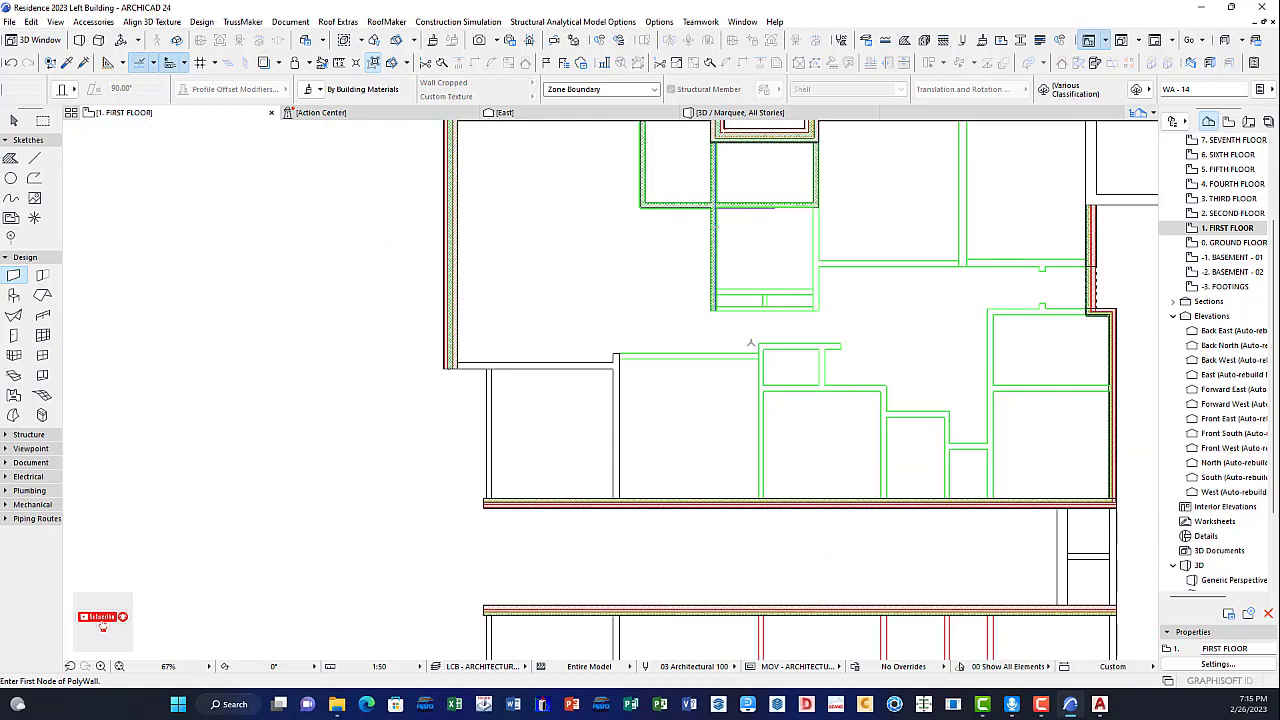
scroll(874, 261, "up", 2)
scroll(874, 261, "up", 4)
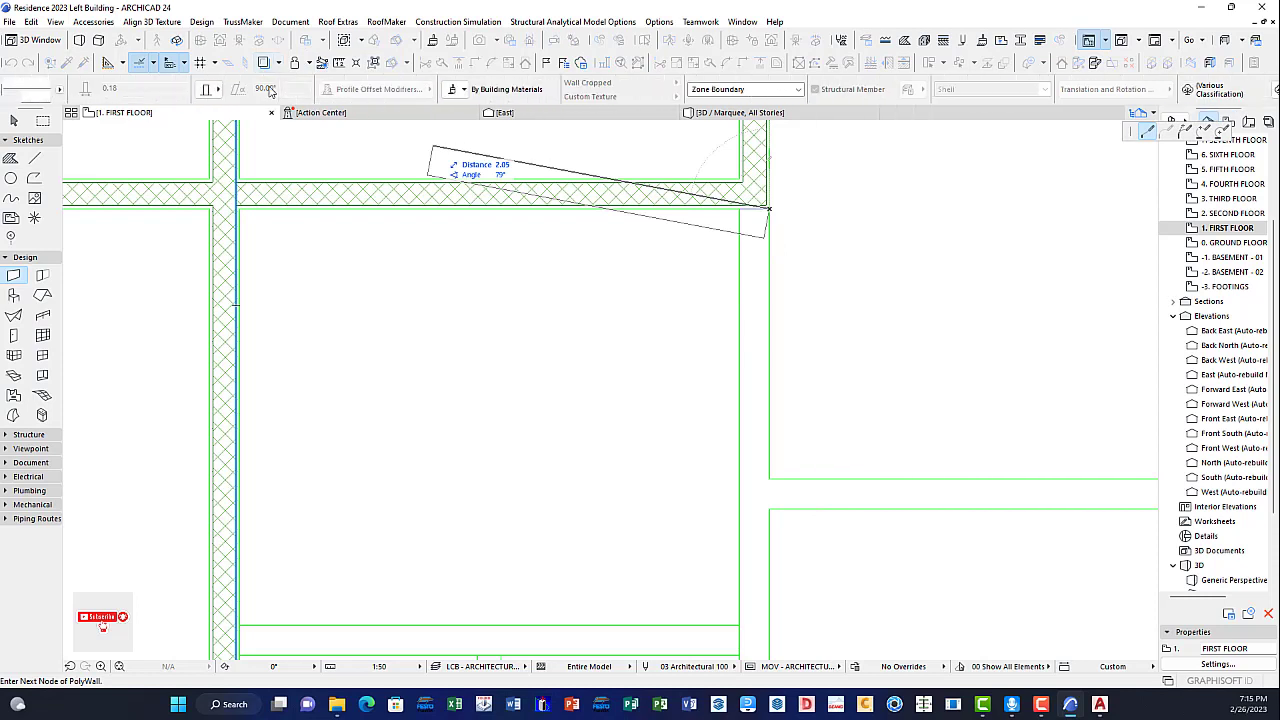
scroll(271, 91, "up", 5)
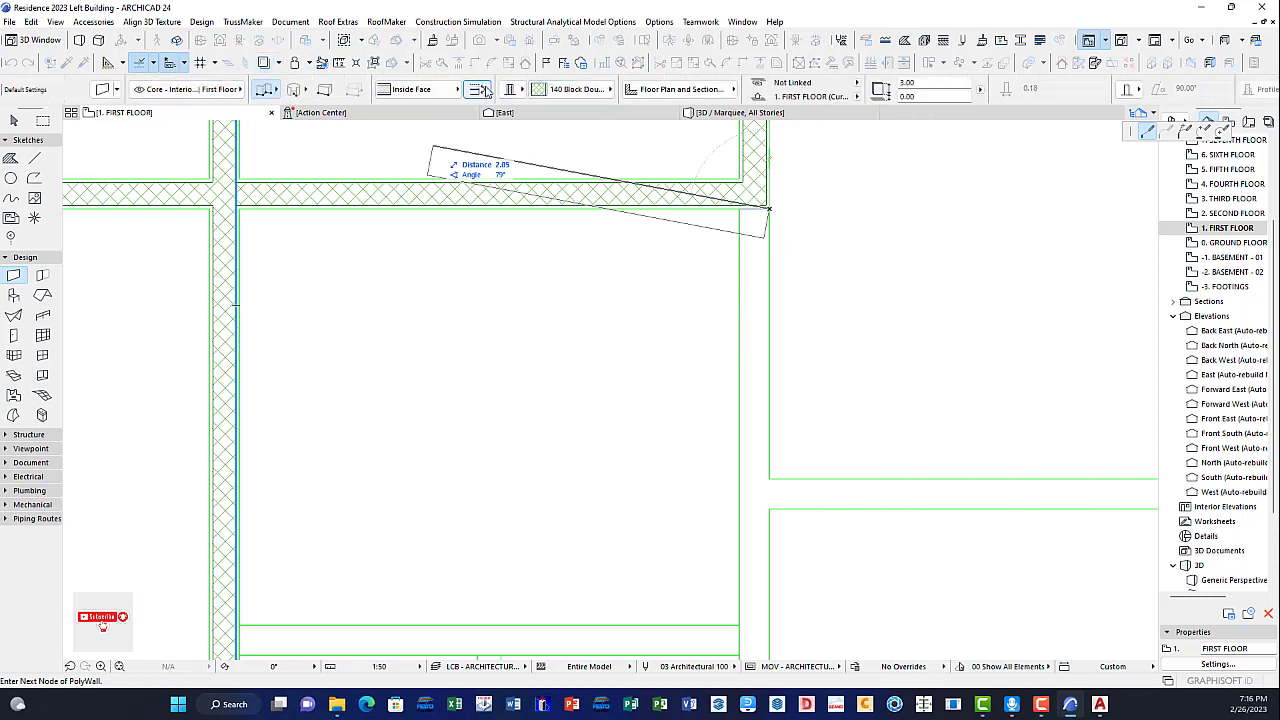
middle_click_drag(822, 598, 806, 270)
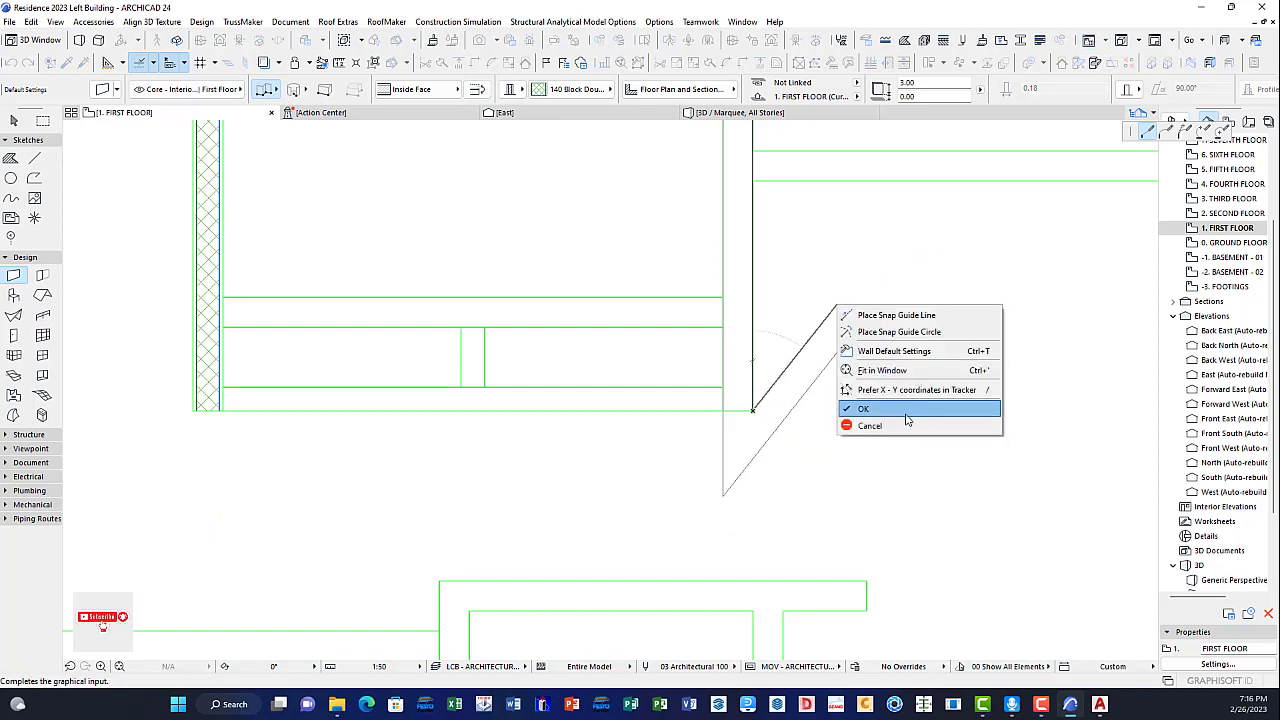
left_click(906, 412)
scroll(816, 246, "down", 3)
middle_click_drag(996, 210, 597, 390)
scroll(597, 390, "down", 5)
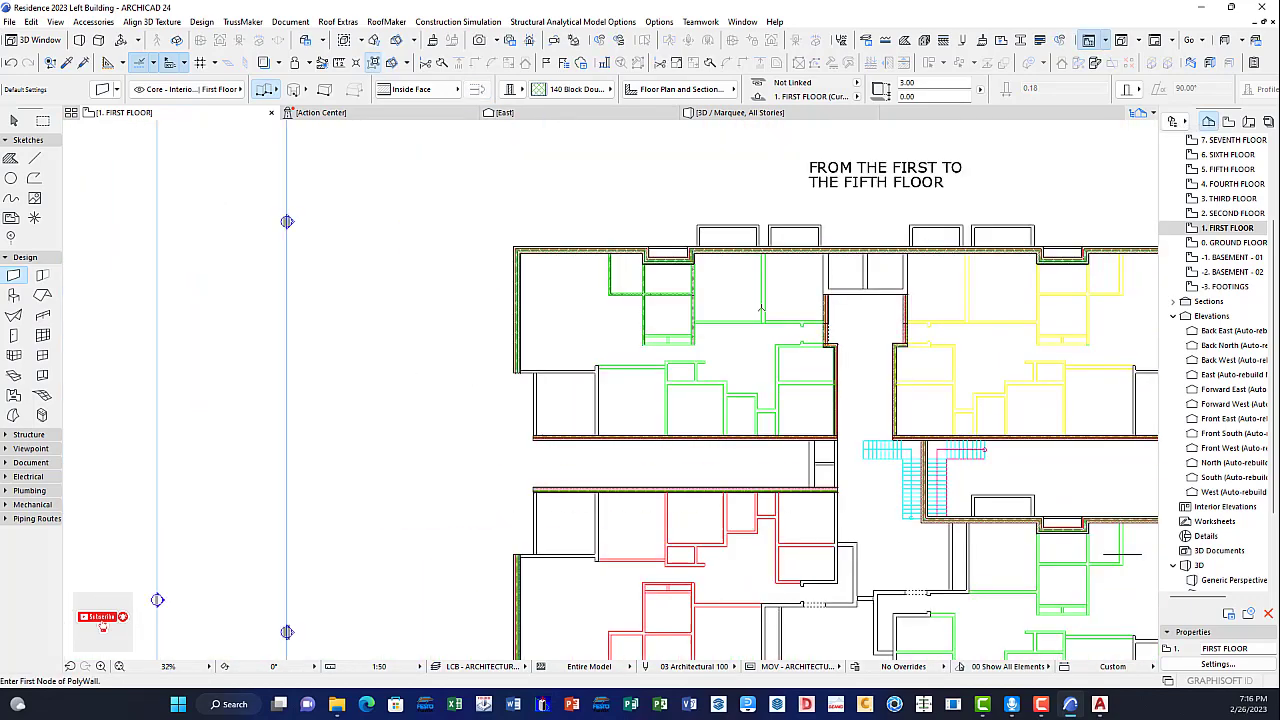
Step: Trace the vertical partition beside the upper yellow apartment's lower corner room, about 3.30 m long, ending at the room's upper corner
scroll(597, 390, "up", 4)
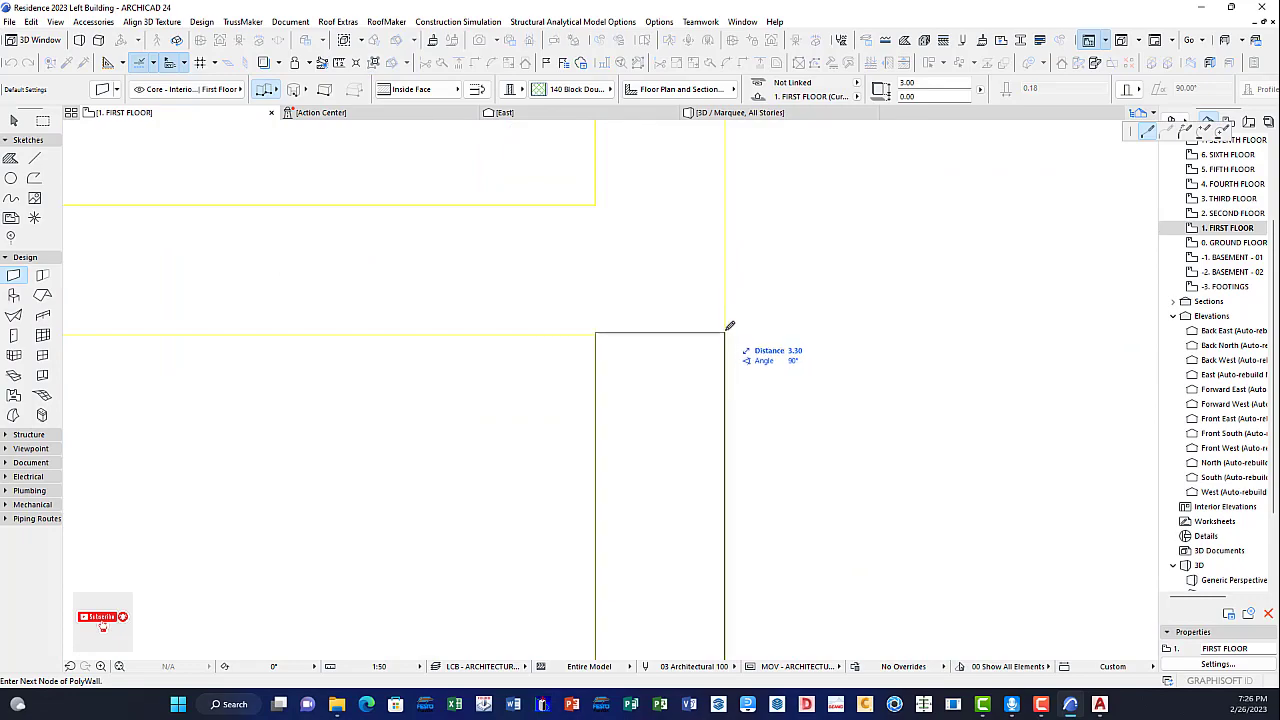
left_click(725, 334)
right_click(808, 328)
left_click(828, 430)
scroll(716, 348, "down", 6)
middle_click_drag(726, 374, 706, 403)
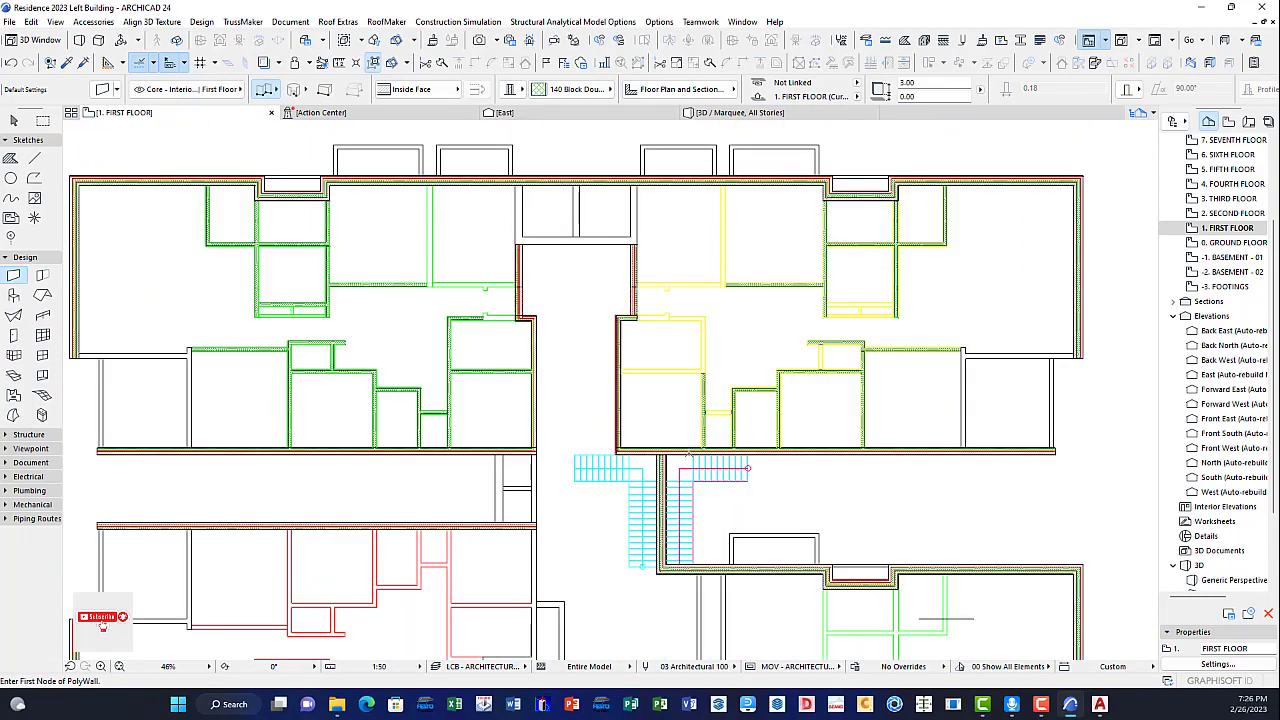
Step: Extend the yellow apartment's vertical partition up to the outer corner of the room above
scroll(690, 328, "up", 2)
scroll(679, 305, "up", 5)
scroll(677, 347, "down", 5)
scroll(718, 508, "up", 5)
scroll(560, 390, "up", 3)
key("Escape")
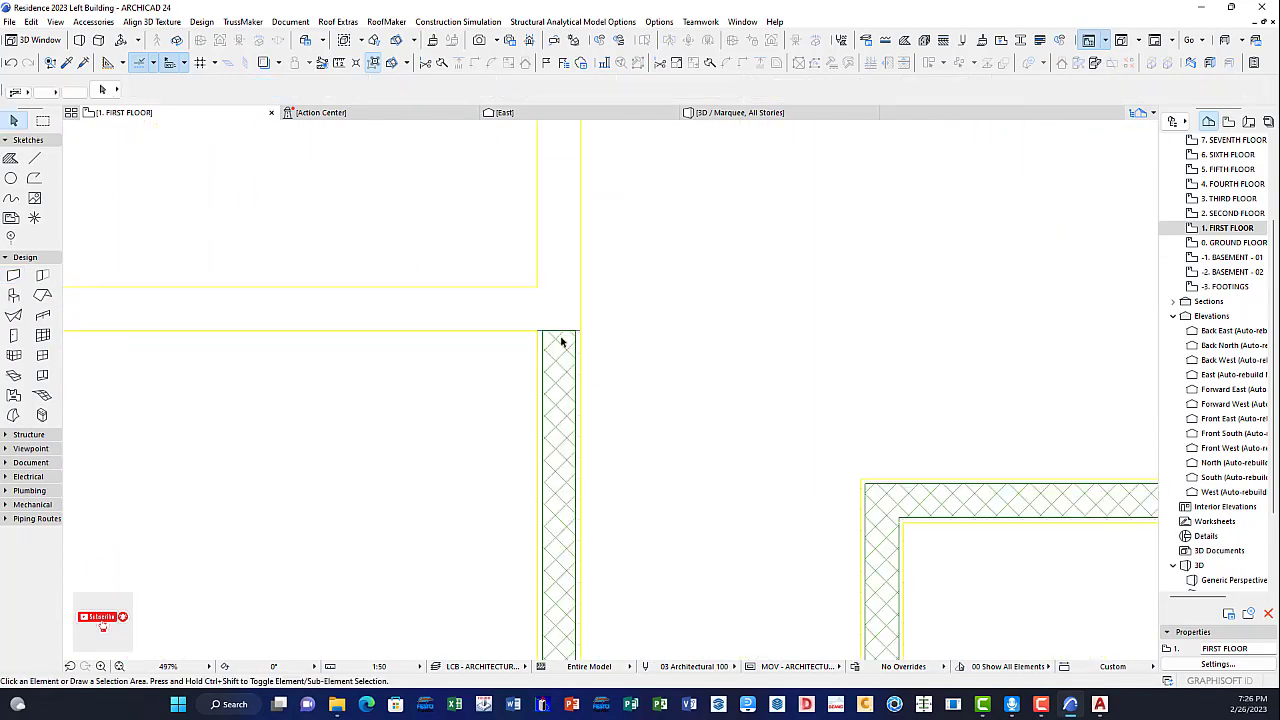
left_click(576, 332)
key("ctrl+d")
left_click(580, 330)
scroll(618, 220, "down", 3)
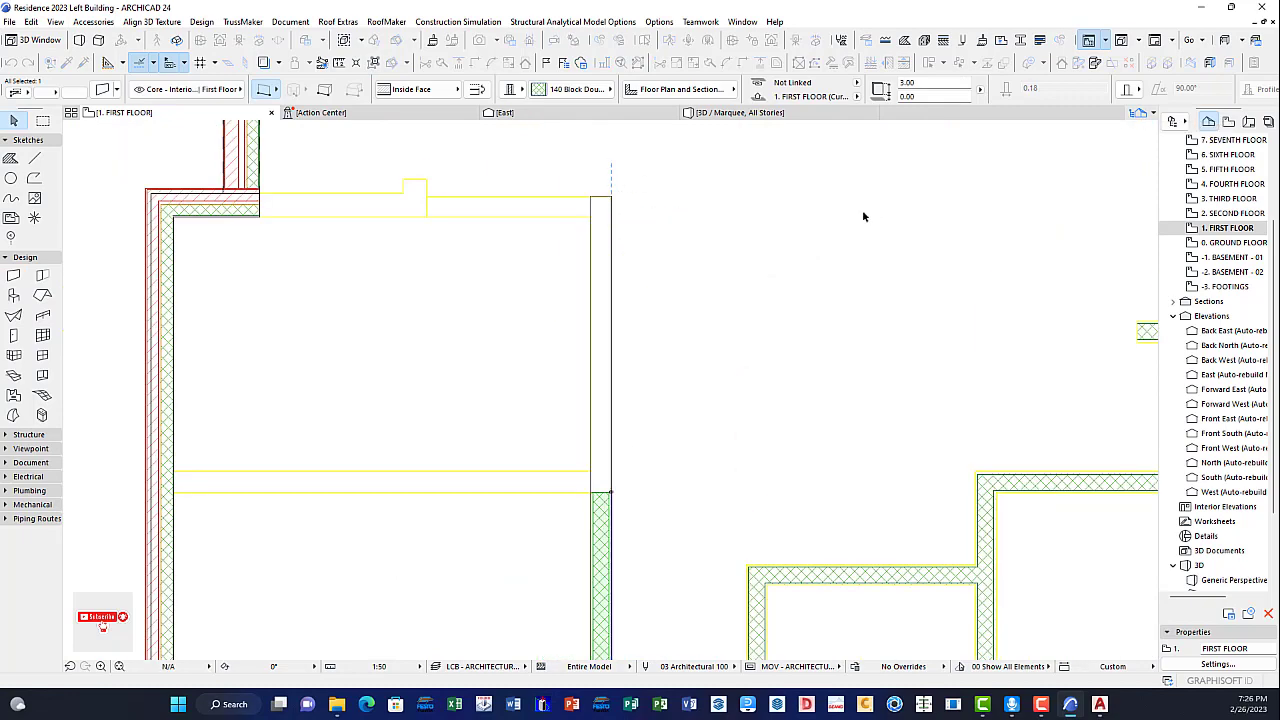
left_click(611, 196)
scroll(608, 174, "up", 5)
scroll(681, 213, "down", 7)
key("Escape")
left_click(679, 282, "alt")
scroll(570, 214, "up", 3)
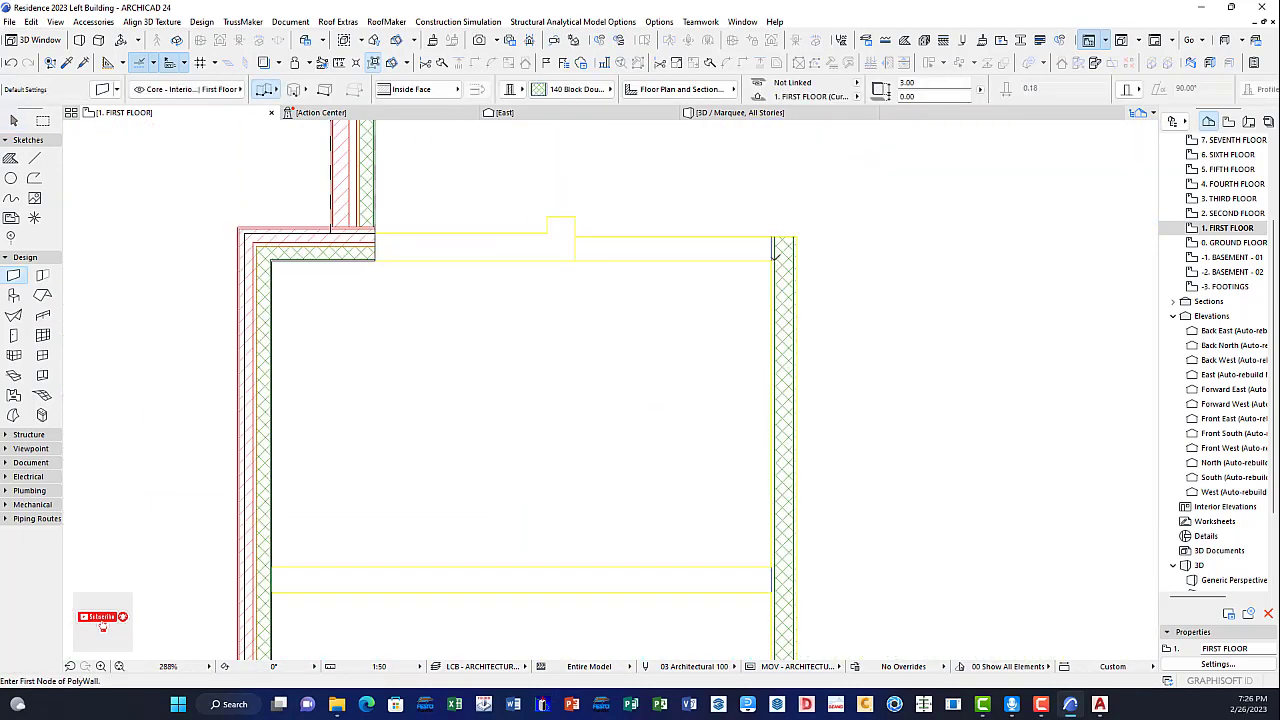
scroll(775, 257, "up", 5)
key("Escape")
left_click(776, 274)
left_click(757, 254)
left_click(892, 260)
key("ctrl+d")
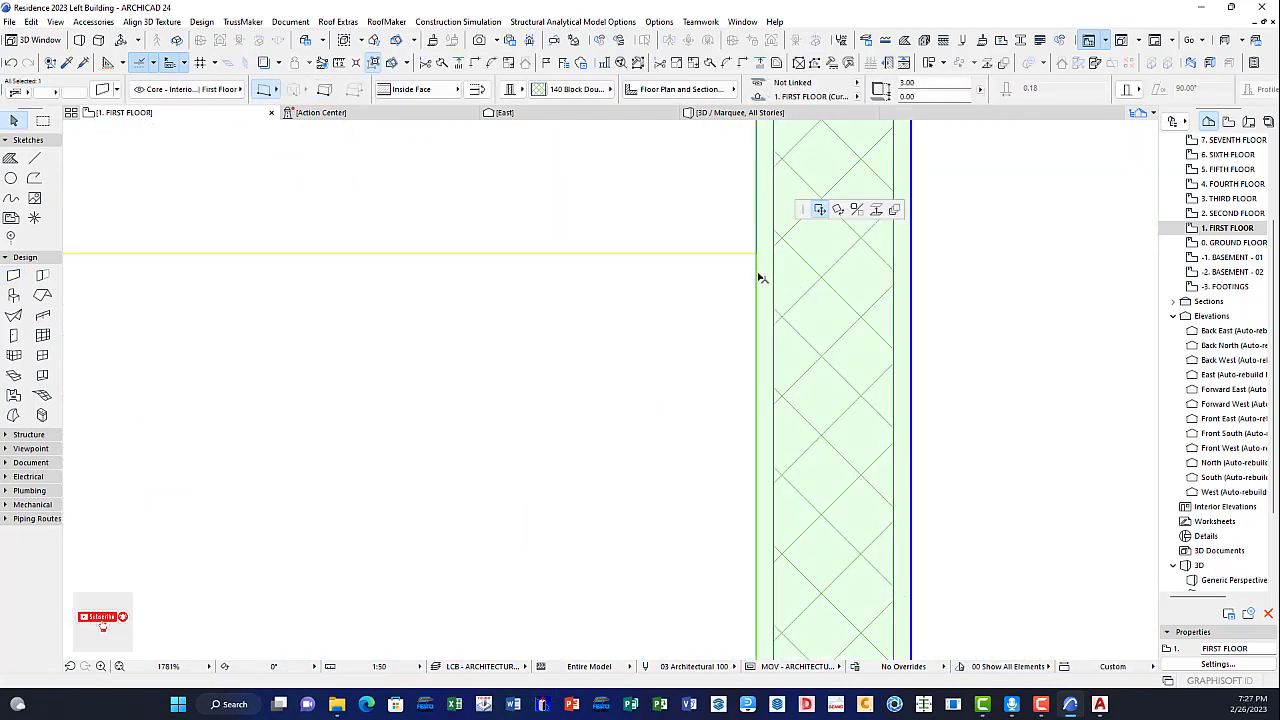
left_click(758, 274)
left_click(757, 259)
left_click(457, 303)
Step: Flip the extended partition about its reference line and move it 0.18 m back onto the plan outline
left_click(912, 284)
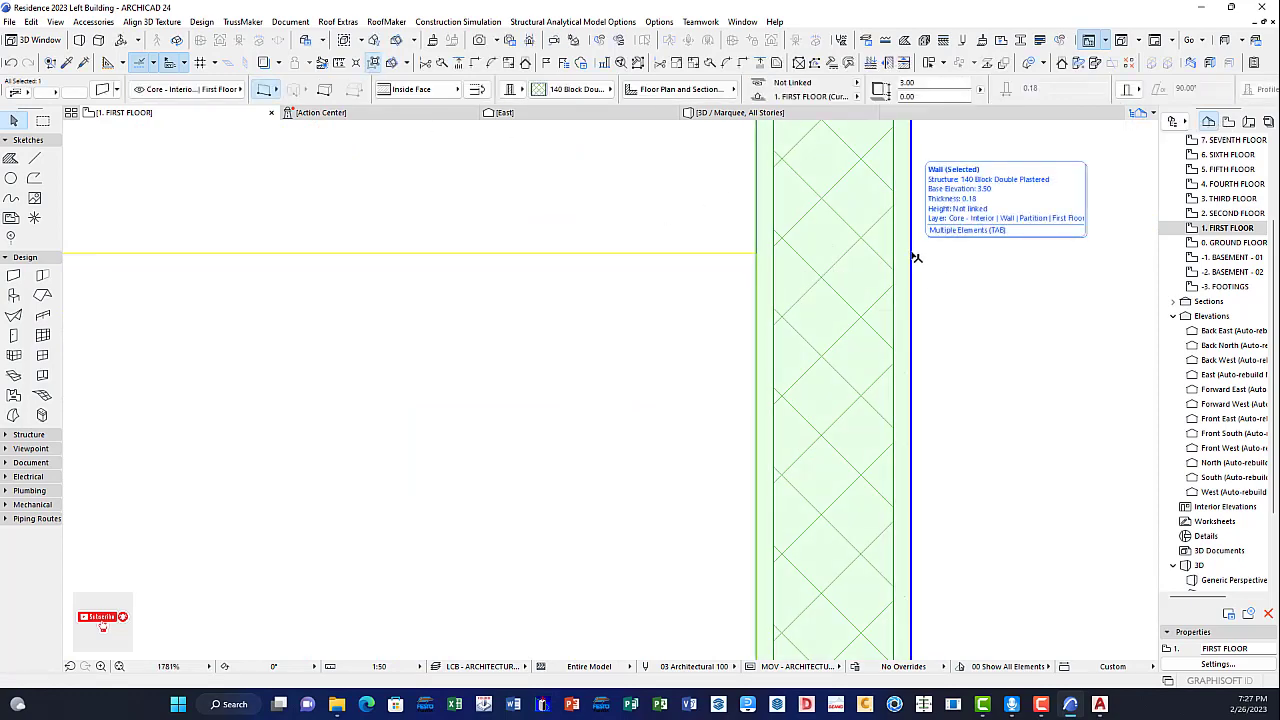
left_click(477, 90)
scroll(752, 294, "down", 8)
scroll(764, 314, "up", 8)
left_click(885, 337)
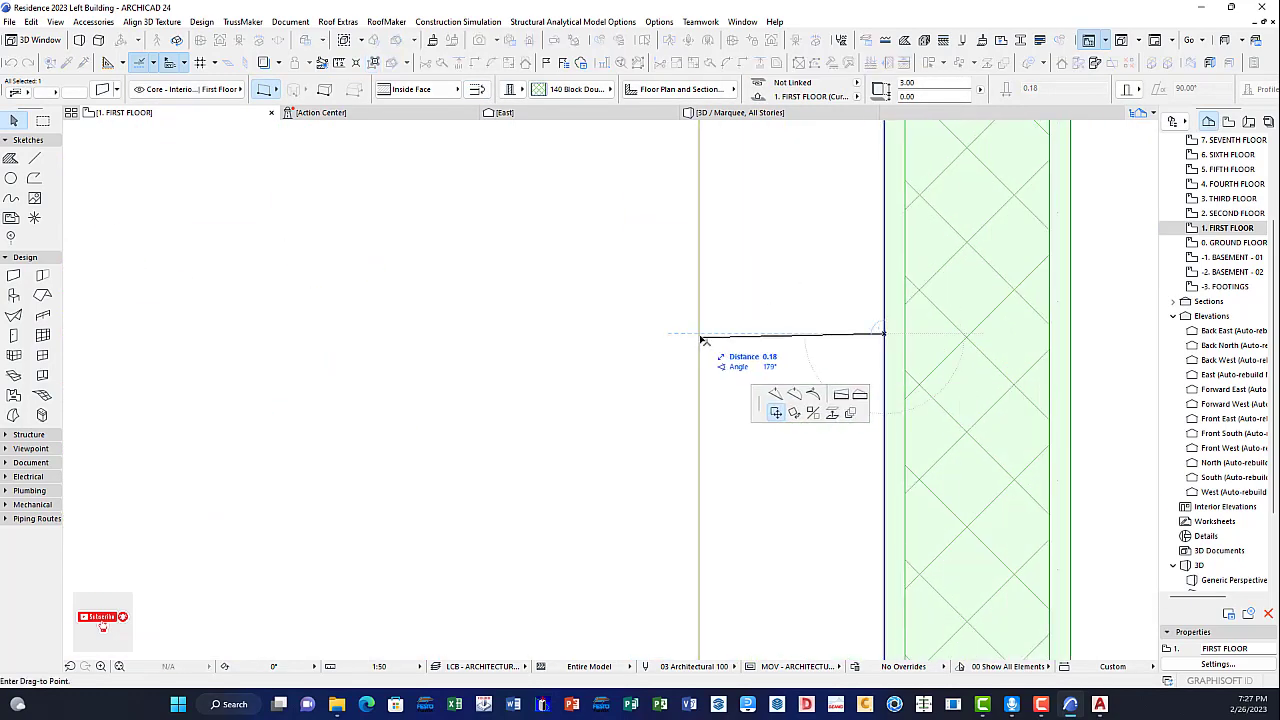
left_click(698, 341)
Step: Form the corner room's upper wall along the plan outline from the partition's top corner to the door jamb
scroll(820, 316, "down", 6)
scroll(806, 275, "up", 8)
left_click(725, 372)
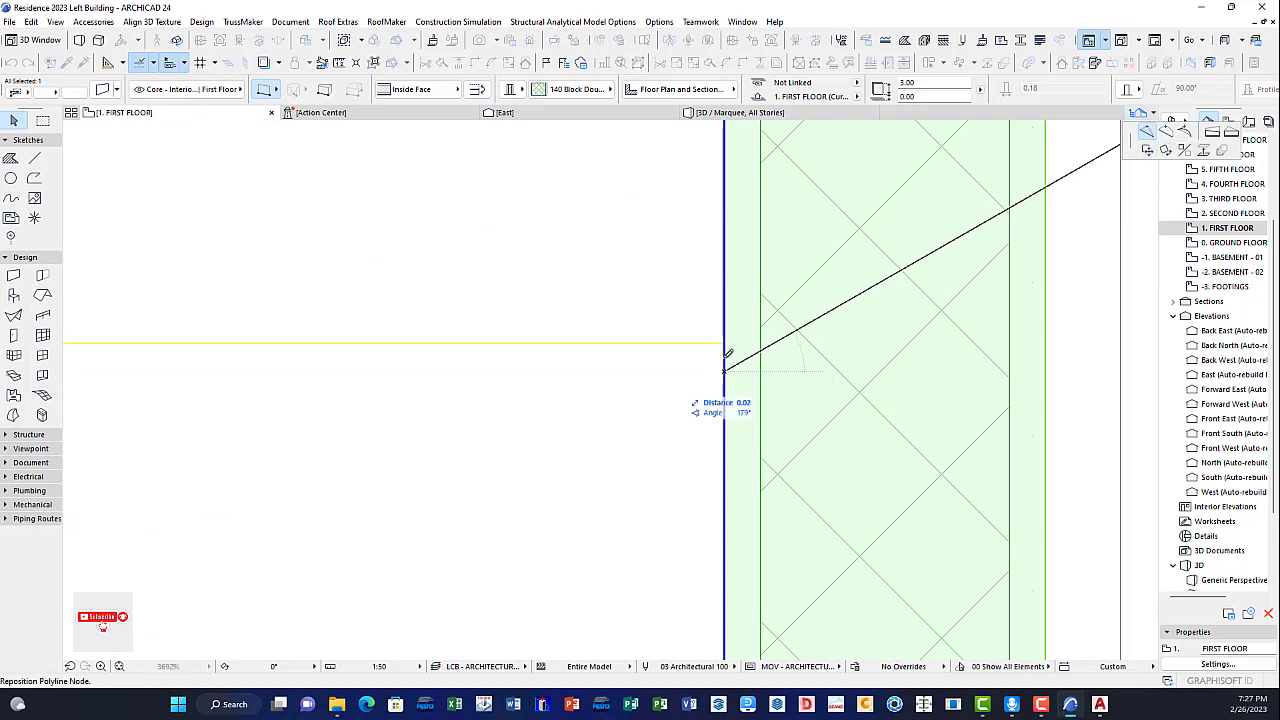
scroll(726, 343, "down", 6)
scroll(533, 357, "up", 5)
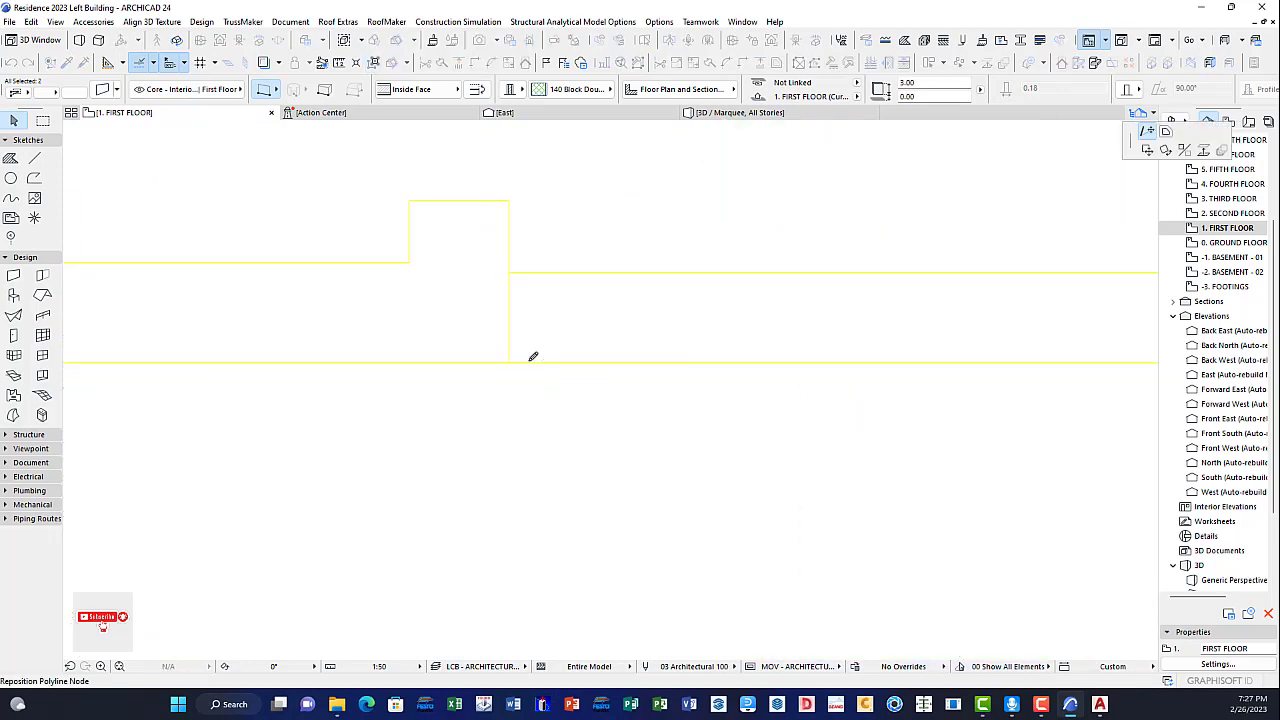
scroll(493, 357, "down", 4)
scroll(368, 345, "up", 4)
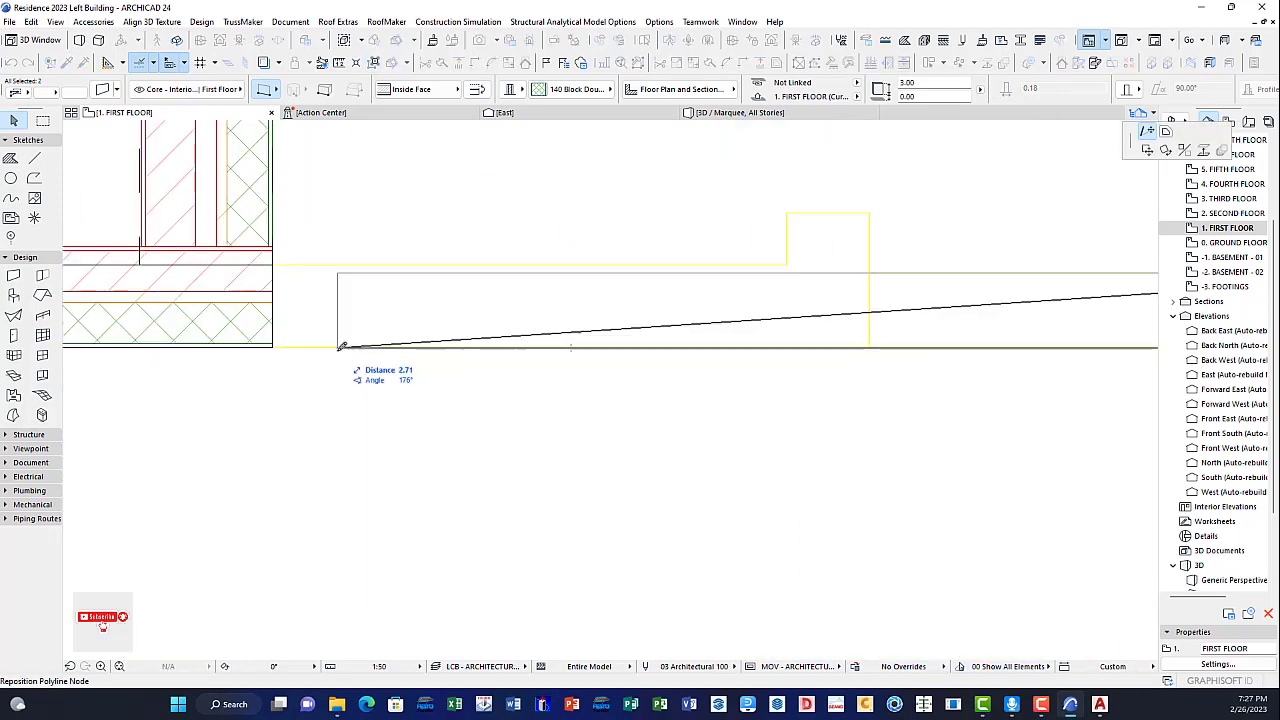
scroll(468, 316, "down", 2)
scroll(740, 240, "down", 6)
key("Escape")
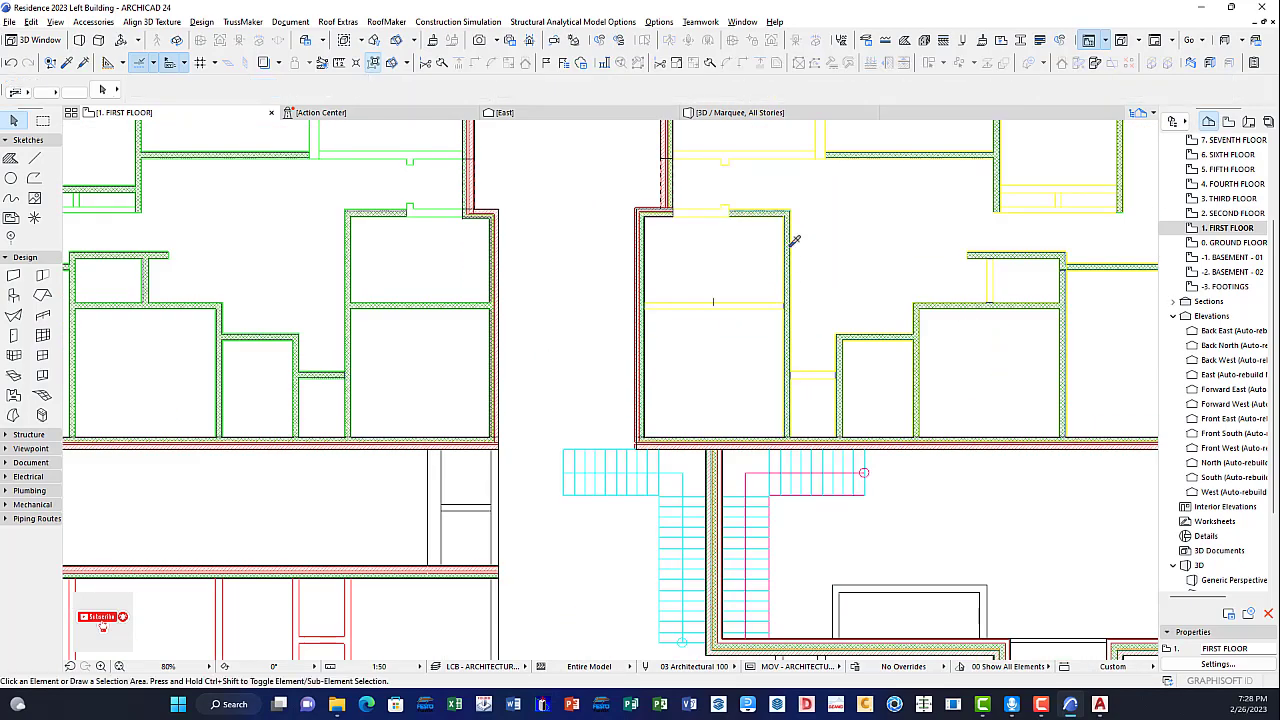
left_click(791, 243, "alt")
scroll(702, 297, "up", 4)
key("Escape")
key("Escape")
scroll(702, 338, "down", 3)
Step: Trace the partition dividing the yellow apartment's two corner rooms, from the exterior wall to the vertical partition, with that partition's settings
left_click(905, 307, "alt")
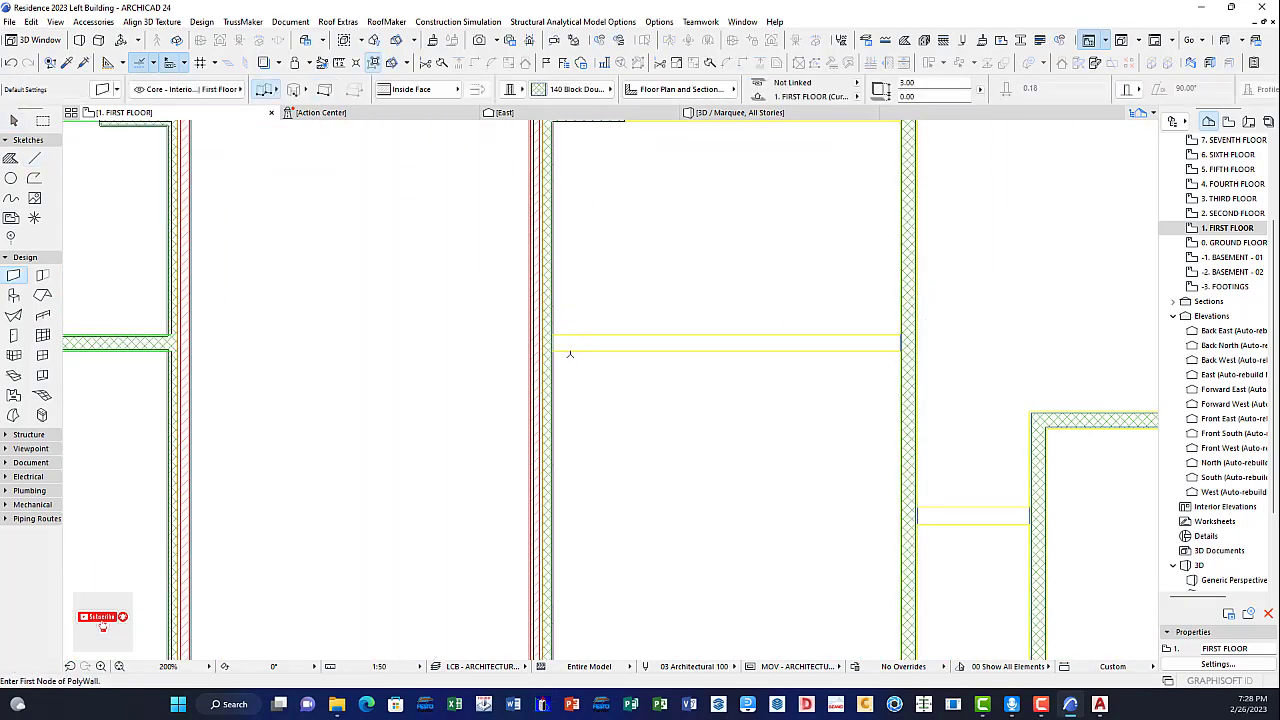
scroll(567, 353, "up", 4)
left_click(520, 346)
key("shift+c")
middle_click_drag(934, 370, 401, 310)
right_click(737, 343)
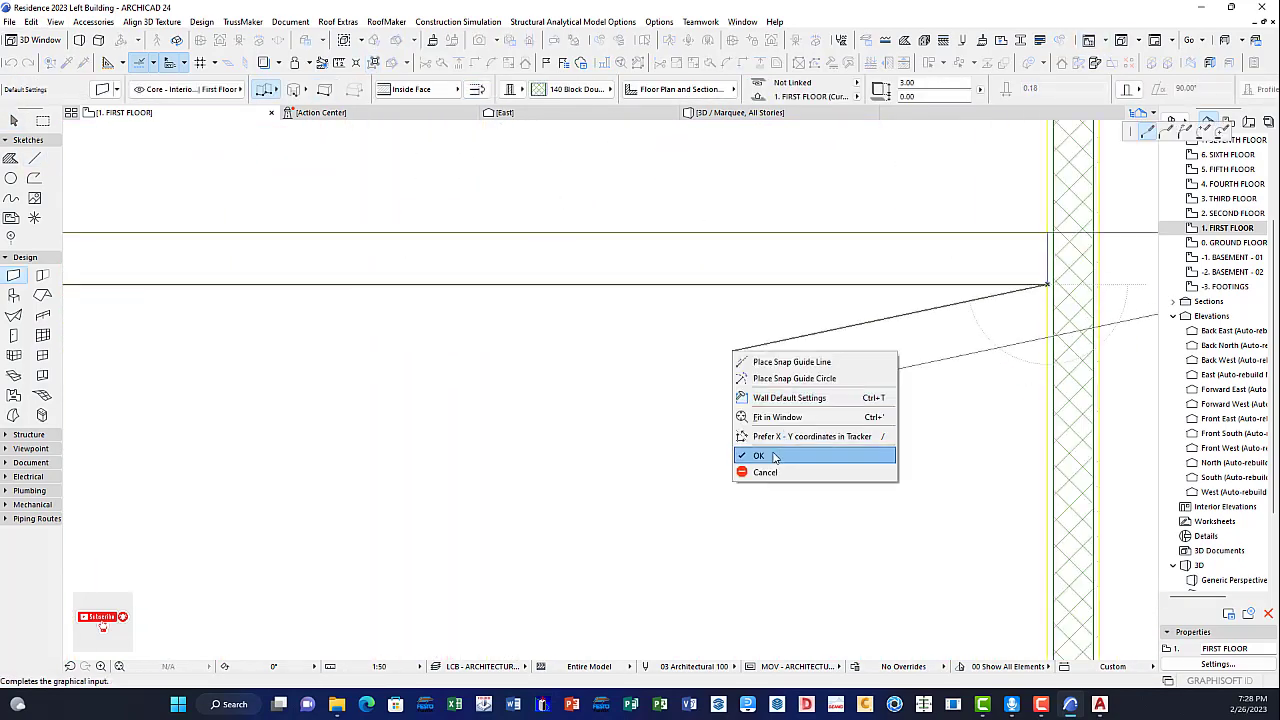
left_click(766, 452)
scroll(823, 329, "down", 4)
Step: Undo the last two edits and try to adjust the vertical partition's end at the junction beside the small closet room
scroll(598, 351, "up", 5)
scroll(598, 351, "up", 8)
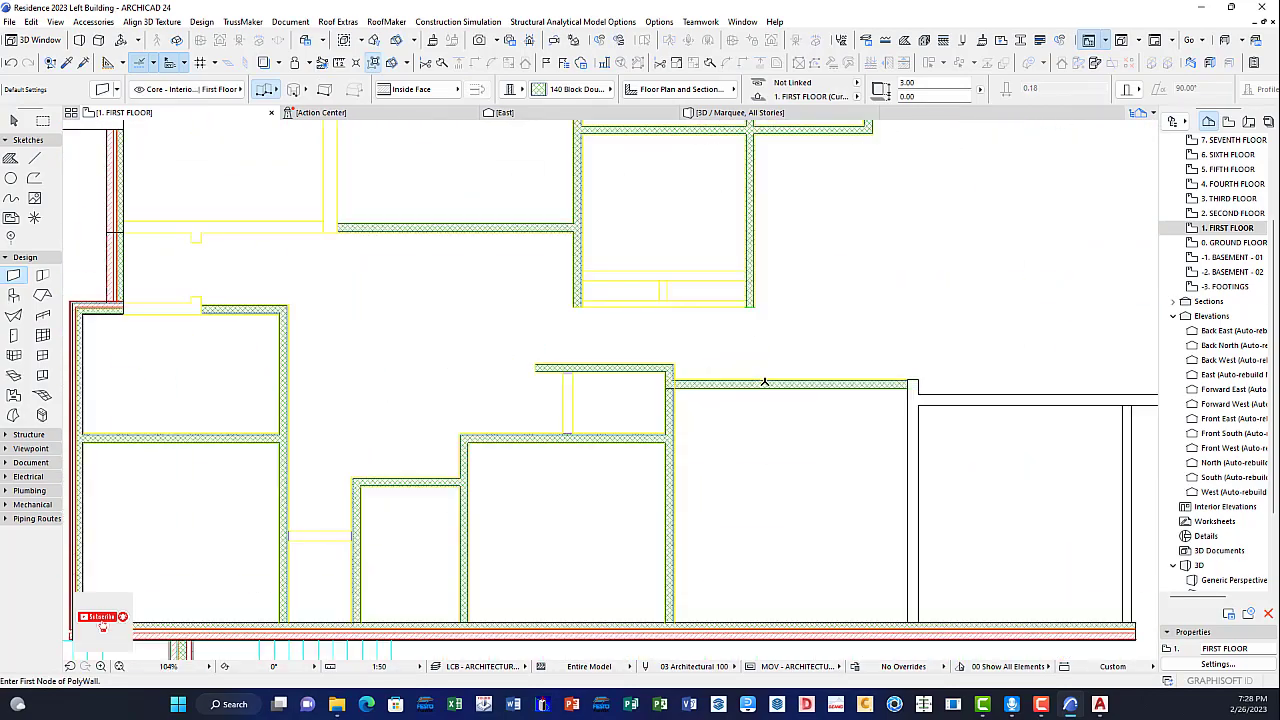
key("ctrl+z")
key("ctrl+z")
left_click(622, 322)
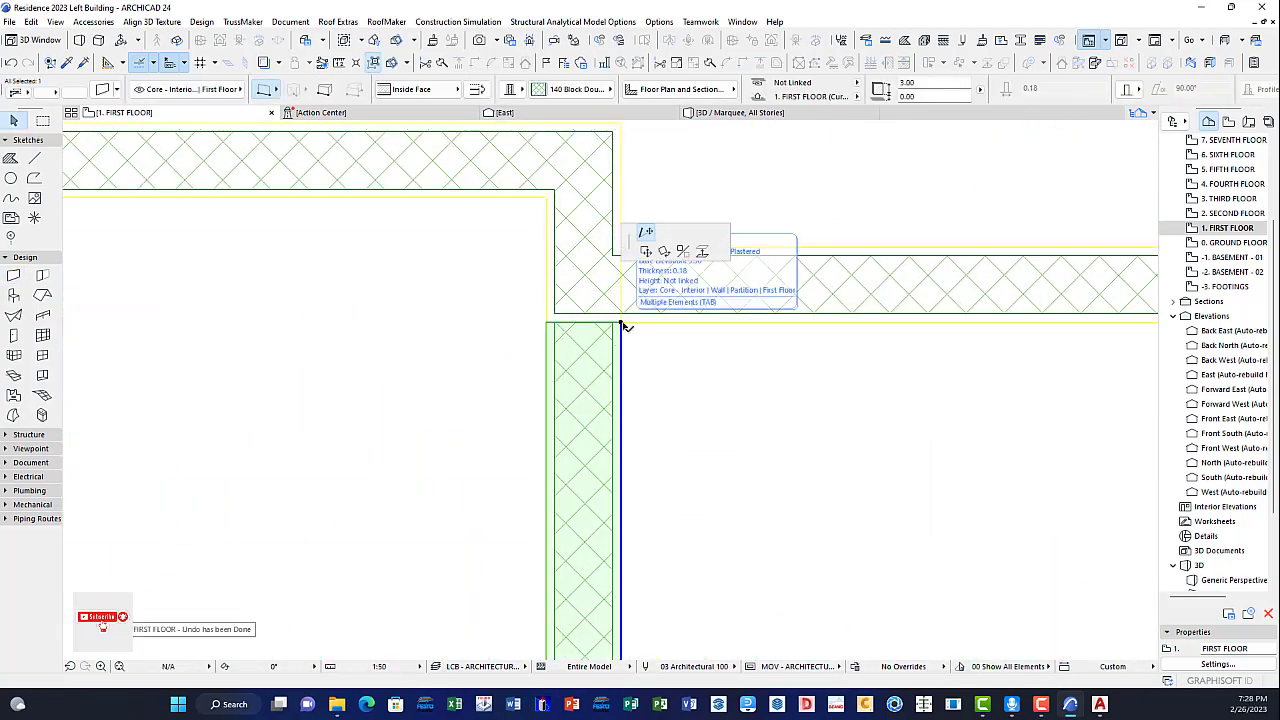
key("Escape")
key("Escape")
scroll(690, 366, "down", 4)
scroll(652, 358, "up", 8)
scroll(665, 289, "down", 7)
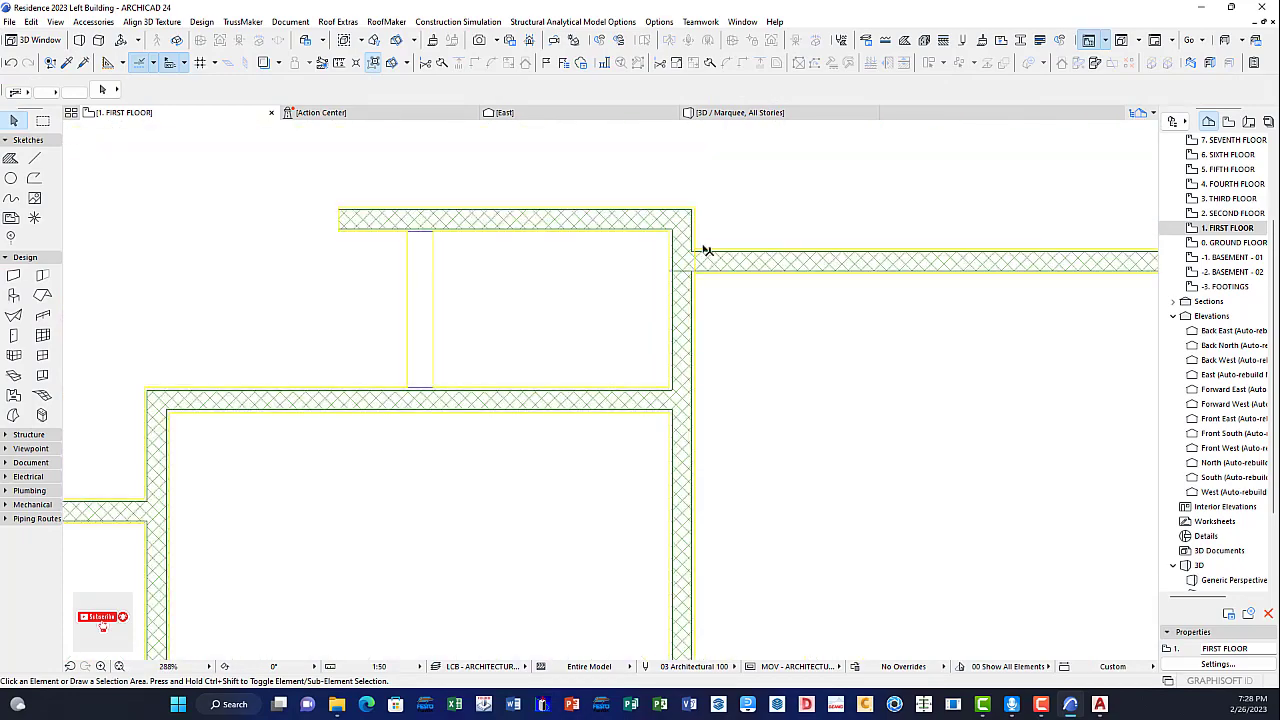
scroll(677, 254, "up", 3)
key("Escape")
scroll(697, 286, "down", 6)
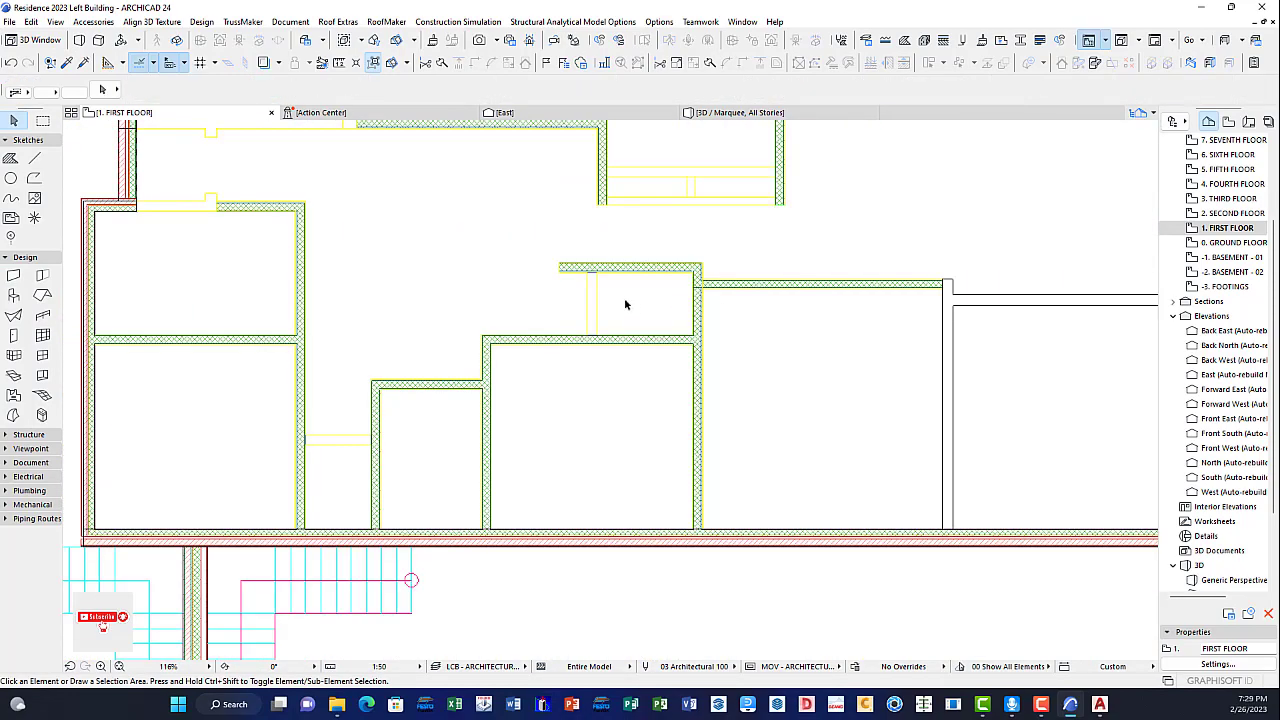
Step: Trace the short vertical wall closing the yellow apartment's small closet room, using the adjacent partition's settings
scroll(606, 298, "up", 9)
left_click(686, 163, "alt")
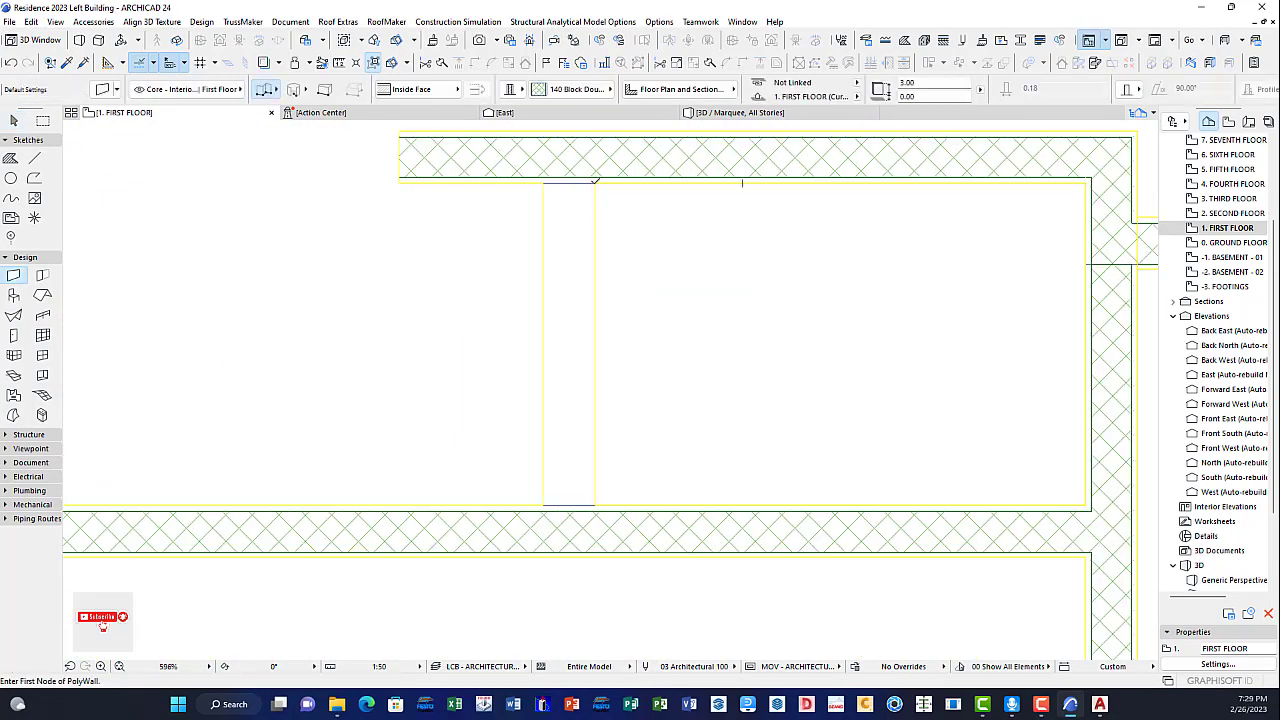
left_click(597, 507)
right_click(731, 402)
left_click(757, 507)
scroll(703, 426, "down", 13)
Step: Look over the traced interior partitions across the upper green and yellow apartments
scroll(559, 462, "up", 3)
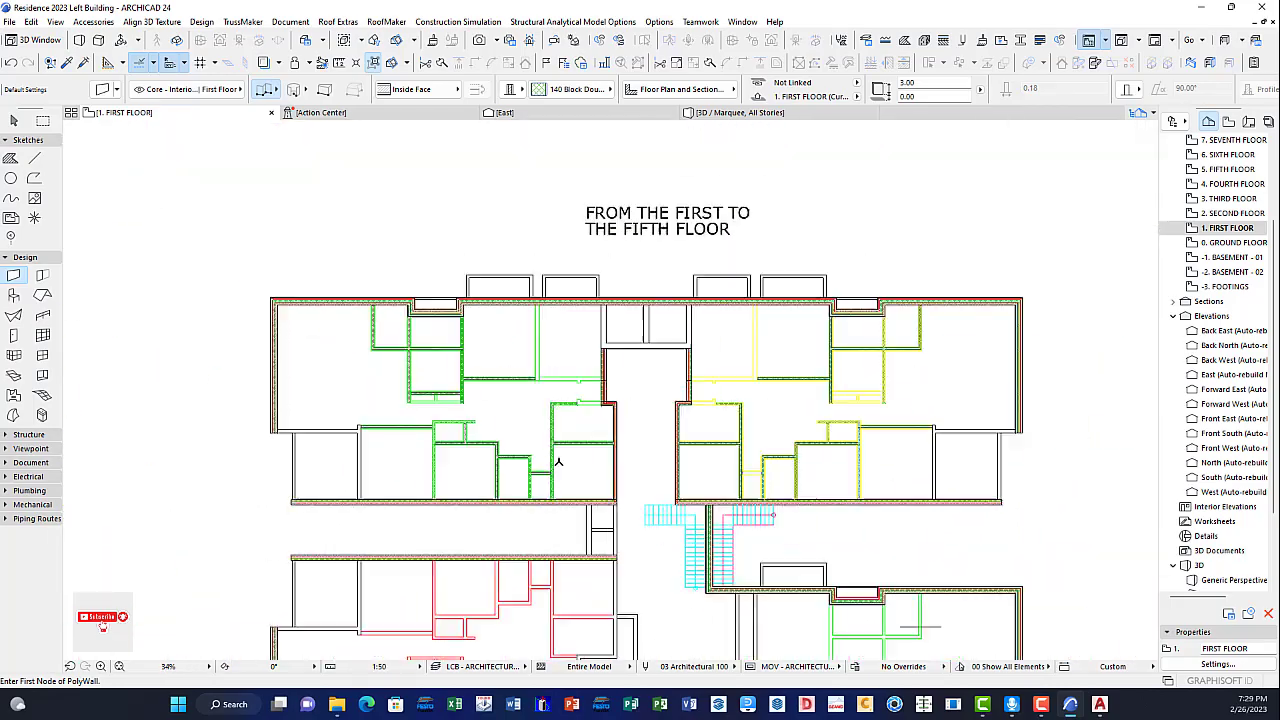
scroll(559, 462, "down", 4)
scroll(521, 340, "up", 4)
scroll(620, 420, "down", 3)
scroll(650, 400, "up", 4)
scroll(606, 343, "down", 5)
scroll(778, 516, "up", 3)
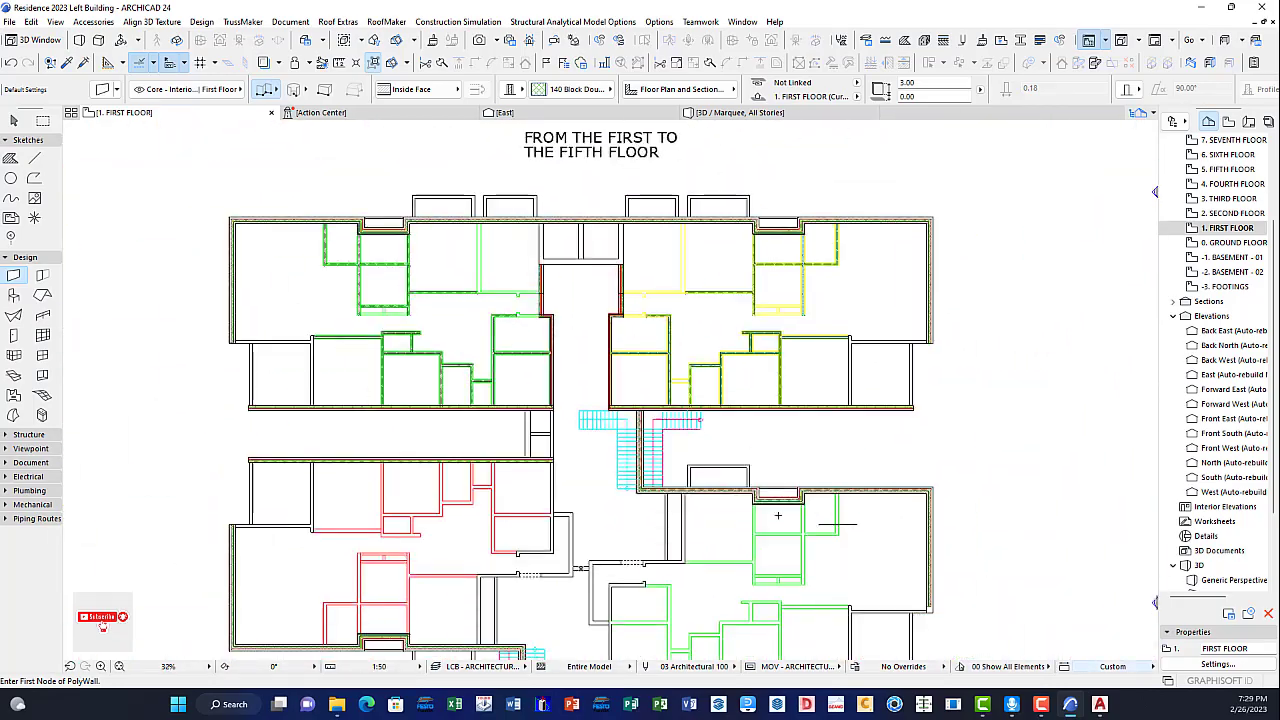
Step: Pick up the yellow apartment's partition settings and trace another interior partition over the plan outline
scroll(494, 263, "up", 5)
scroll(502, 284, "down", 5)
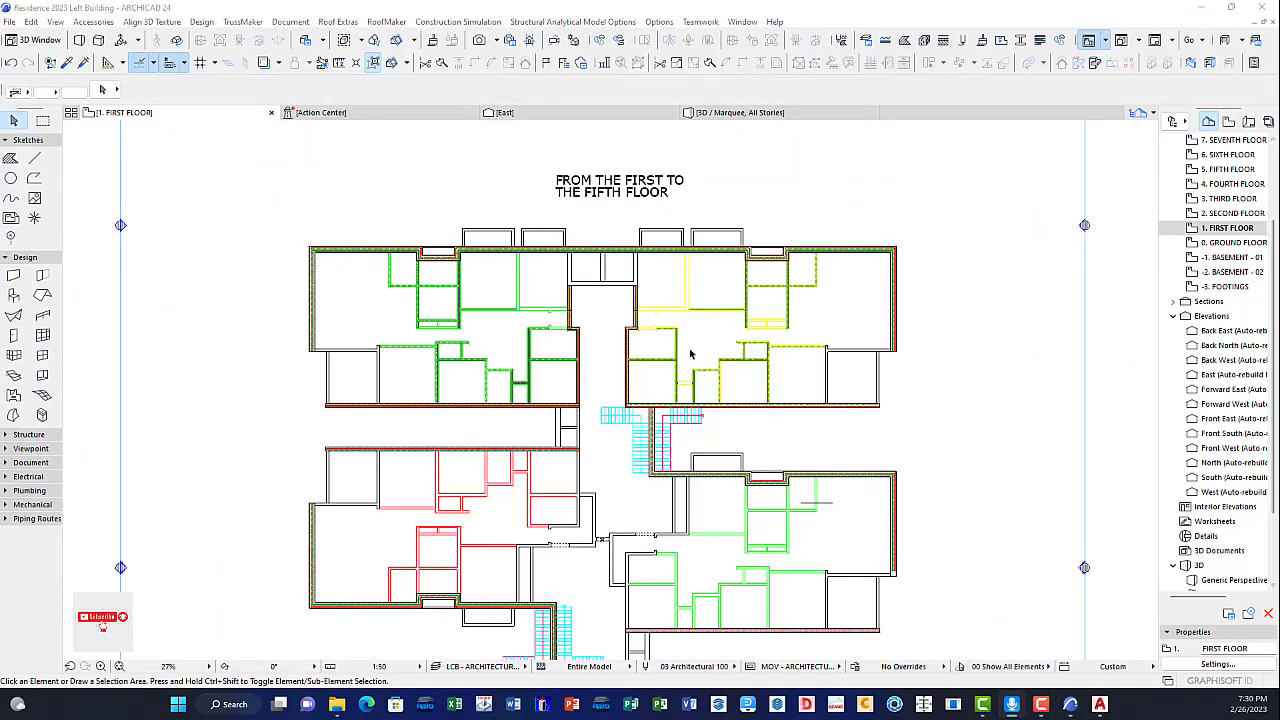
scroll(701, 378, "up", 8)
left_click(708, 317, "alt")
scroll(640, 424, "up", 6)
left_click(647, 431)
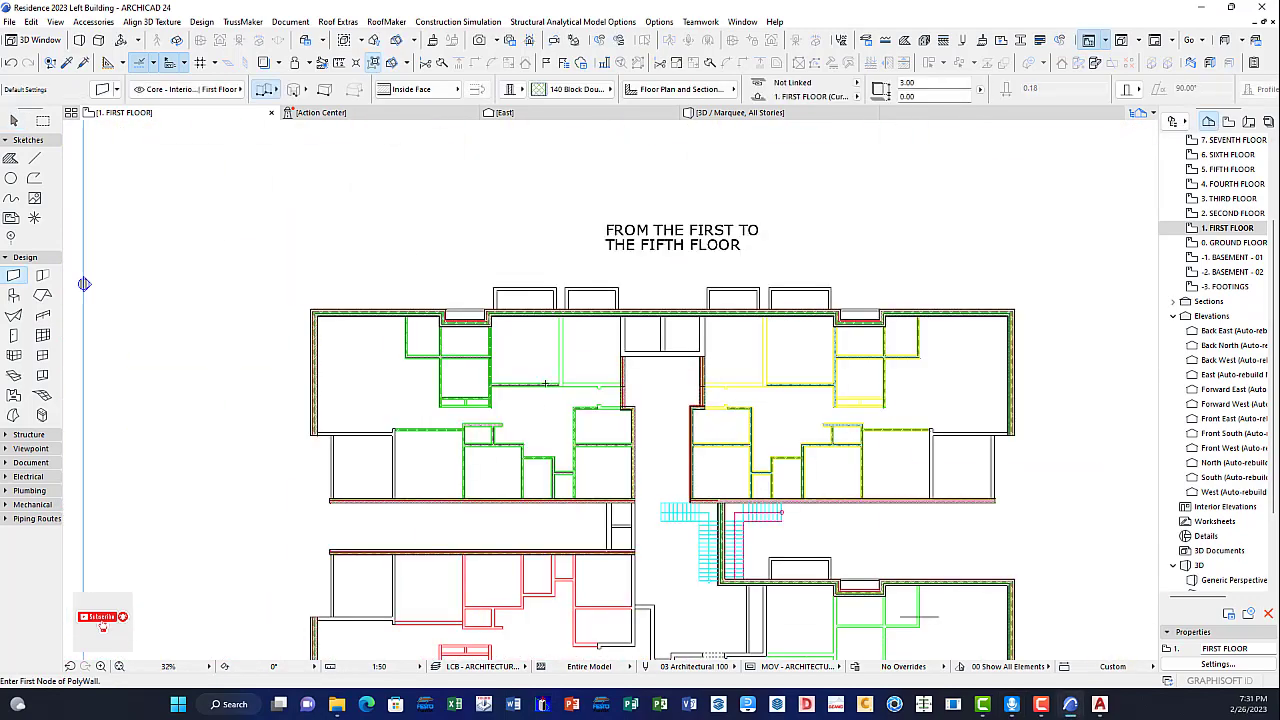
Step: Measure the thin partition in the duct space under the green apartment's bathroom and set the wall composite to 100 Block Double Plastered
scroll(377, 403, "up", 10)
key("m")
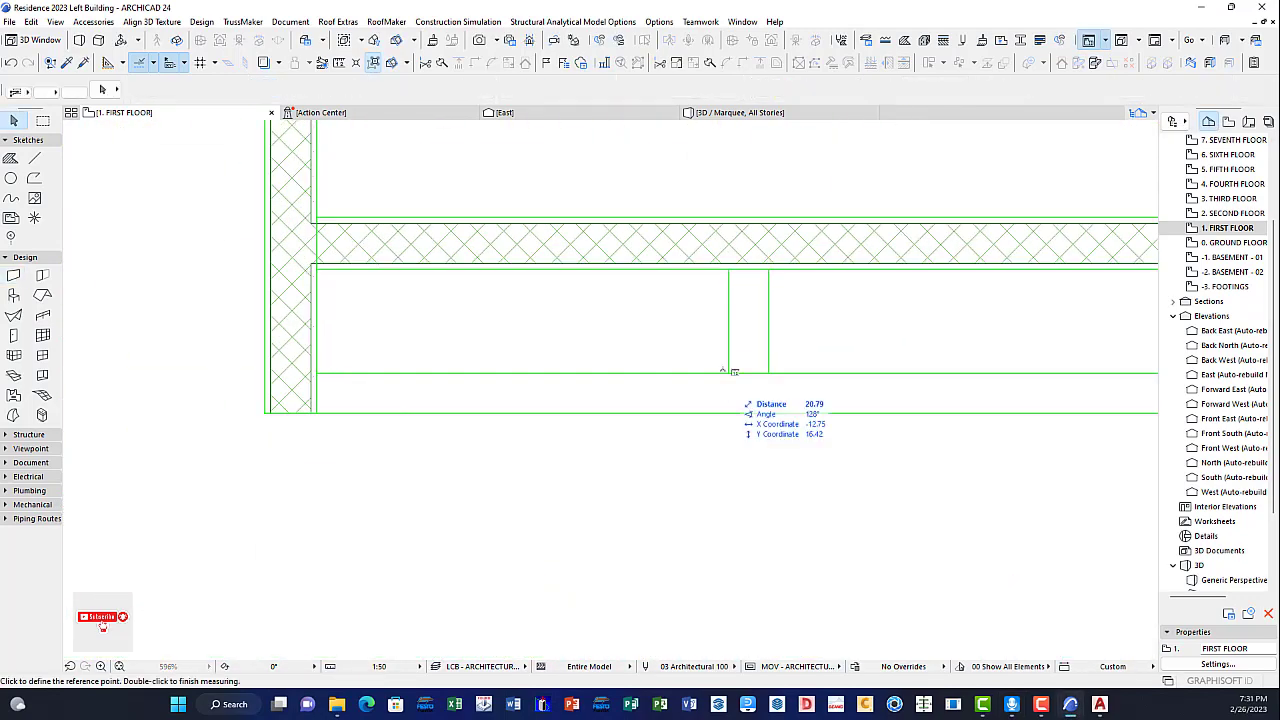
left_click(13, 276)
left_click(577, 89)
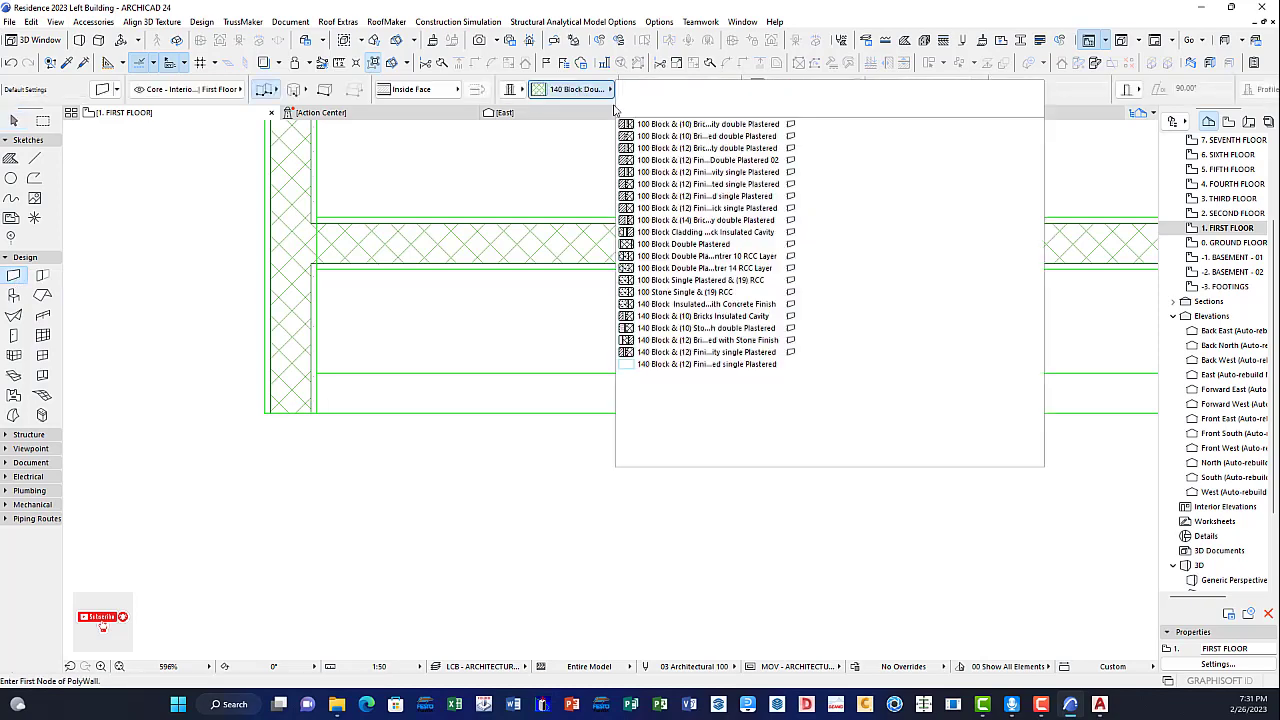
left_click(695, 246)
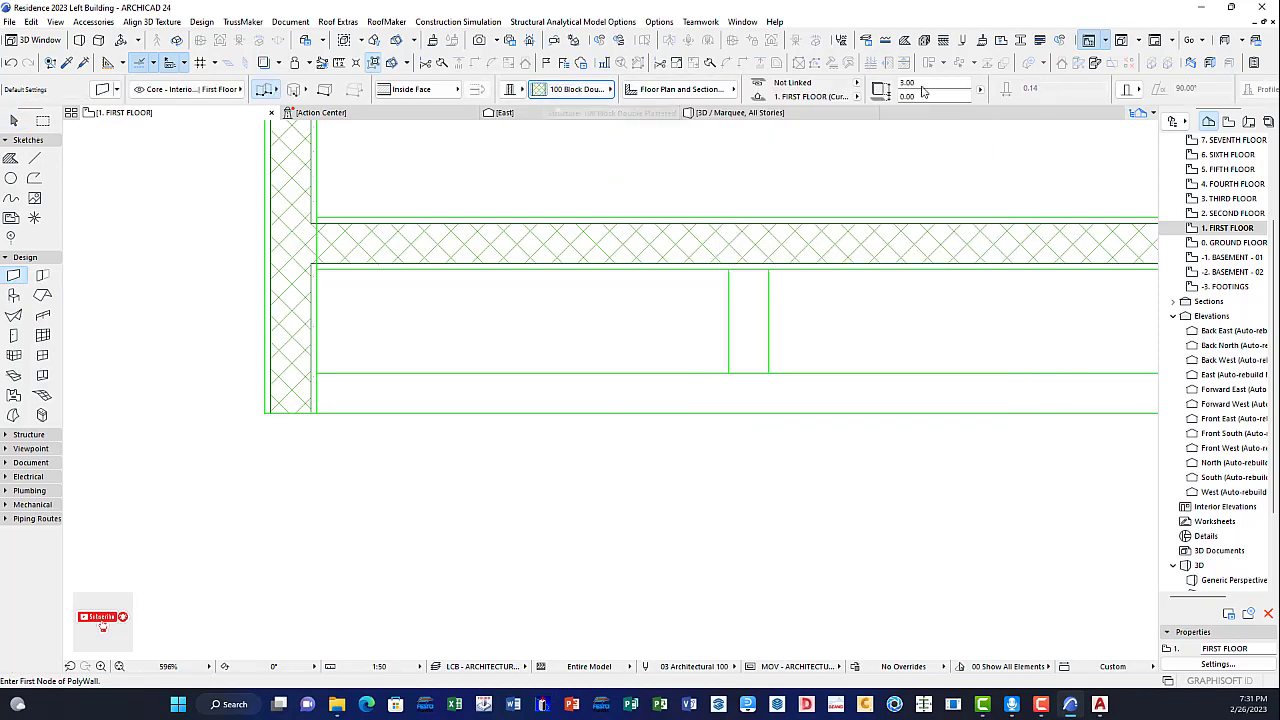
Step: Trace the lower horizontal wall closing the green apartment's duct space between its two side partitions
middle_click_drag(311, 411, 297, 331)
left_click(217, 92)
left_click(217, 92)
left_click(217, 92)
left_click(217, 92)
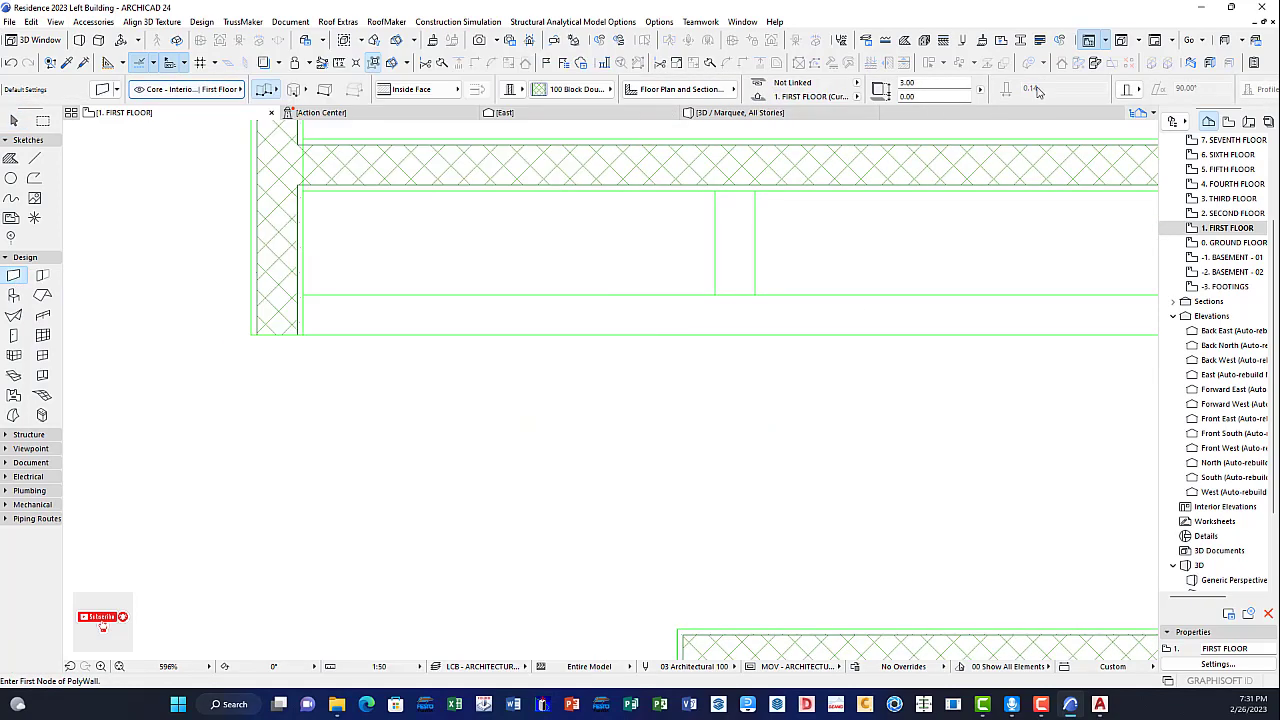
scroll(217, 92, "down", 5)
scroll(346, 91, "up", 5)
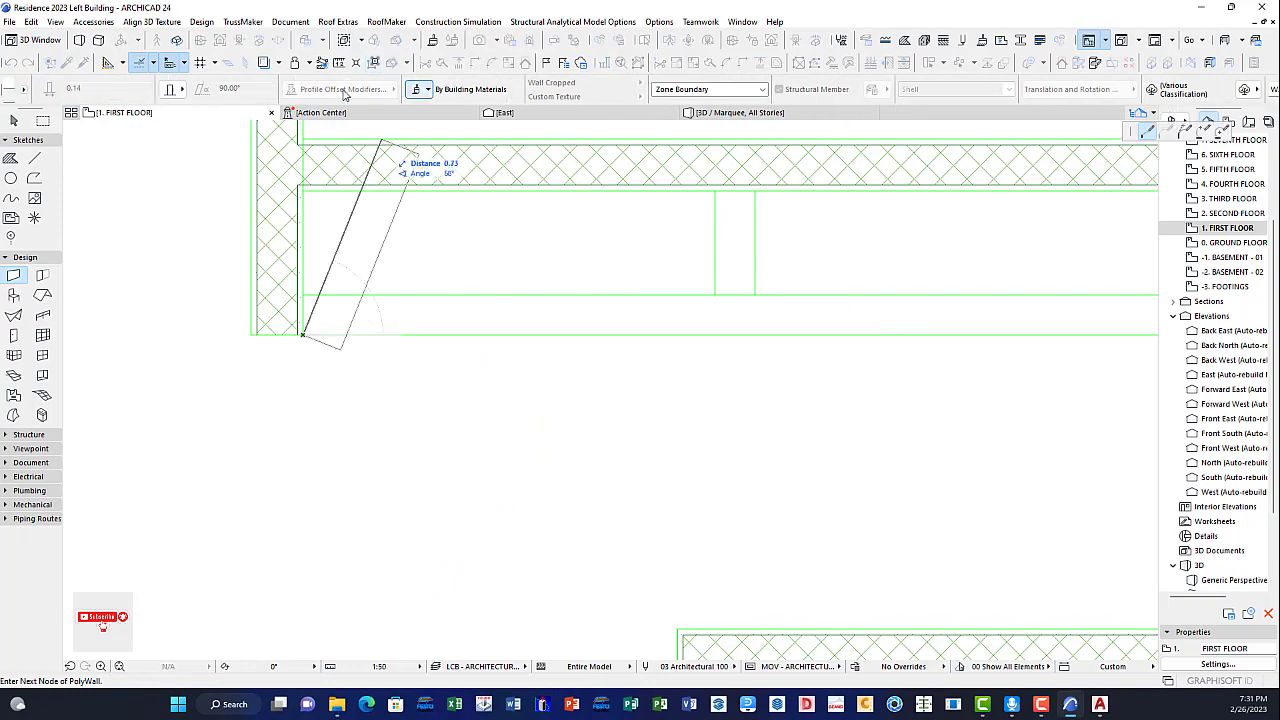
scroll(640, 284, "down", 5)
scroll(845, 303, "up", 6)
scroll(695, 321, "down", 6)
scroll(612, 313, "up", 7)
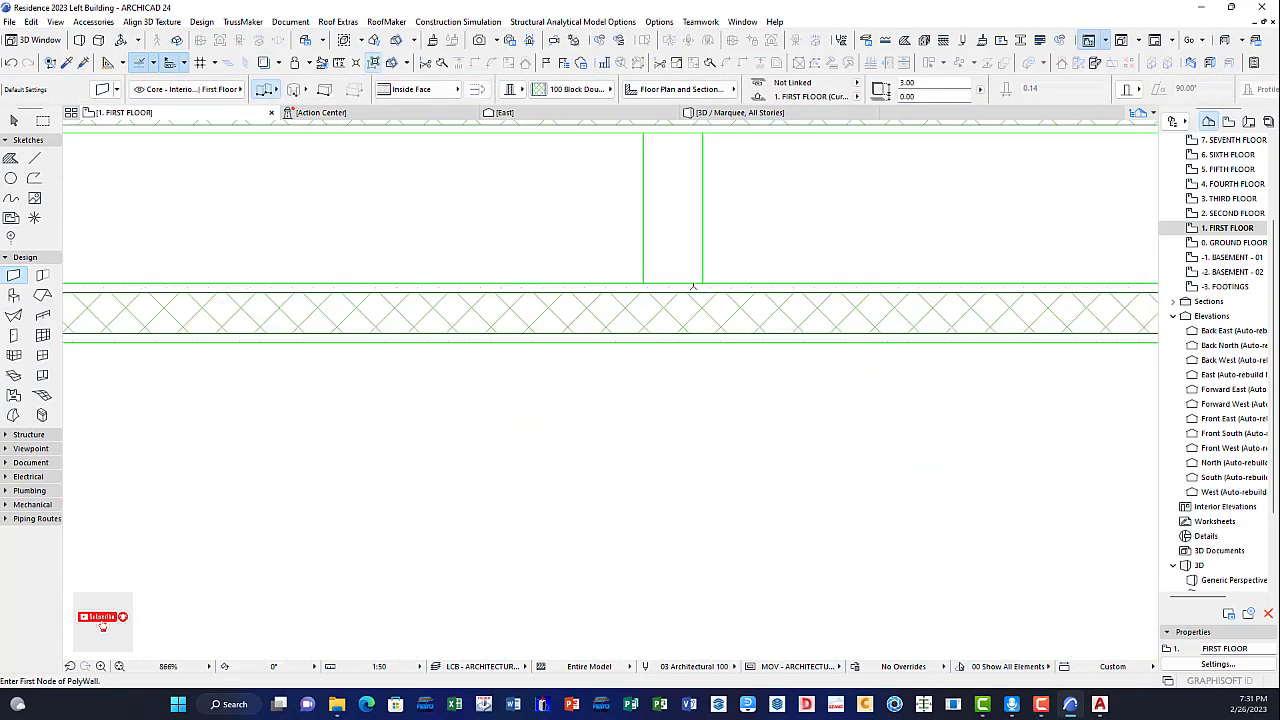
Step: Trace the short vertical wall dividing the green apartment's duct space, from the lower wall up to the bathroom partition
left_click(698, 285)
scroll(688, 284, "up", 3)
middle_click_drag(652, 267, 600, 477)
left_click(654, 231)
scroll(757, 321, "down", 8)
scroll(797, 327, "down", 10)
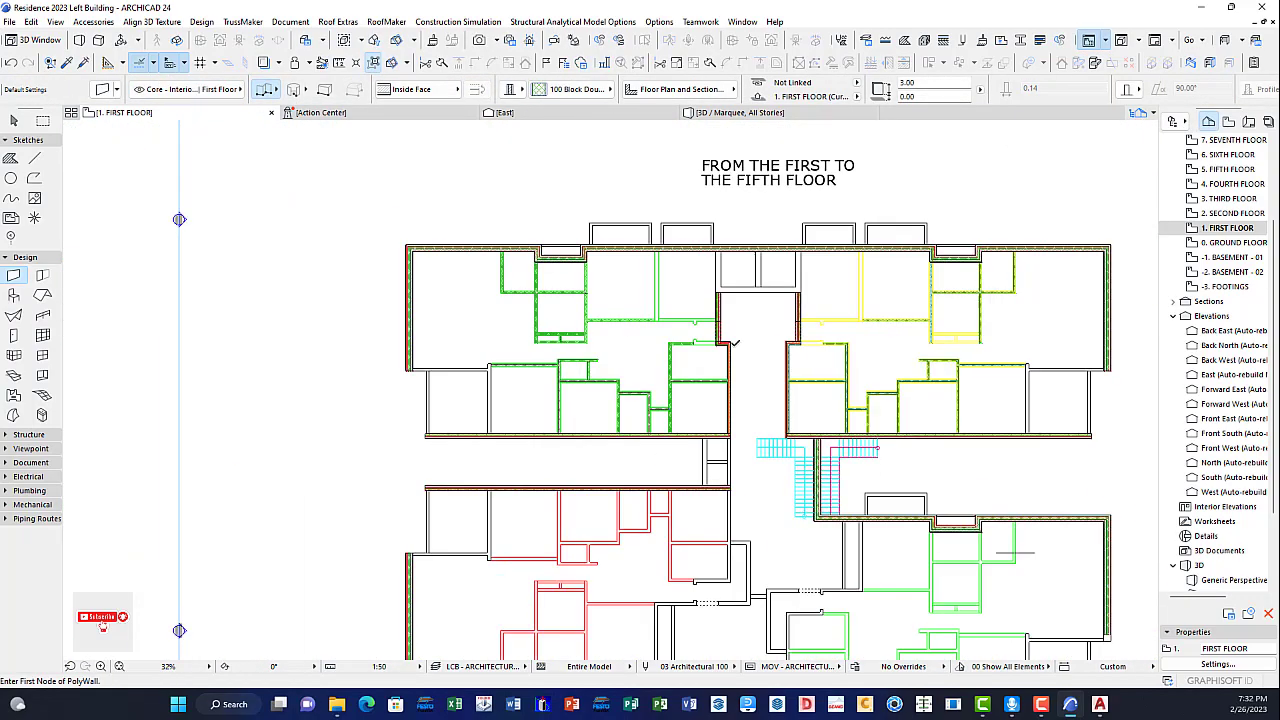
Step: Copy the green apartment's duct walls to the matching duct space in the yellow apartment, aligned with its side partition
scroll(846, 331, "up", 9)
scroll(846, 331, "down", 8)
scroll(451, 377, "up", 10)
key("Escape")
left_click(660, 195)
left_click(380, 143)
left_click(411, 444)
double_click(943, 166)
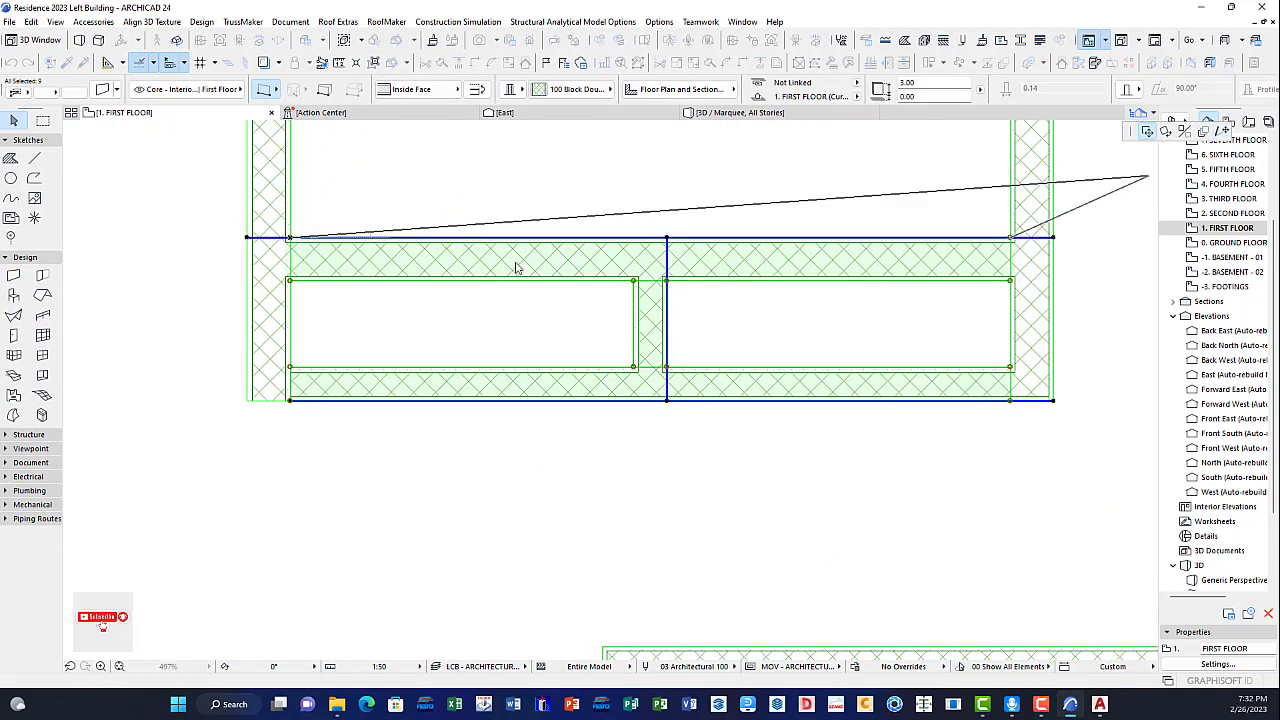
scroll(600, 285, "down", 5)
scroll(700, 304, "up", 9)
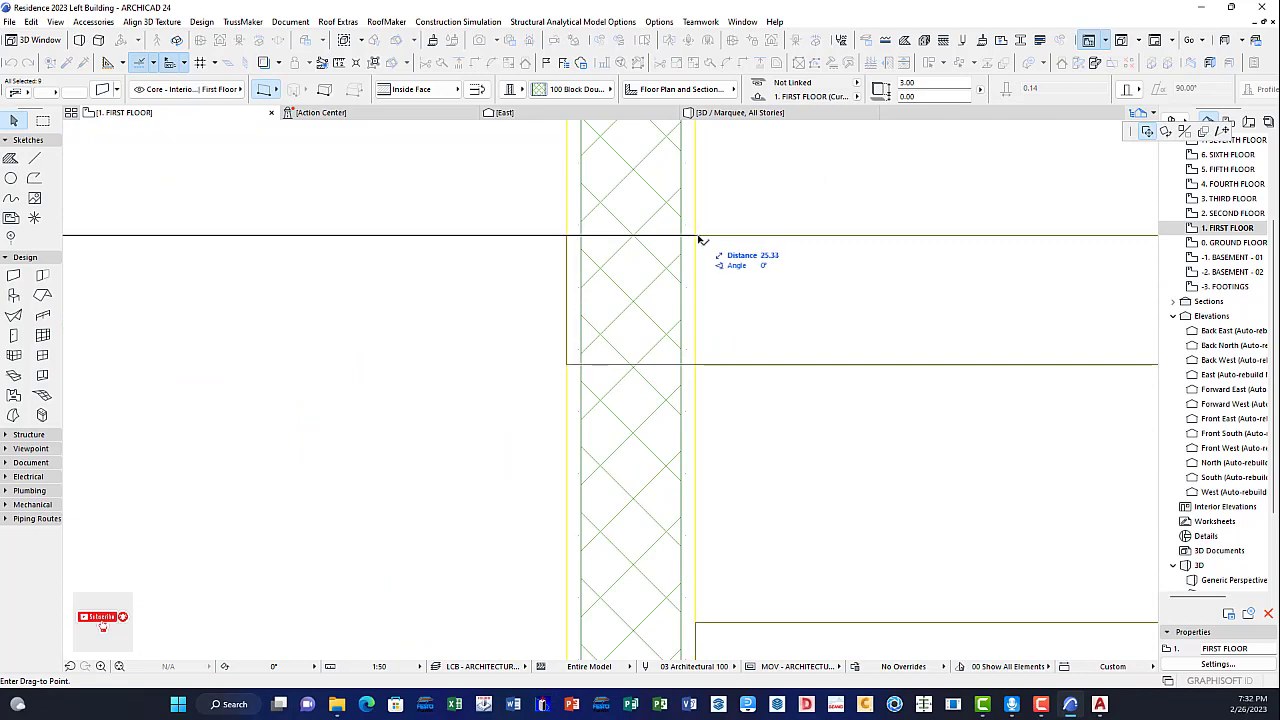
scroll(806, 304, "down", 7)
scroll(800, 342, "up", 4)
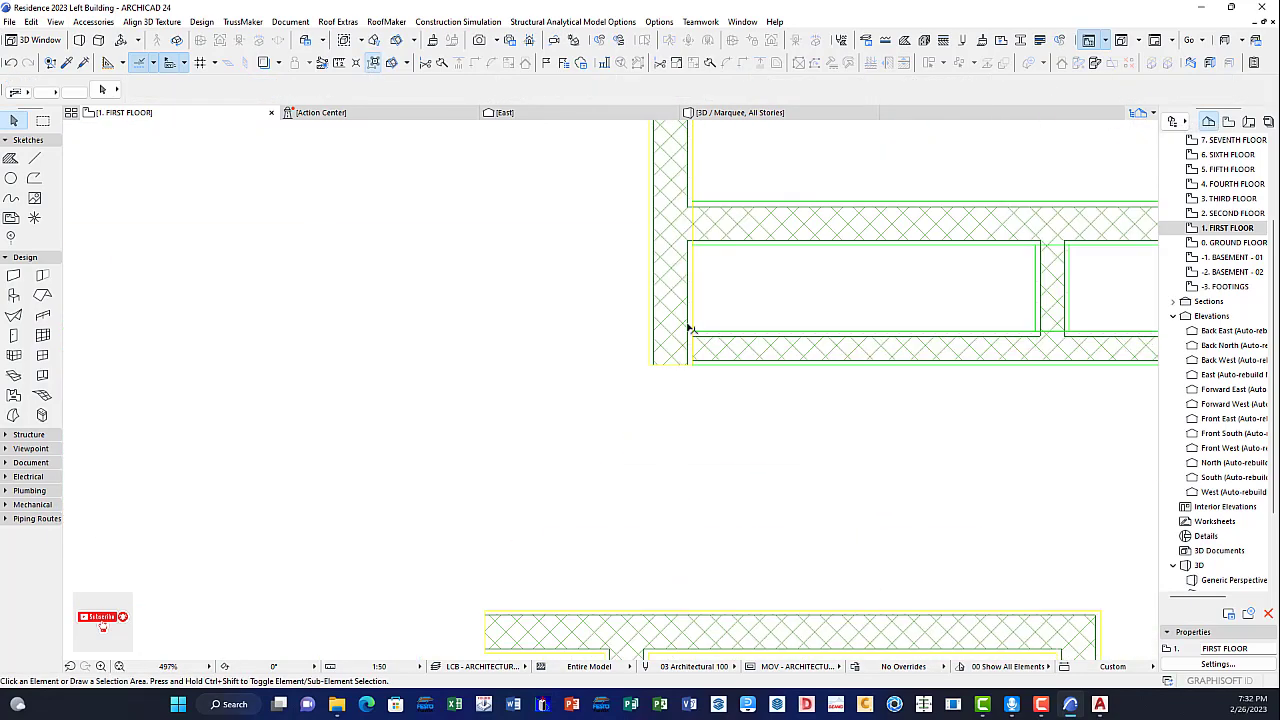
Step: Join the yellow apartment's lower duct wall with the vertical partitions at both of its outer corners
left_click(689, 328)
left_click(746, 356, "shift")
left_click(697, 448)
middle_click_drag(1080, 440, 464, 432)
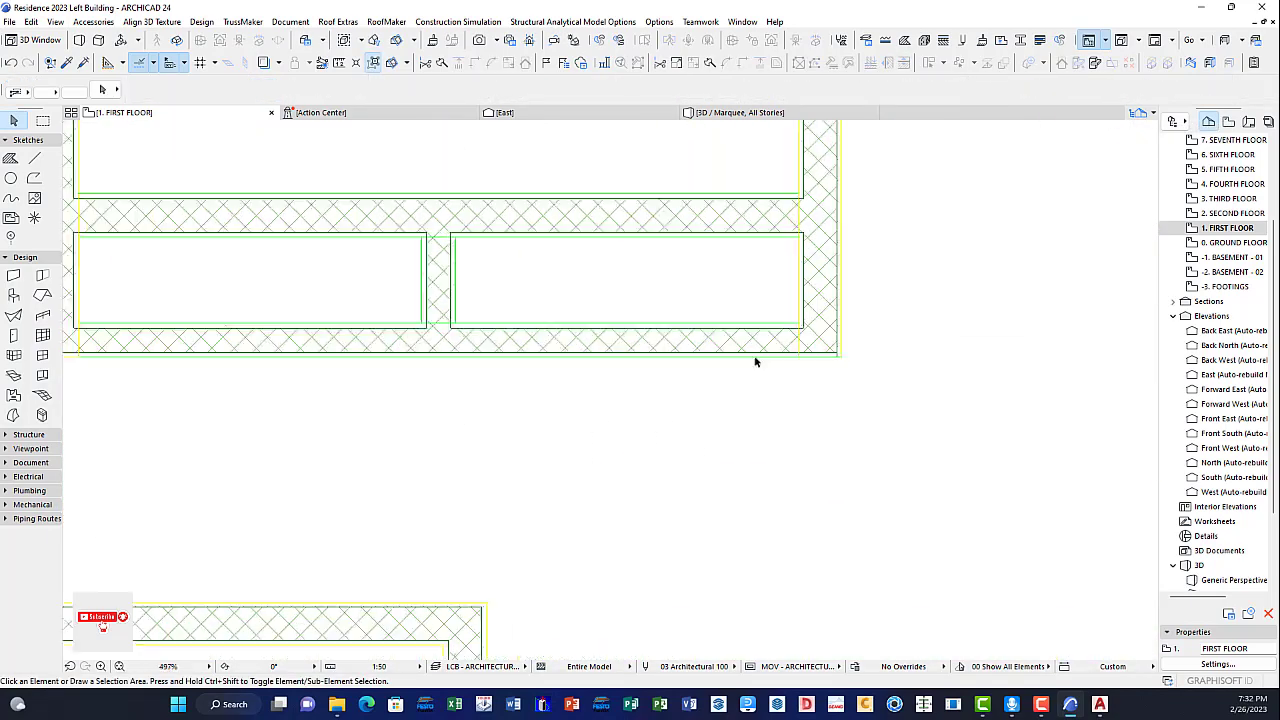
left_click(756, 354)
left_click(824, 326, "shift")
left_click(867, 440)
Step: Join the green apartment's lower duct wall with the vertical partitions at both of its outer corners
scroll(866, 438, "down", 7)
scroll(345, 385, "up", 6)
left_click(345, 362)
left_click(398, 381, "shift")
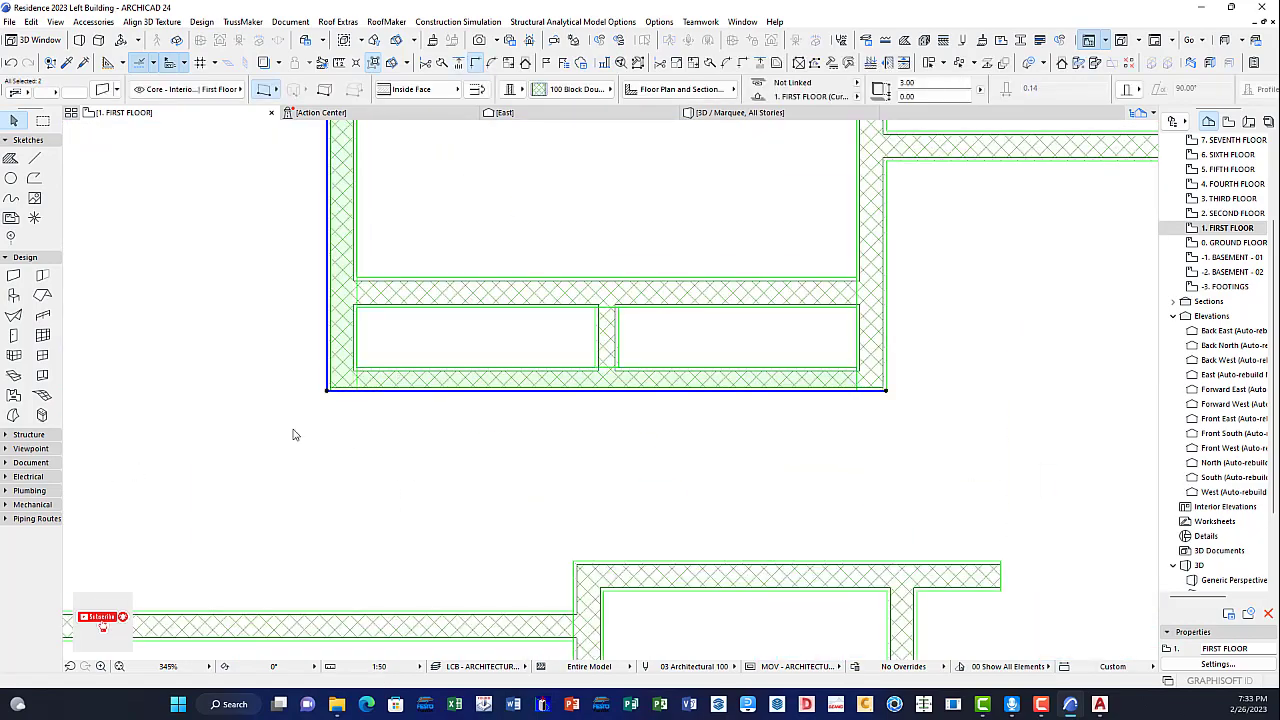
left_click(292, 434)
left_click(822, 382)
left_click(882, 351, "shift")
left_click(446, 476)
Step: Show all elements in 3D and examine the first floor's exterior walls and interior partitions from several sides
scroll(603, 384, "down", 7)
middle_click_drag(762, 411, 420, 315)
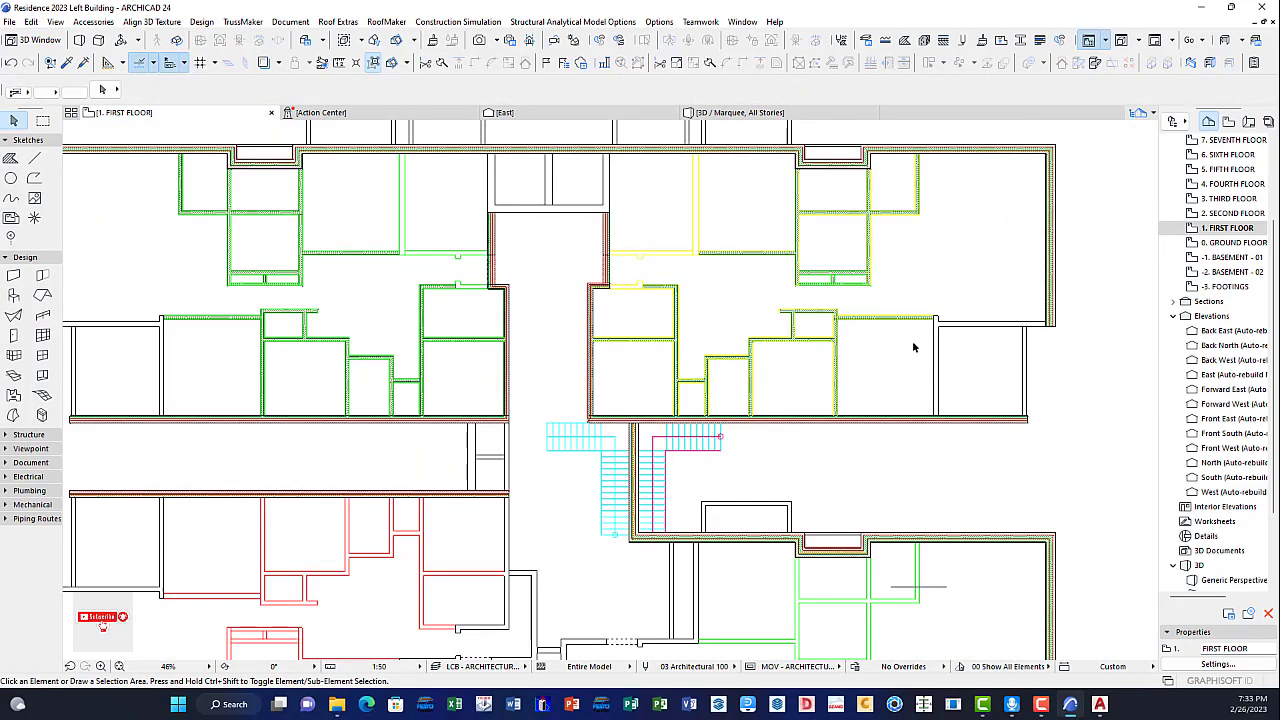
middle_click_drag(489, 434, 617, 434)
middle_click_drag(931, 357, 834, 274)
scroll(655, 303, "down", 6)
scroll(534, 240, "up", 8)
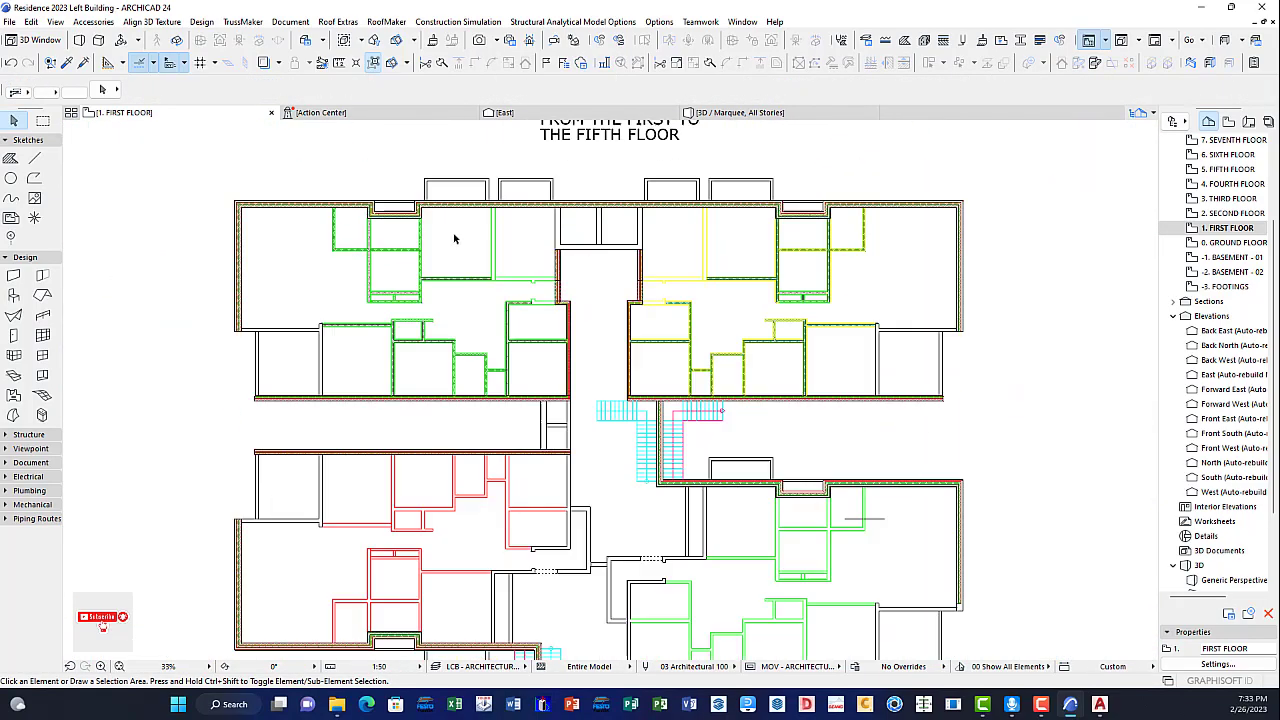
key("F3")
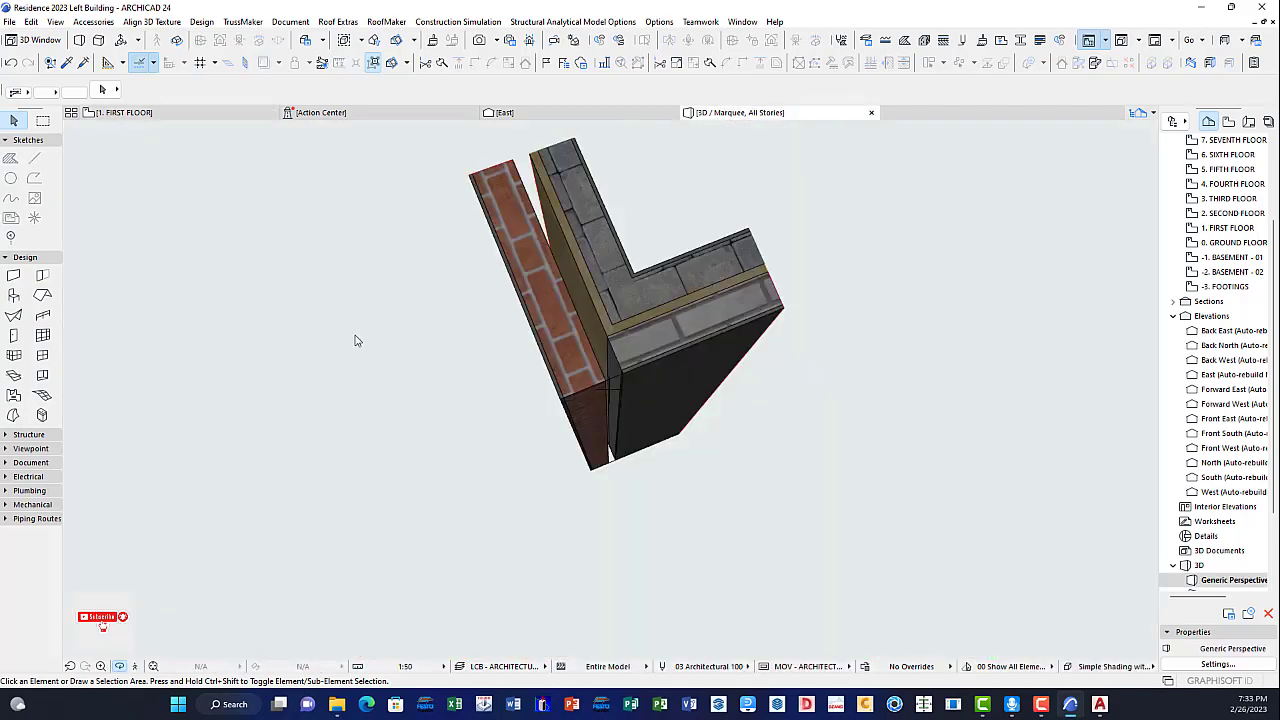
right_click(304, 374)
left_click(372, 420)
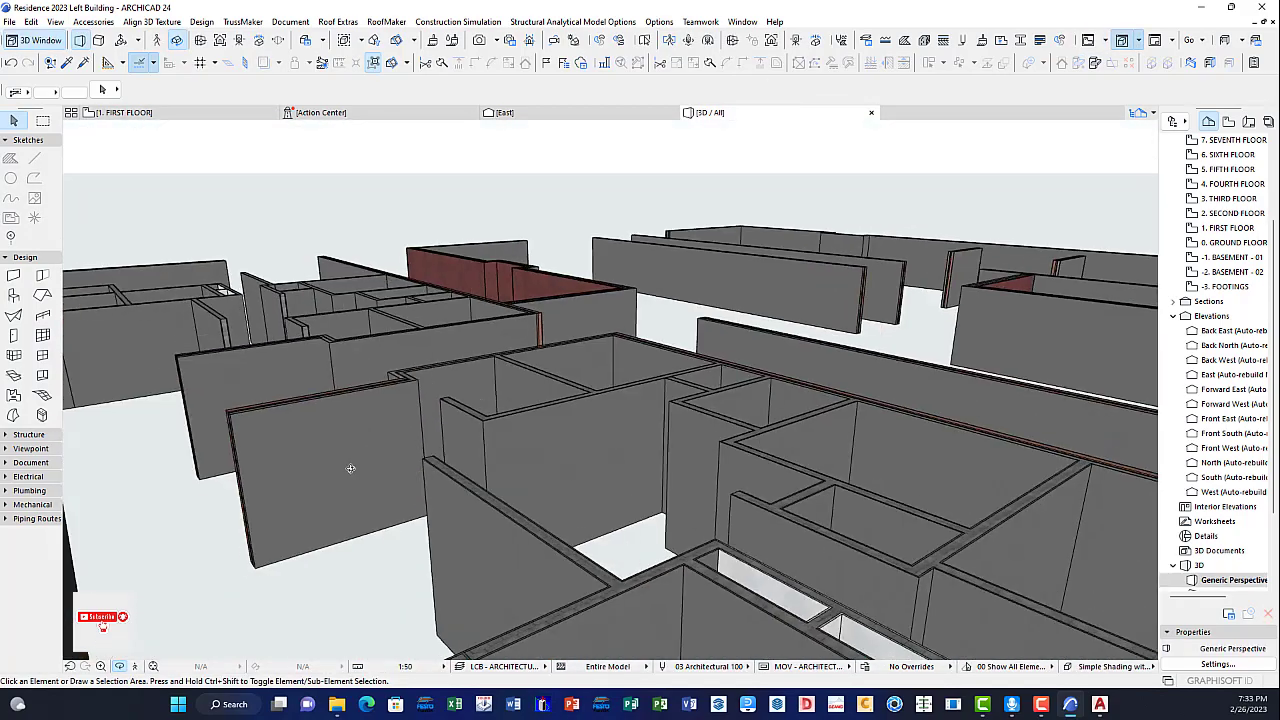
middle_click_drag(350, 468, 649, 514, "shift")
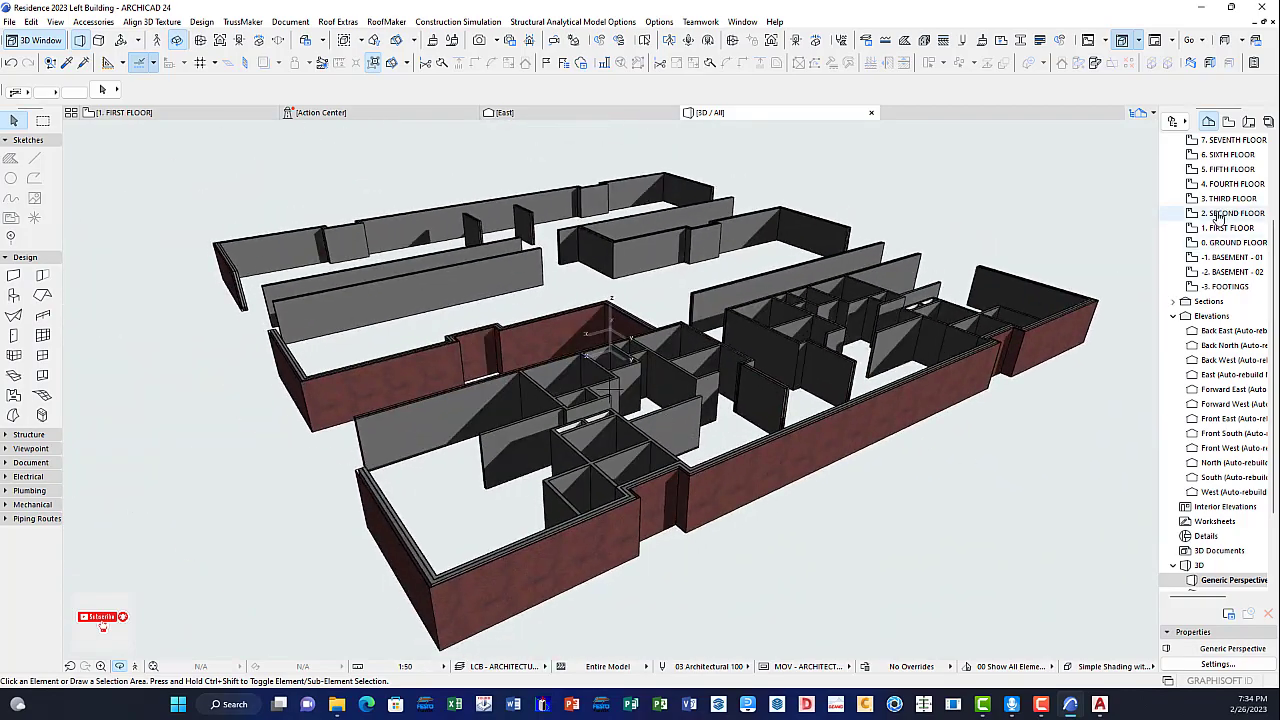
middle_click_drag(480, 450, 866, 460, "shift")
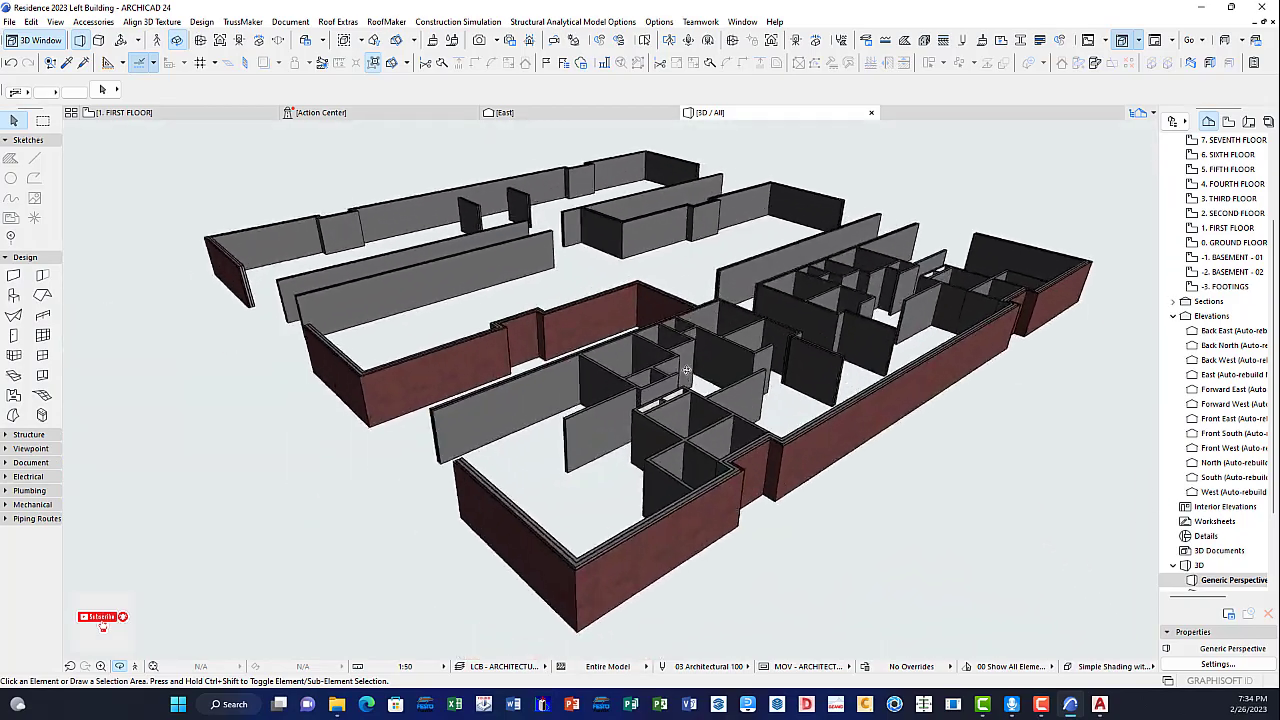
middle_click_drag(686, 370, 769, 444, "shift")
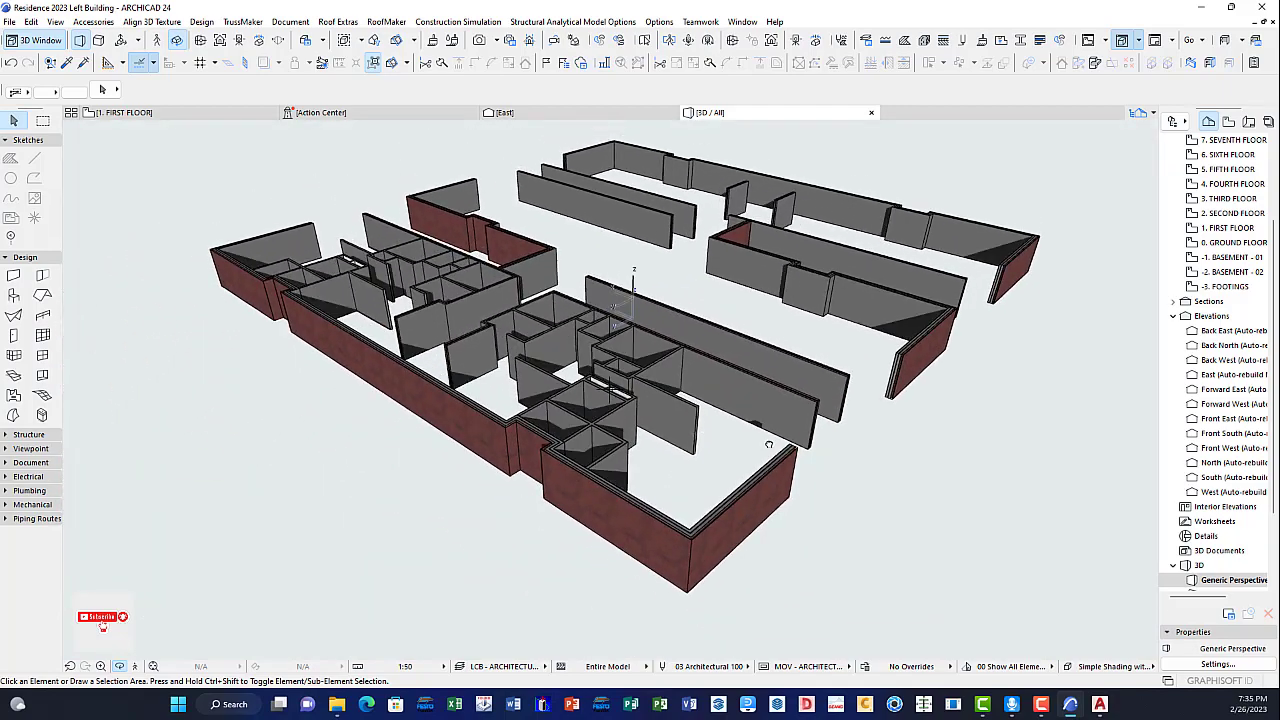
middle_click_drag(561, 427, 638, 423, "shift")
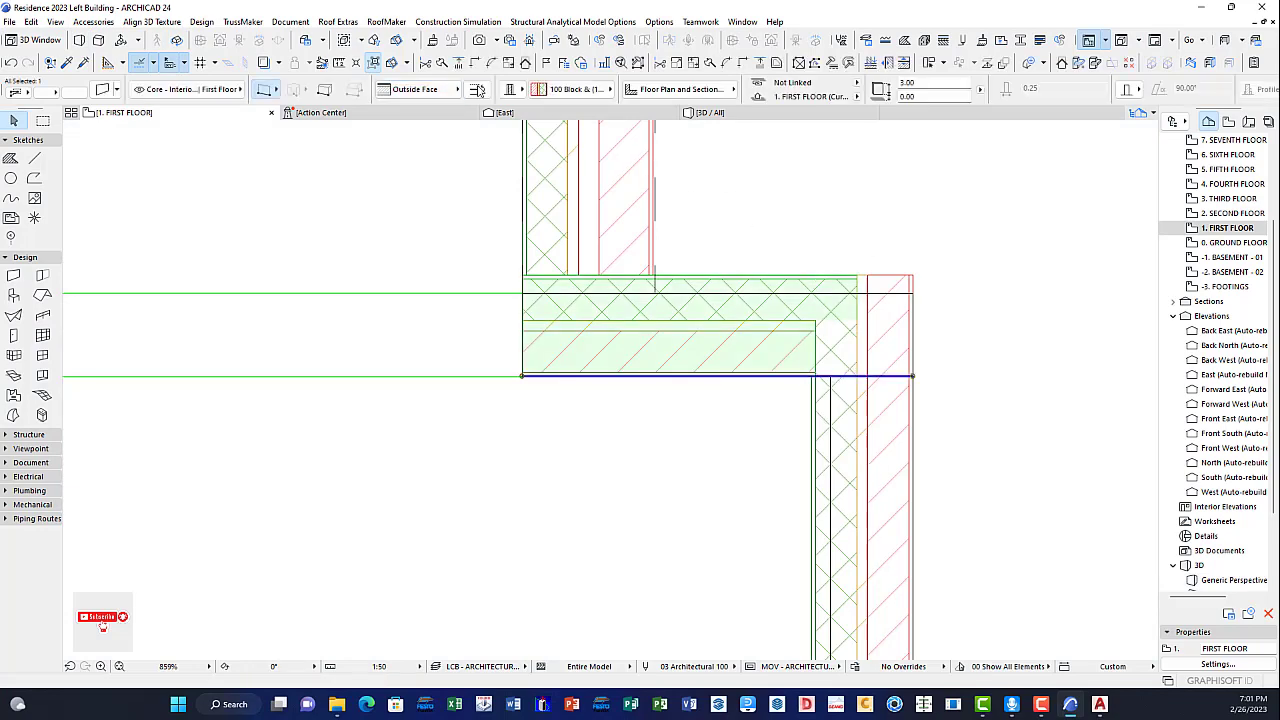
Step: Flip the short horizontal exterior wall at the stepped corner over its reference line in the first-floor plan
scroll(796, 383, "up", 2)
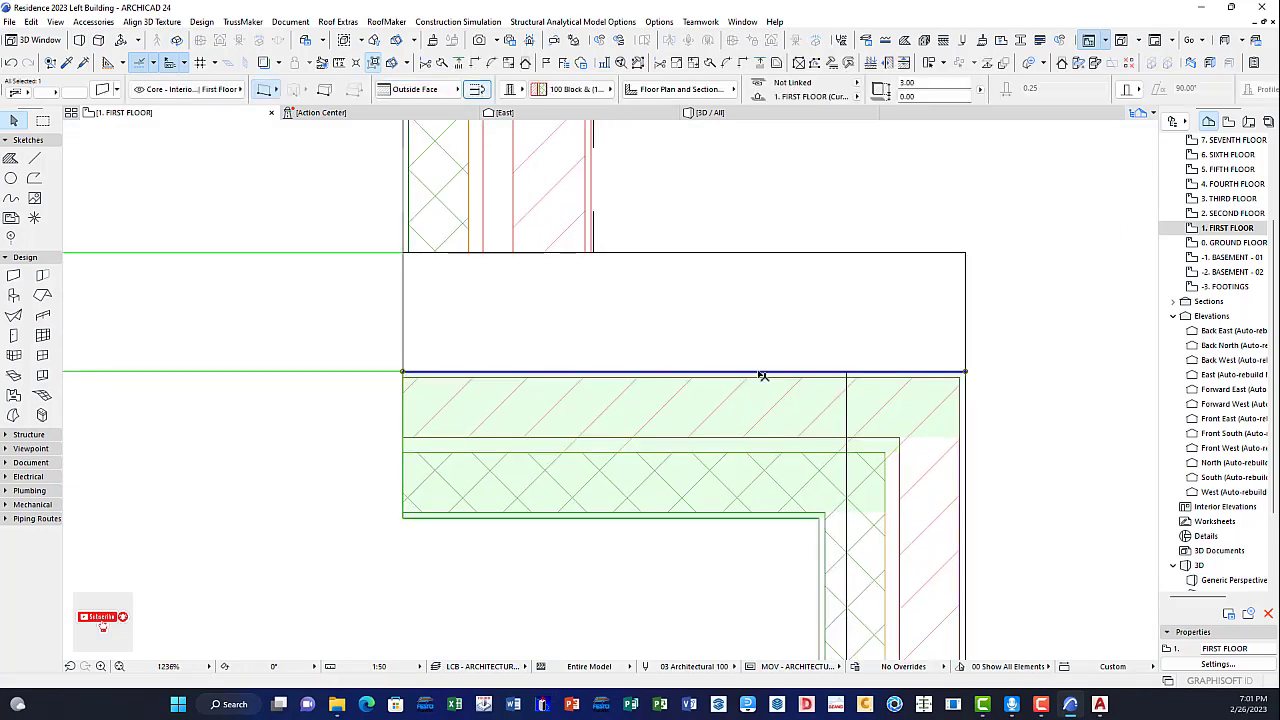
left_click(764, 362)
left_click(765, 373)
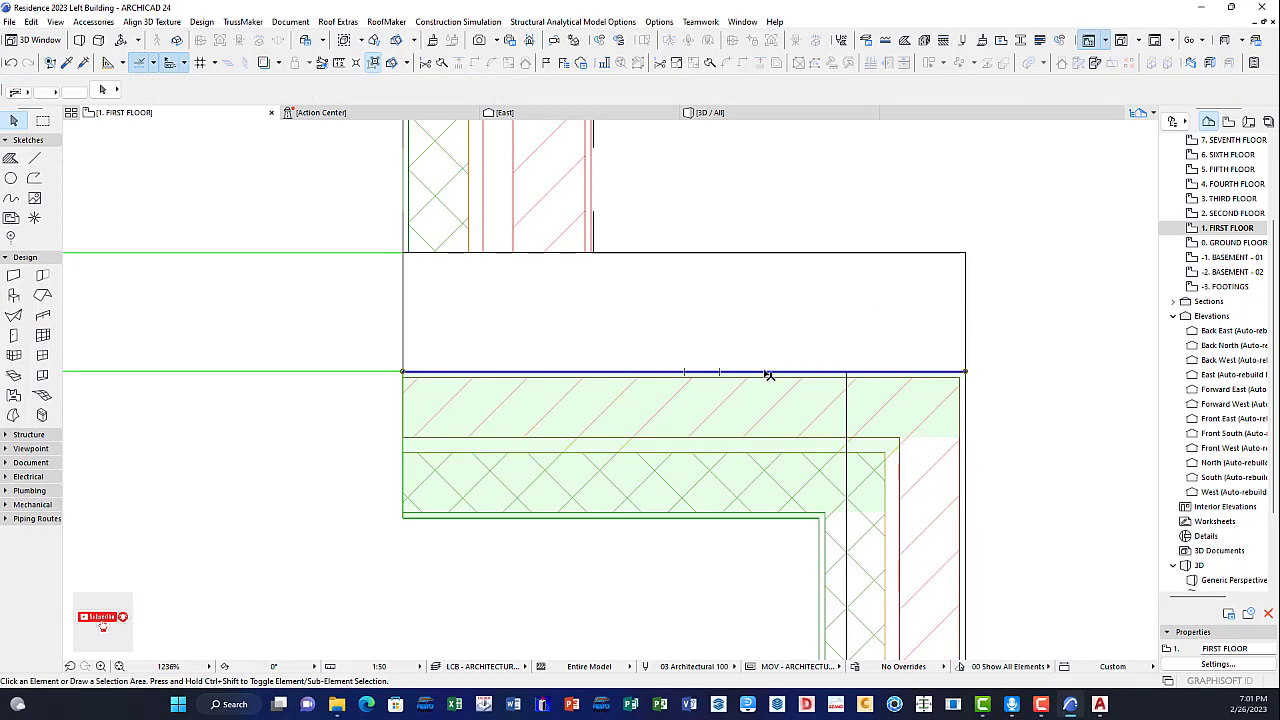